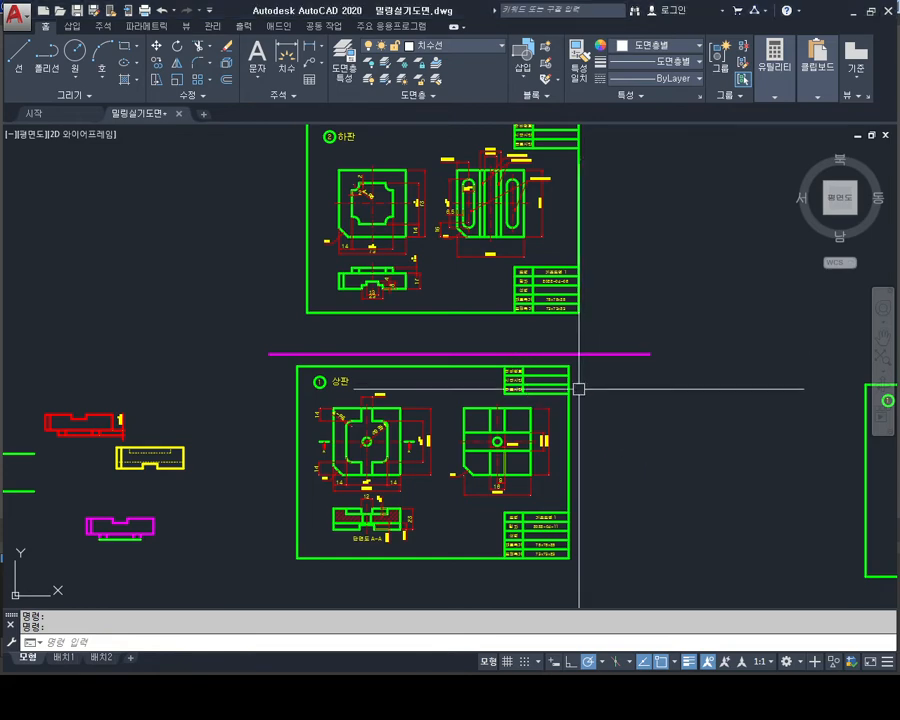
# Step: Start multiline text and define its wide text frame in the empty area below the existing drawings
pyautogui.moveTo(591, 424); pyautogui.dragTo(558, 317, button='middle')
pyautogui.scroll(-2, 558, 317)
pyautogui.moveTo(520, 401); pyautogui.dragTo(462, 125, button='middle')
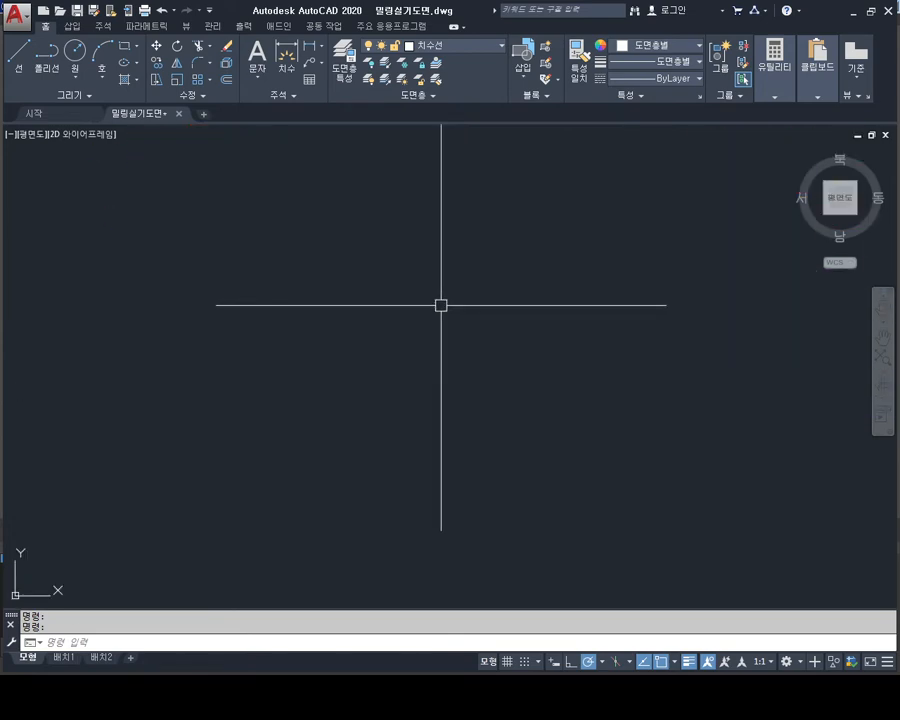
pyautogui.press('Escape')
pyautogui.write('t')
pyautogui.press('Return')
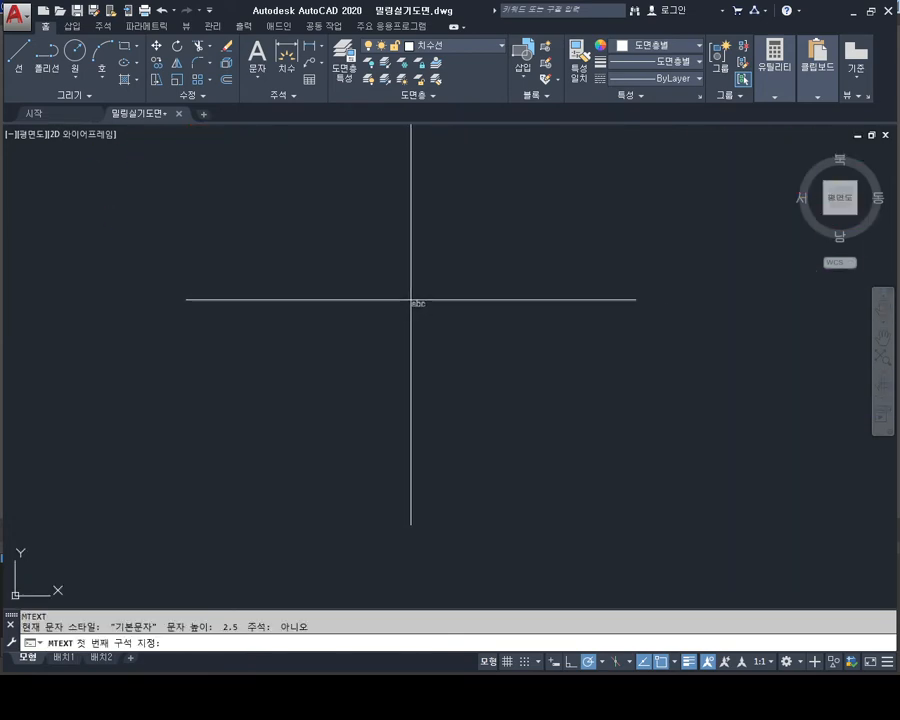
pyautogui.click(331, 203)
pyautogui.click(663, 412)
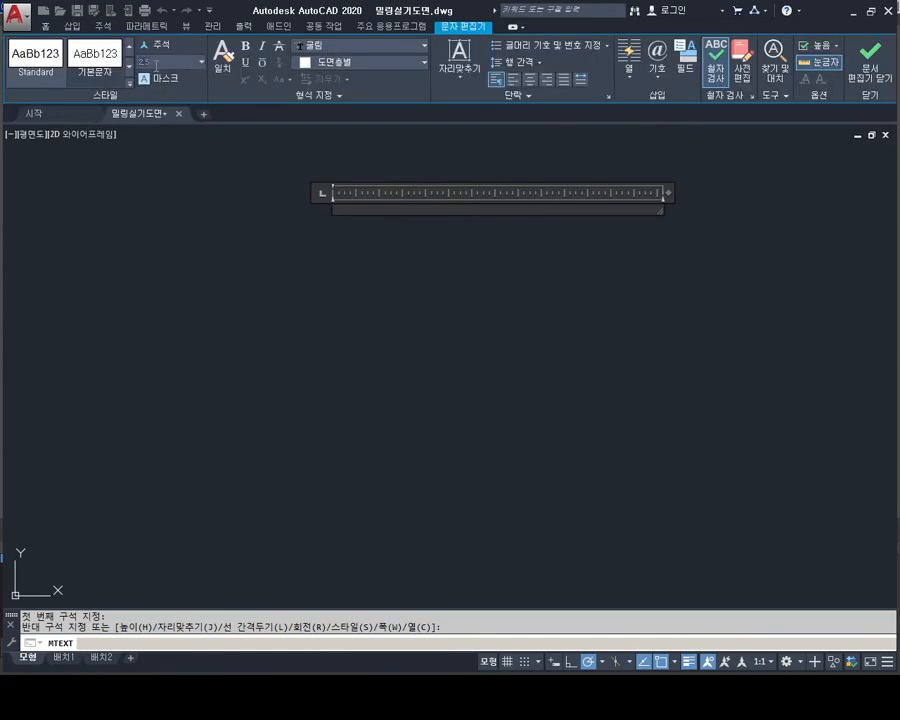
# Step: Set the text colour to yellow (노란색), enter 75x75X25 and close the text editor
pyautogui.press('Return')
pyautogui.click(332, 67)
pyautogui.click(323, 201)
pyautogui.write('73')
pyautogui.press('BackSpace')
pyautogui.write('5x75x25')
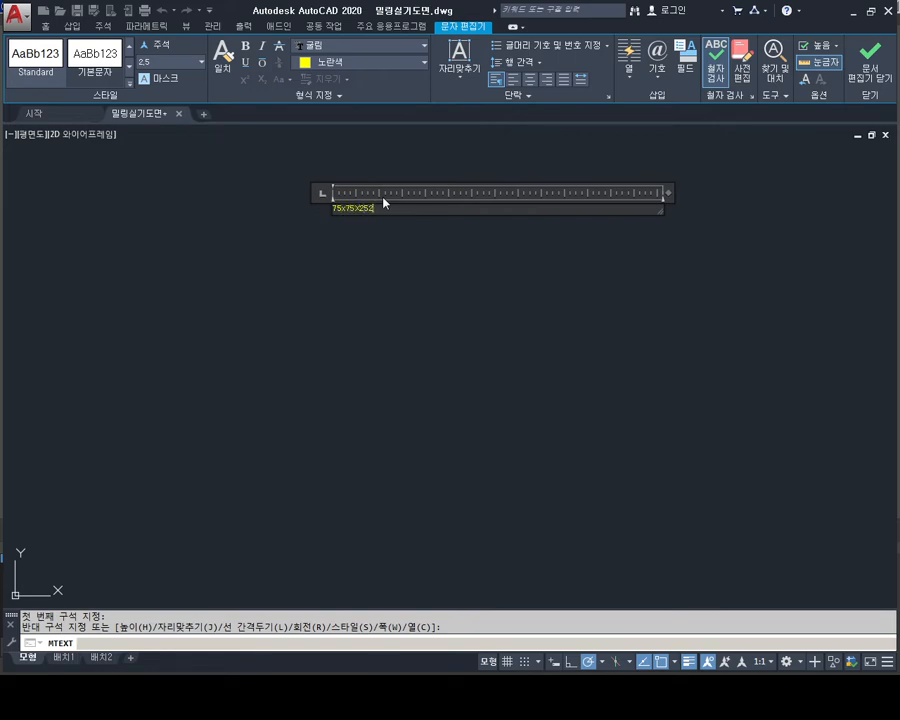
pyautogui.click(374, 170)
# Step: Reopen the 75x75X25 text for editing and add a second line reading 가로x세로x
pyautogui.scroll(8, 360, 187)
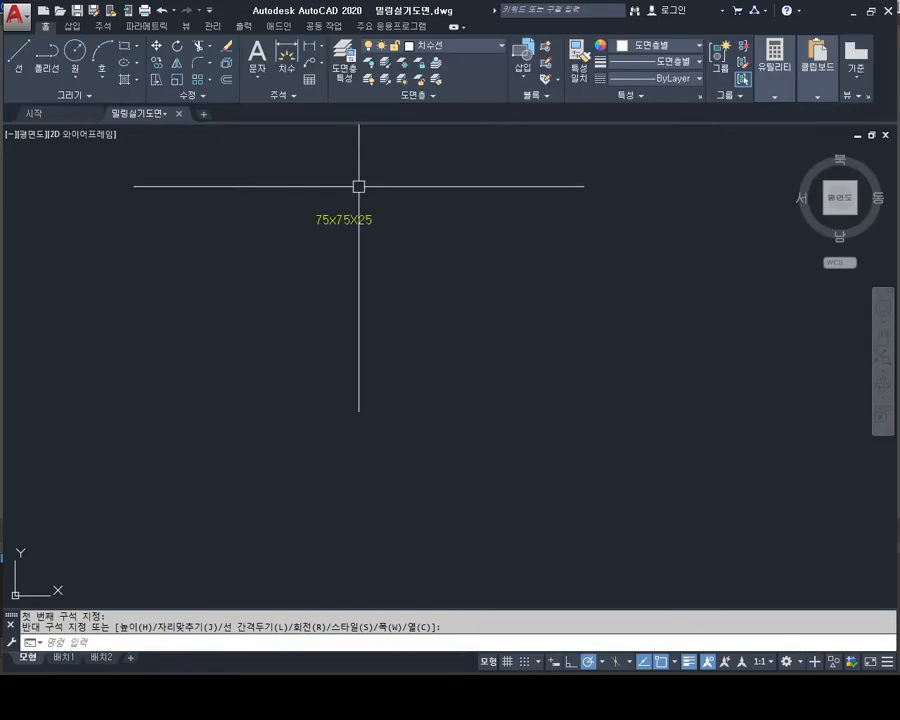
pyautogui.scroll(4, 384, 264)
pyautogui.scroll(-2, 400, 310)
pyautogui.scroll(2, 474, 384)
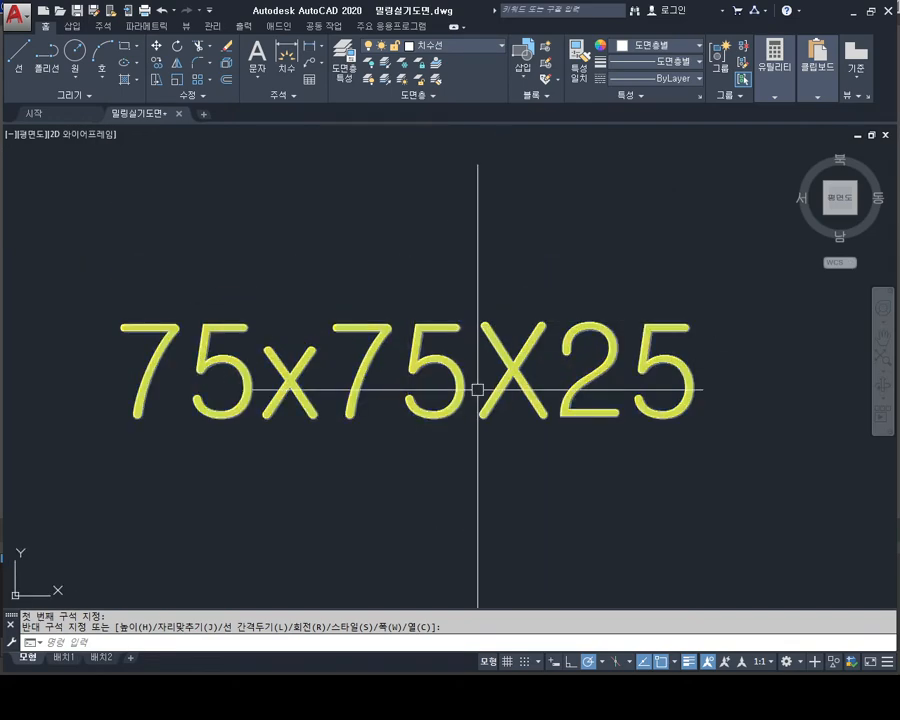
pyautogui.click(462, 386)
pyautogui.doubleClick(462, 386)
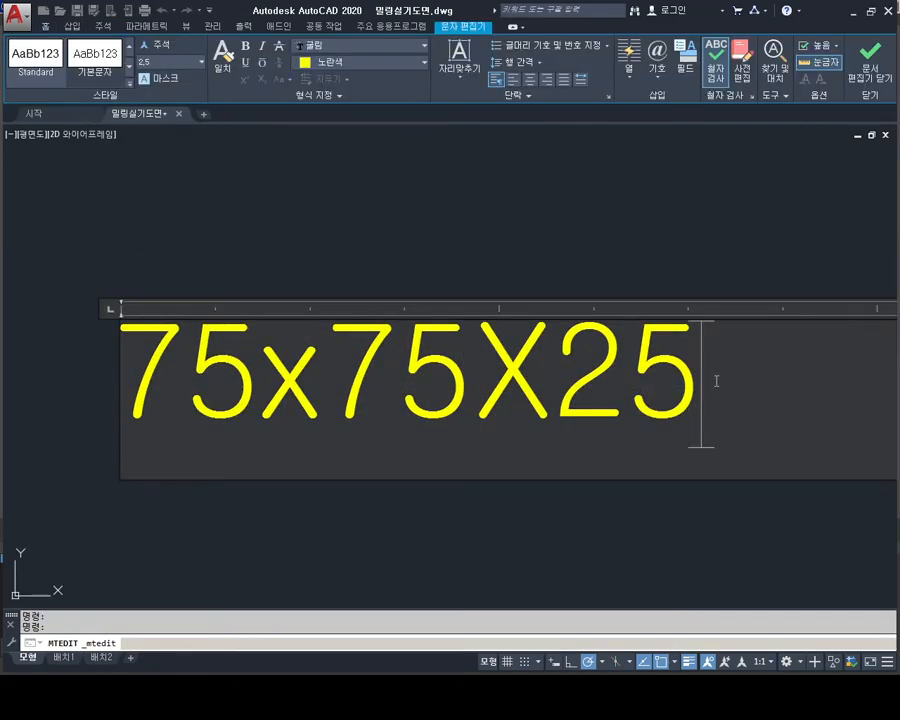
pyautogui.press('Return')
pyautogui.write('가로')
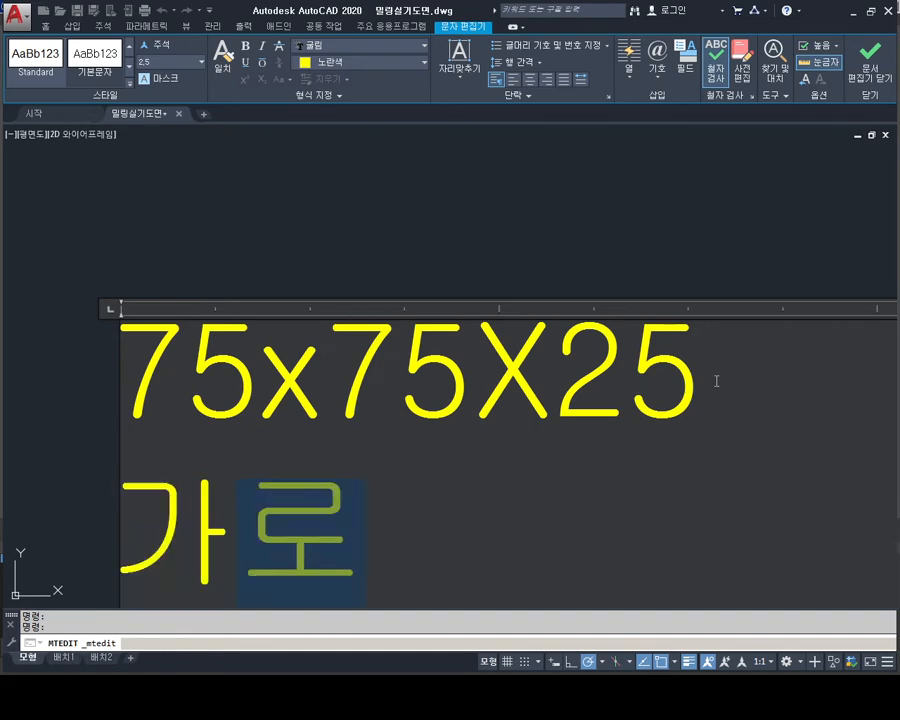
pyautogui.write('x')
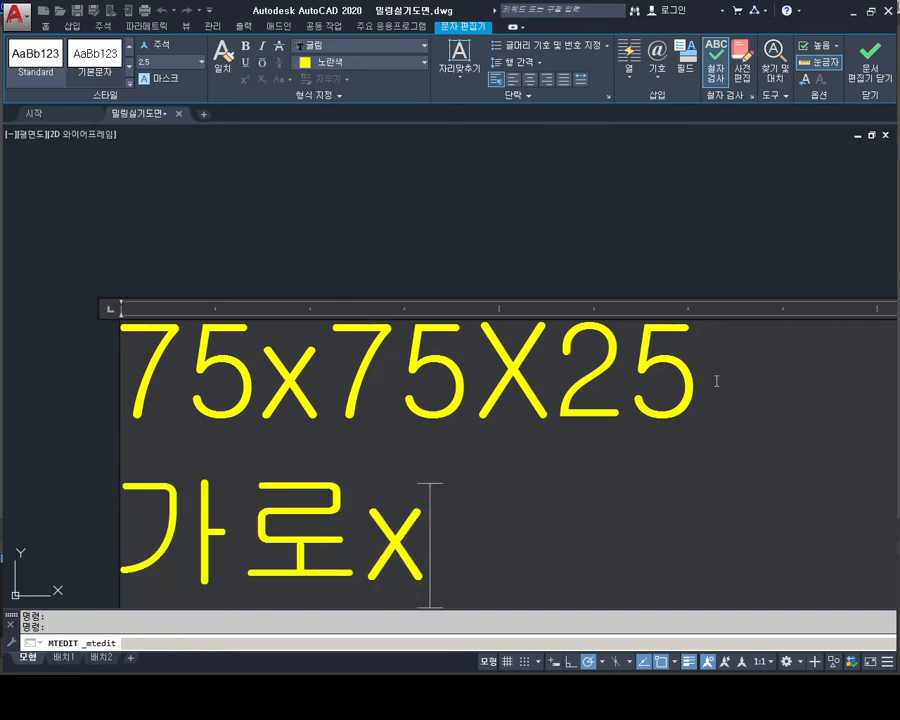
pyautogui.write('세로x')
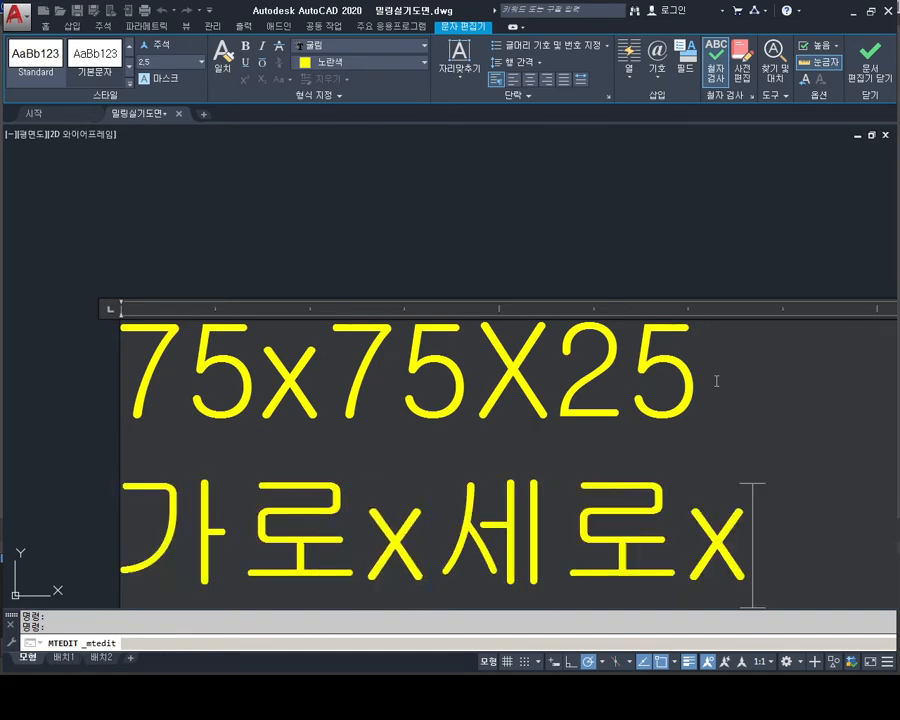
# Step: Complete the second text line with the word 두께 and close the text editor
pyautogui.write('25')
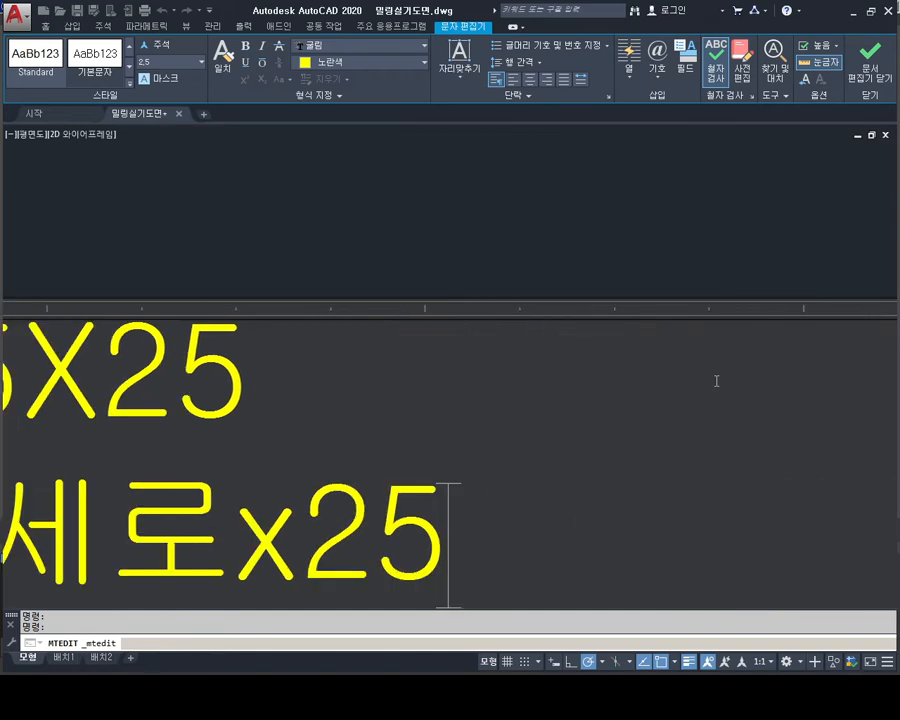
pyautogui.write('e')
pyautogui.press('BackSpace')
pyautogui.press('BackSpace')
pyautogui.press('BackSpace')
pyautogui.write('뒦[')
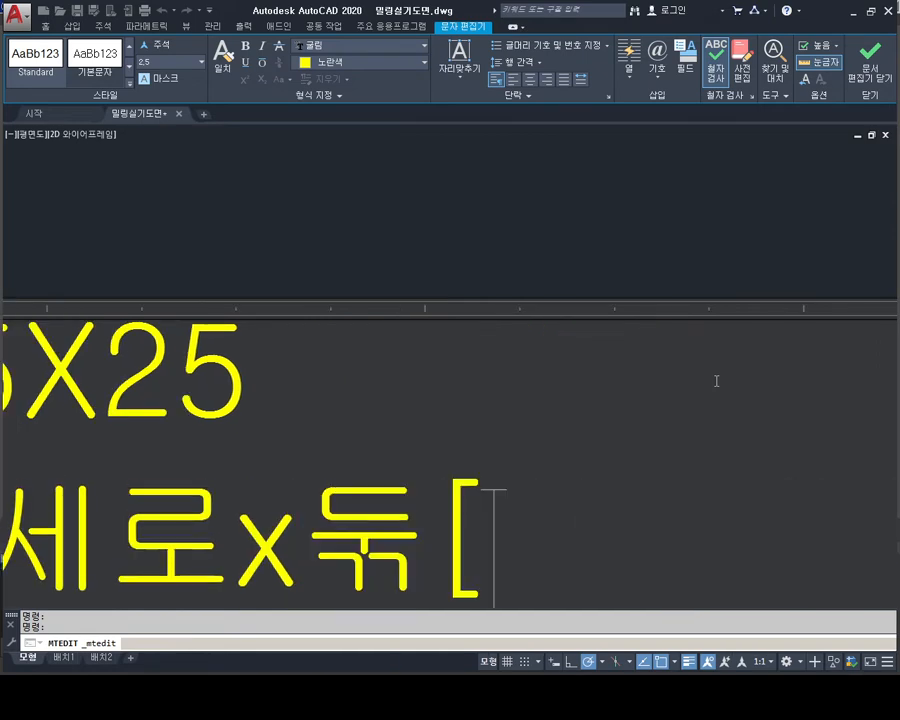
pyautogui.press('BackSpace')
pyautogui.press('BackSpace')
pyautogui.write('두께')
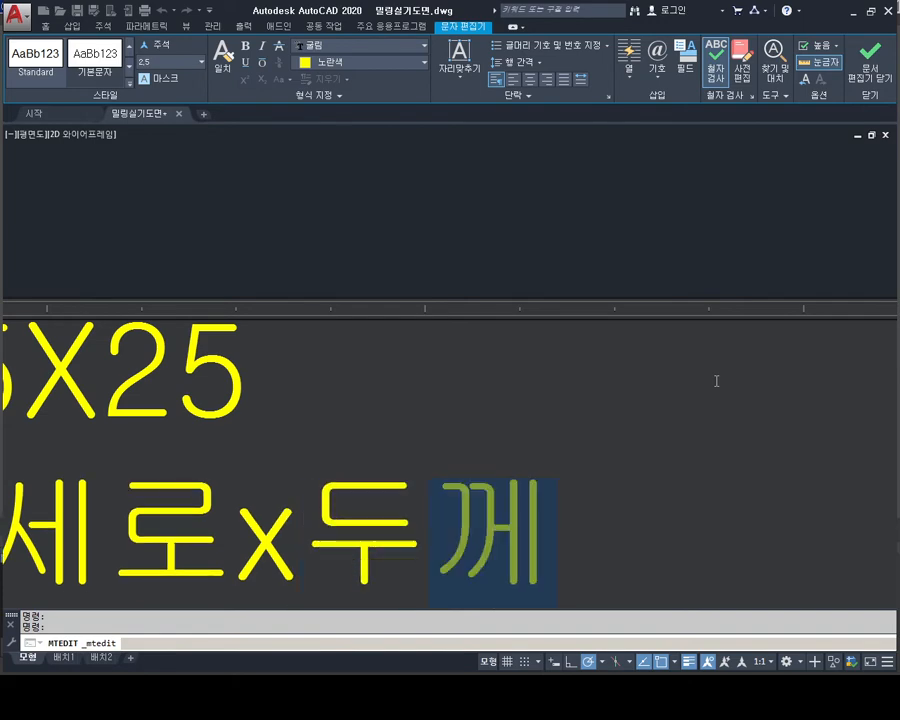
pyautogui.click(553, 223)
# Step: Reopen the two-line text for editing and append (t) directly after 두께
pyautogui.scroll(-2, 555, 232)
pyautogui.moveTo(516, 412); pyautogui.dragTo(542, 325, button='middle')
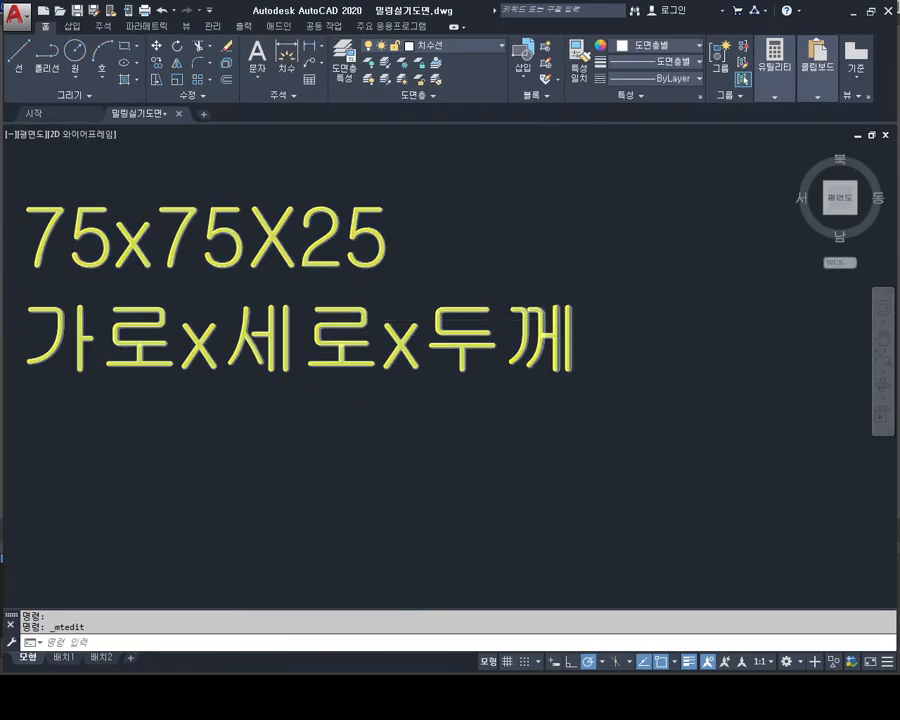
pyautogui.scroll(-2, 544, 330)
pyautogui.doubleClick(545, 332)
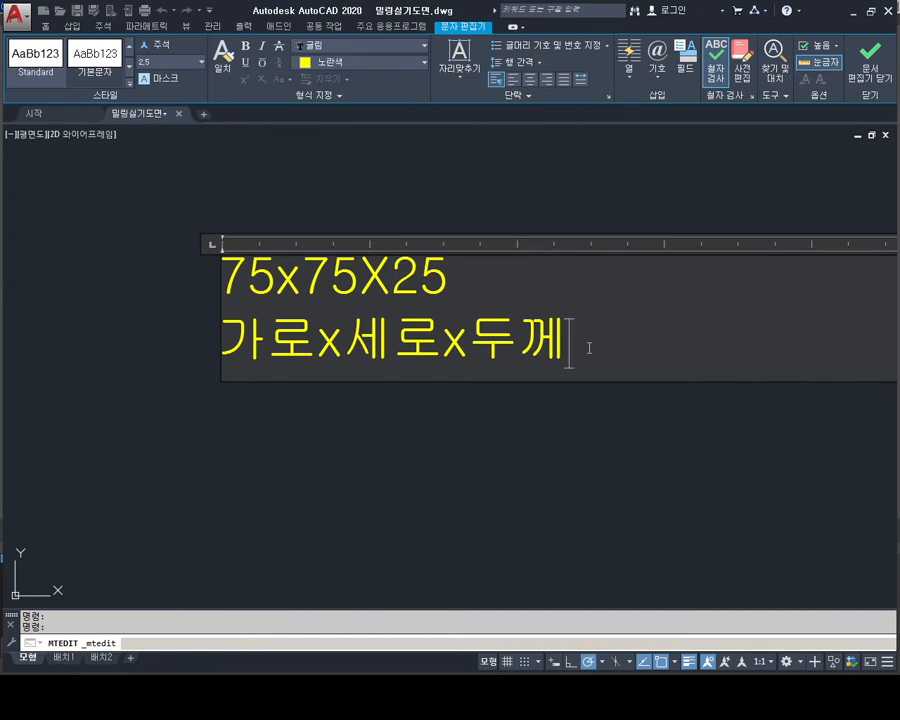
pyautogui.write(')')
pyautogui.press('BackSpace')
pyautogui.write('(ㅅ')
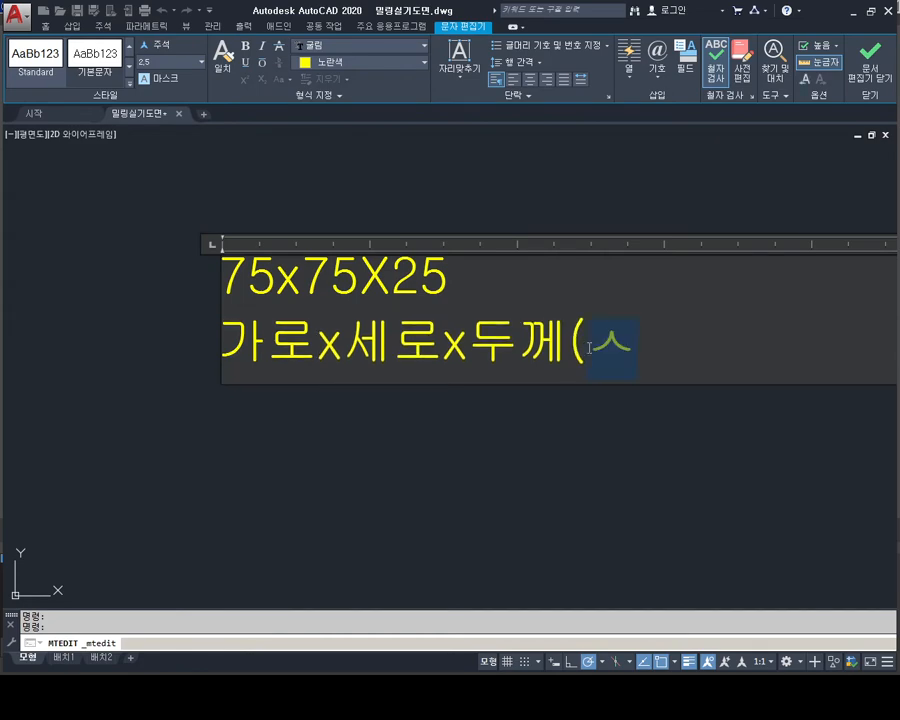
pyautogui.press('BackSpace')
pyautogui.write('ㅅ')
pyautogui.press('BackSpace')
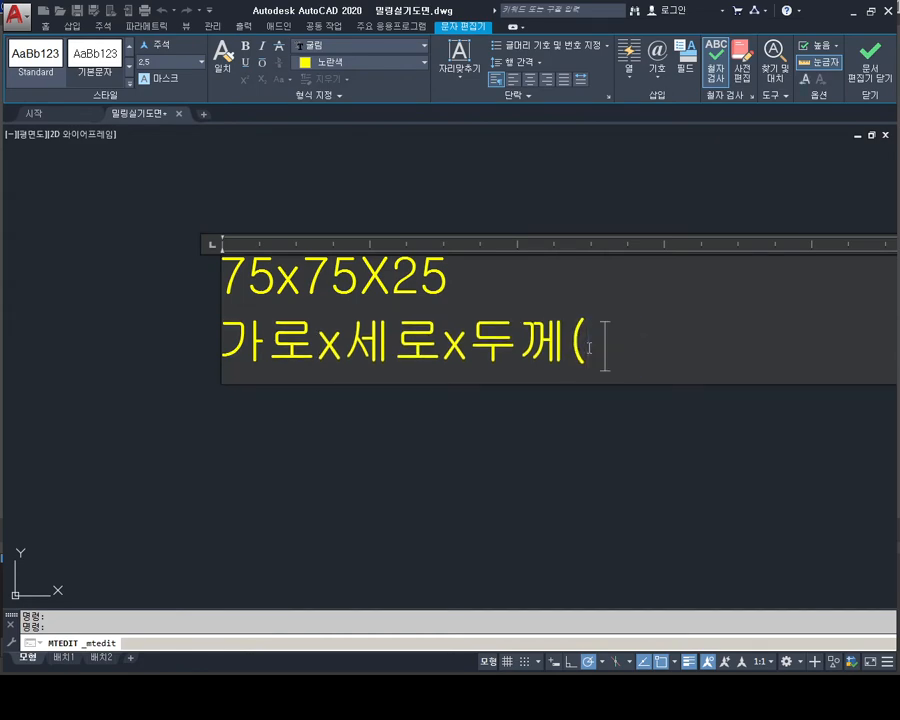
pyautogui.write('T')
pyautogui.press('BackSpace')
pyautogui.write('t')
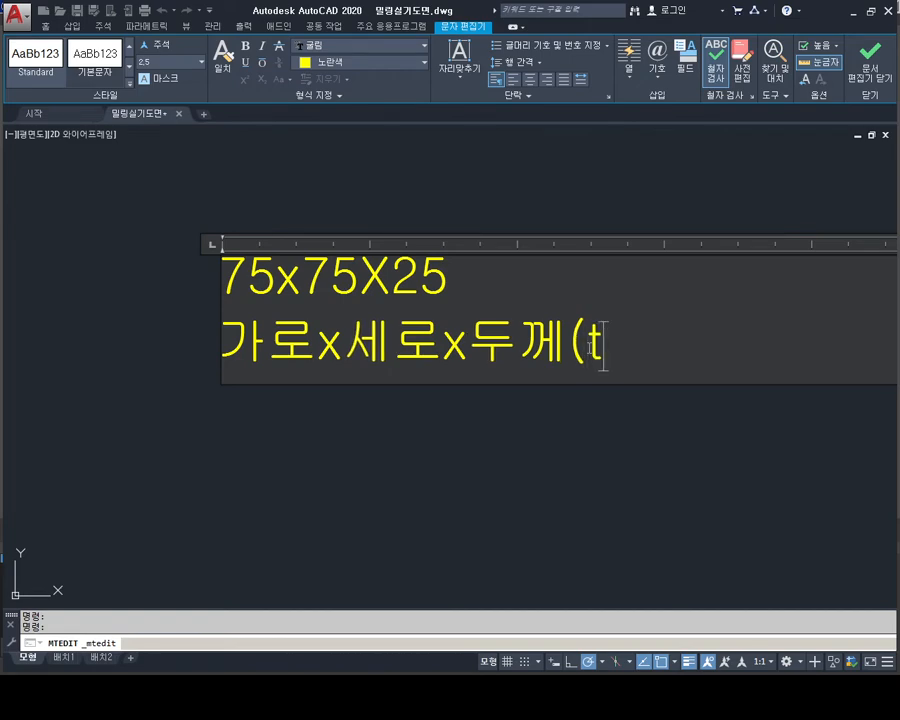
pyautogui.write(')')
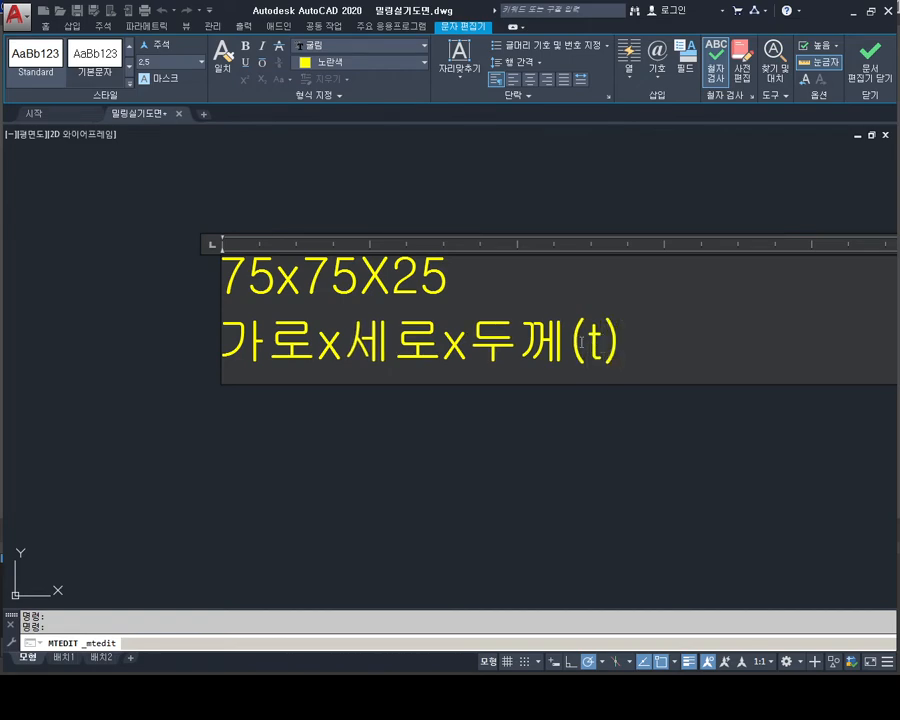
# Step: Insert spaces around the t so the note reads 두께( t ), and close the text editor
pyautogui.click(583, 342)
pyautogui.click(621, 340)
pyautogui.click(608, 418)
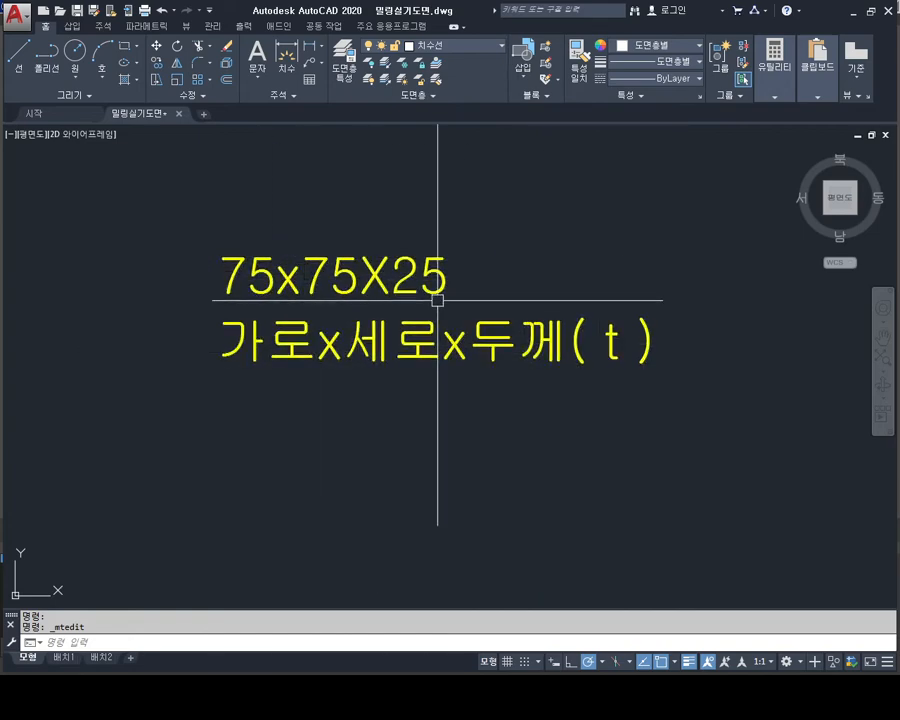
# Step: Make 외형선 the current layer
pyautogui.scroll(-2, 466, 330)
pyautogui.moveTo(575, 367); pyautogui.dragTo(557, 324, button='middle')
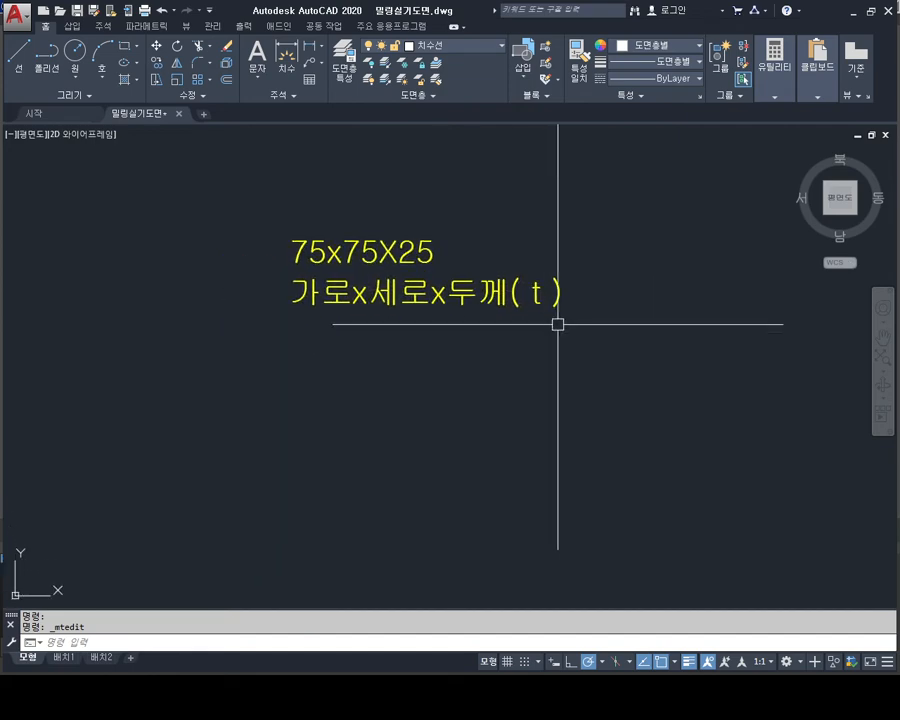
pyautogui.moveTo(605, 436)
pyautogui.mouseDown(button='middle')
pyautogui.moveTo(556, 368)
pyautogui.moveTo(558, 320)
pyautogui.mouseUp(button='middle')
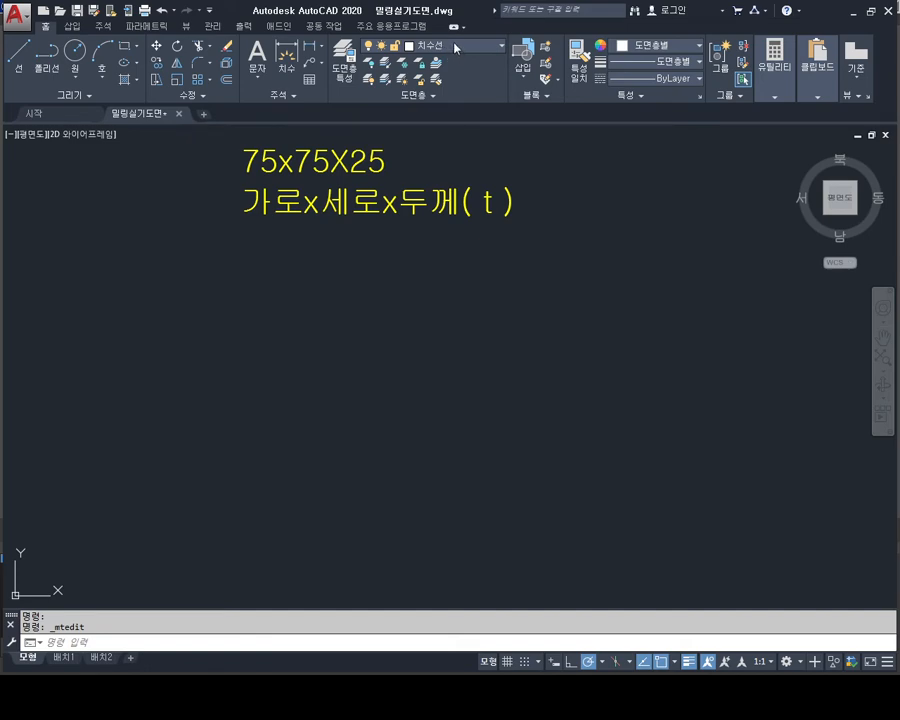
pyautogui.click(443, 128)
pyautogui.scroll(-4, 448, 149)
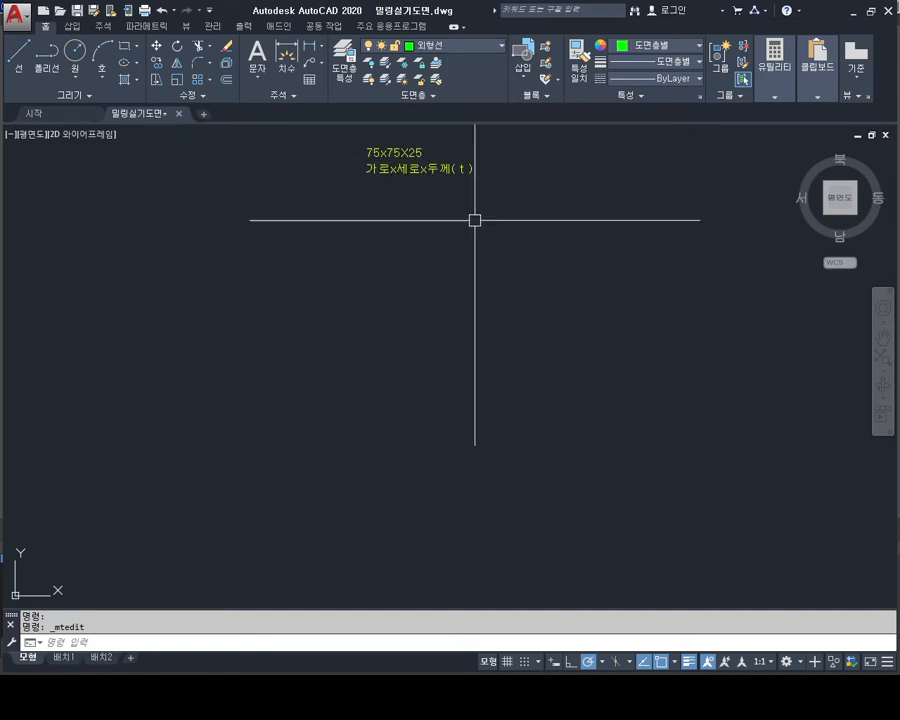
# Step: Draw a 75 by 75 rectangle in the empty area below the size text
pyautogui.moveTo(516, 311); pyautogui.dragTo(461, 284, button='middle')
pyautogui.press('Escape')
pyautogui.press('Escape')
pyautogui.write('rec')
pyautogui.press('Return')
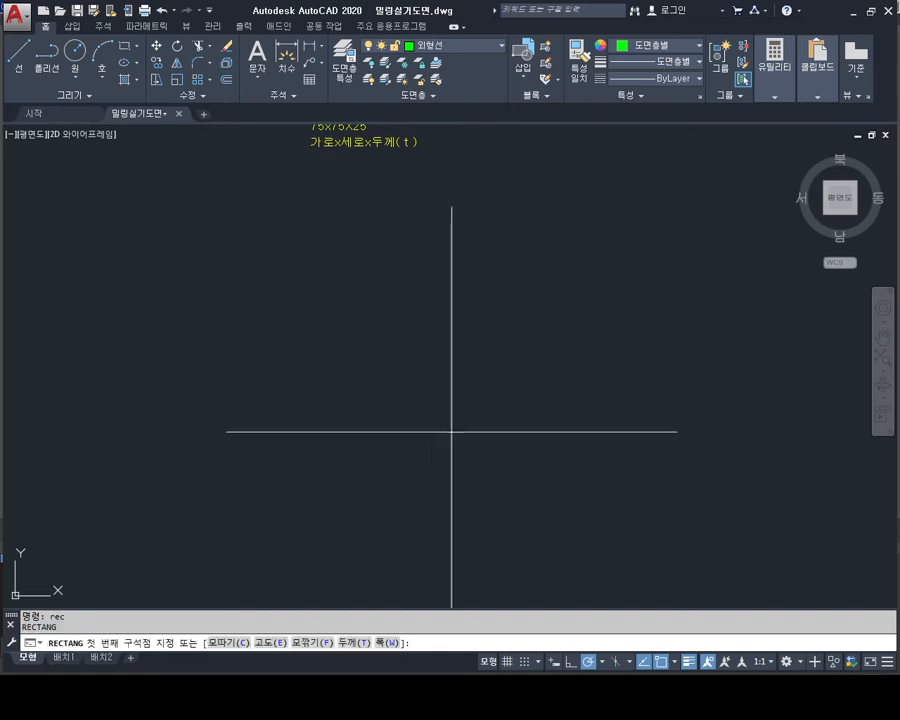
pyautogui.click(396, 439)
pyautogui.write('@75,75')
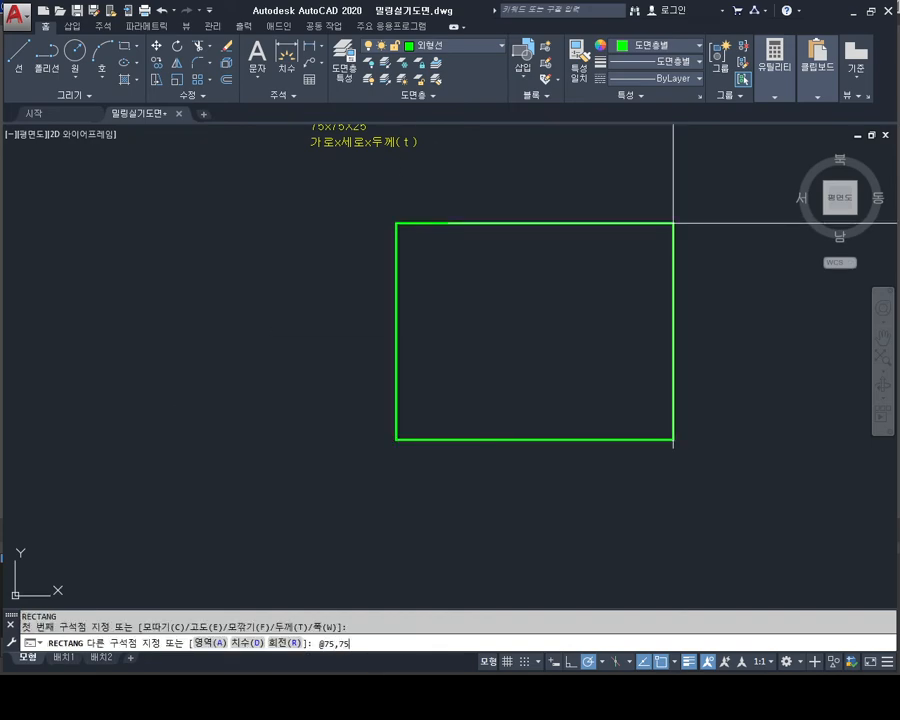
pyautogui.press('Return')
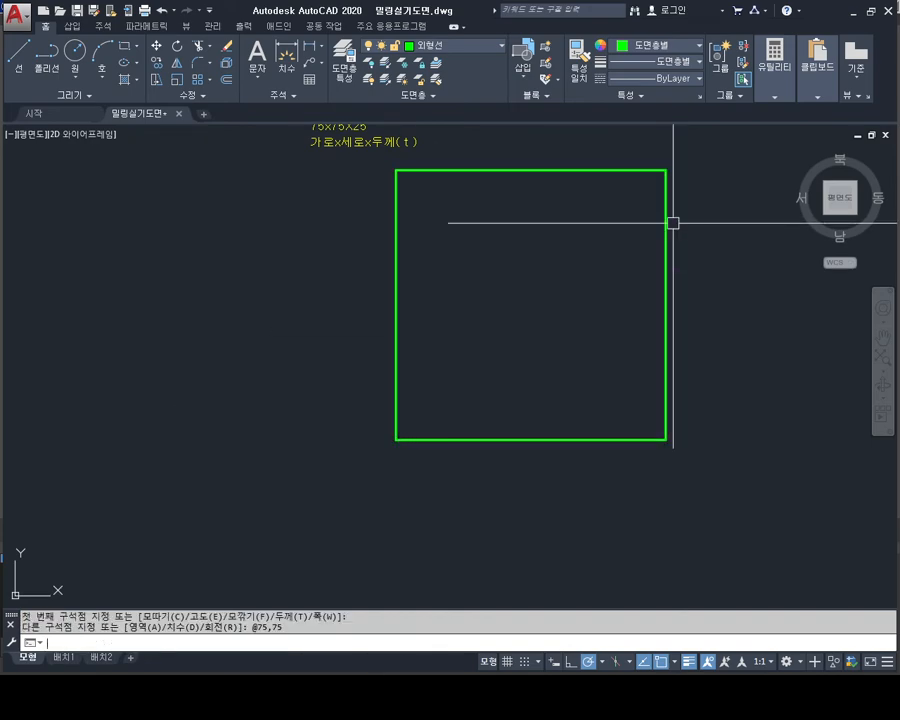
pyautogui.press('Escape')
pyautogui.press('Escape')
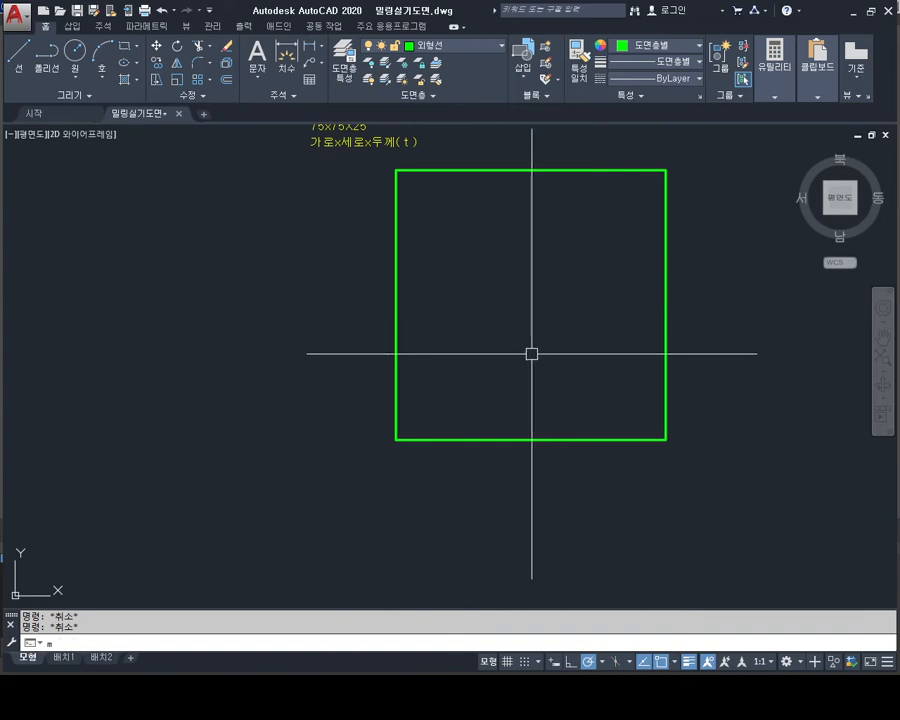
# Step: Move the green rectangle to the left so that it sits beneath the size text
pyautogui.write('m')
pyautogui.press('Return')
pyautogui.click(502, 394)
pyautogui.click(333, 364)
pyautogui.press('Return')
pyautogui.click(326, 351)
pyautogui.click(172, 357)
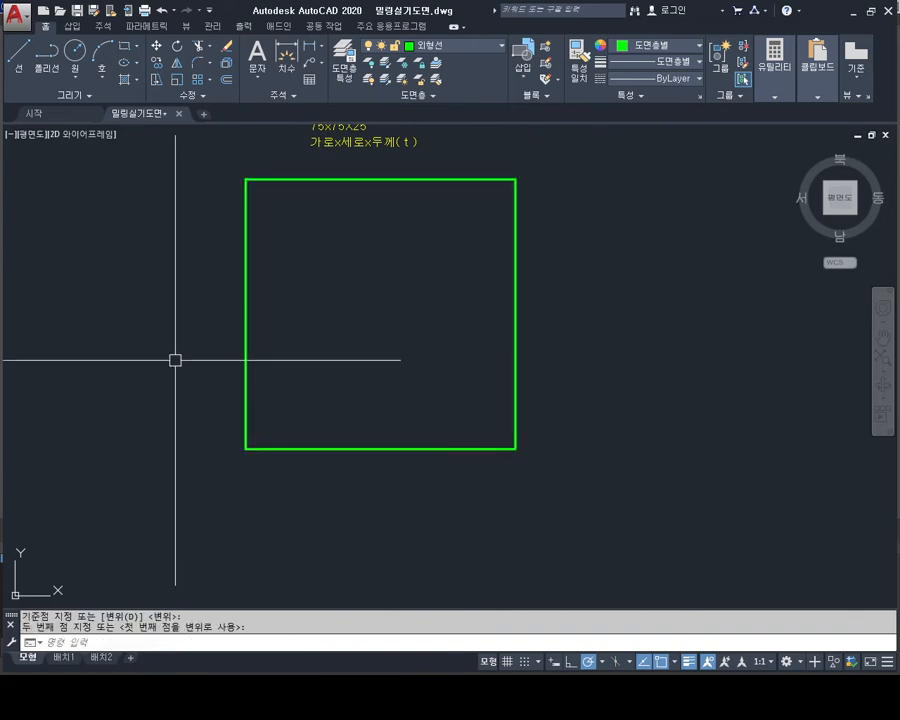
pyautogui.press('Escape')
pyautogui.press('Escape')
pyautogui.scroll(2, 384, 190)
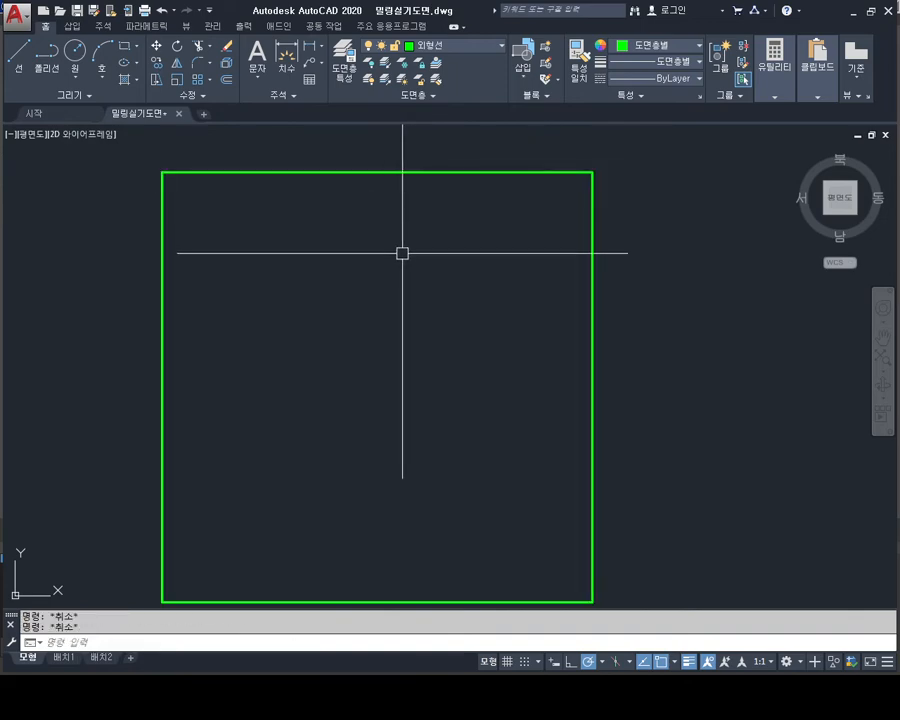
pyautogui.scroll(-2, 410, 260)
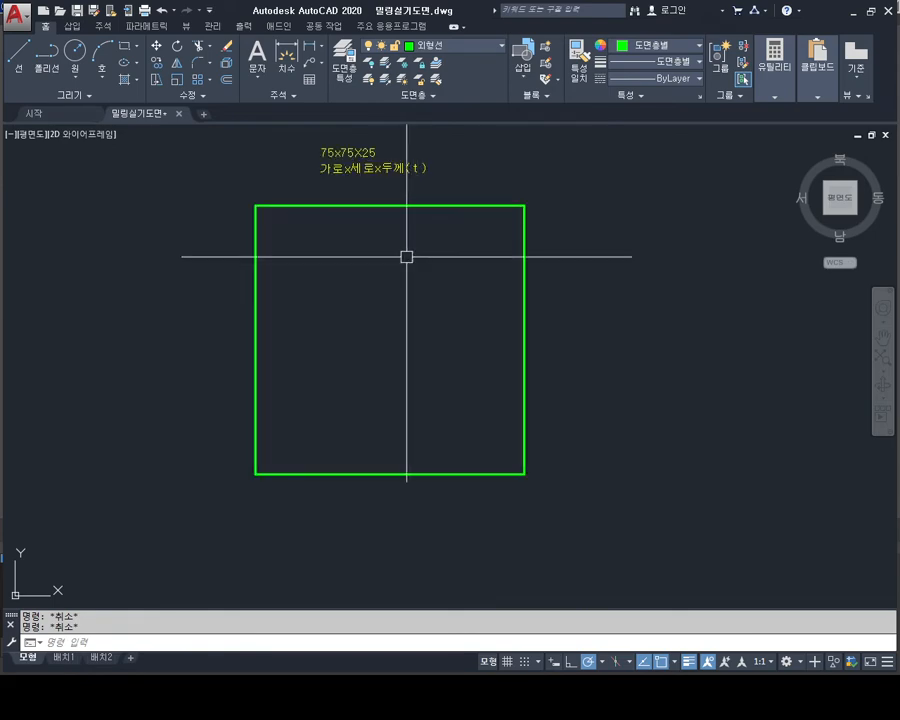
pyautogui.scroll(2, 448, 296)
pyautogui.moveTo(448, 296); pyautogui.dragTo(458, 251, button='middle')
pyautogui.scroll(-2, 452, 266)
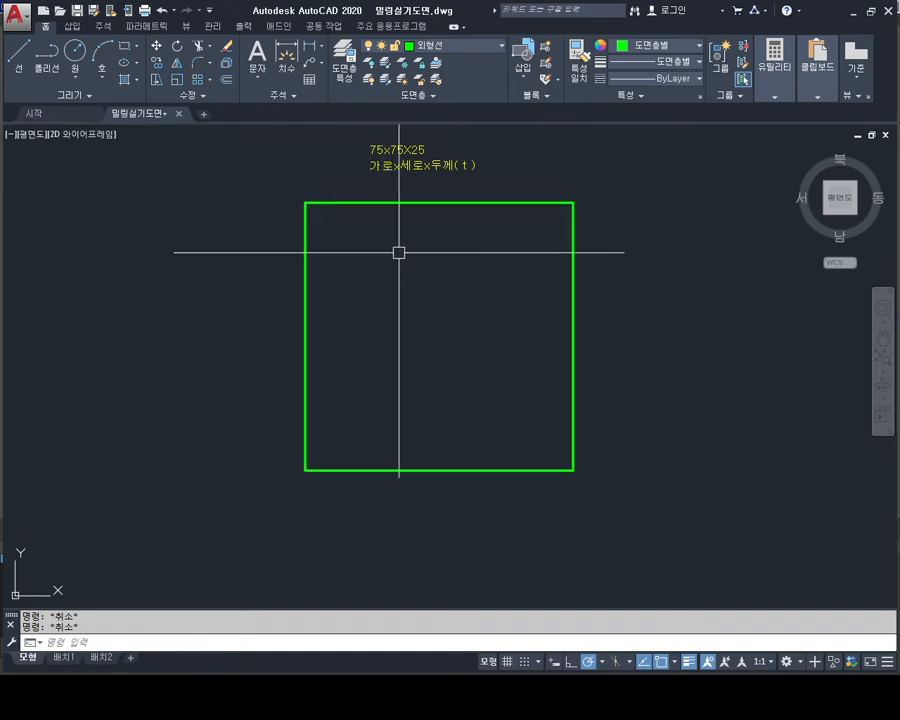
pyautogui.scroll(2, 325, 212)
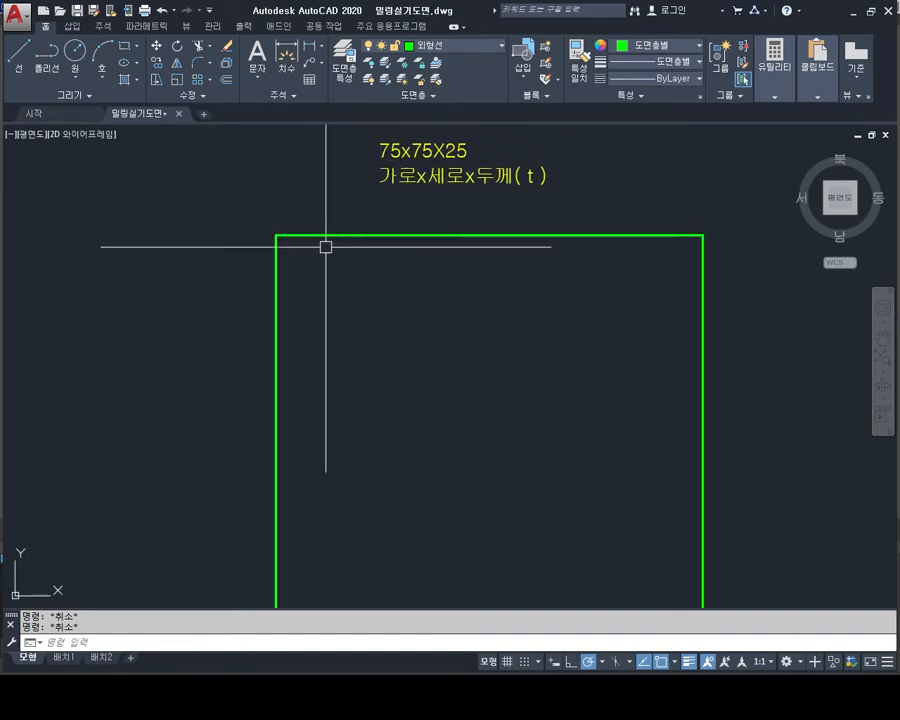
pyautogui.write('l')
pyautogui.press('Return')
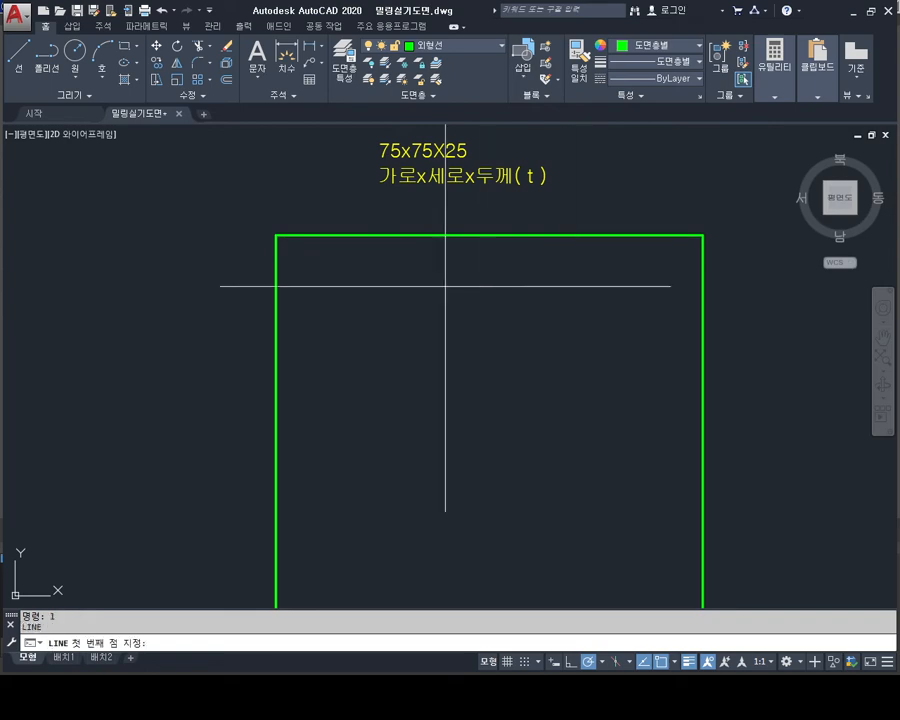
pyautogui.press('Escape')
pyautogui.press('Escape')
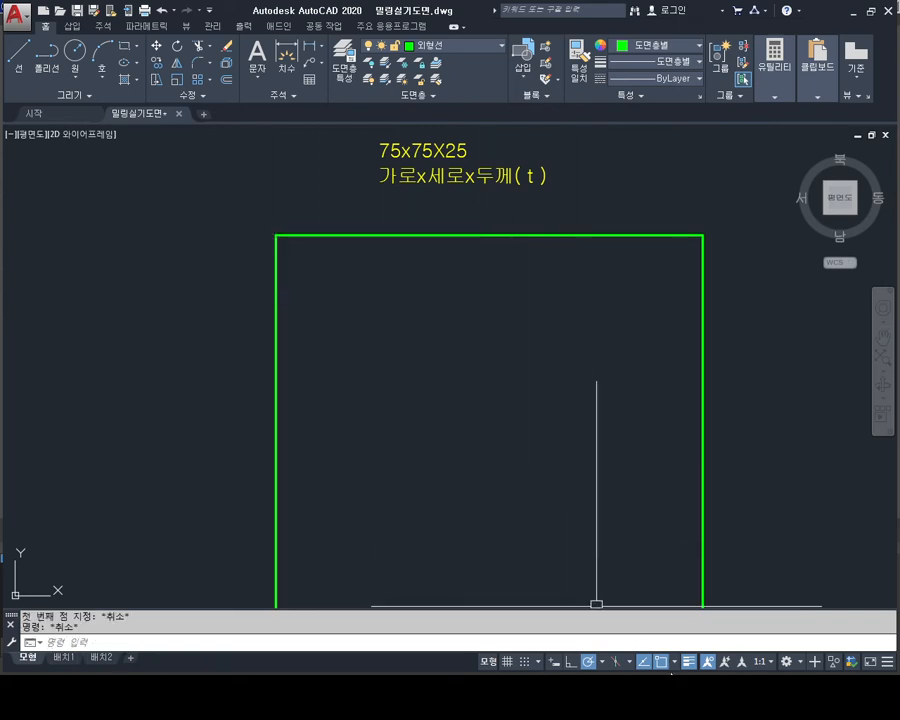
# Step: Enable all object snap modes in the drafting settings and accept them
pyautogui.click(676, 662)
pyautogui.click(678, 638)
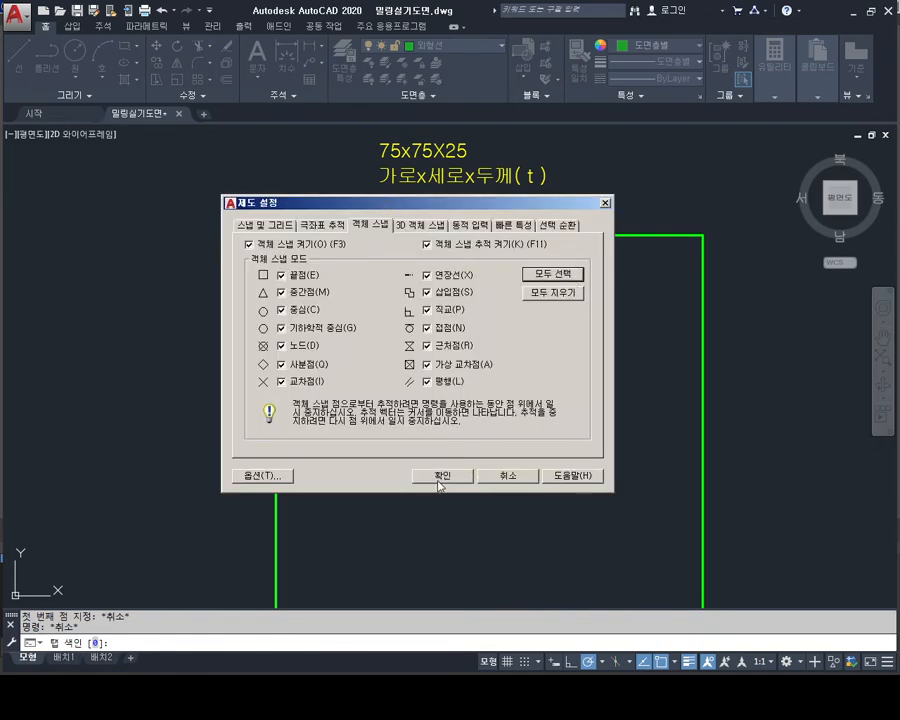
pyautogui.click(438, 477)
pyautogui.moveTo(438, 388); pyautogui.dragTo(422, 338, button='middle')
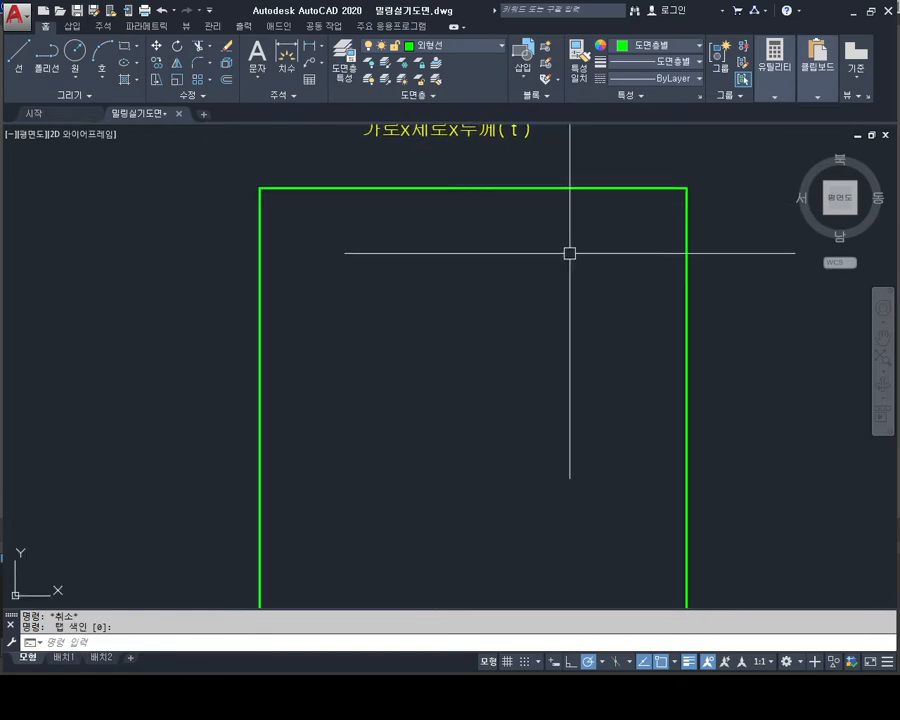
pyautogui.moveTo(569, 253); pyautogui.dragTo(565, 305, button='middle')
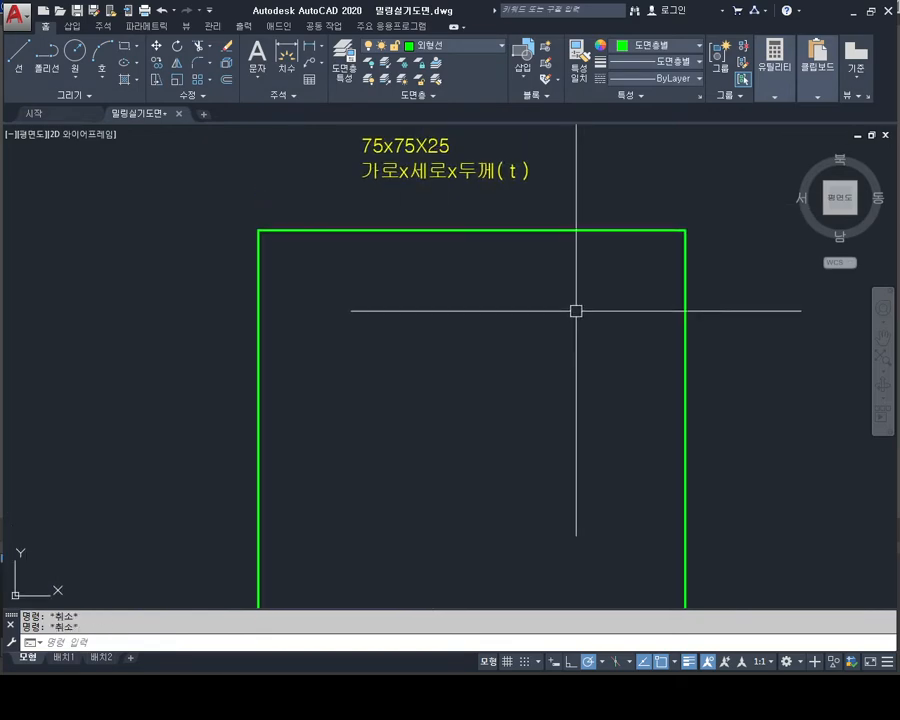
# Step: Draw a gently wavy spline across the square just below its upper edge, extending past both vertical sides
pyautogui.write('s')
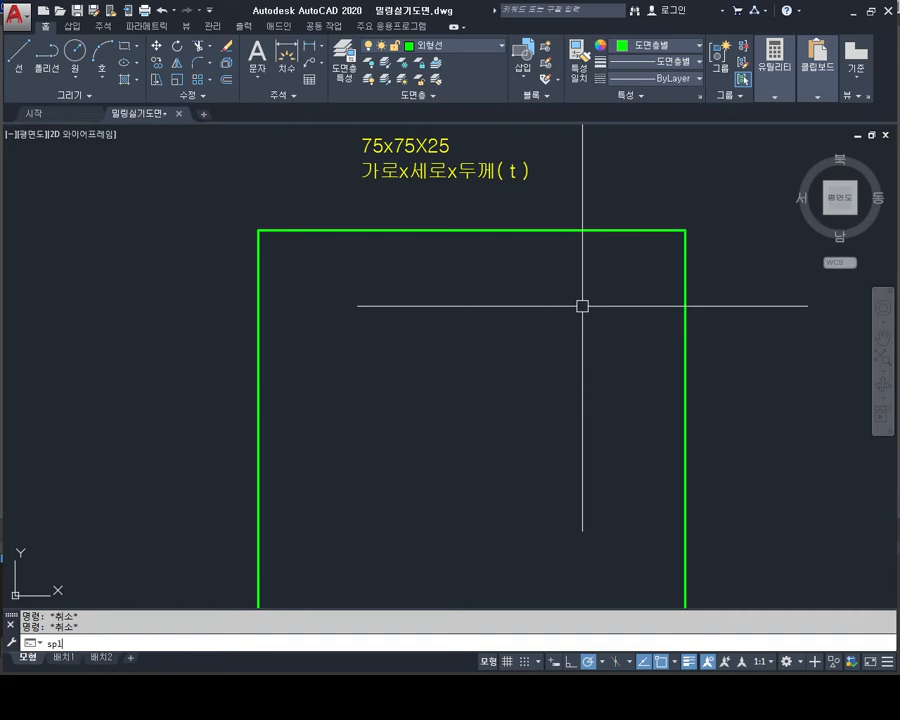
pyautogui.write('pl')
pyautogui.press('Return')
pyautogui.scroll(2, 326, 256)
pyautogui.click(165, 269)
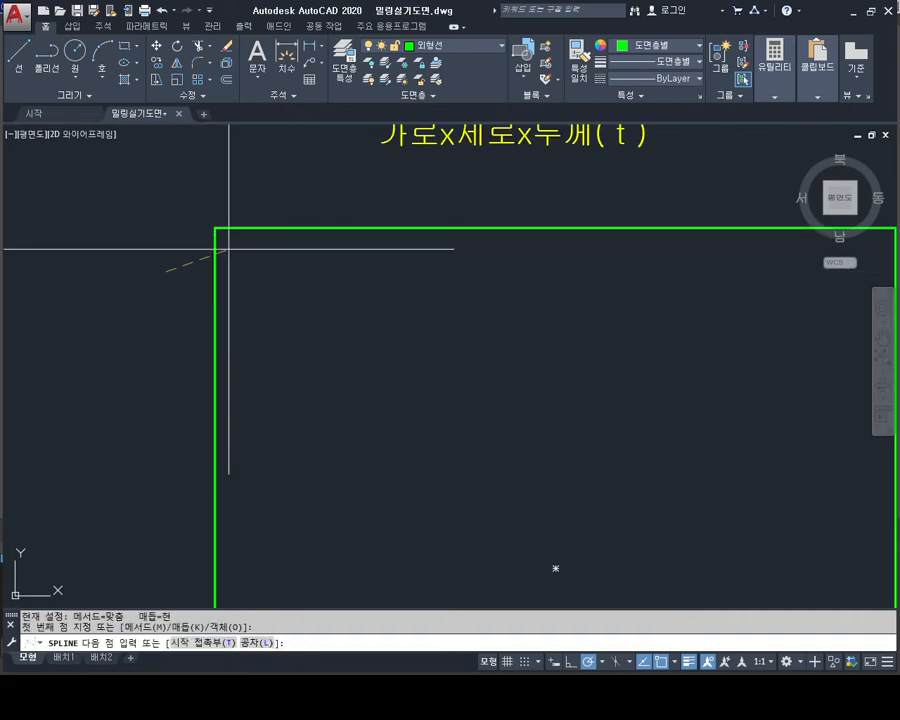
pyautogui.click(250, 247)
pyautogui.click(362, 276)
pyautogui.click(538, 258)
pyautogui.scroll(-2, 657, 268)
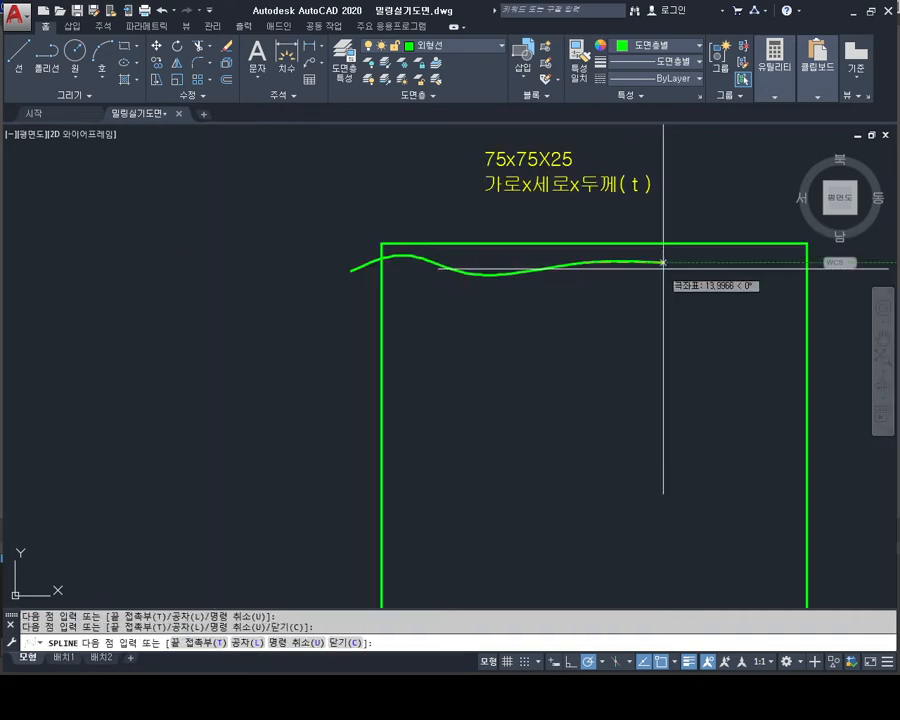
pyautogui.click(731, 262)
pyautogui.moveTo(822, 266); pyautogui.dragTo(751, 271, button='middle')
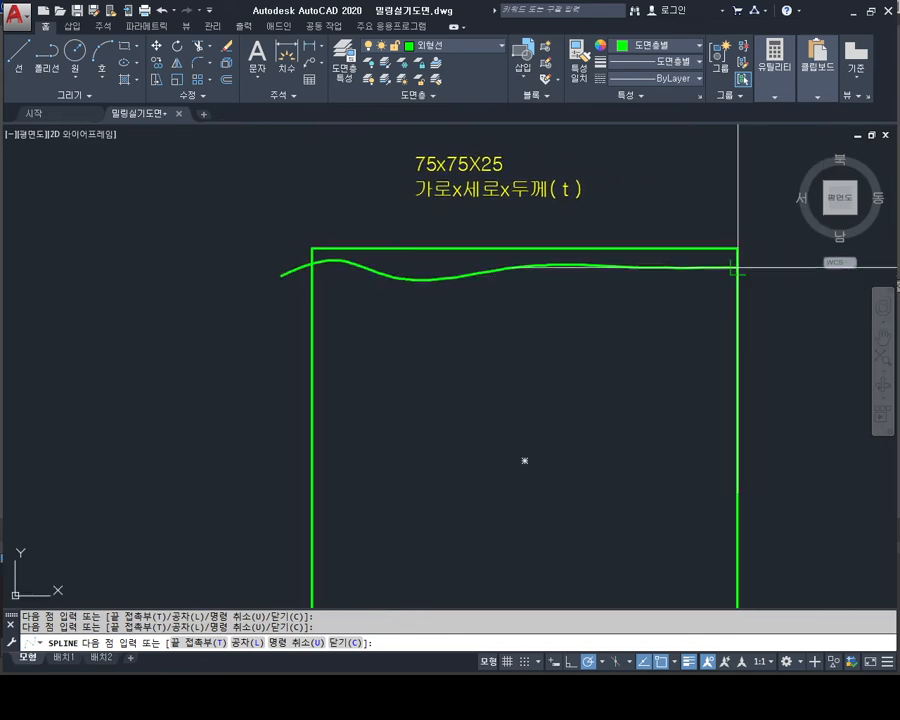
pyautogui.click(782, 266)
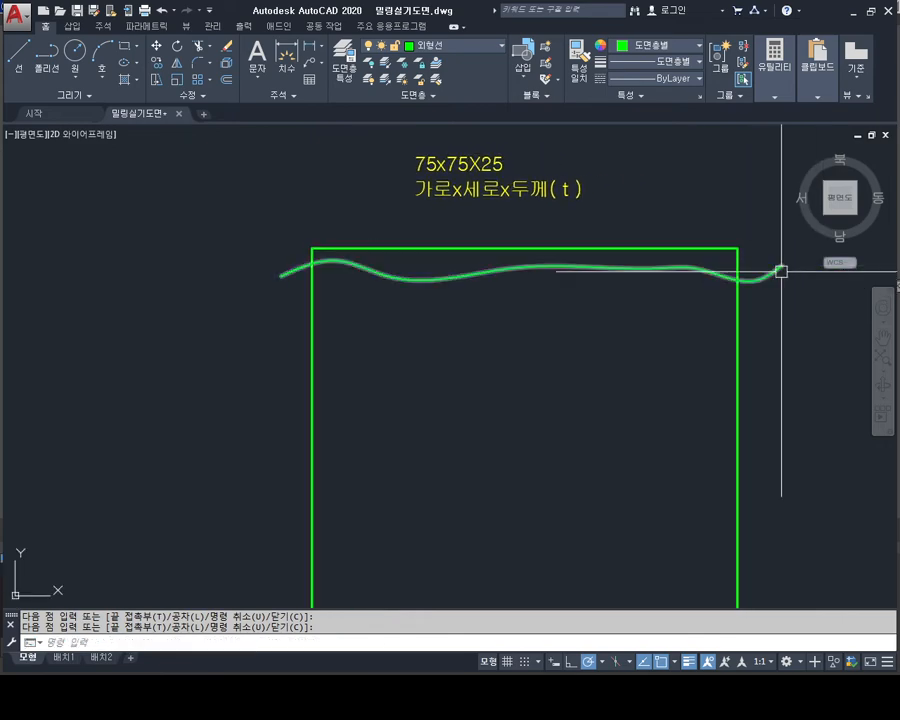
pyautogui.press('Return')
pyautogui.press('Escape')
pyautogui.press('Escape')
# Step: Trim the two spline ends that project beyond the square's vertical sides
pyautogui.write('tr')
pyautogui.press('Return')
pyautogui.press('Return')
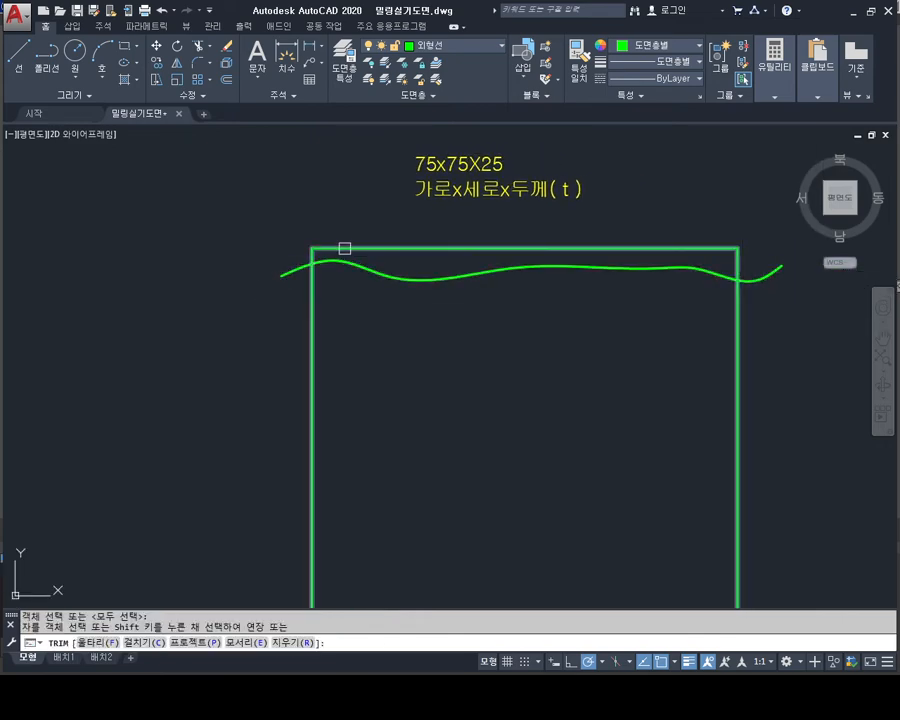
pyautogui.click(302, 250)
pyautogui.click(281, 304)
pyautogui.moveTo(727, 316); pyautogui.dragTo(638, 316, button='middle')
pyautogui.click(748, 222)
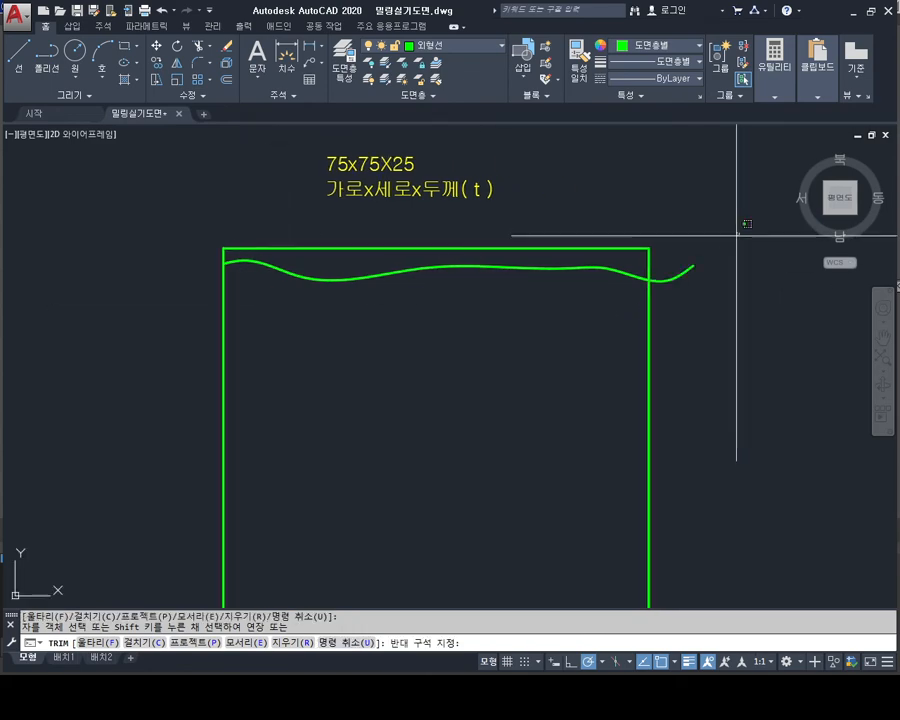
pyautogui.click(690, 322)
pyautogui.click(706, 249)
pyautogui.click(672, 304)
pyautogui.press('Escape')
pyautogui.press('Escape')
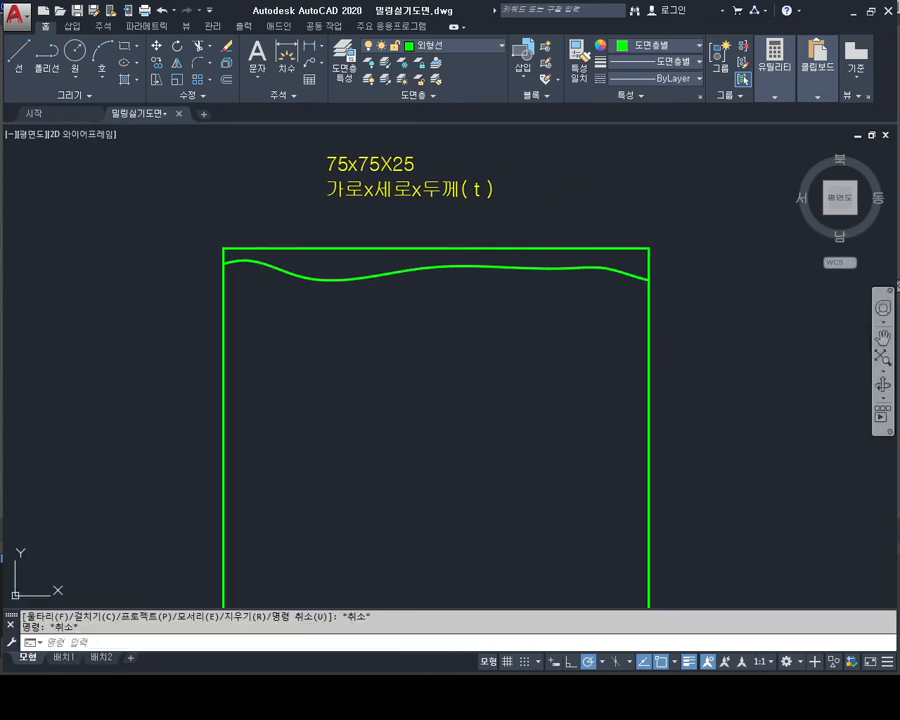
# Step: Add a third line reading SPL 자유곡선 to the size note and close the text editor
pyautogui.scroll(2, 367, 229)
pyautogui.moveTo(421, 188); pyautogui.dragTo(431, 274, button='middle')
pyautogui.press('Escape')
pyautogui.doubleClick(431, 274)
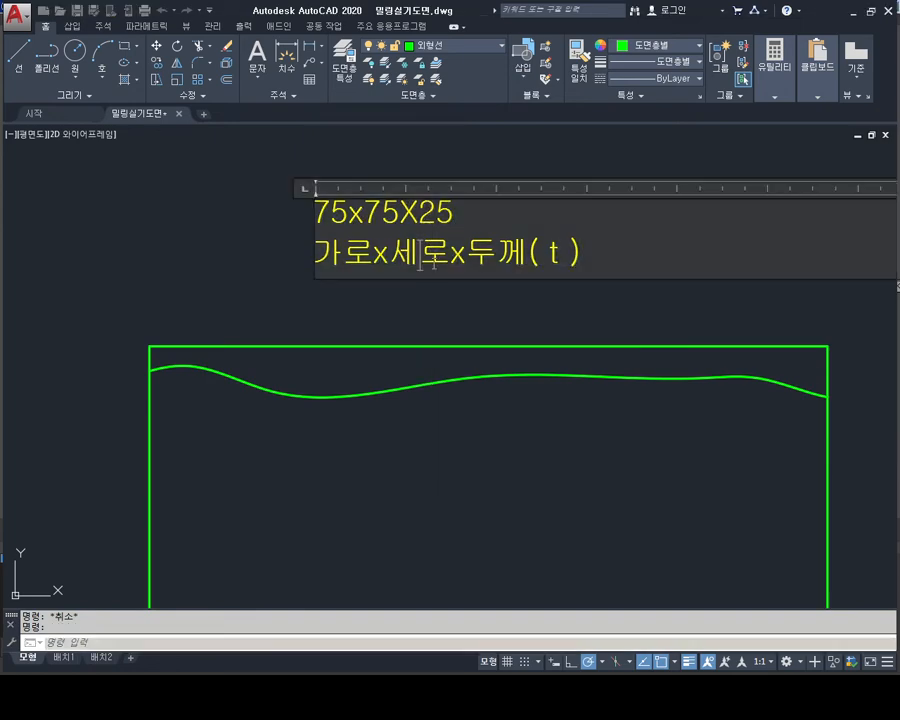
pyautogui.press('Return')
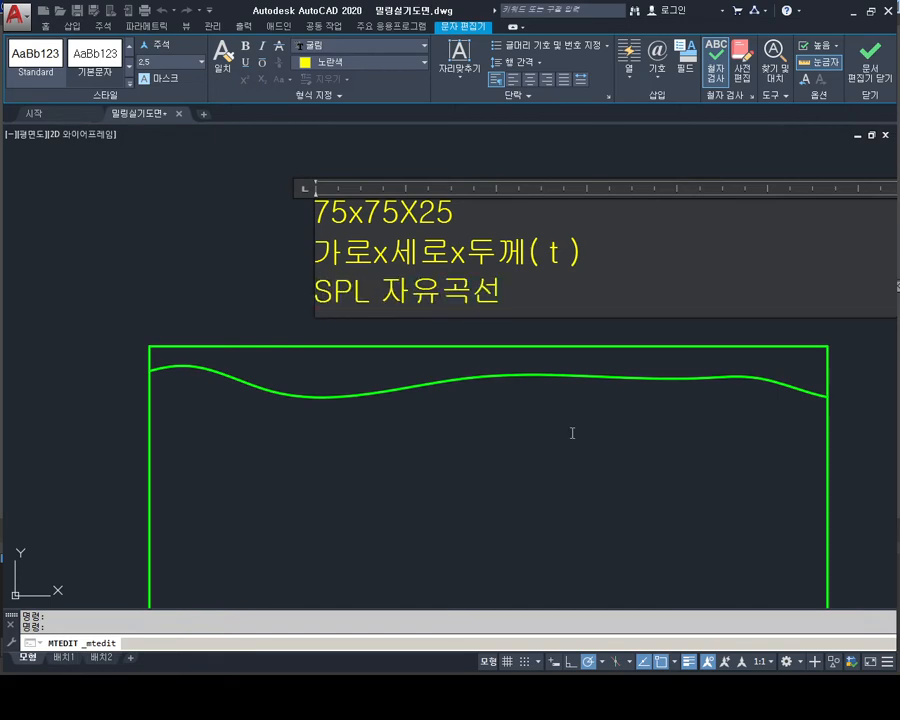
pyautogui.press('Escape')
pyautogui.press('Escape')
pyautogui.scroll(-2, 522, 412)
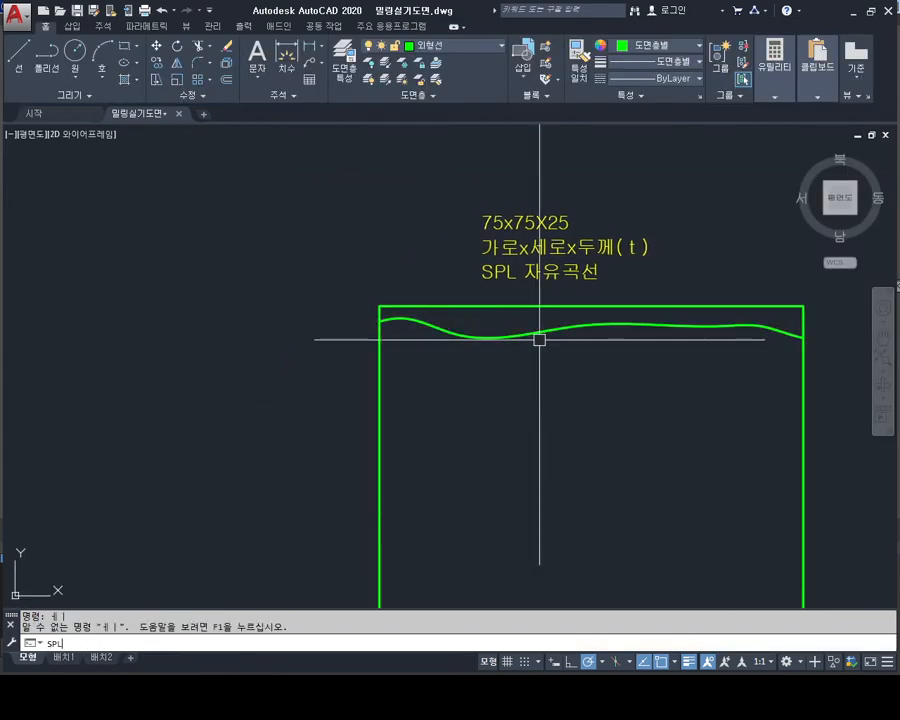
pyautogui.write('SPL')
pyautogui.press('Return')
pyautogui.click(50, 318)
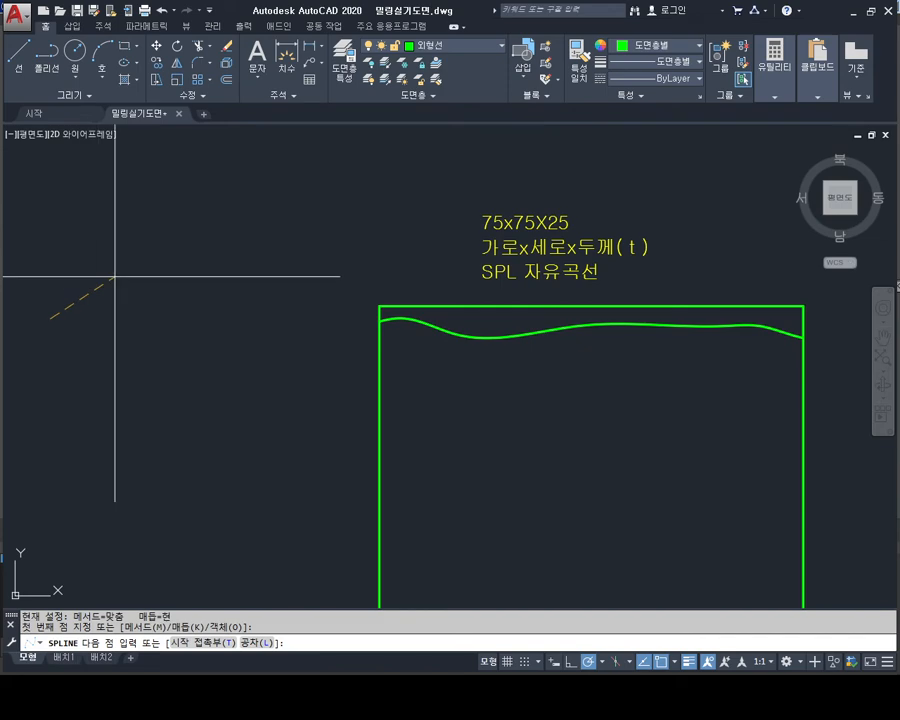
pyautogui.click(100, 198)
pyautogui.click(157, 314)
pyautogui.click(205, 231)
pyautogui.click(245, 289)
pyautogui.click(313, 205)
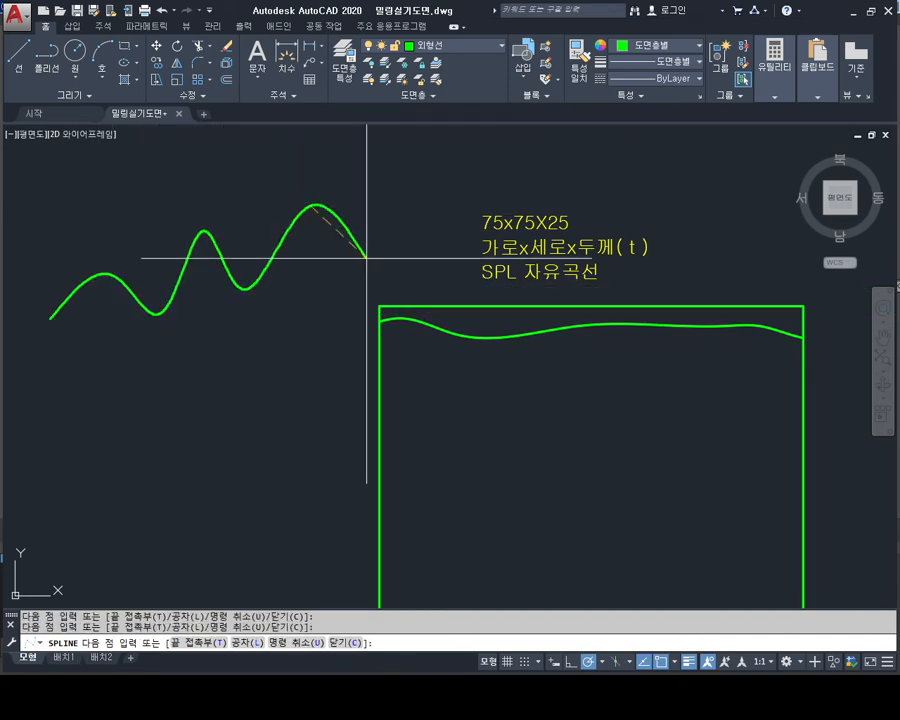
pyautogui.click(368, 258)
pyautogui.click(460, 176)
pyautogui.click(590, 193)
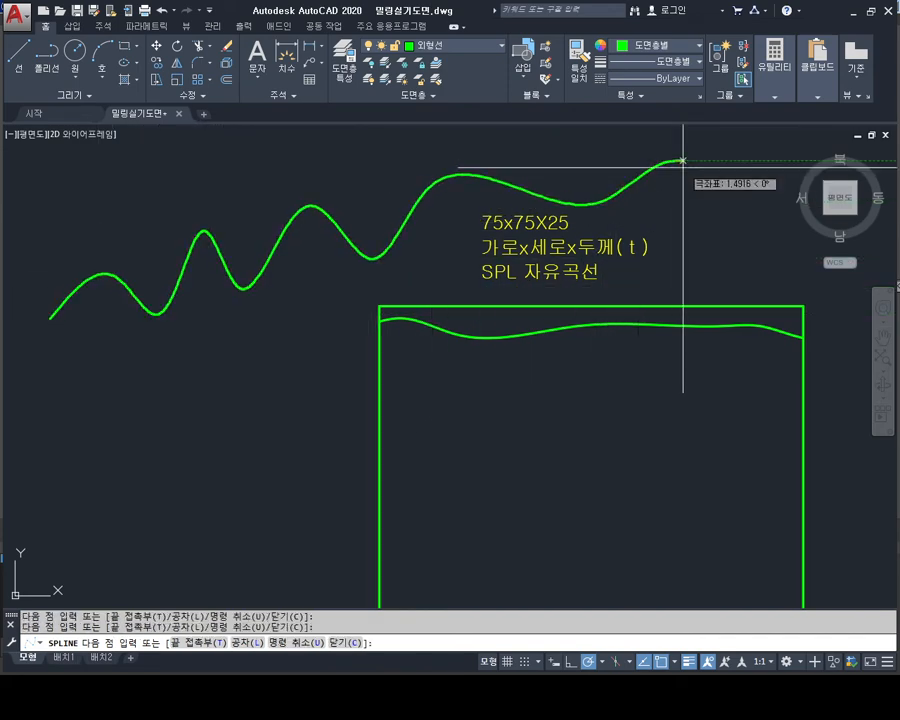
pyautogui.press('Escape')
pyautogui.press('Escape')
pyautogui.scroll(-2, 466, 254)
pyautogui.moveTo(366, 252); pyautogui.dragTo(393, 252, button='middle')
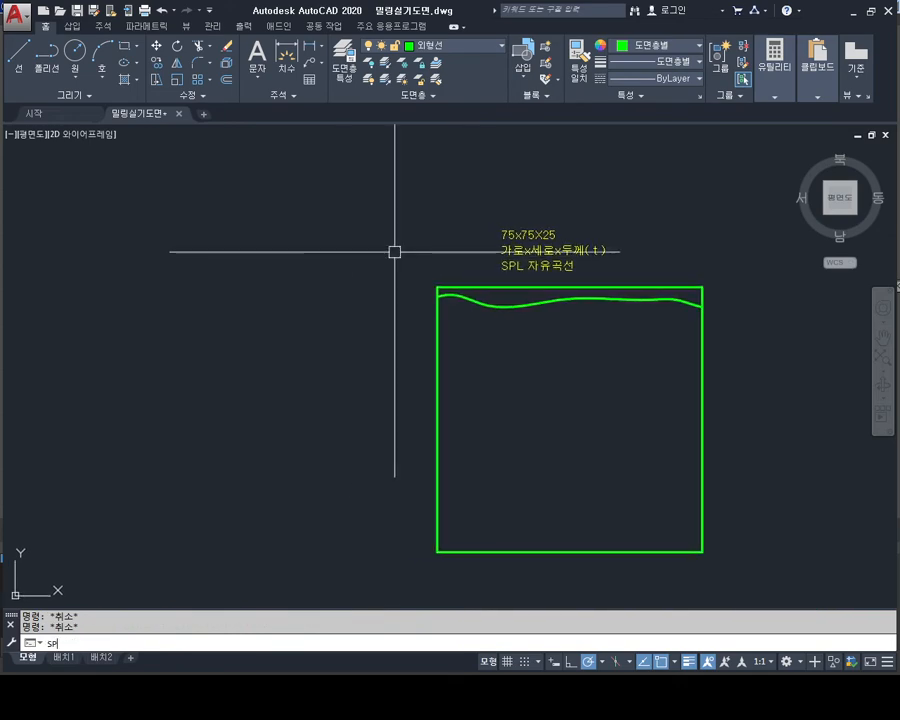
pyautogui.press('Return')
pyautogui.press('Escape')
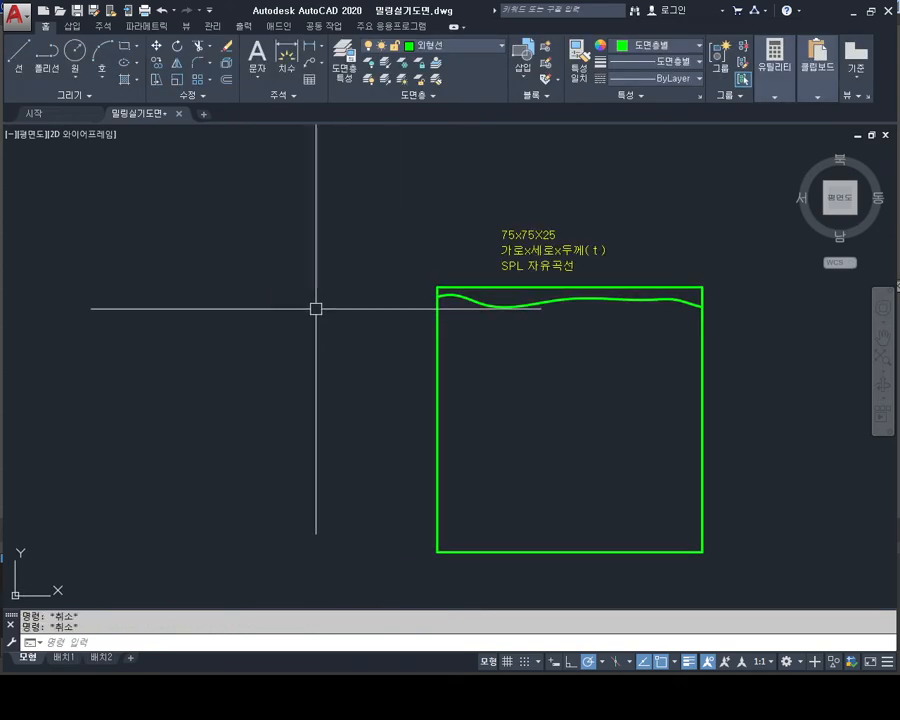
# Step: Draw a wavy six-bend practice spline from the empty area left of the square into its interior
pyautogui.press('Return')
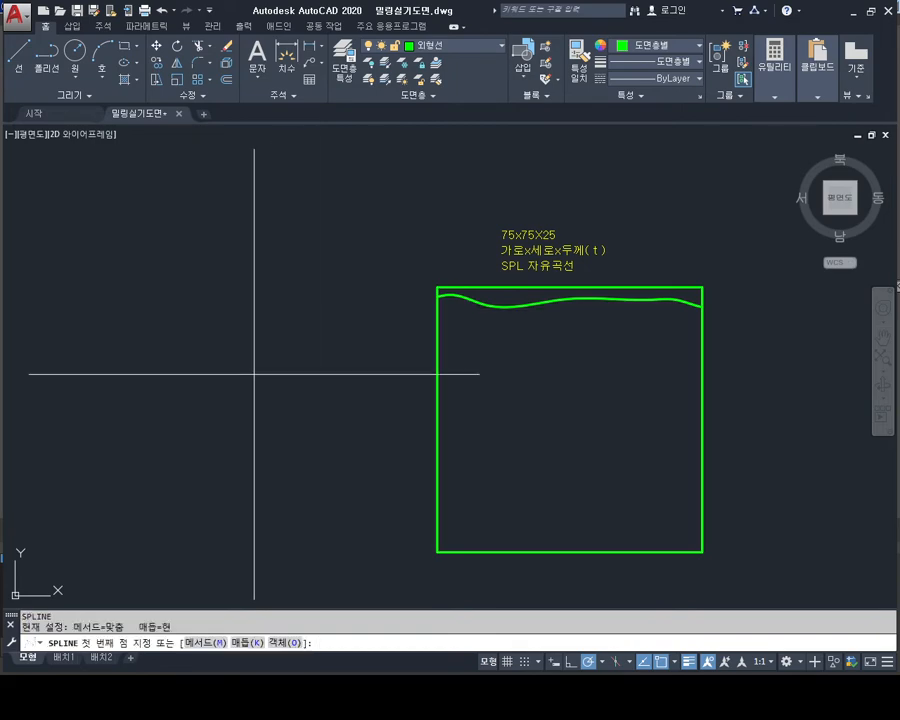
pyautogui.click(171, 412)
pyautogui.click(236, 346)
pyautogui.click(308, 418)
pyautogui.click(388, 330)
pyautogui.click(494, 413)
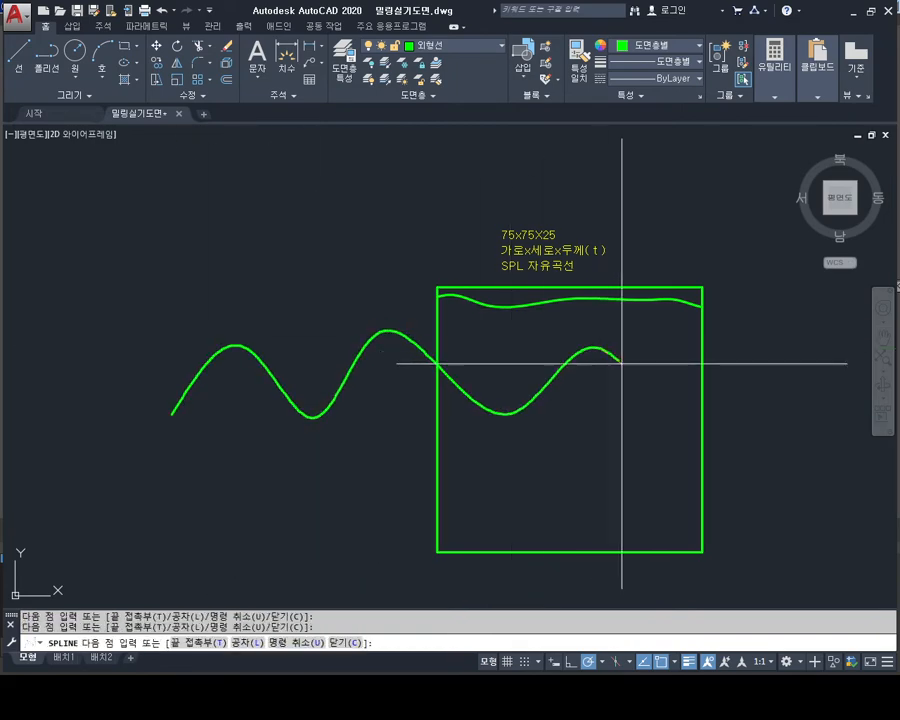
pyautogui.click(597, 348)
pyautogui.click(637, 393)
pyautogui.press('Return')
pyautogui.press('Return')
pyautogui.moveTo(629, 425); pyautogui.dragTo(612, 408, button='middle')
pyautogui.press('Escape')
pyautogui.press('Escape')
pyautogui.press('Escape')
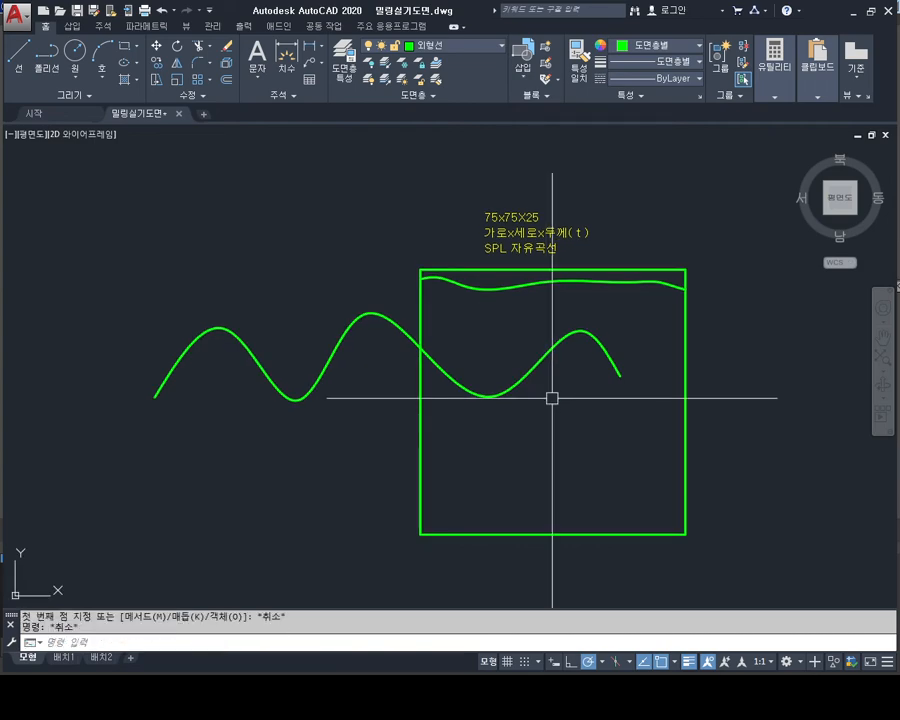
# Step: Delete the practice spline that crosses the square's left side
pyautogui.click(639, 320)
pyautogui.click(609, 383)
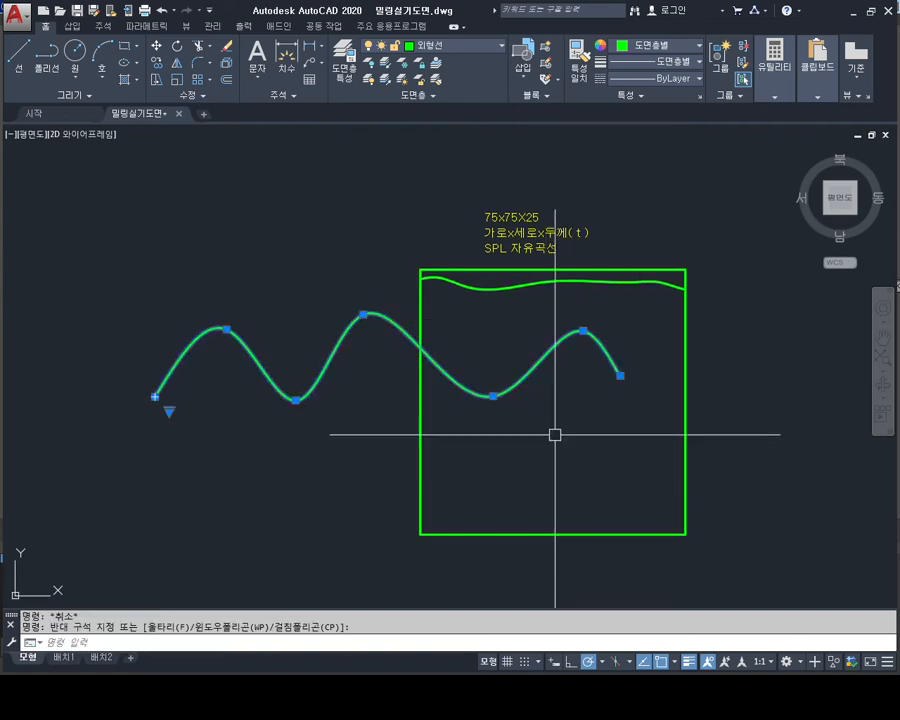
pyautogui.press('Delete')
pyautogui.scroll(4, 573, 299)
pyautogui.moveTo(555, 280)
pyautogui.mouseDown(button='middle')
pyautogui.moveTo(506, 324)
pyautogui.moveTo(500, 260)
pyautogui.mouseUp(button='middle')
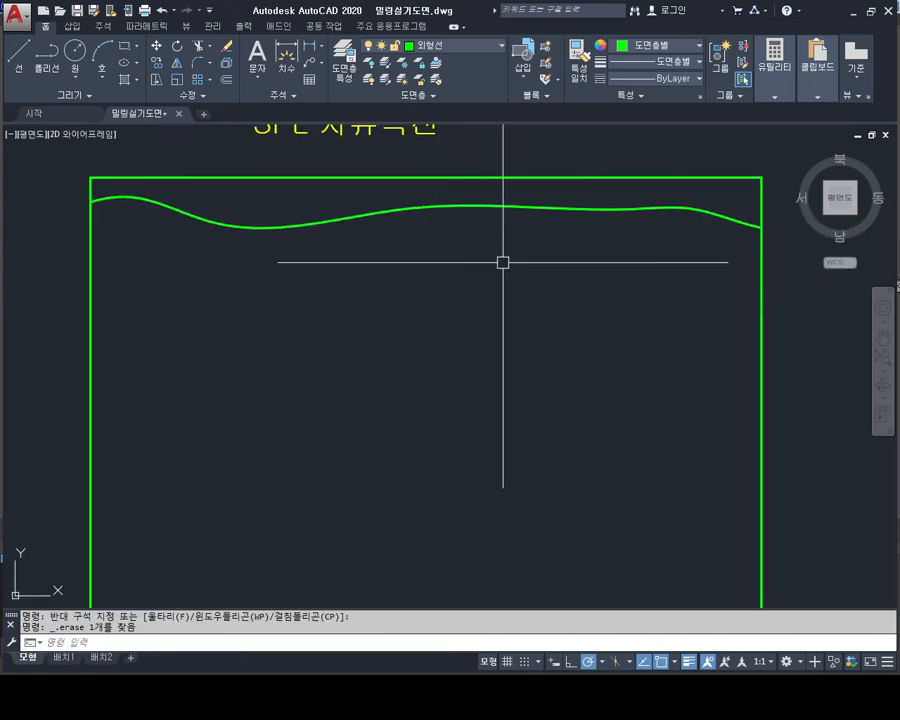
pyautogui.scroll(-2, 500, 260)
pyautogui.press('Escape')
pyautogui.press('Delete')
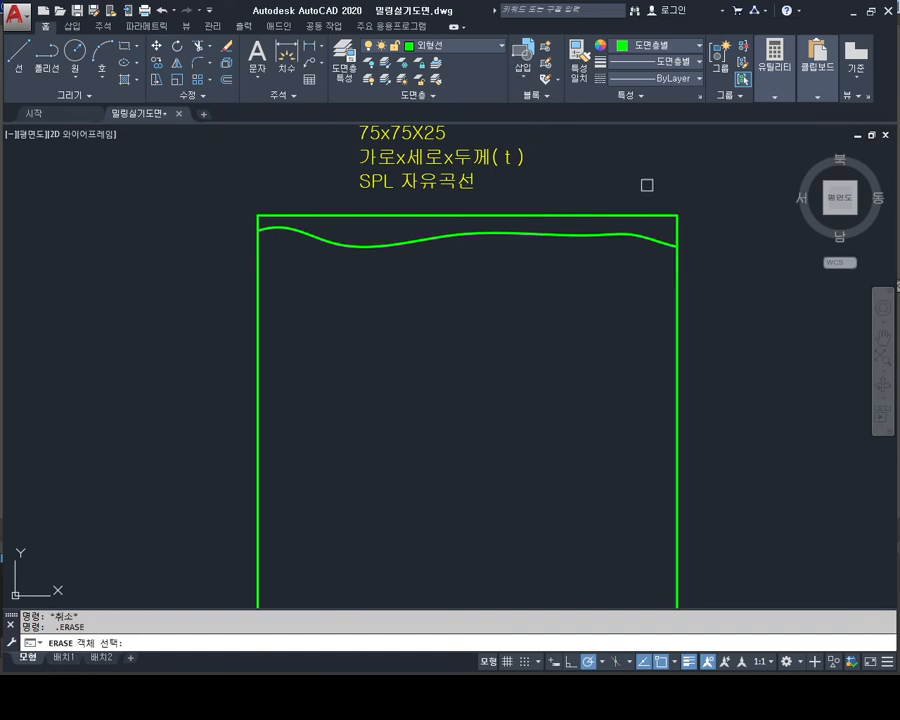
pyautogui.press('Escape')
# Step: Draw a wavy spline down along the inside of the square's right edge, extending beyond the upper and lower edges
pyautogui.press('Return')
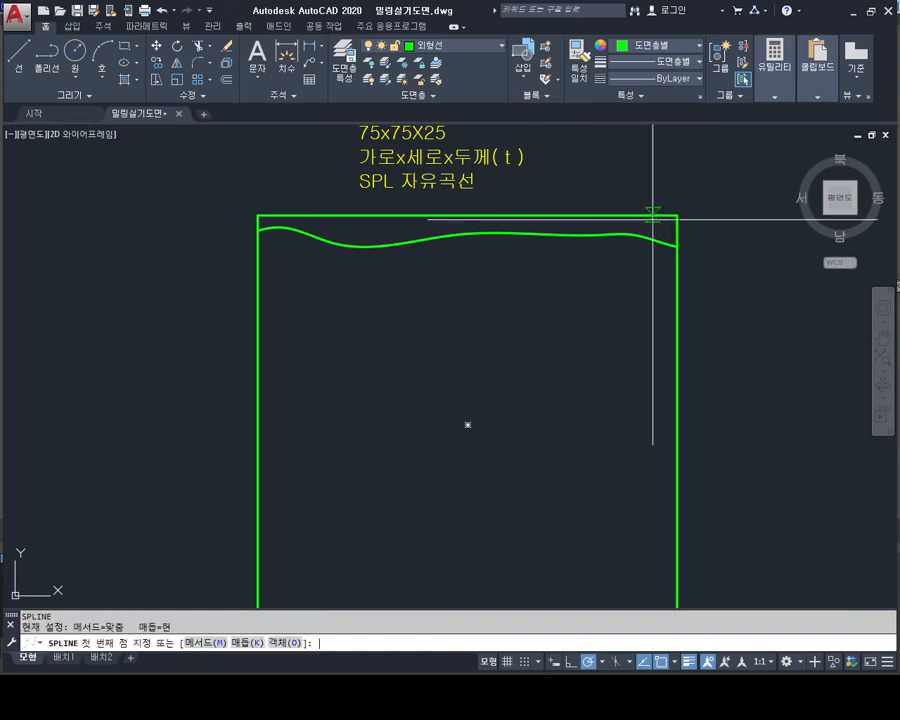
pyautogui.click(651, 214)
pyautogui.click(661, 287)
pyautogui.click(616, 348)
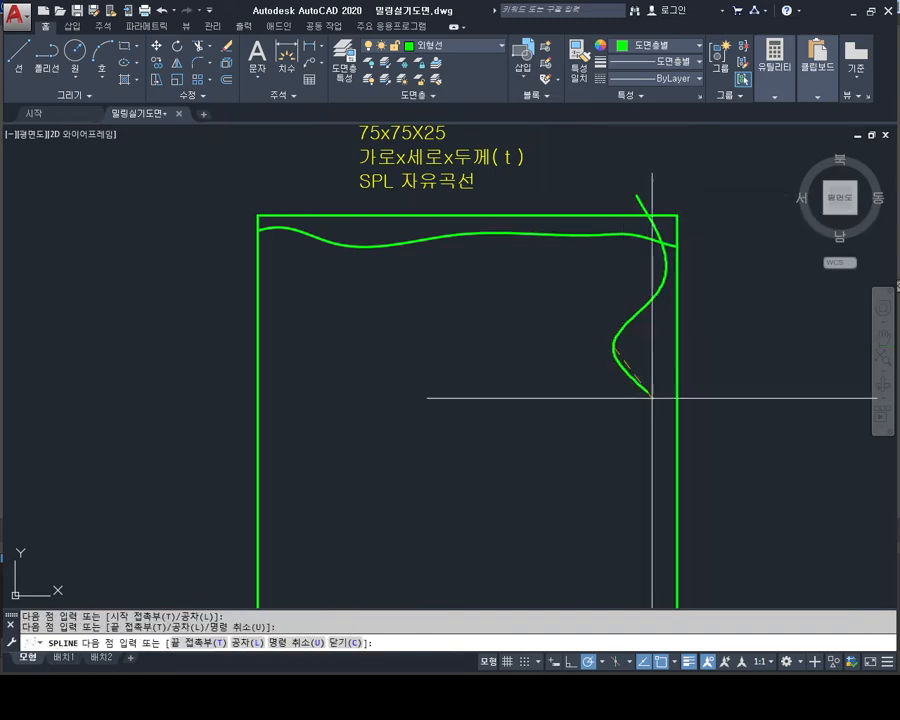
pyautogui.moveTo(655, 407); pyautogui.dragTo(643, 253, button='middle')
pyautogui.click(646, 263)
pyautogui.click(635, 350)
pyautogui.click(650, 420)
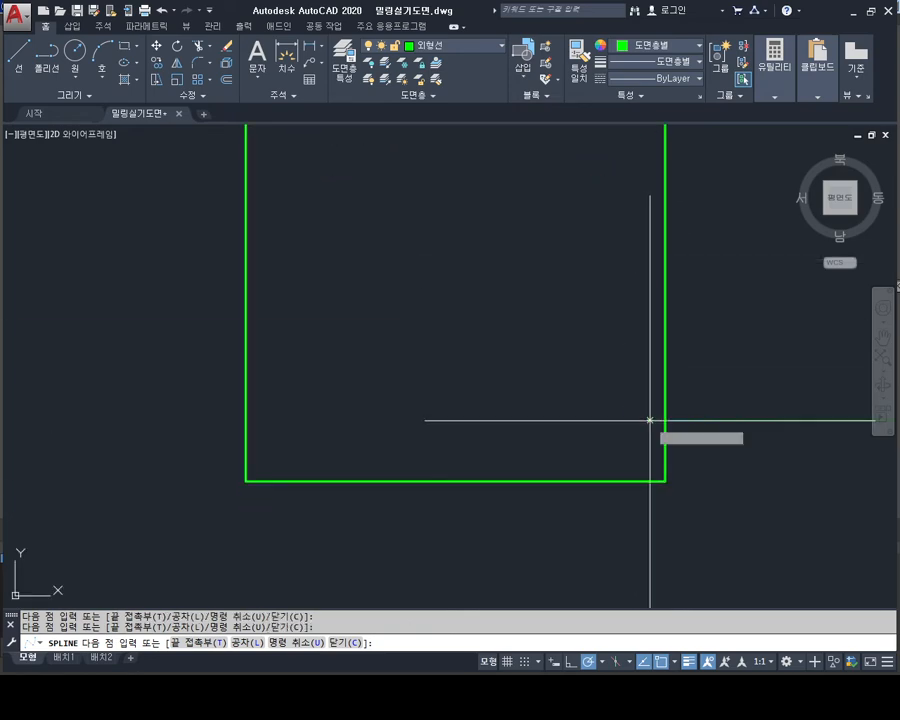
pyautogui.click(616, 545)
pyautogui.press('Return')
# Step: Draw a wavy spline just above the square's lower edge, running past both vertical sides
pyautogui.press('Return')
pyautogui.click(171, 487)
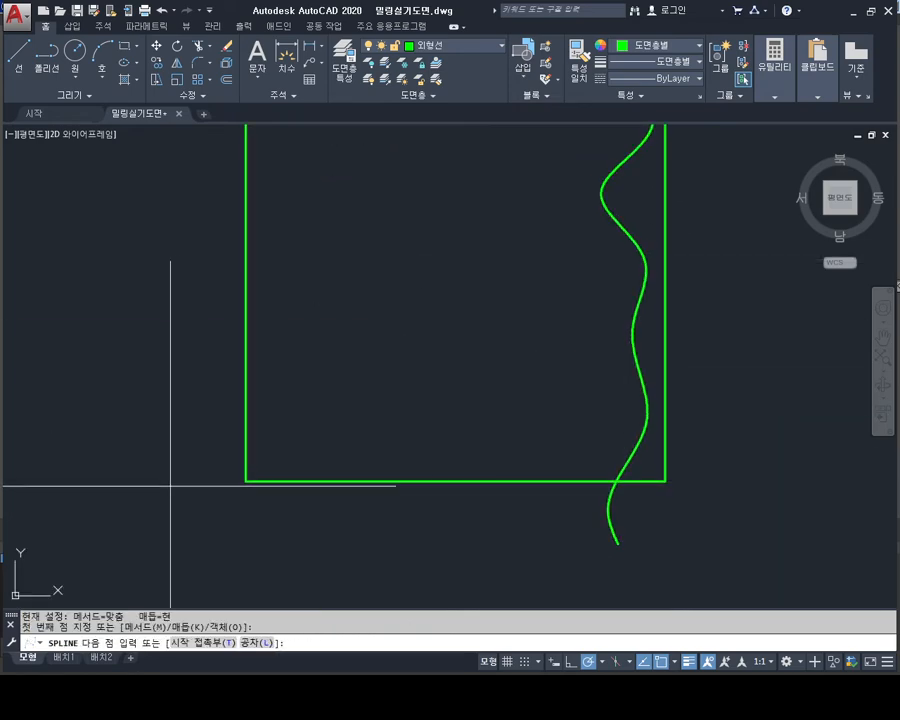
pyautogui.click(270, 441)
pyautogui.click(394, 456)
pyautogui.click(507, 418)
pyautogui.click(580, 444)
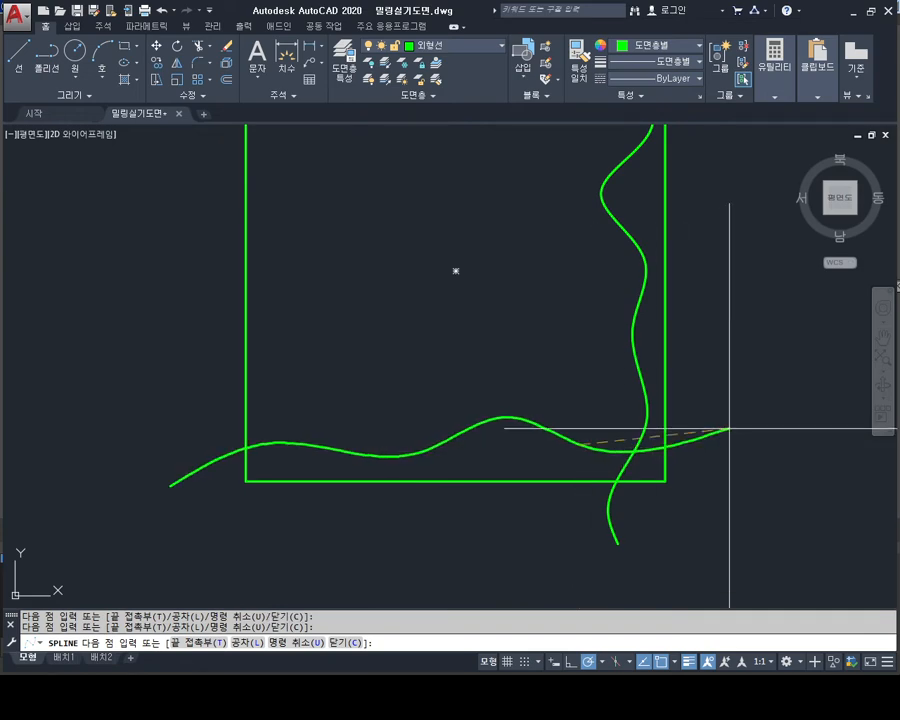
pyautogui.click(727, 426)
pyautogui.click(773, 482)
pyautogui.press('Return')
# Step: Draw a wavy spline down along the inside of the square's left edge, extending beyond the upper and lower edges
pyautogui.press('Return')
pyautogui.moveTo(702, 433); pyautogui.dragTo(762, 511, button='middle')
pyautogui.press('Escape')
pyautogui.moveTo(579, 328); pyautogui.dragTo(600, 368, button='middle')
pyautogui.press('Return')
pyautogui.click(360, 153)
pyautogui.click(388, 256)
pyautogui.click(371, 330)
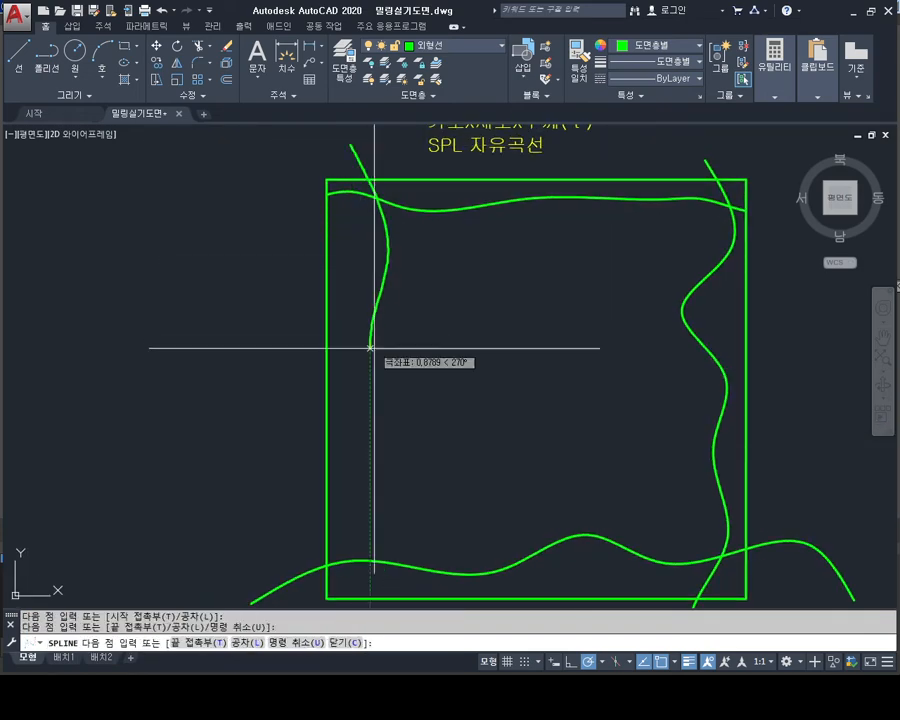
pyautogui.moveTo(382, 360); pyautogui.dragTo(400, 235, button='middle')
pyautogui.click(404, 265)
pyautogui.click(379, 350)
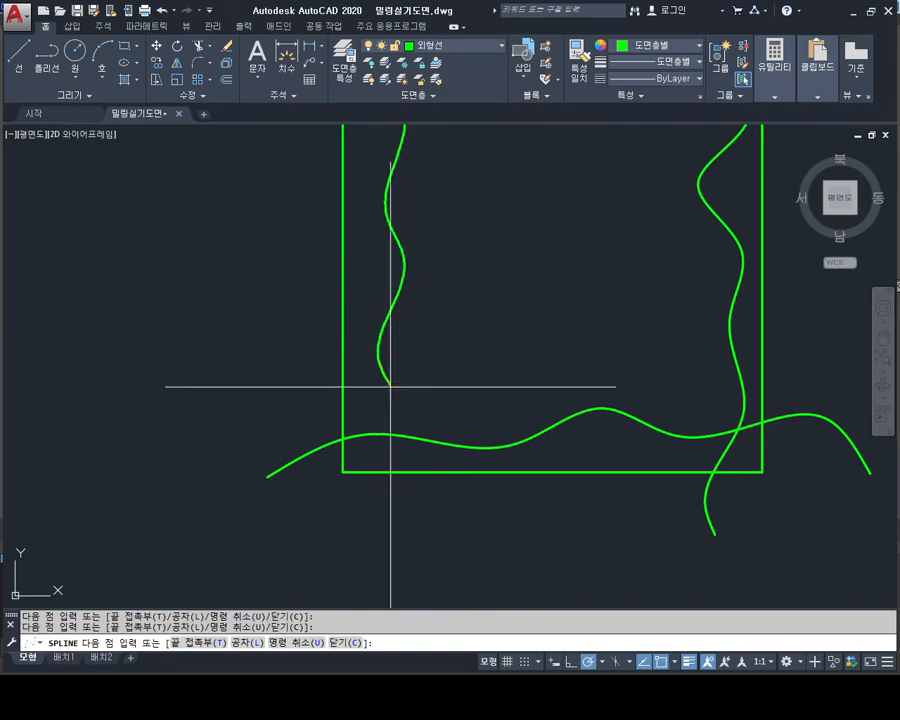
pyautogui.click(406, 446)
pyautogui.click(380, 536)
pyautogui.press('Return')
pyautogui.press('Return')
pyautogui.scroll(-2, 436, 484)
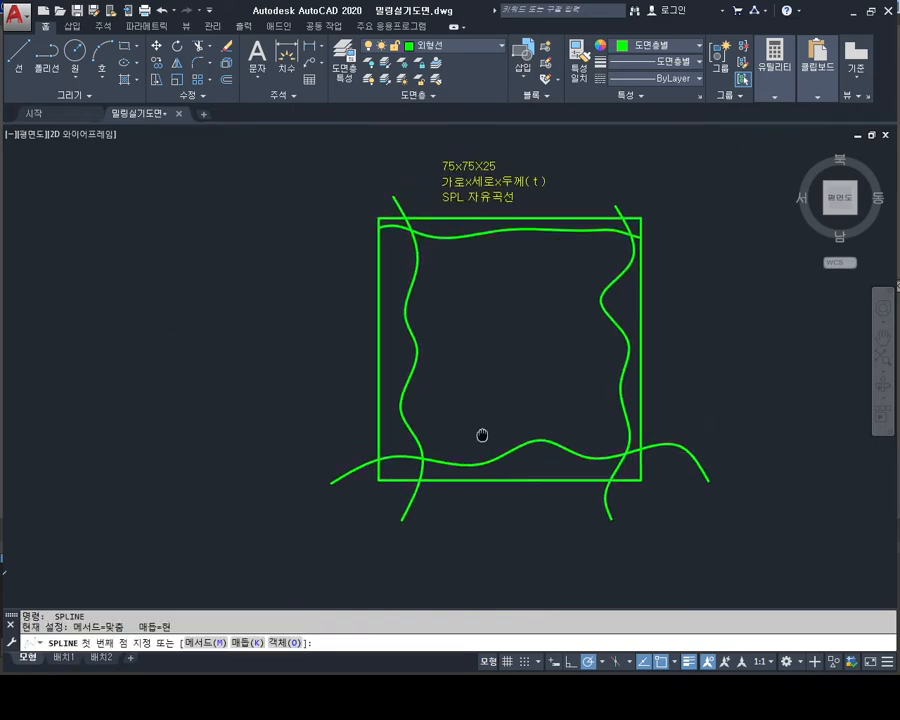
pyautogui.moveTo(482, 430); pyautogui.dragTo(464, 450, button='middle')
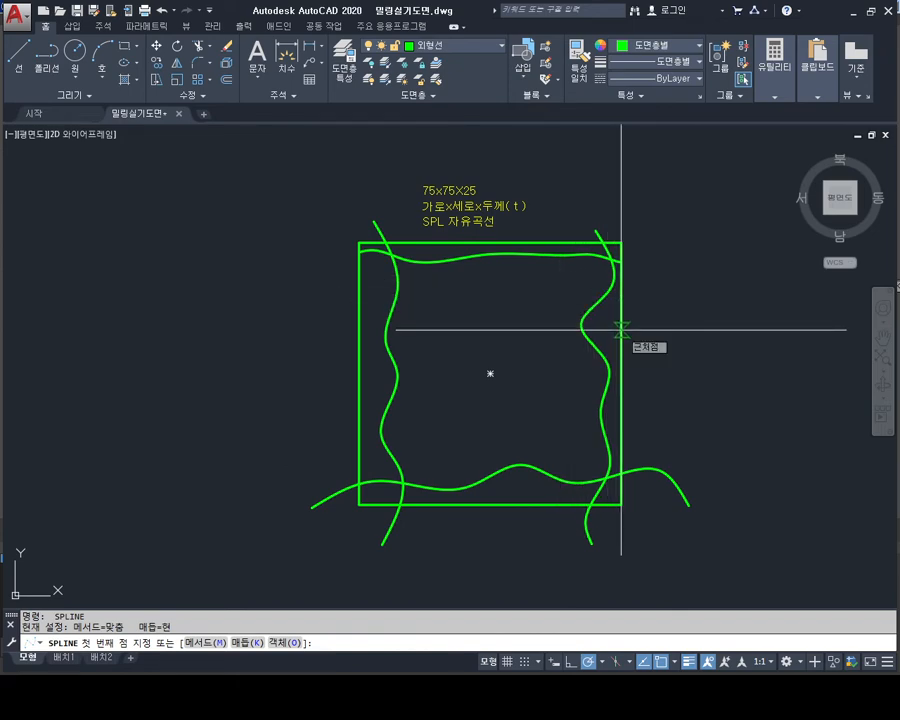
pyautogui.scroll(3, 394, 280)
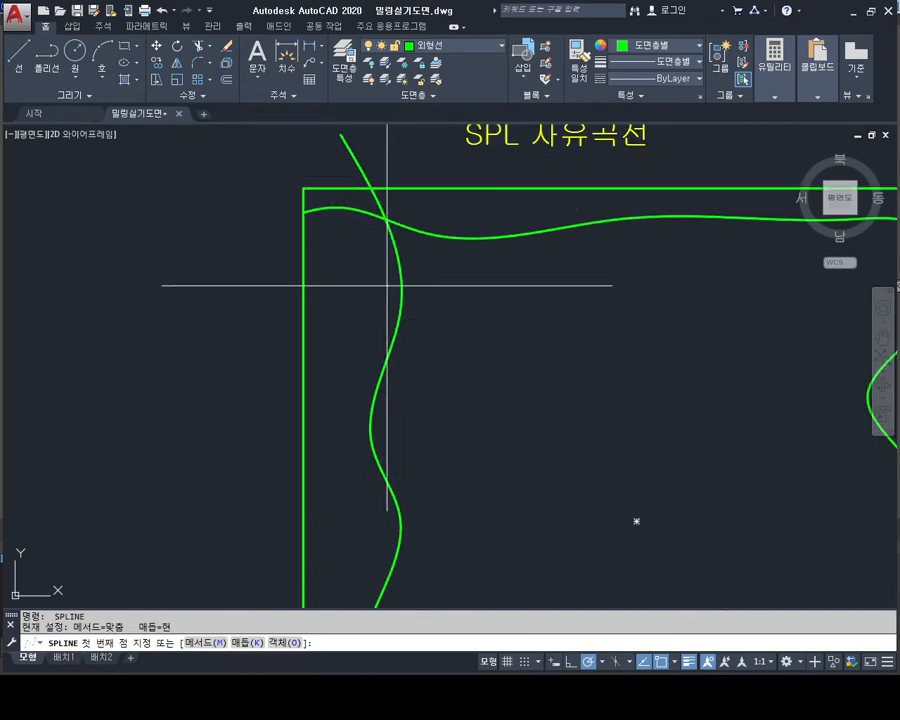
# Step: Append " = 70x70x23" to the 75x75X25 line of the yellow note above the square
pyautogui.scroll(-2, 402, 329)
pyautogui.moveTo(430, 289); pyautogui.dragTo(388, 366, button='middle')
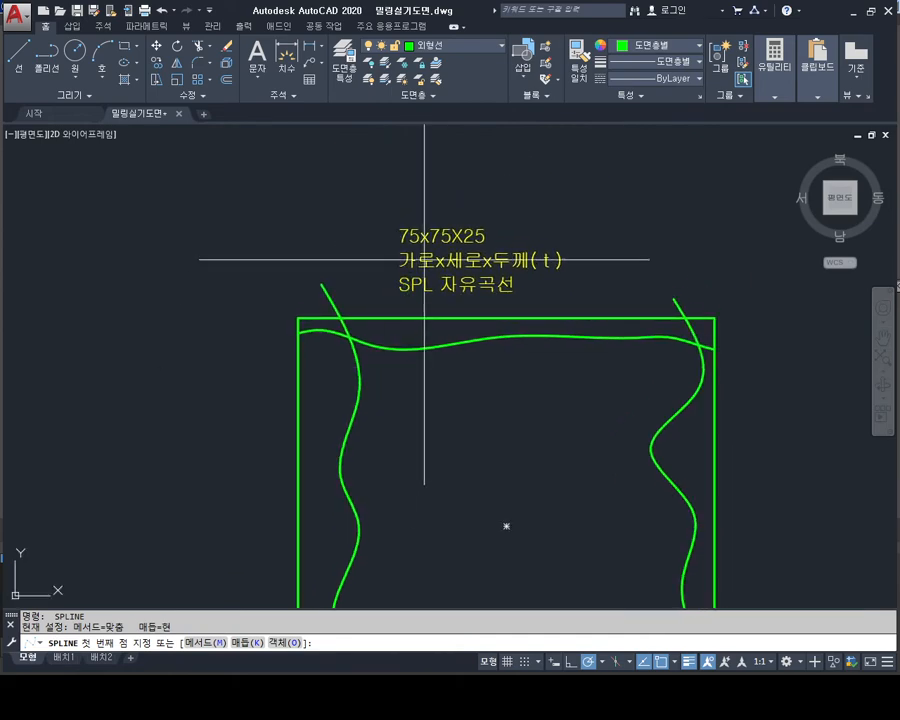
pyautogui.scroll(4, 432, 237)
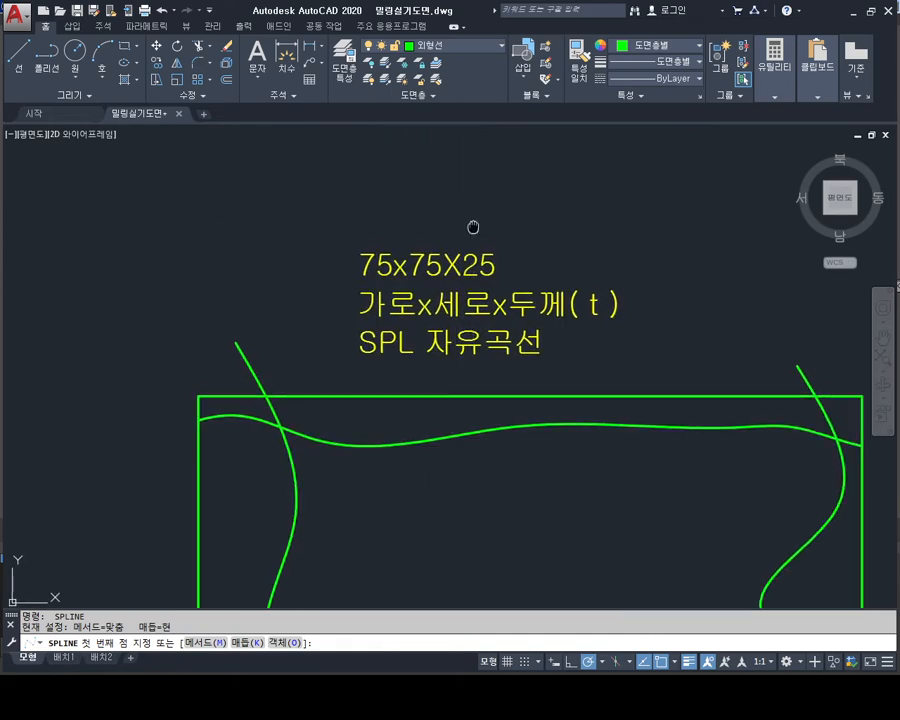
pyautogui.press('Escape')
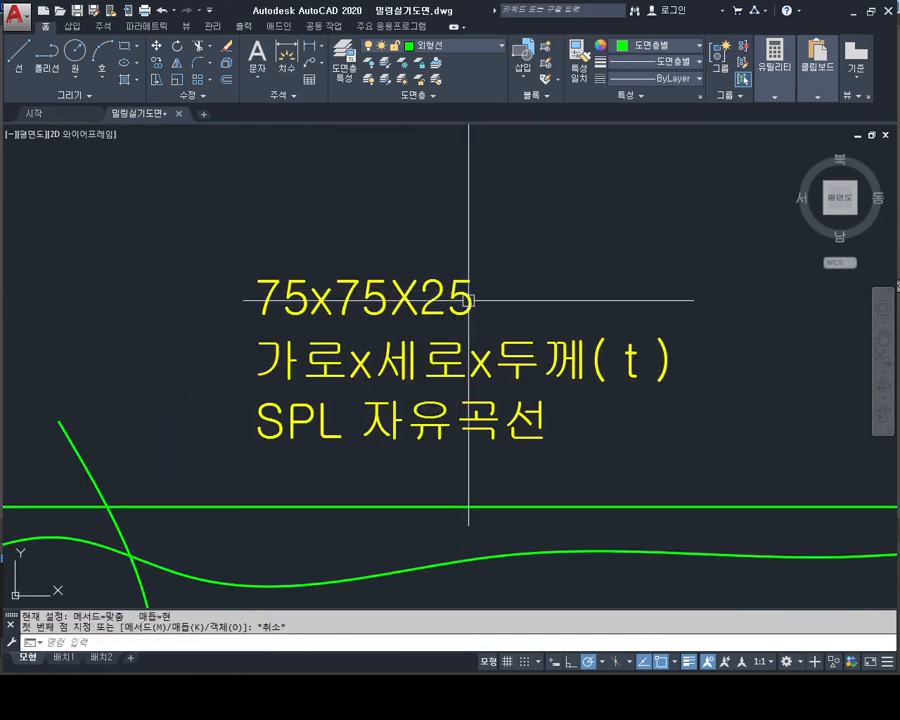
pyautogui.doubleClick(467, 298)
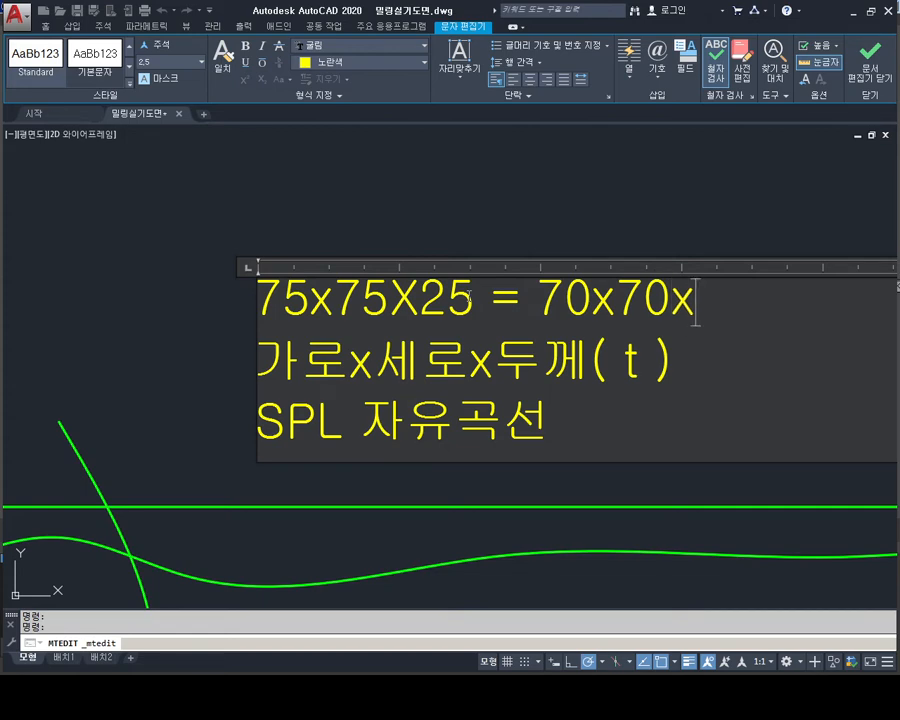
pyautogui.click(268, 248)
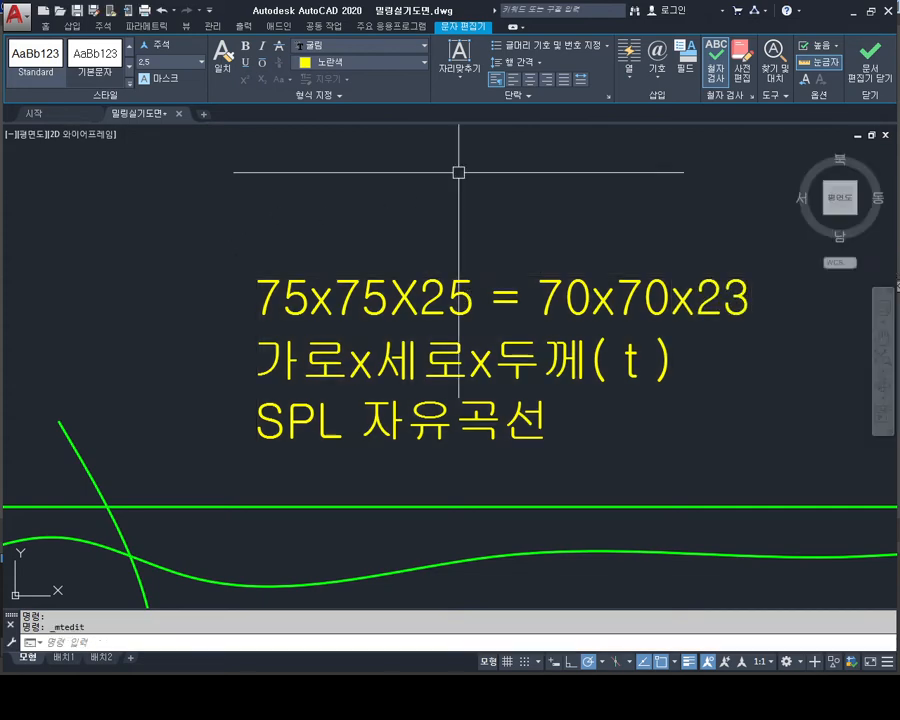
# Step: Change the thickness of the first size in the note to 28, removing the space before the equals sign
pyautogui.scroll(-3, 488, 224)
pyautogui.moveTo(492, 317)
pyautogui.mouseDown(button='middle')
pyautogui.moveTo(486, 334)
pyautogui.moveTo(498, 376)
pyautogui.mouseUp(button='middle')
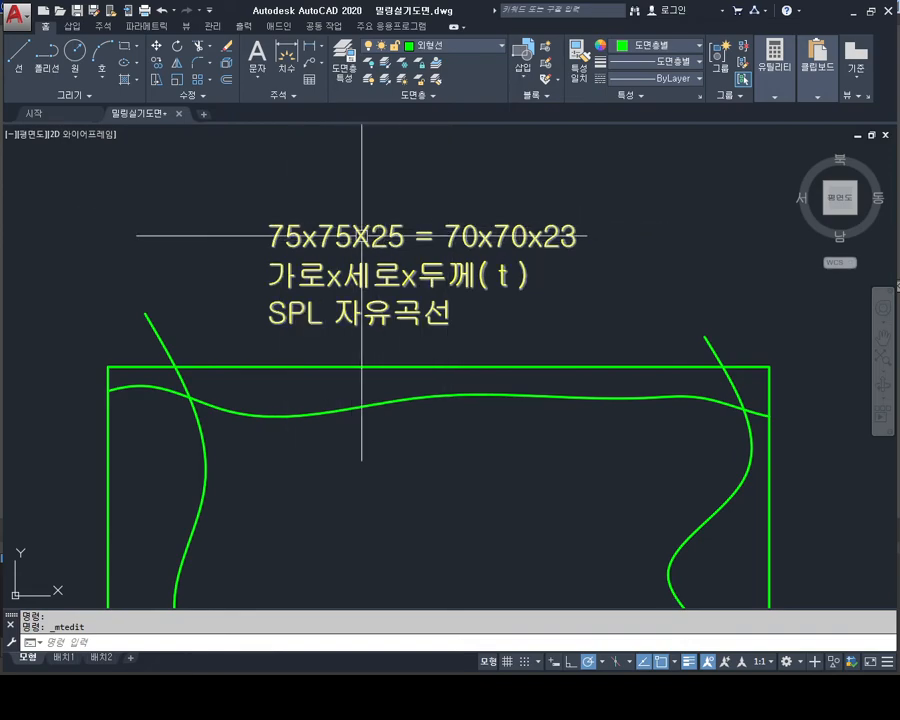
pyautogui.scroll(3, 358, 236)
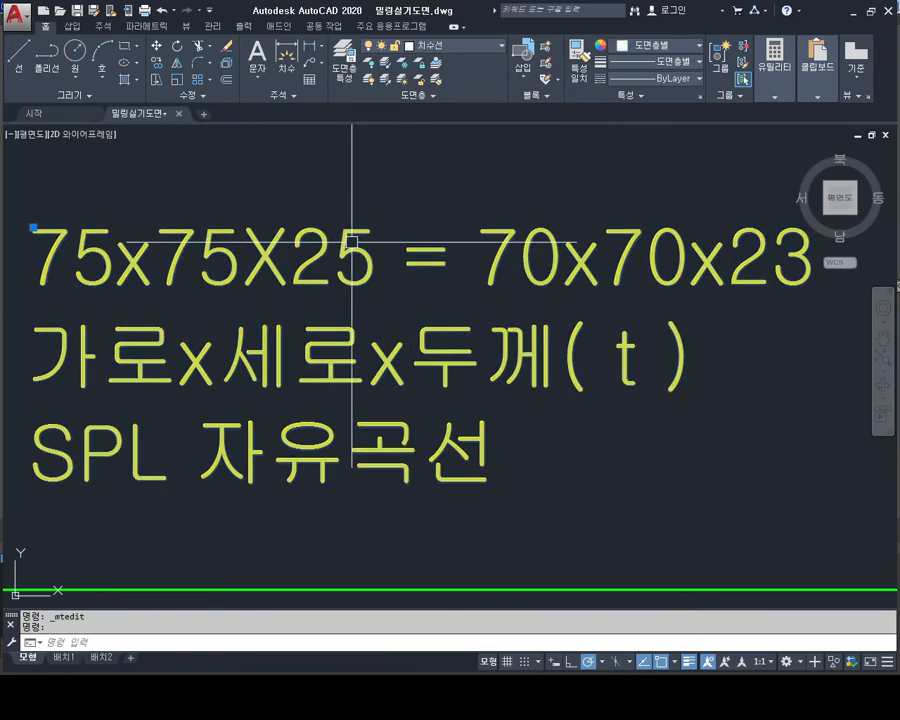
pyautogui.press('BackSpace')
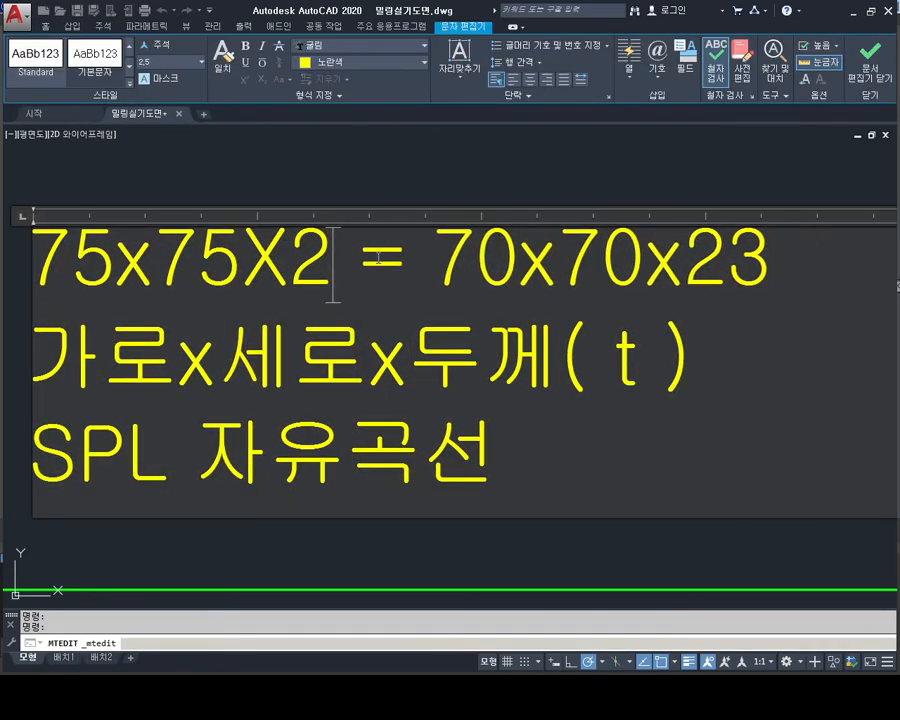
pyautogui.write('8')
pyautogui.press('Delete')
pyautogui.scroll(-2, 478, 391)
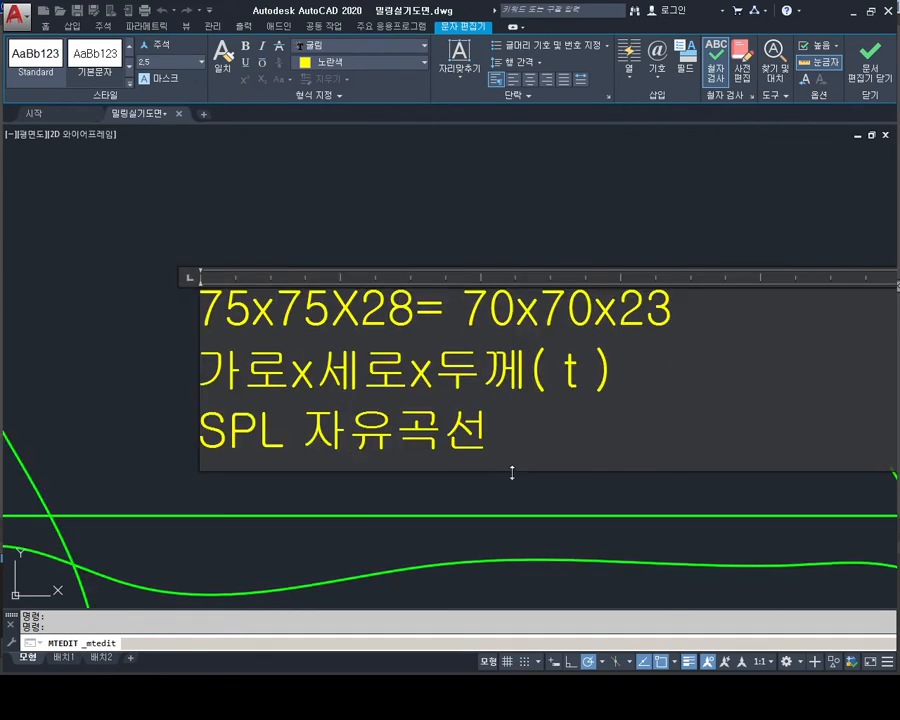
# Step: Edit the note's first line to read 75x75X25= 70x70x20
pyautogui.click(514, 490)
pyautogui.doubleClick(402, 307)
pyautogui.press('BackSpace')
pyautogui.write('5')
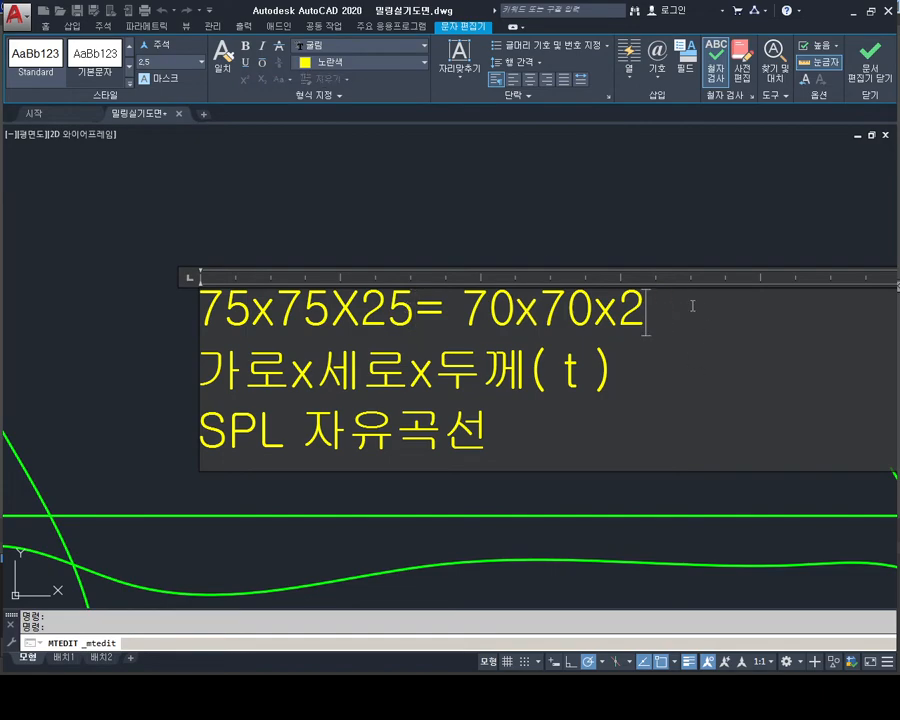
pyautogui.click(627, 235)
# Step: Examine the size note together with the square and the wavy contours inside it
pyautogui.scroll(-2, 660, 320)
pyautogui.moveTo(696, 406)
pyautogui.mouseDown(button='middle')
pyautogui.moveTo(402, 222)
pyautogui.moveTo(467, 229)
pyautogui.moveTo(472, 325)
pyautogui.moveTo(520, 315)
pyautogui.moveTo(524, 360)
pyautogui.moveTo(514, 235)
pyautogui.mouseUp(button='middle')
pyautogui.scroll(-1, 524, 359)
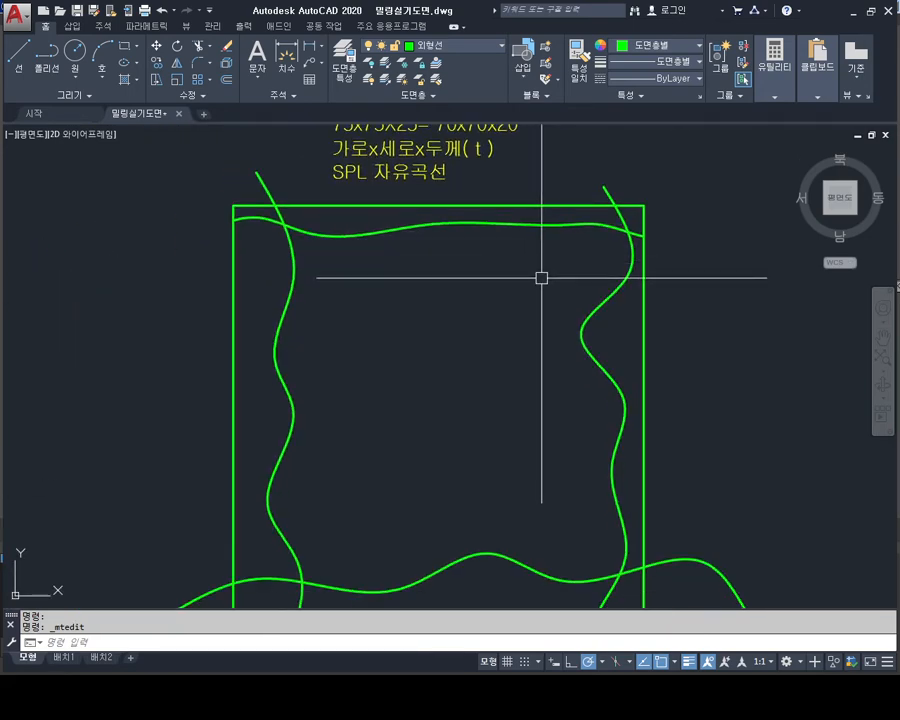
pyautogui.moveTo(541, 278); pyautogui.dragTo(490, 338, button='middle')
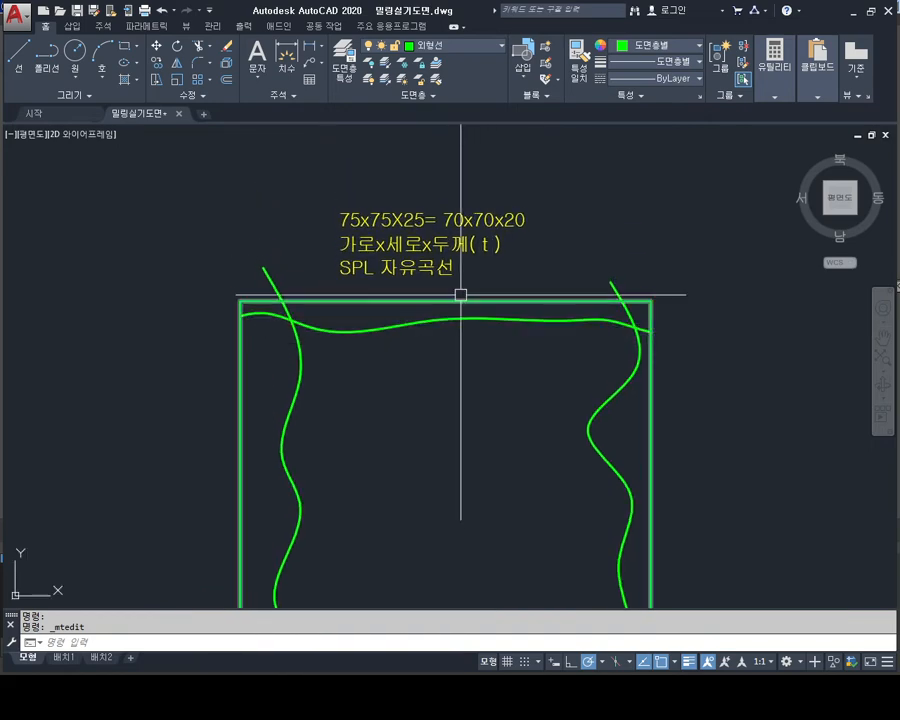
pyautogui.scroll(2, 375, 192)
pyautogui.moveTo(449, 272); pyautogui.dragTo(456, 297, button='middle')
pyautogui.scroll(2, 500, 260)
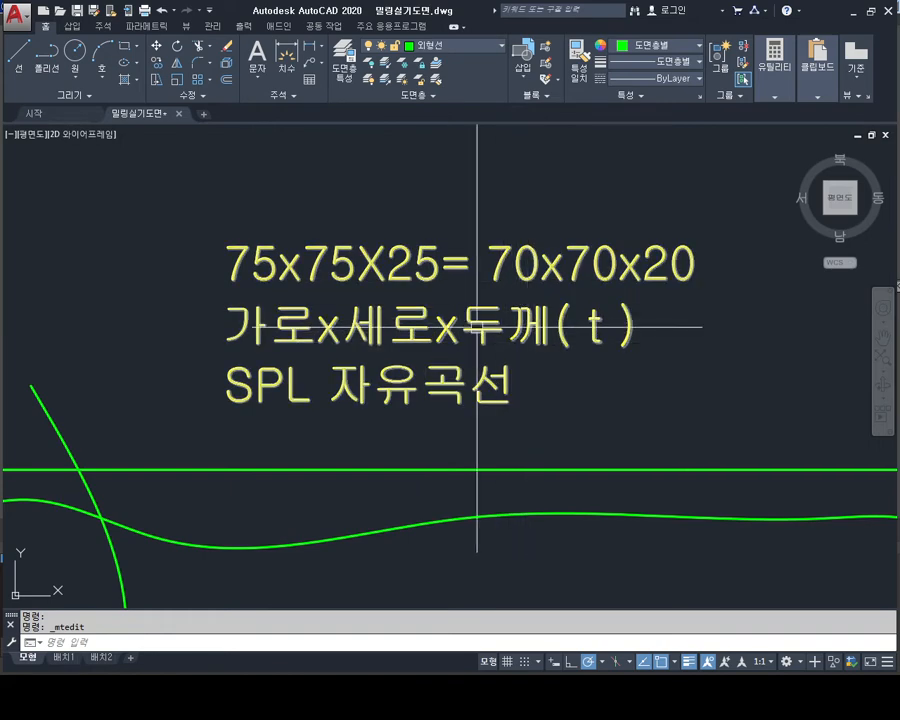
pyautogui.scroll(-3, 466, 330)
pyautogui.moveTo(423, 371); pyautogui.dragTo(416, 305, button='middle')
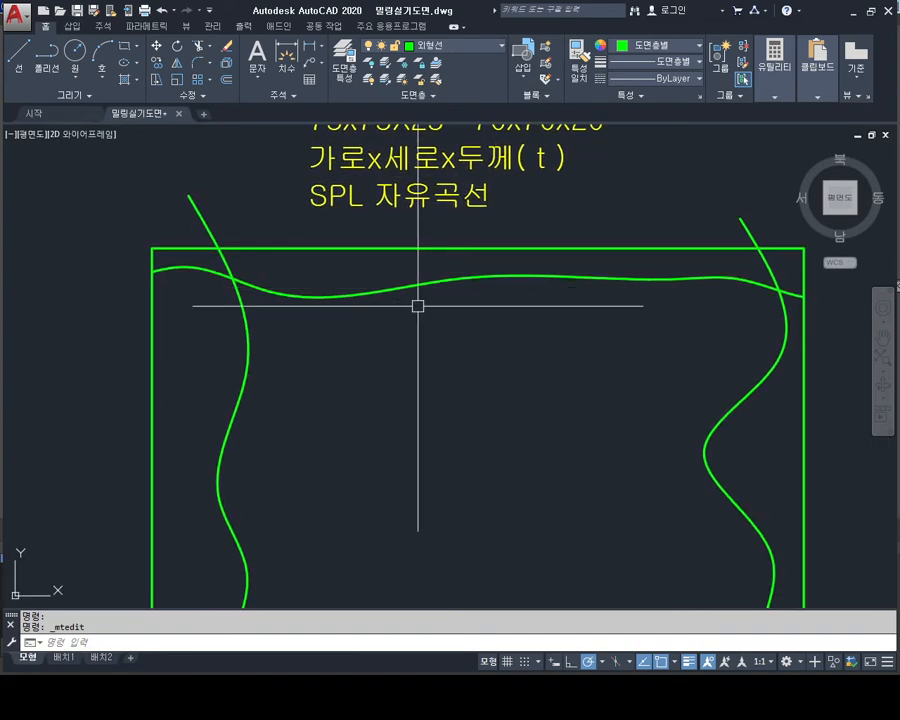
# Step: Move the four wavy splines to the 가상선 layer
pyautogui.click(408, 287)
pyautogui.click(245, 394)
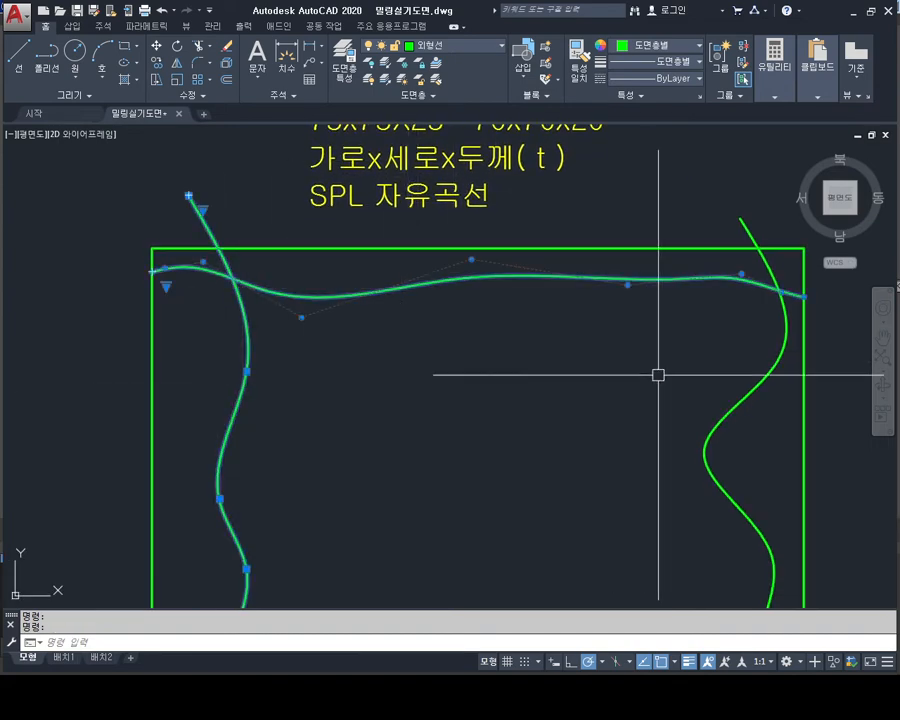
pyautogui.scroll(-2, 598, 272)
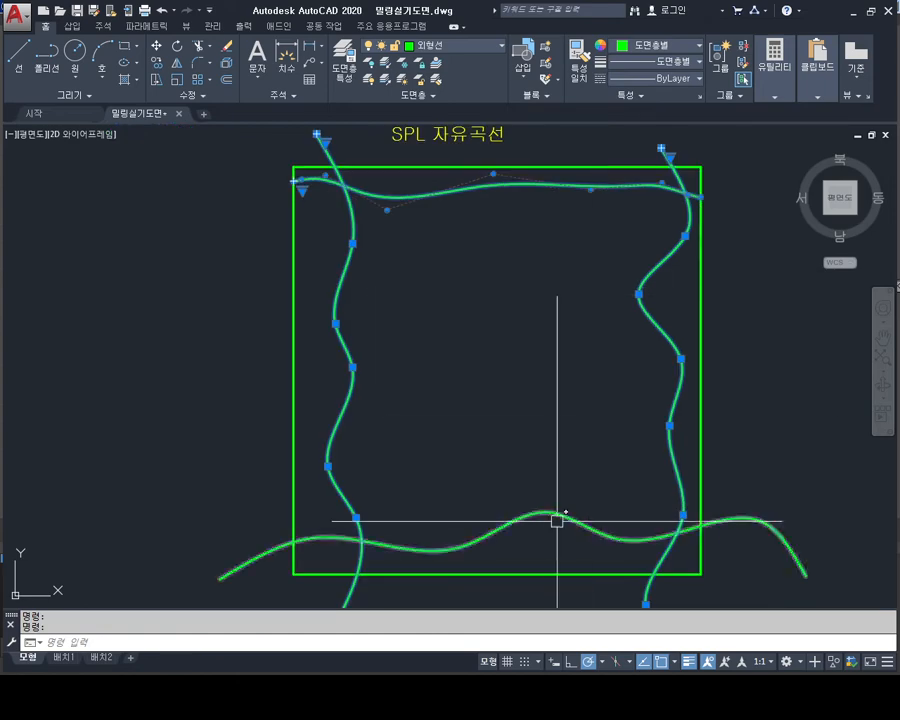
pyautogui.click(556, 518)
pyautogui.click(551, 442)
pyautogui.scroll(-2, 516, 246)
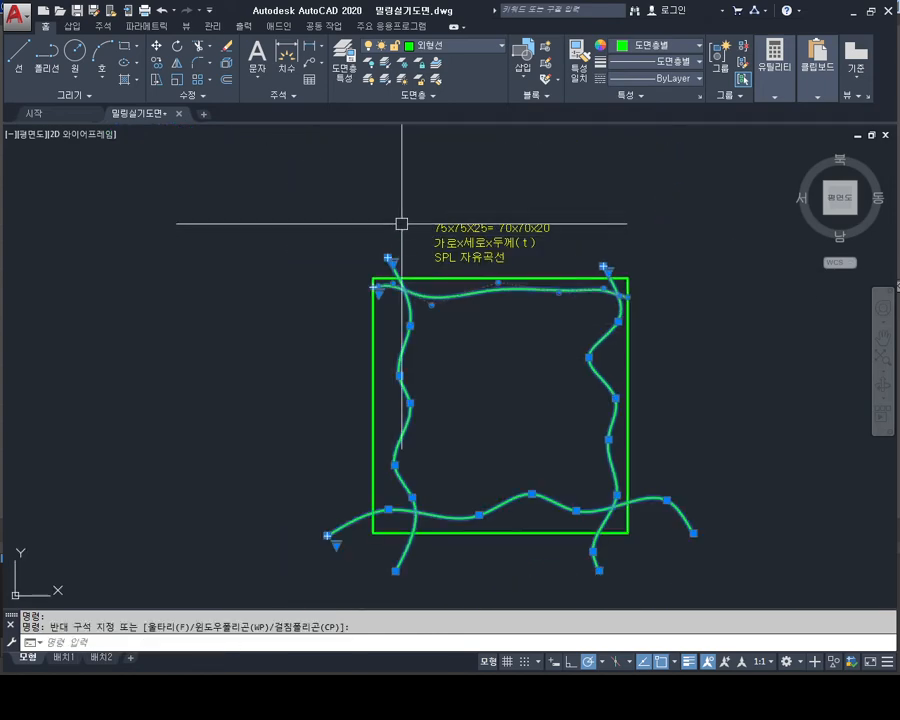
pyautogui.scroll(2, 462, 210)
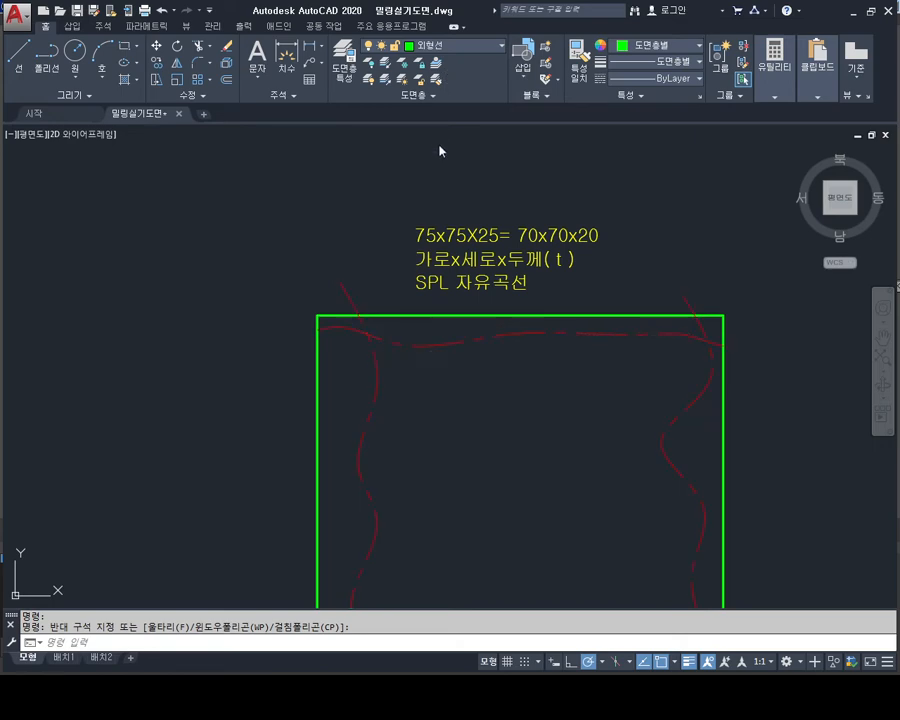
pyautogui.click(440, 102)
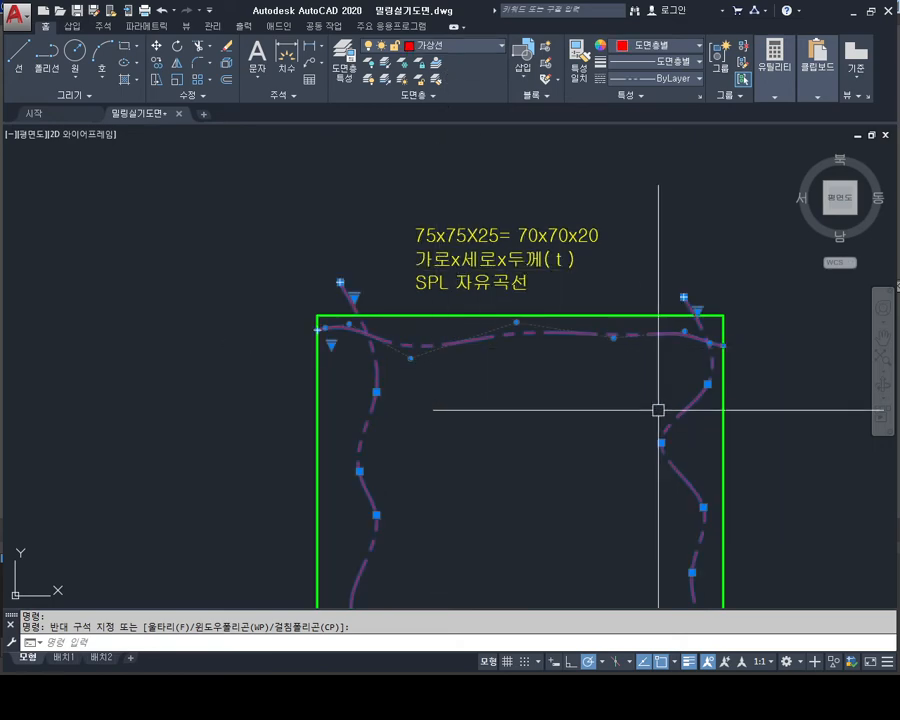
pyautogui.press('Escape')
# Step: Assign all four wavy splines to the 치수선 layer and clear the selection
pyautogui.click(624, 334)
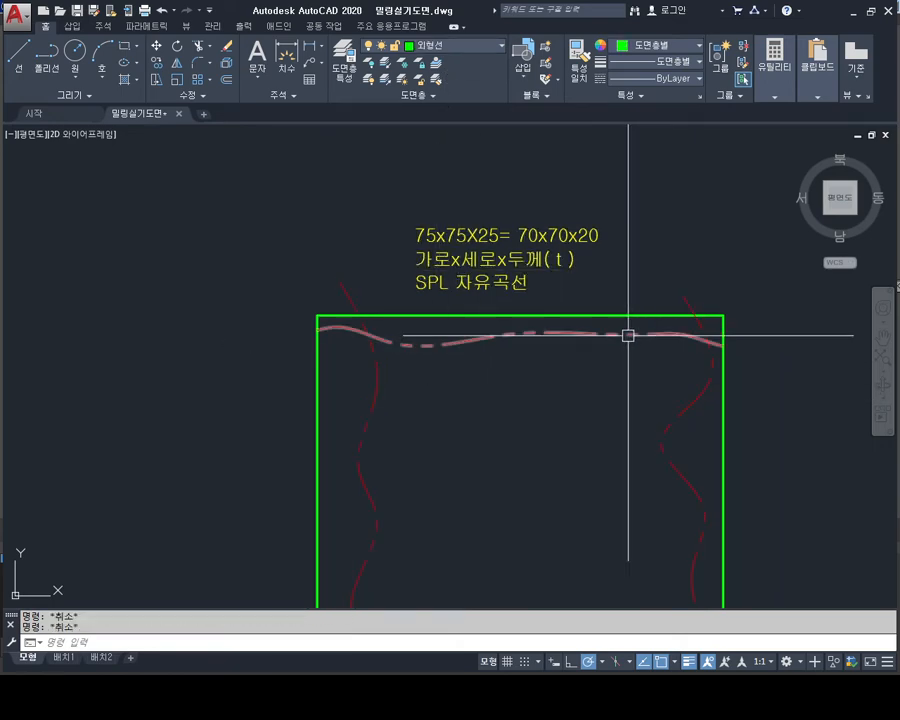
pyautogui.click(667, 425)
pyautogui.moveTo(470, 419); pyautogui.dragTo(462, 382, button='middle')
pyautogui.click(362, 400)
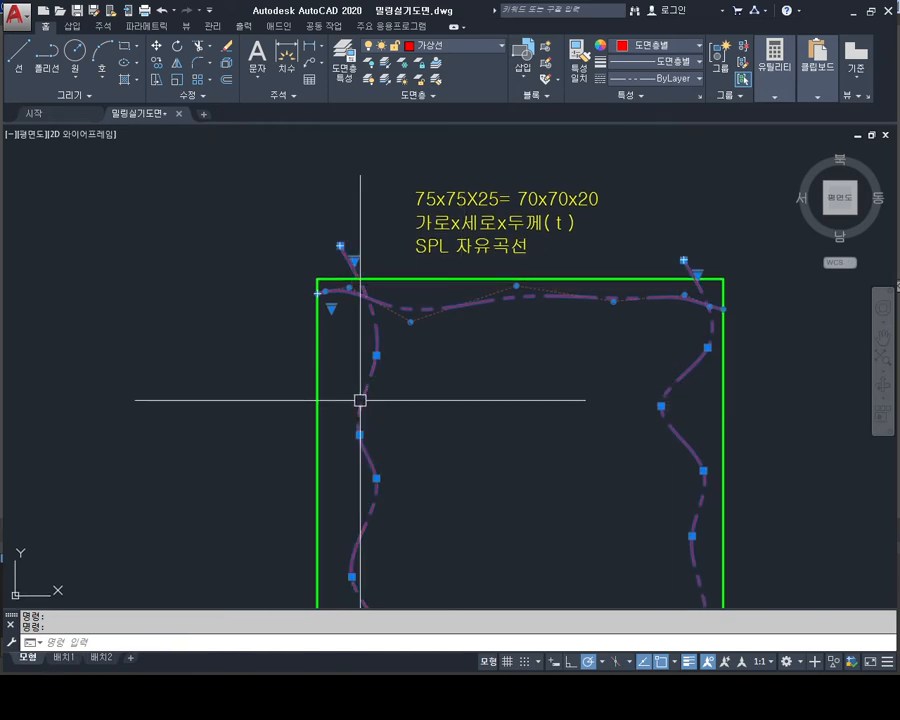
pyautogui.moveTo(499, 491); pyautogui.dragTo(464, 308, button='middle')
pyautogui.click(494, 458)
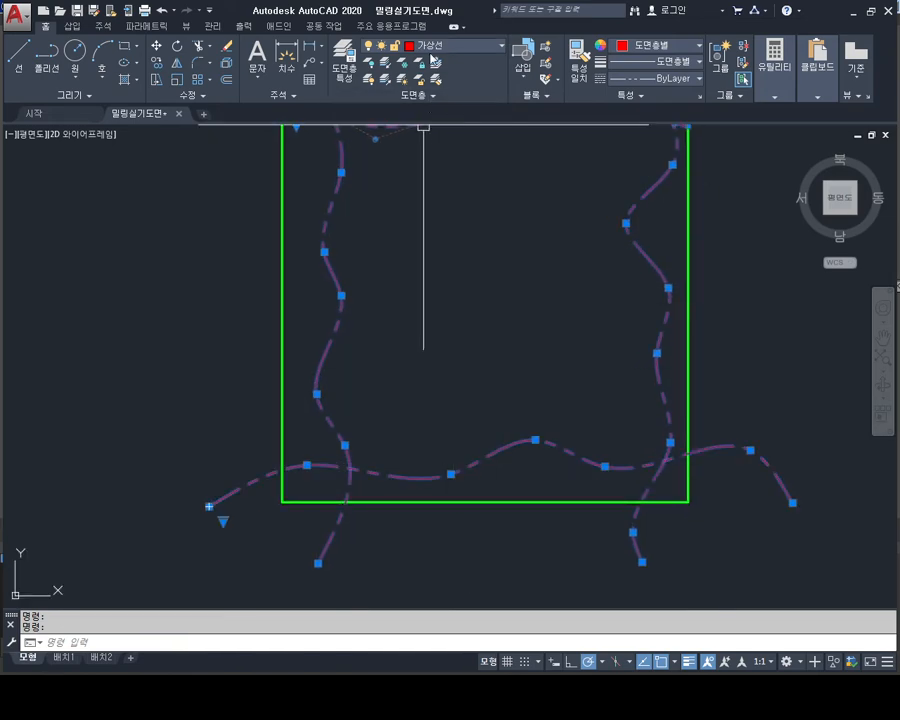
pyautogui.press('Escape')
pyautogui.hotkey('ctrl', 'z')
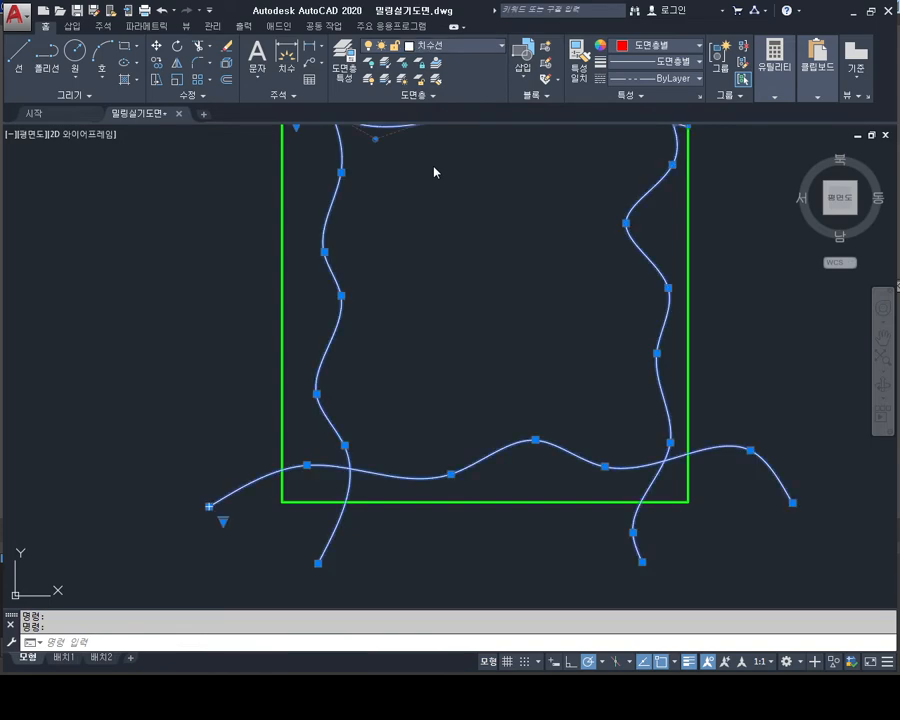
pyautogui.moveTo(598, 270); pyautogui.dragTo(604, 344, button='middle')
pyautogui.press('Escape')
pyautogui.press('Escape')
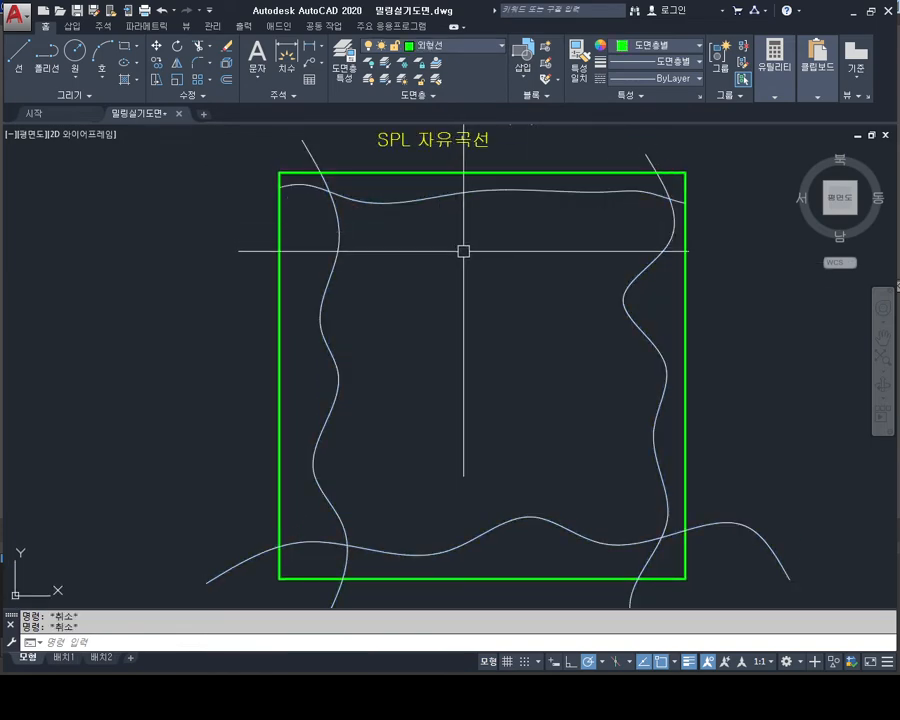
# Step: Append "가공이 된 상태에서 재료가 들어올 경우 비용이 추가" to the note's SPL 자유곡선 line
pyautogui.moveTo(528, 257); pyautogui.dragTo(512, 328, button='middle')
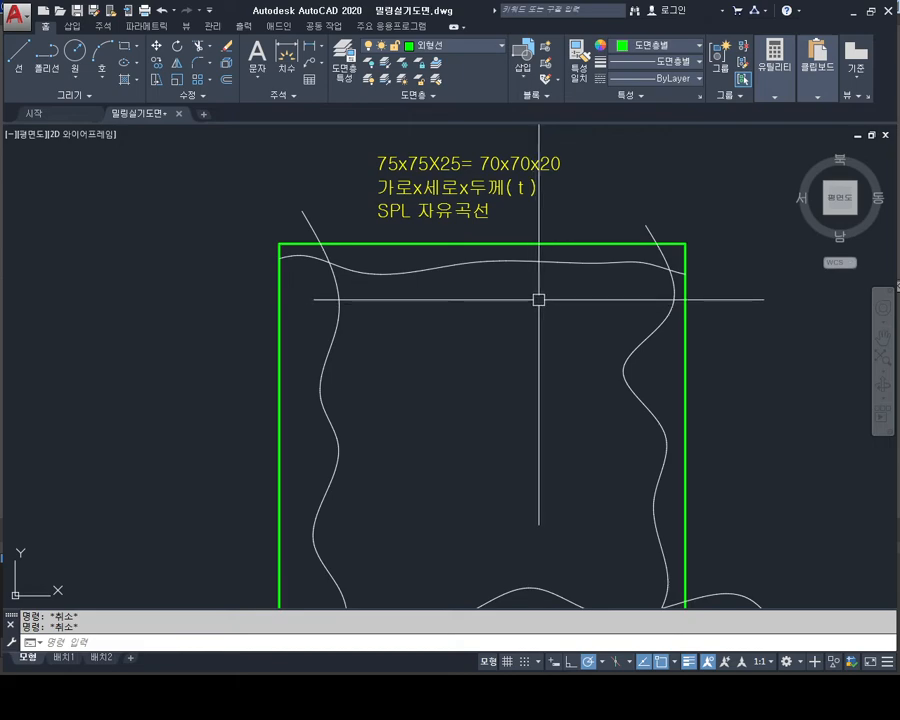
pyautogui.moveTo(443, 316); pyautogui.dragTo(445, 365, button='middle')
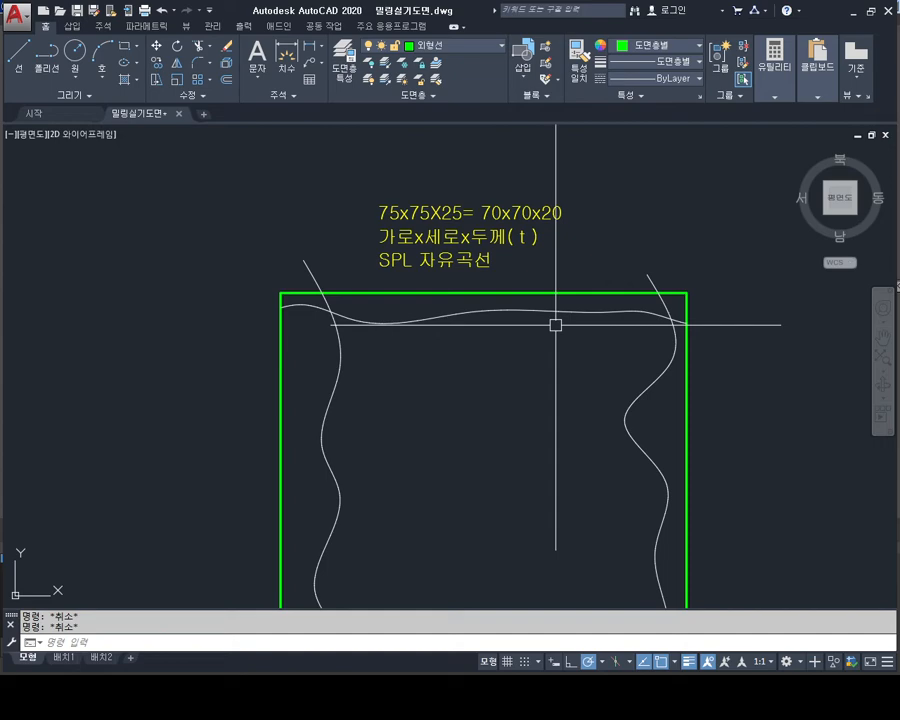
pyautogui.doubleClick(475, 259)
pyautogui.click(491, 260)
pyautogui.write('rk')
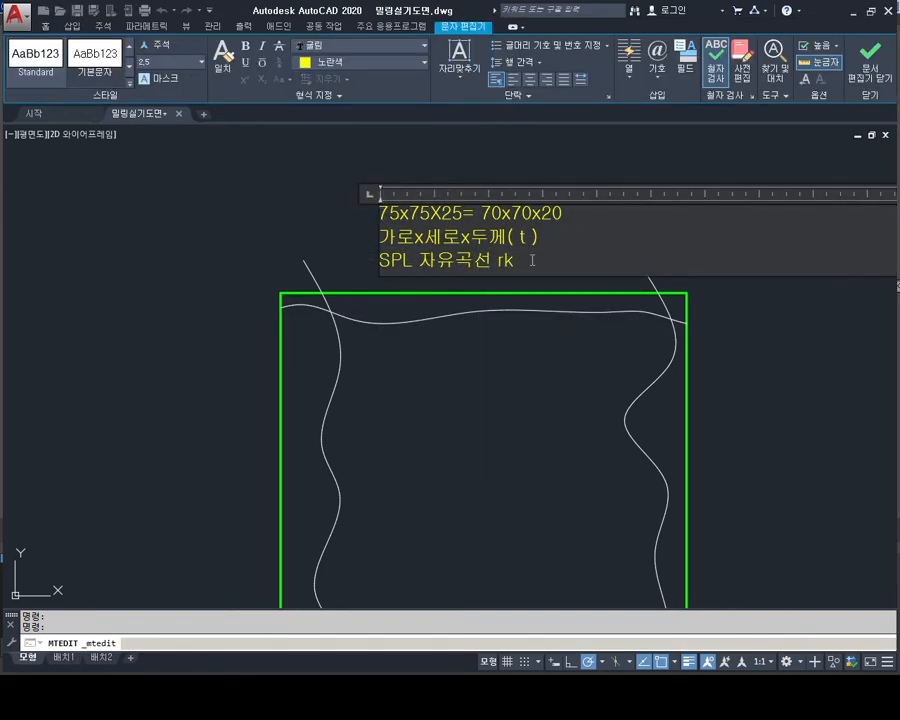
pyautogui.press('BackSpace')
pyautogui.press('BackSpace')
pyautogui.write('가공이')
pyautogui.write(' 된')
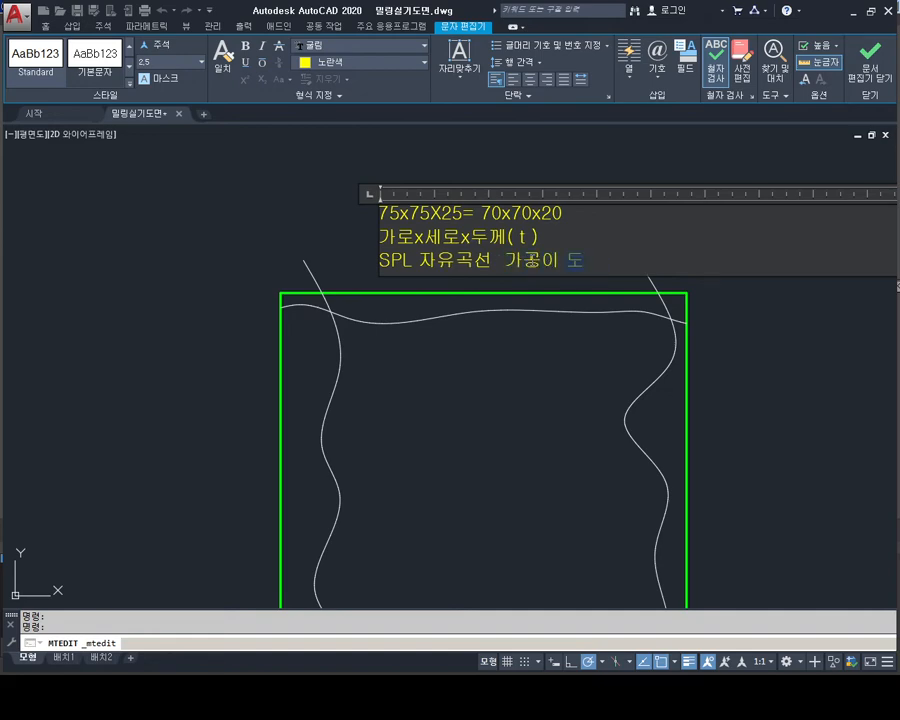
pyautogui.write(' 상태에서')
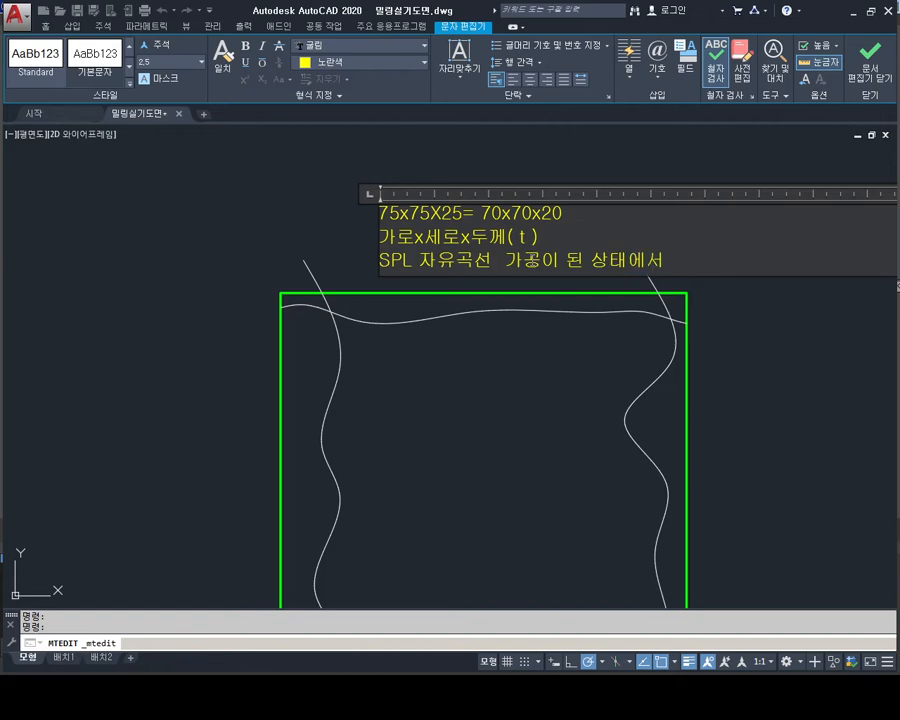
pyautogui.write(' 재료가 들어오')
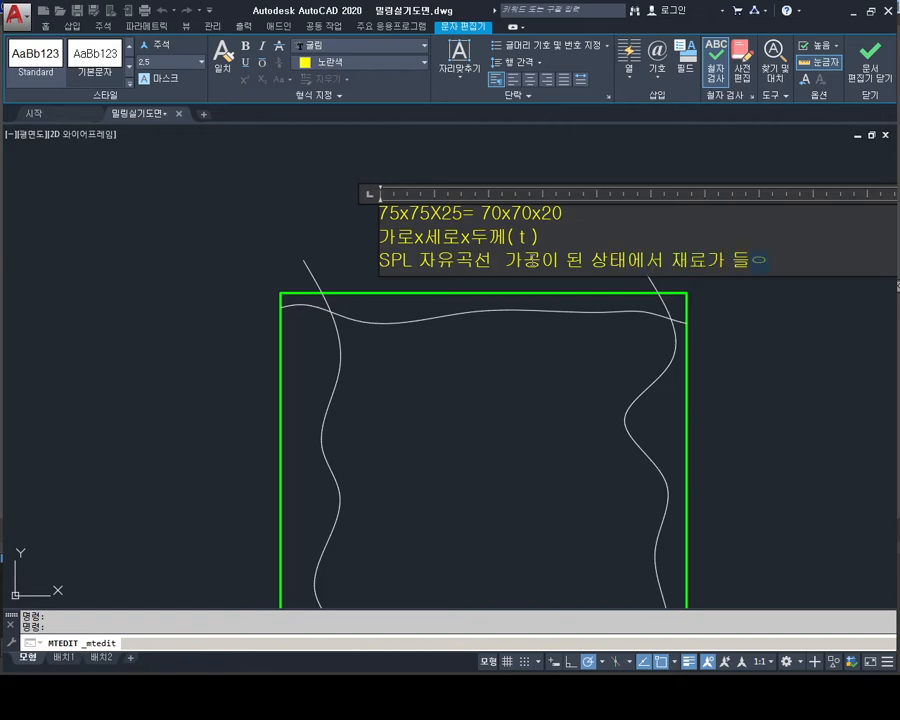
pyautogui.write('ㄹ 경우 비용')
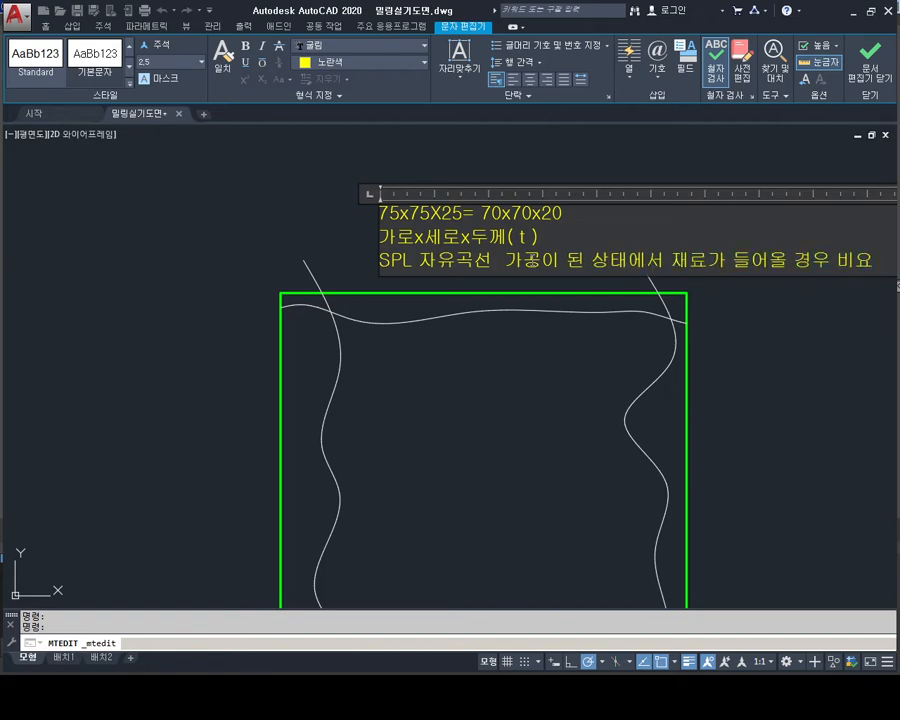
pyautogui.write('이 추가')
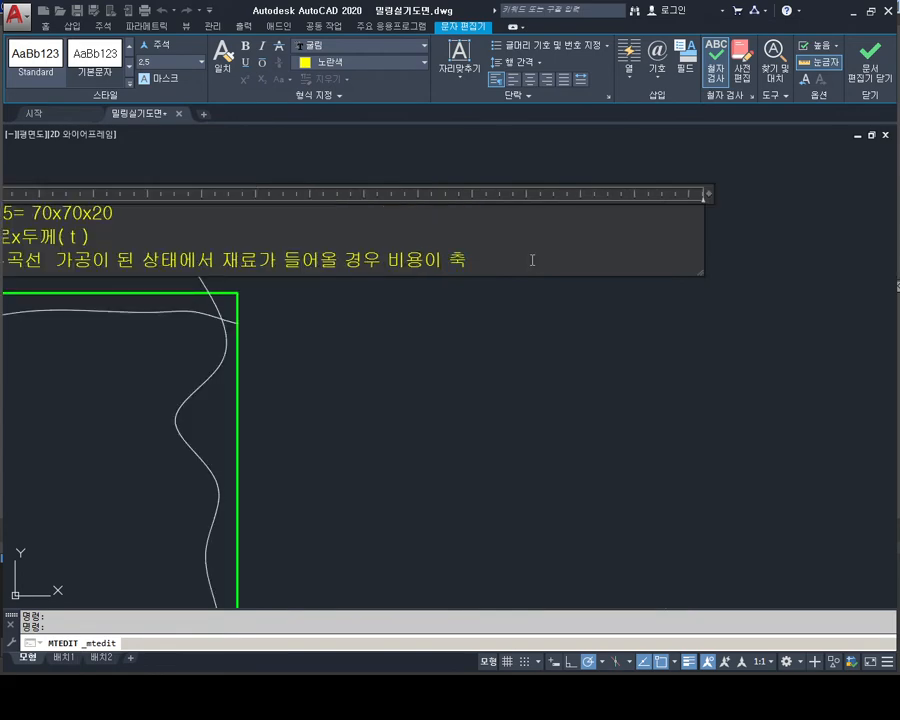
pyautogui.click(512, 345)
pyautogui.moveTo(508, 360)
pyautogui.mouseDown(button='middle')
pyautogui.moveTo(604, 352)
pyautogui.moveTo(631, 376)
pyautogui.mouseUp(button='middle')
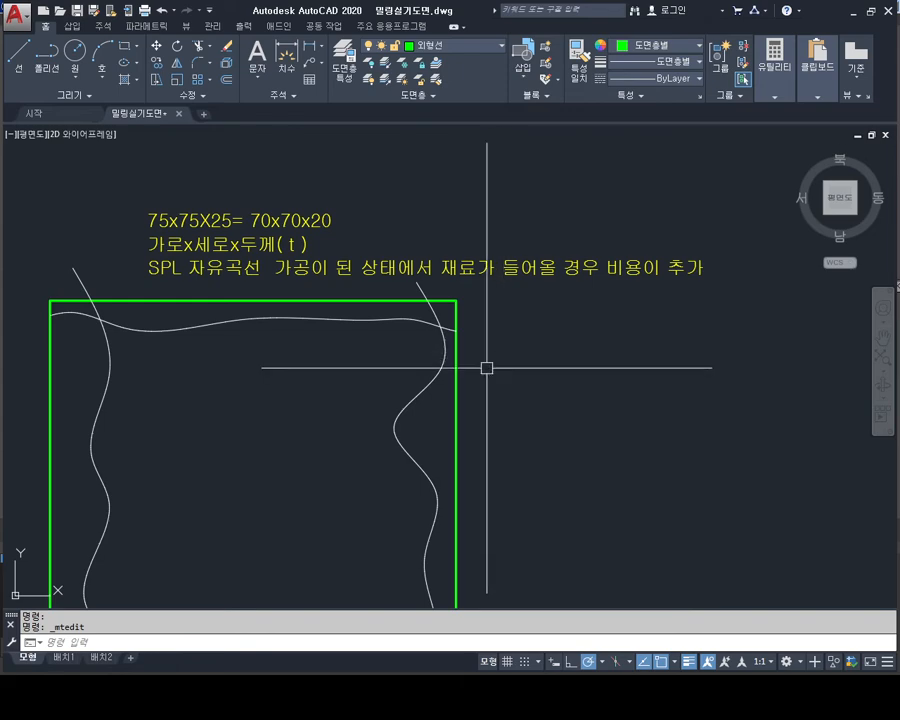
pyautogui.moveTo(338, 365); pyautogui.dragTo(400, 402, button='middle')
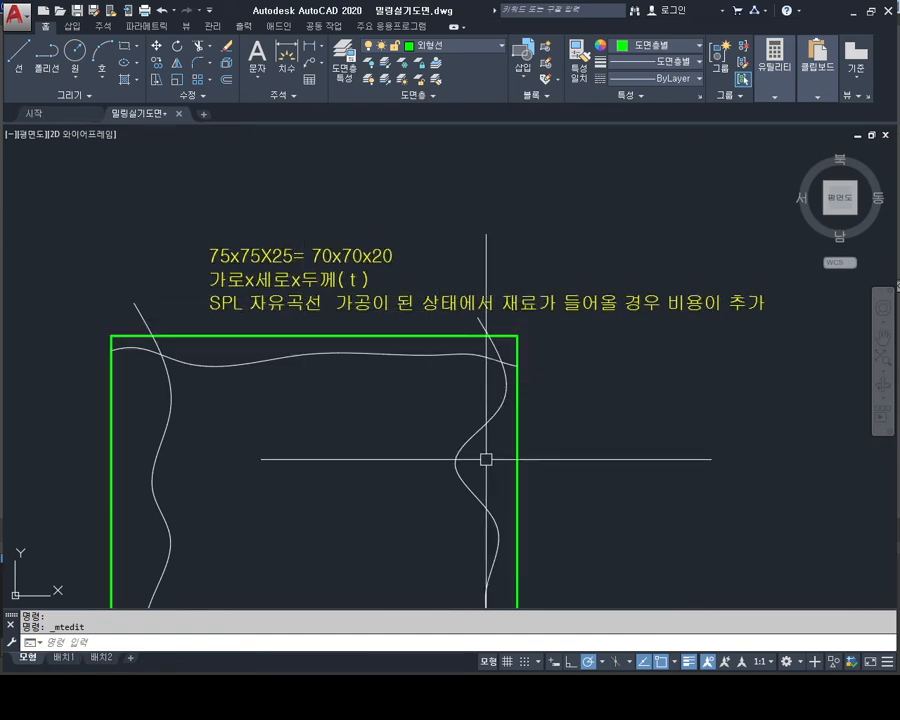
pyautogui.moveTo(474, 406); pyautogui.dragTo(460, 367, button='middle')
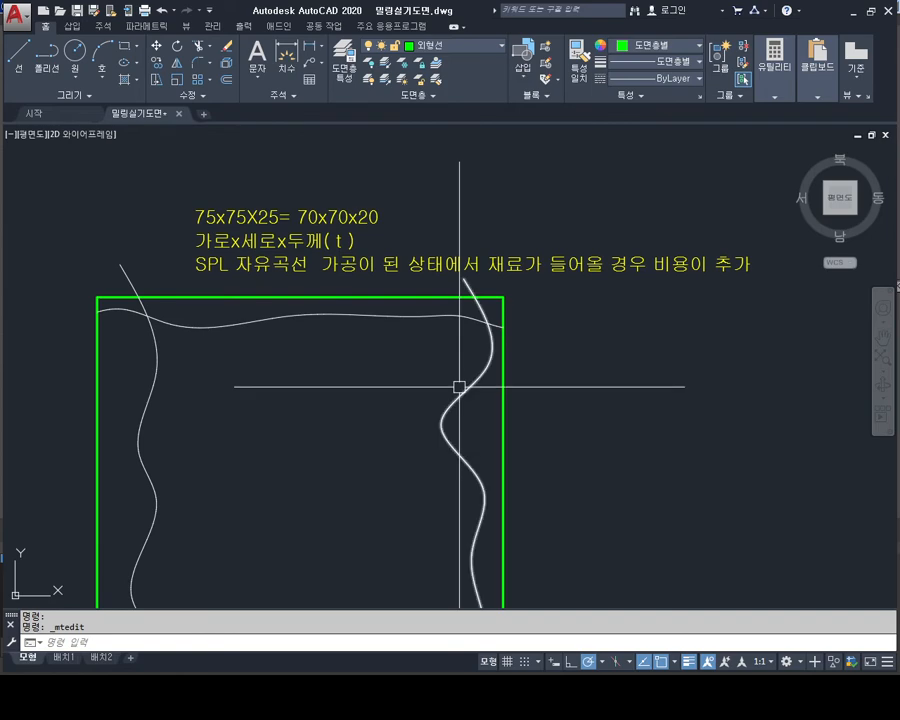
pyautogui.scroll(-2, 466, 401)
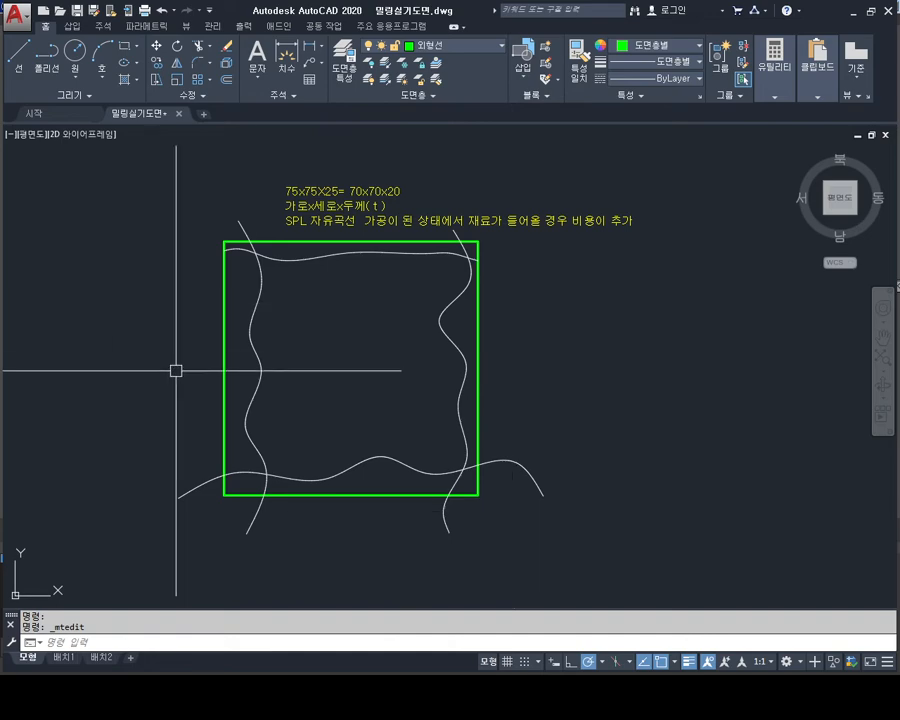
pyautogui.press('Escape')
pyautogui.moveTo(403, 396); pyautogui.dragTo(420, 436, button='middle')
pyautogui.press('Escape')
pyautogui.click(455, 383)
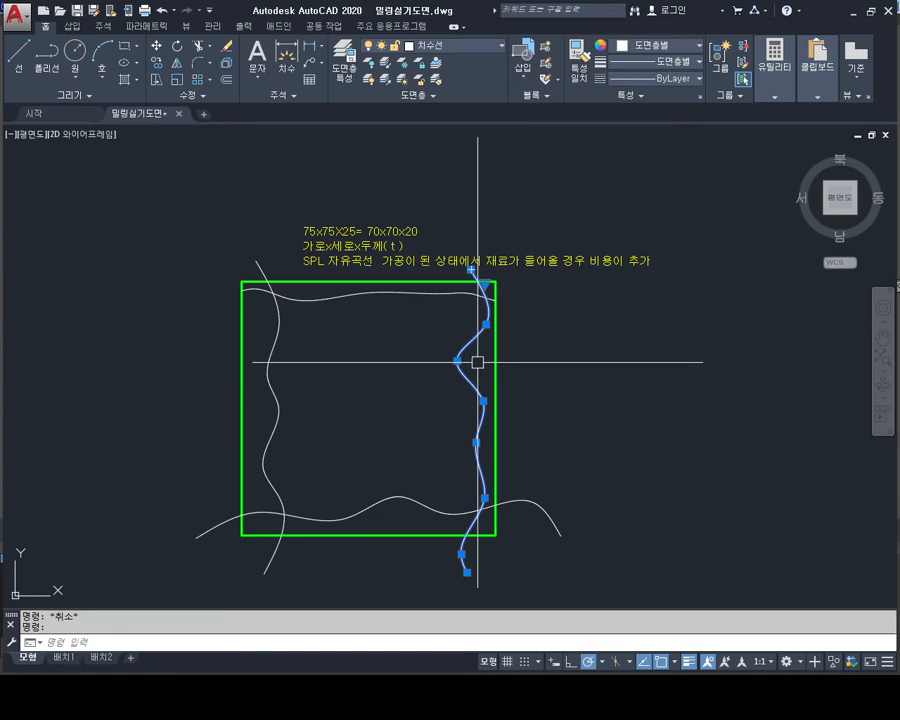
pyautogui.moveTo(523, 365); pyautogui.dragTo(510, 326, button='middle')
pyautogui.press('Escape')
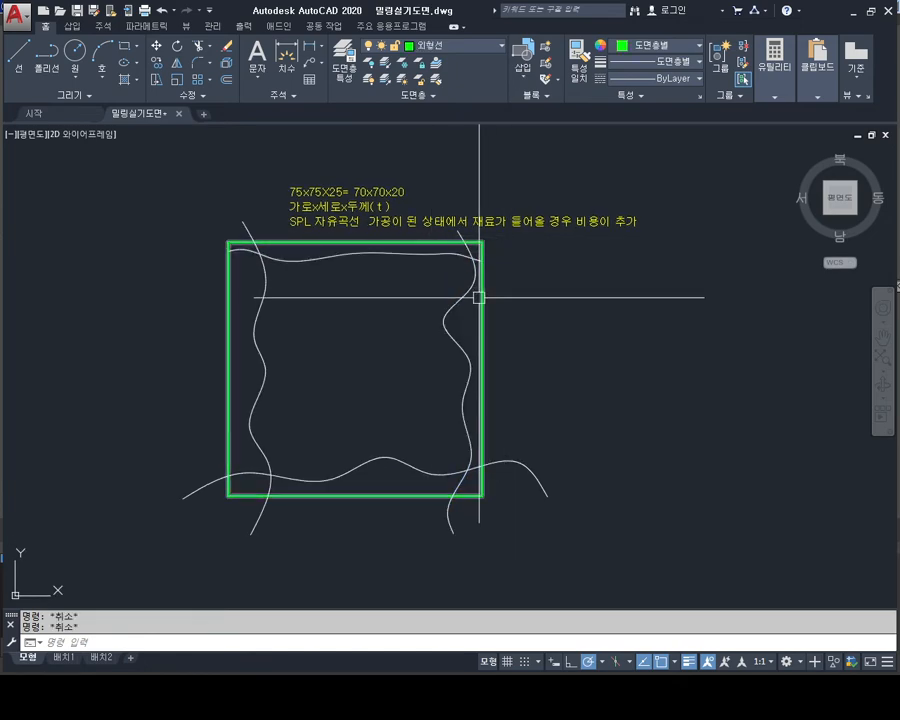
# Step: Copy the square together with its four splines and the note to the right of the original
pyautogui.write('ㅐ')
pyautogui.press('Return')
pyautogui.click(620, 170)
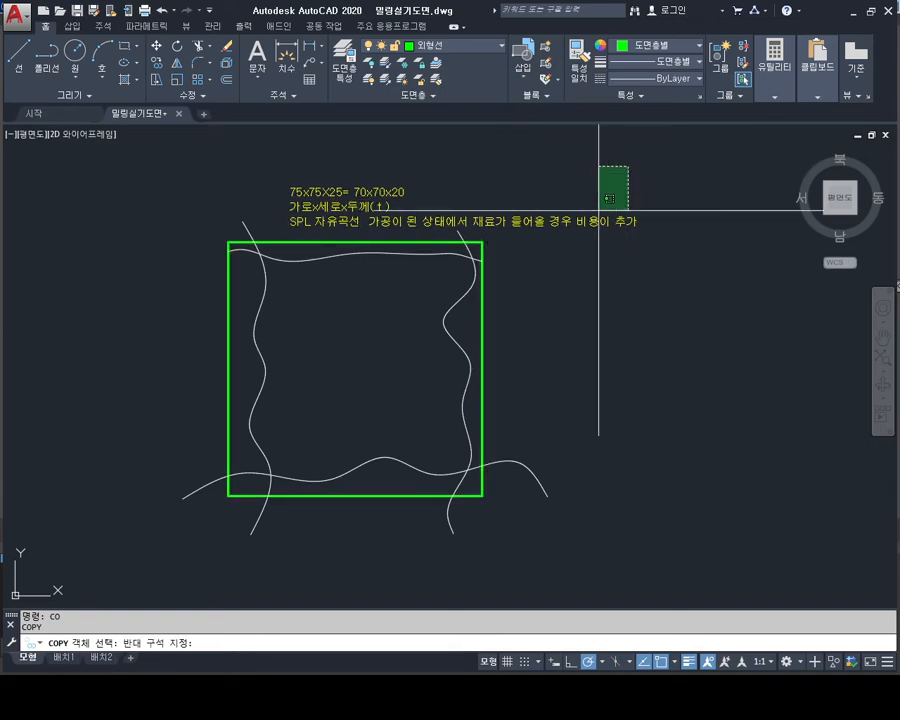
pyautogui.click(196, 561)
pyautogui.press('Return')
pyautogui.click(333, 395)
pyautogui.moveTo(537, 380); pyautogui.dragTo(135, 380, button='middle')
pyautogui.scroll(2, 136, 378)
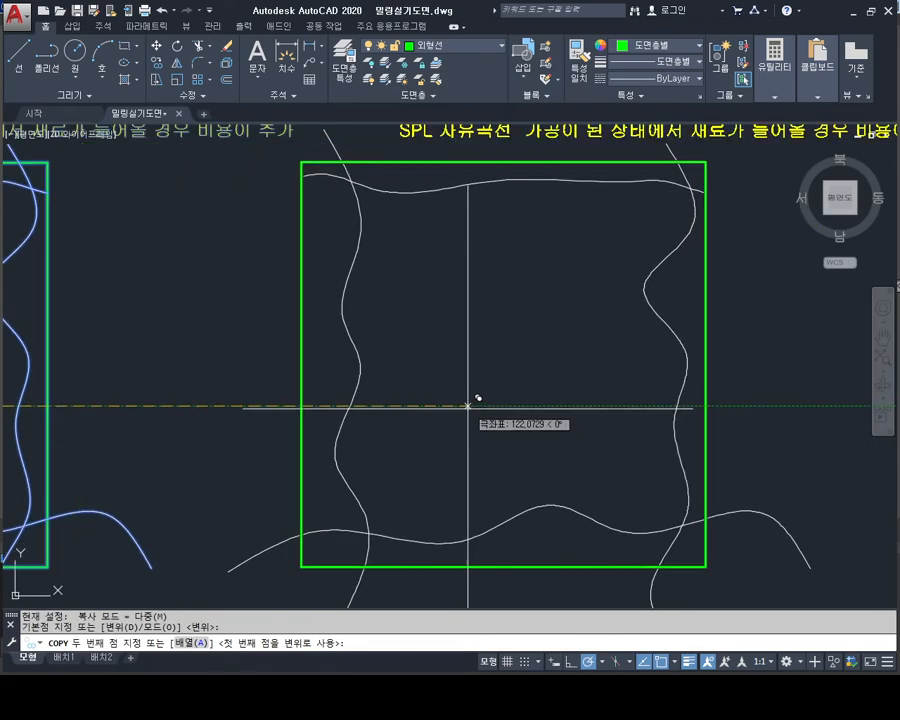
pyautogui.scroll(-2, 480, 388)
pyautogui.click(532, 387)
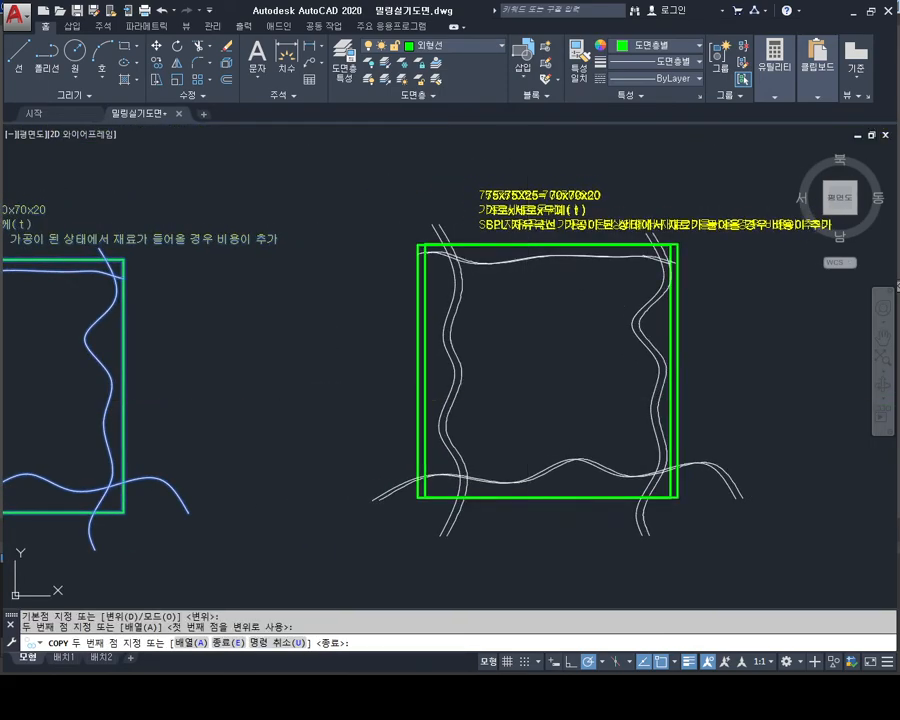
pyautogui.press('Escape')
pyautogui.press('Escape')
pyautogui.moveTo(571, 296); pyautogui.dragTo(540, 292, button='middle')
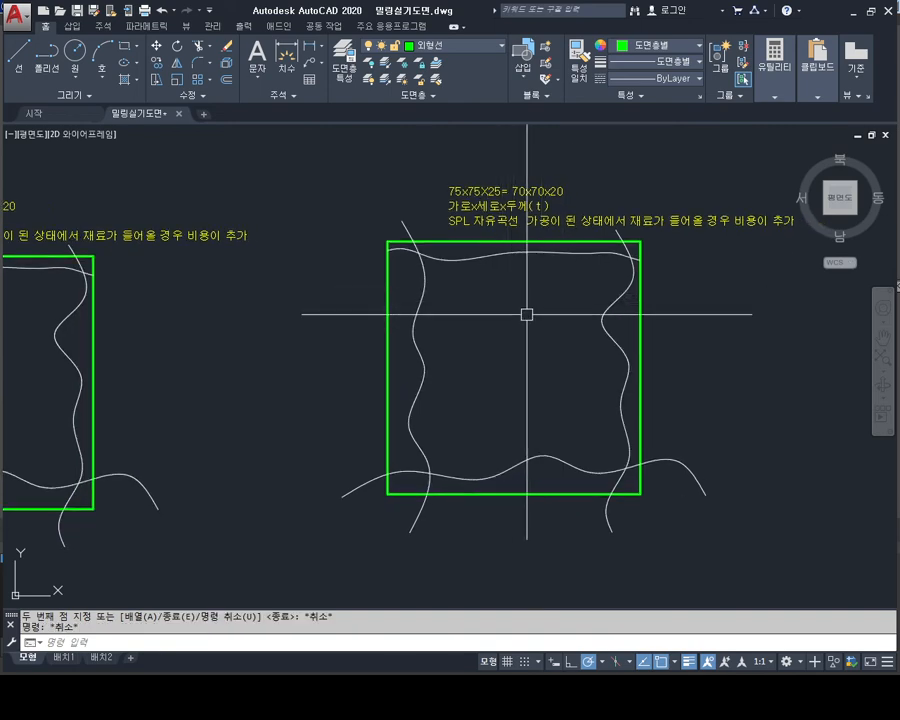
# Step: Erase the upper spline and the right-hand spline from the copied square
pyautogui.moveTo(535, 323); pyautogui.dragTo(522, 333, button='middle')
pyautogui.press('Escape')
pyautogui.scroll(2, 572, 250)
pyautogui.click(652, 265)
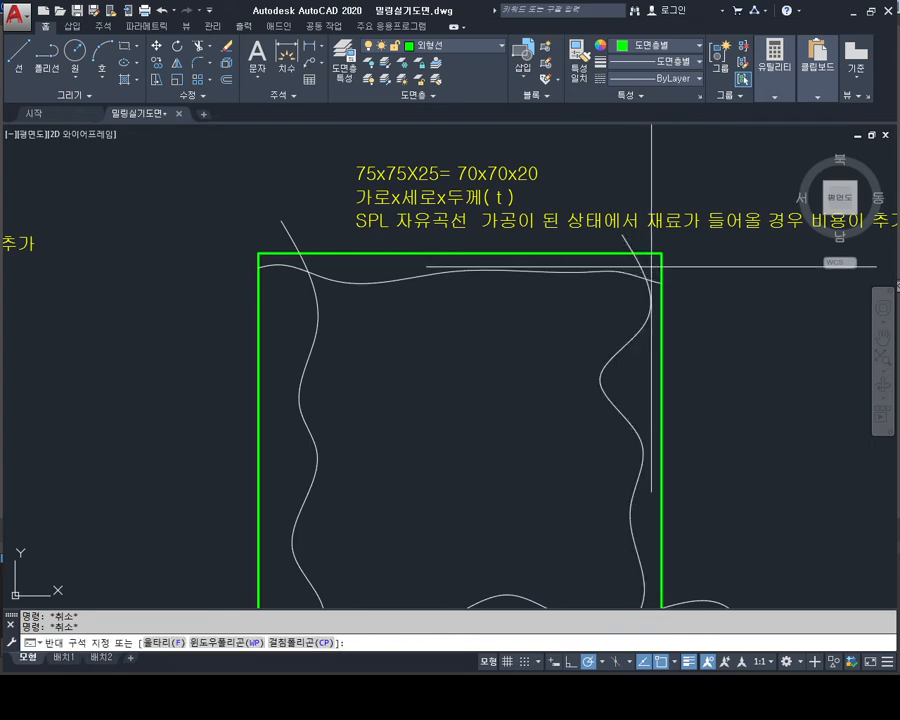
pyautogui.click(611, 325)
pyautogui.press('Delete')
# Step: Erase the left-hand spline and the lower spline from the copied square
pyautogui.click(374, 296)
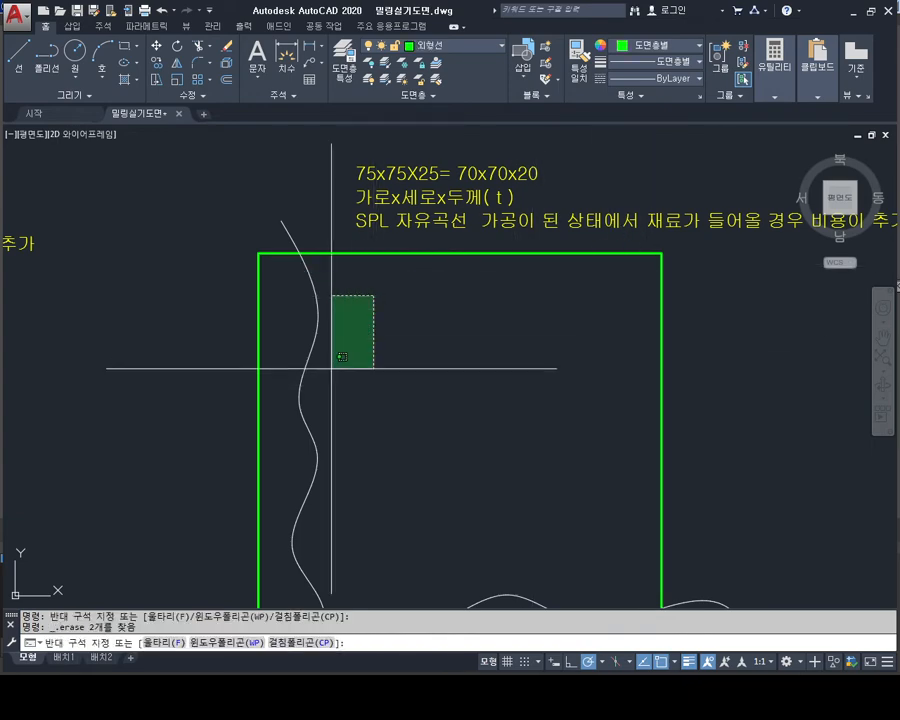
pyautogui.click(326, 376)
pyautogui.click(344, 368)
pyautogui.click(320, 426)
pyautogui.click(378, 432)
pyautogui.click(289, 512)
pyautogui.press('Delete')
pyautogui.moveTo(530, 488); pyautogui.dragTo(531, 432, button='middle')
pyautogui.click(532, 431)
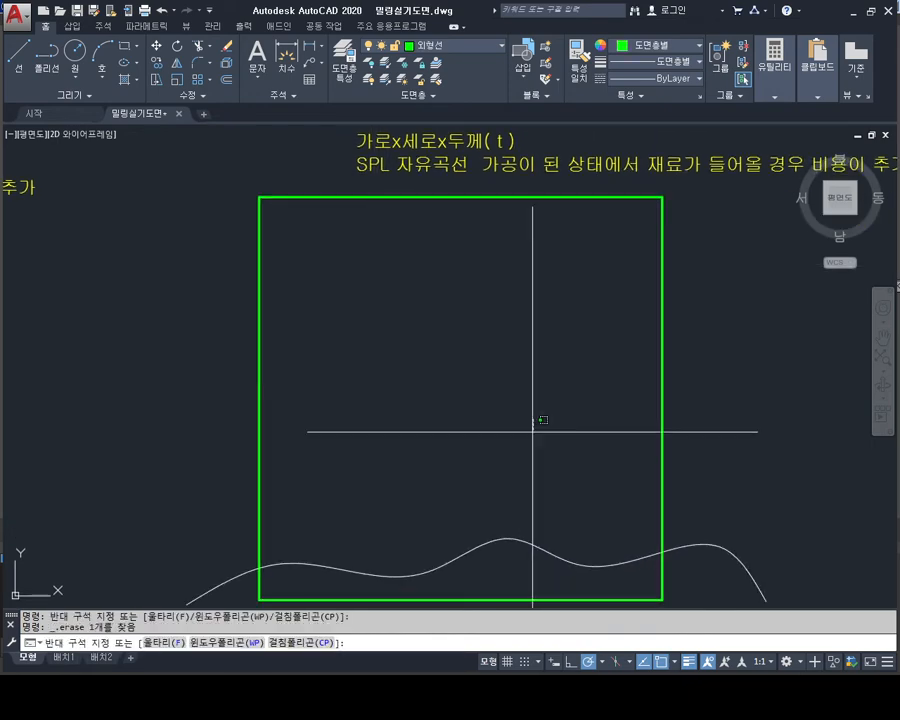
pyautogui.click(468, 560)
pyautogui.press('Delete')
pyautogui.press('Escape')
pyautogui.press('Escape')
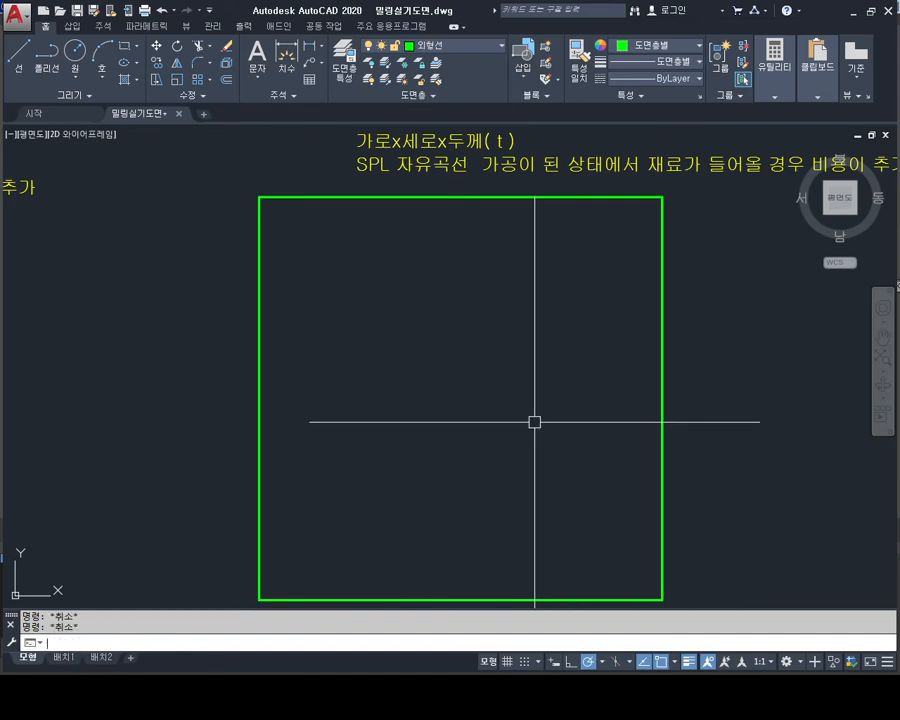
# Step: Offset the copied square inward by 2.5 and erase the outer square
pyautogui.write('o')
pyautogui.press('space')
pyautogui.press('Return')
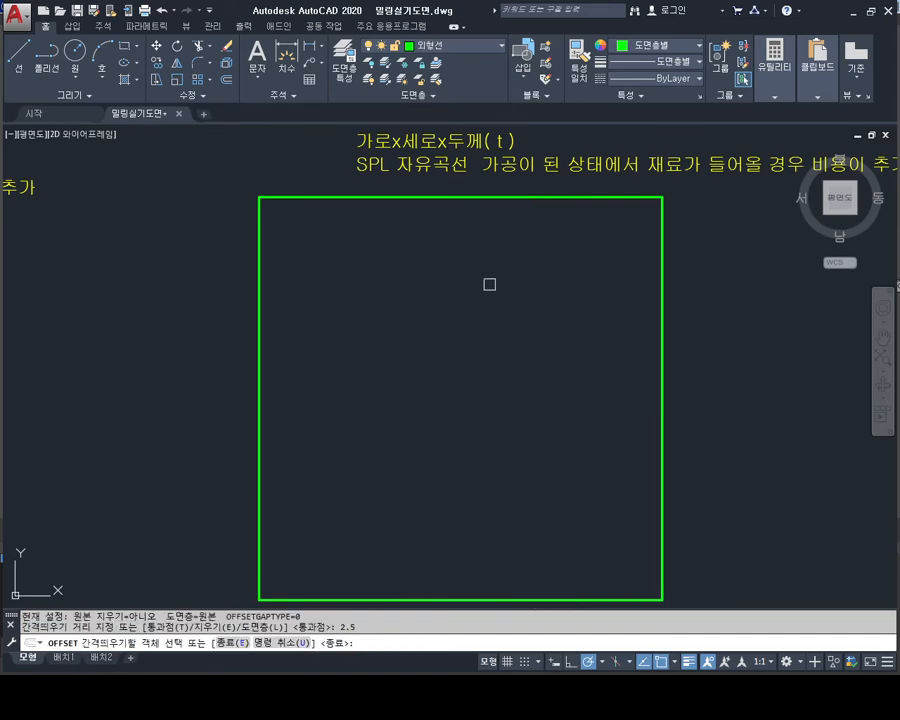
pyautogui.click(482, 197)
pyautogui.click(490, 283)
pyautogui.press('Escape')
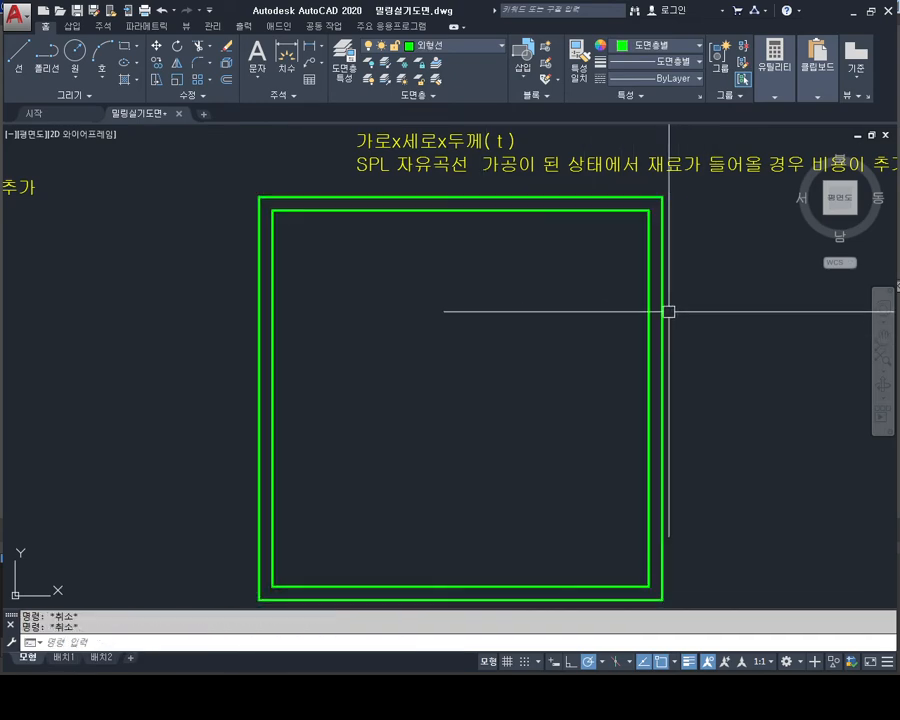
pyautogui.click(663, 308)
pyautogui.press('Delete')
pyautogui.press('Escape')
# Step: Make 중심선 the current layer and place a linear dimension below the square's bottom edge
pyautogui.moveTo(308, 272); pyautogui.dragTo(308, 182, button='middle')
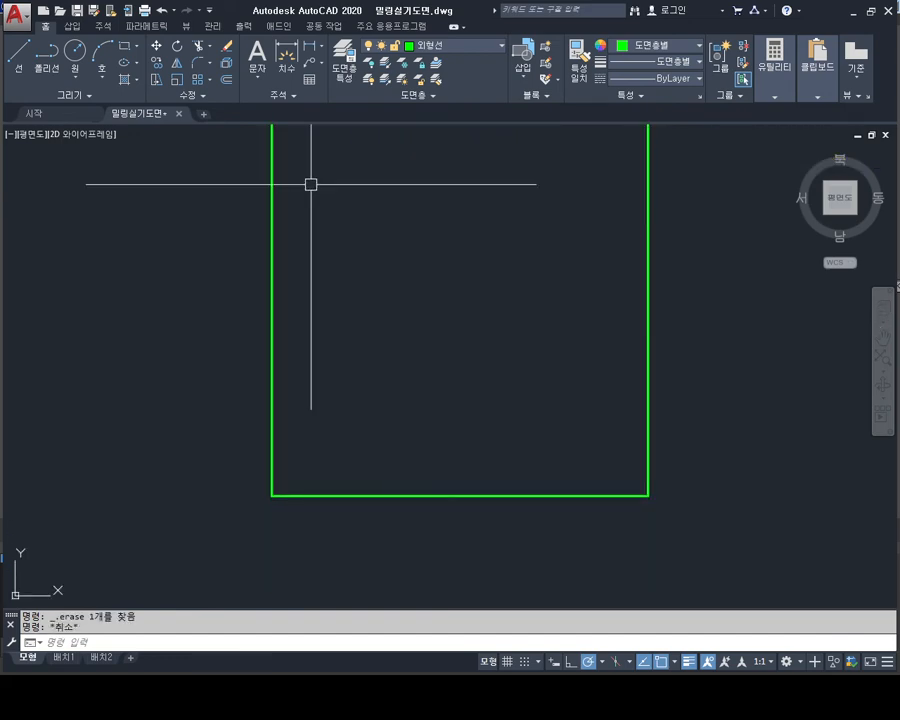
pyautogui.press('Escape')
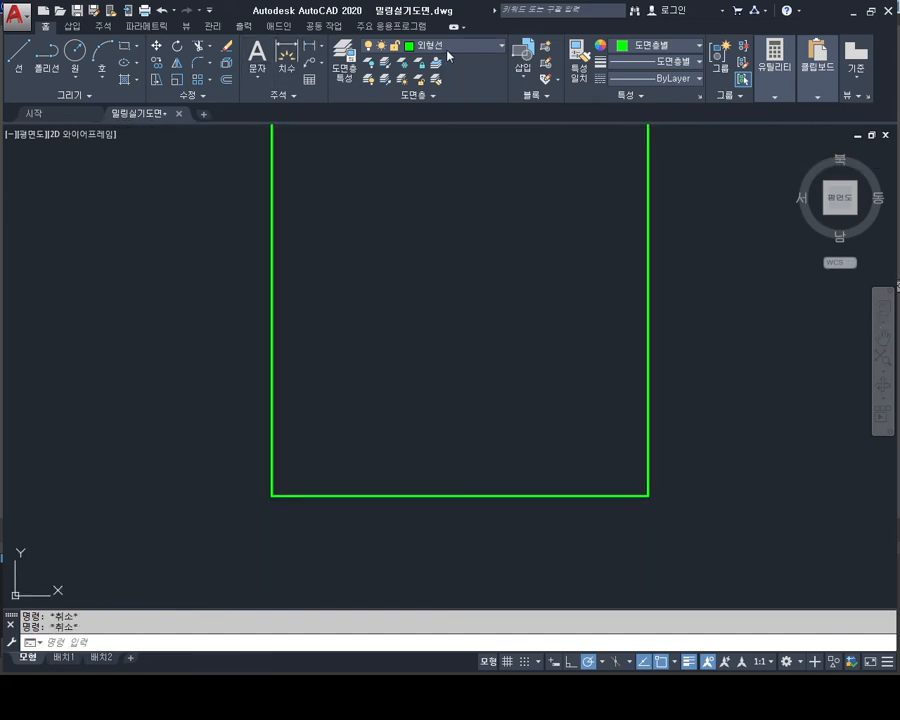
pyautogui.click(434, 156)
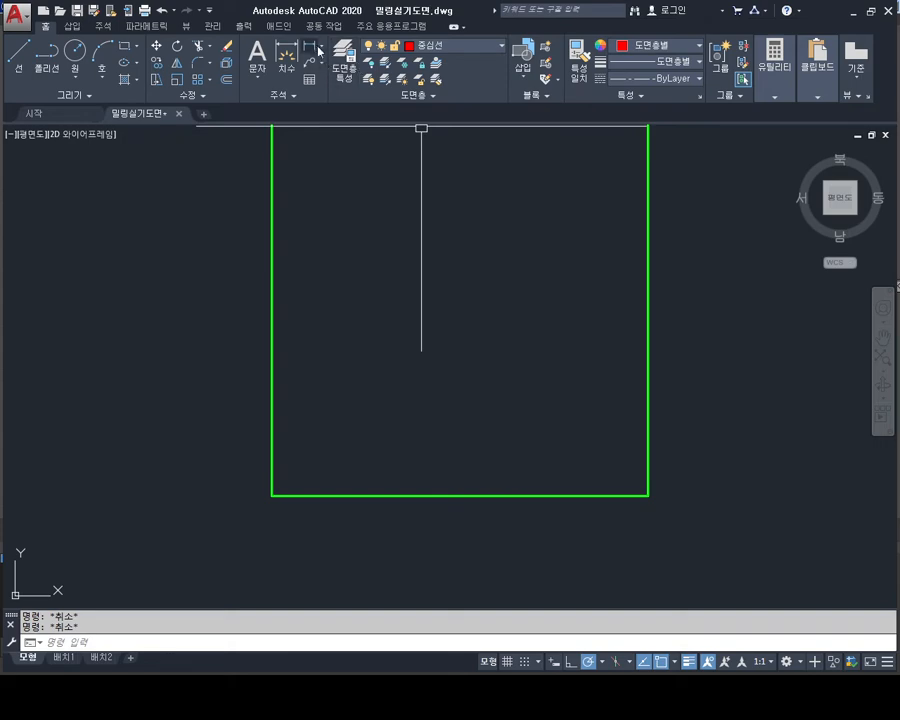
pyautogui.click(314, 47)
pyautogui.click(272, 494)
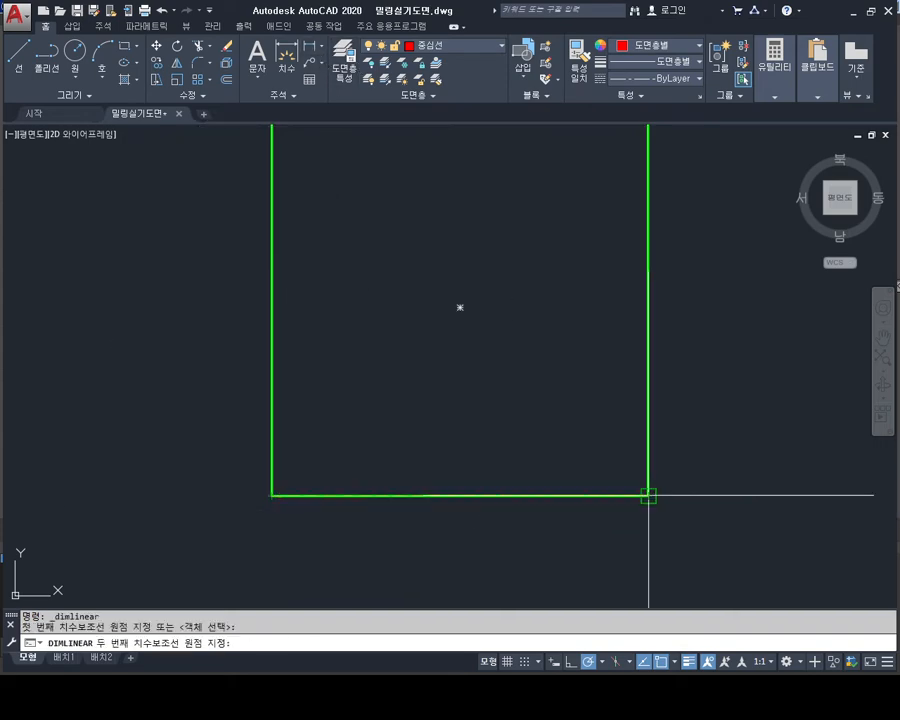
pyautogui.click(648, 494)
pyautogui.click(628, 555)
# Step: Add a vertical linear dimension for the square's height, placed to the right of it
pyautogui.press('Return')
pyautogui.scroll(-2, 632, 556)
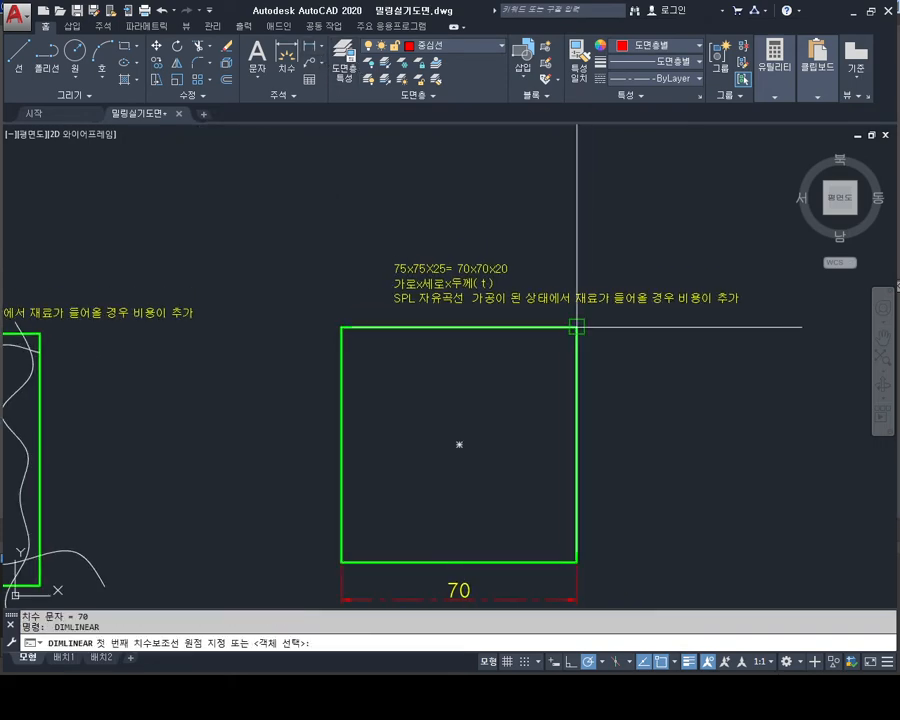
pyautogui.moveTo(584, 461); pyautogui.dragTo(571, 362, button='middle')
pyautogui.click(564, 463)
pyautogui.click(564, 228)
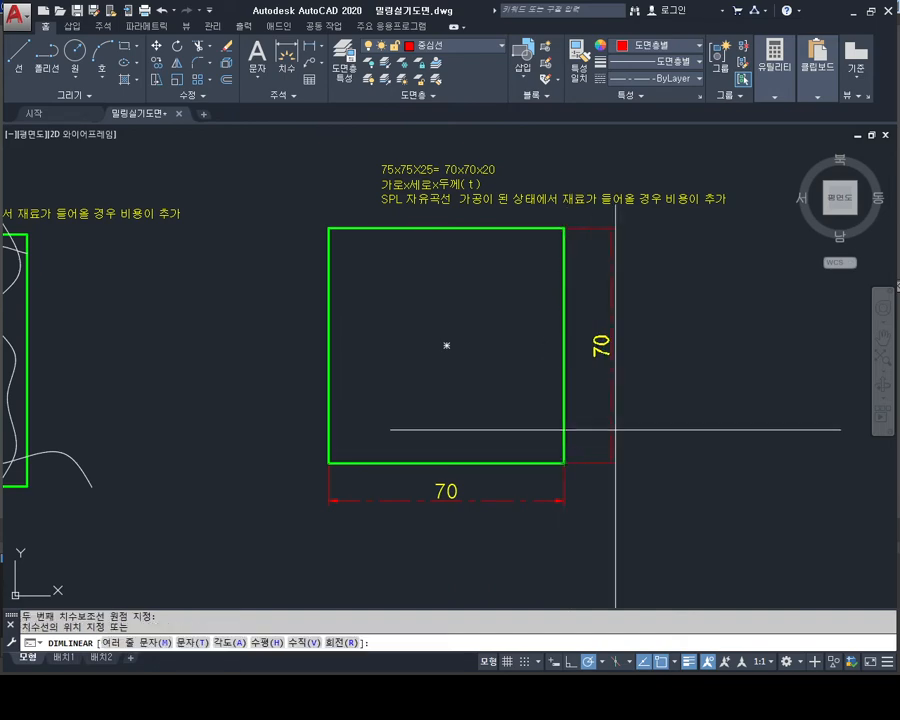
pyautogui.click(621, 427)
pyautogui.press('Escape')
# Step: Assign the square's width and height dimensions to the 치수선 layer and clear the selection
pyautogui.click(650, 408)
pyautogui.click(612, 457)
pyautogui.click(597, 496)
pyautogui.click(510, 560)
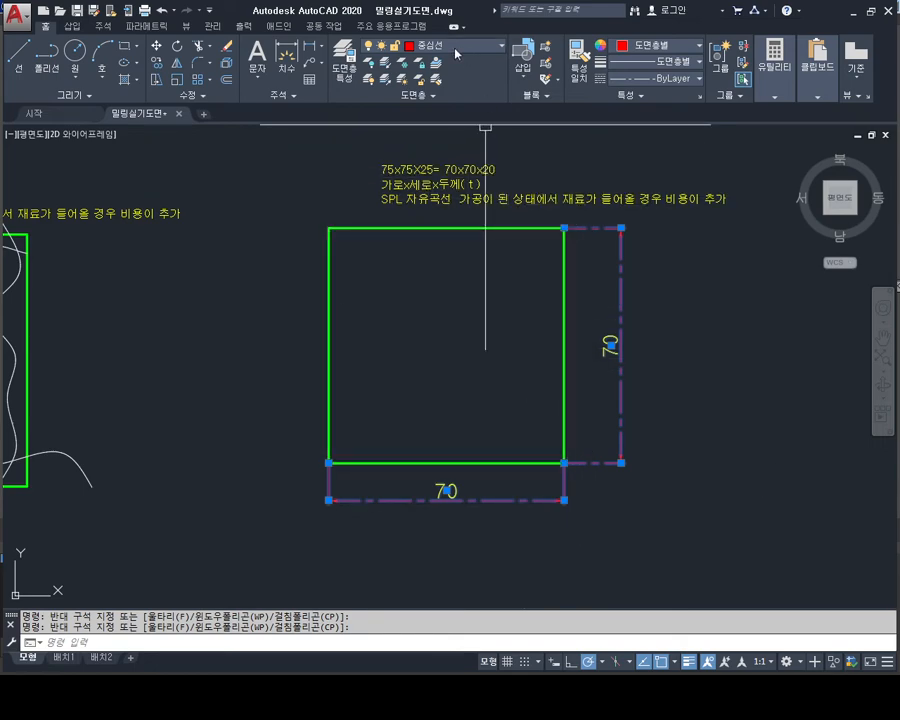
pyautogui.click(438, 166)
pyautogui.press('Escape')
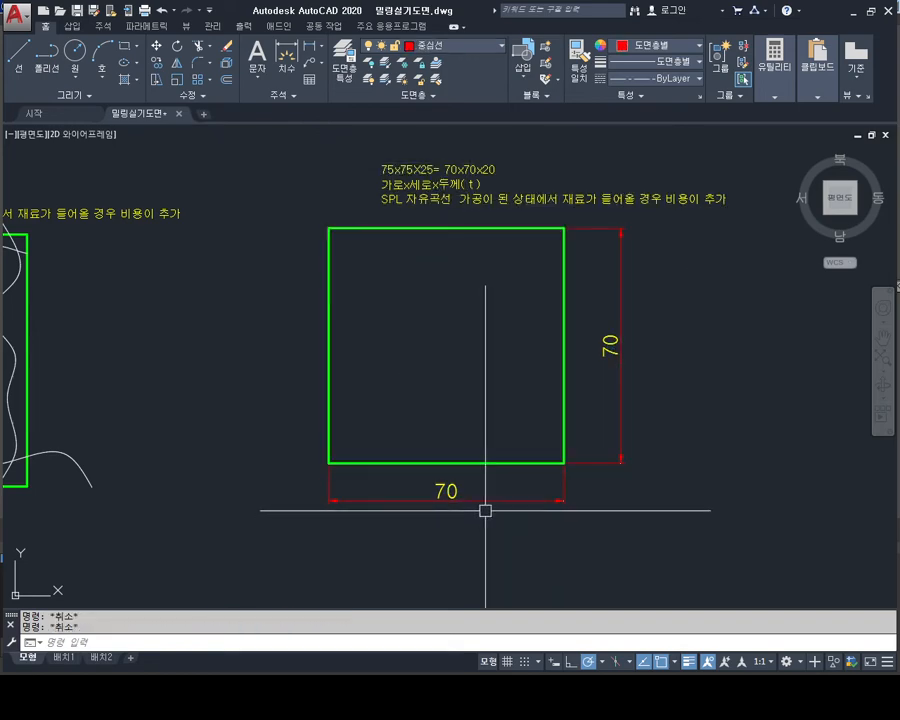
# Step: Move the width dimension line farther below the square
pyautogui.click(483, 506)
pyautogui.press('Escape')
pyautogui.click(546, 500)
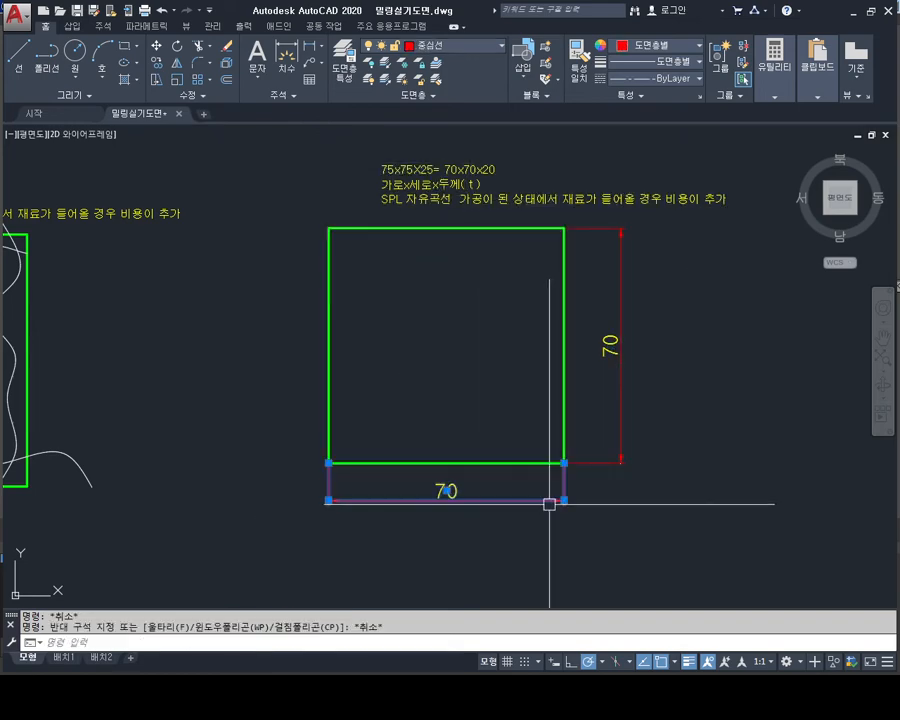
pyautogui.click(563, 500)
pyautogui.click(568, 527)
pyautogui.press('Escape')
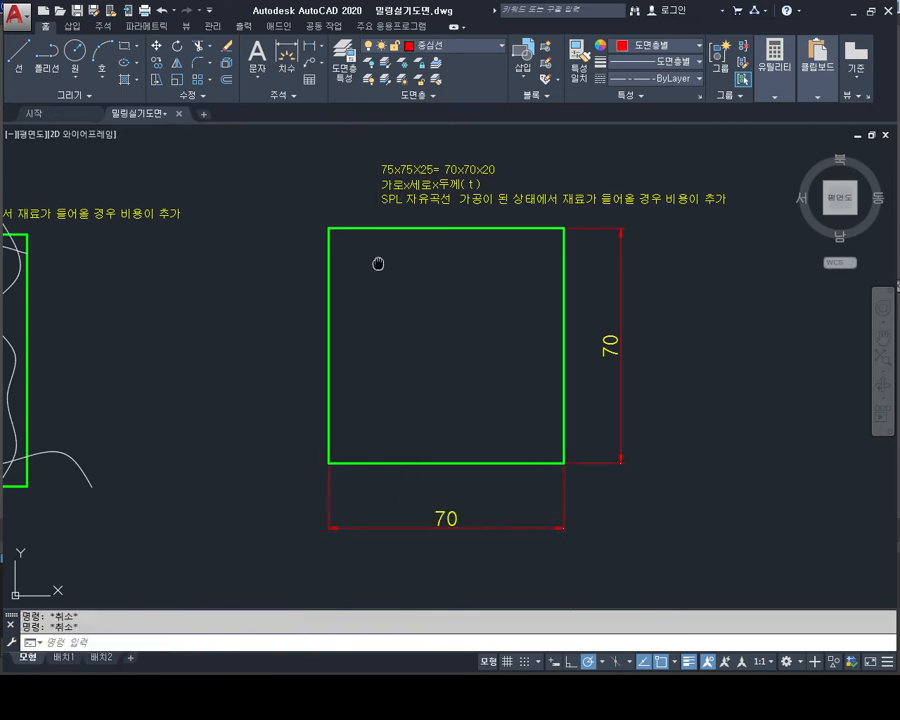
# Step: Copy the three-line note from above the dimensioned square into the square's upper-left area
pyautogui.moveTo(378, 263); pyautogui.dragTo(455, 348, button='middle')
pyautogui.write('co')
pyautogui.press('space')
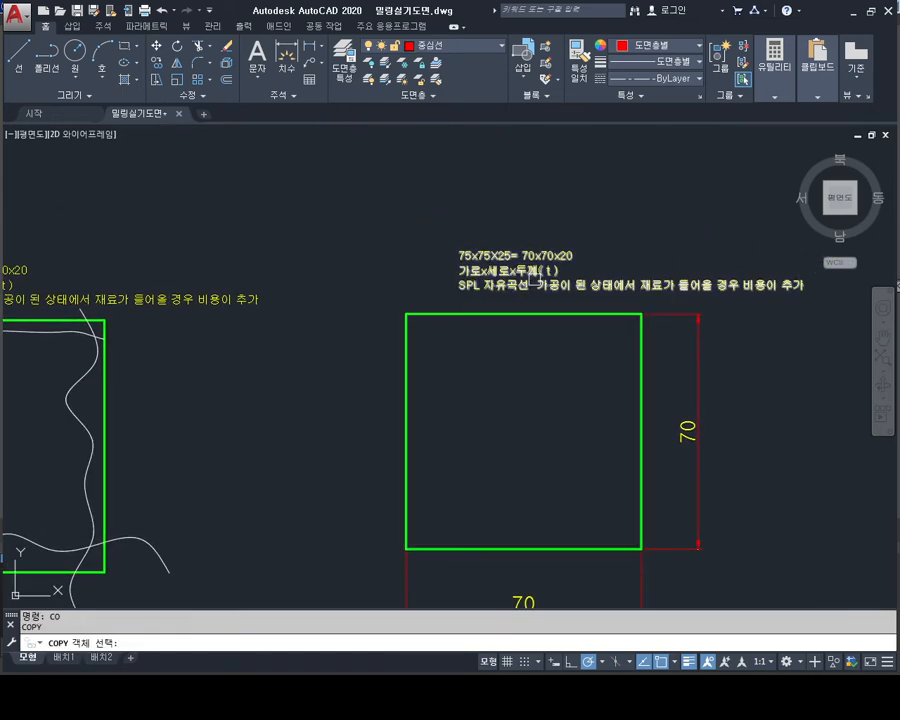
pyautogui.click(519, 278)
pyautogui.press('space')
pyautogui.click(458, 289)
pyautogui.click(426, 372)
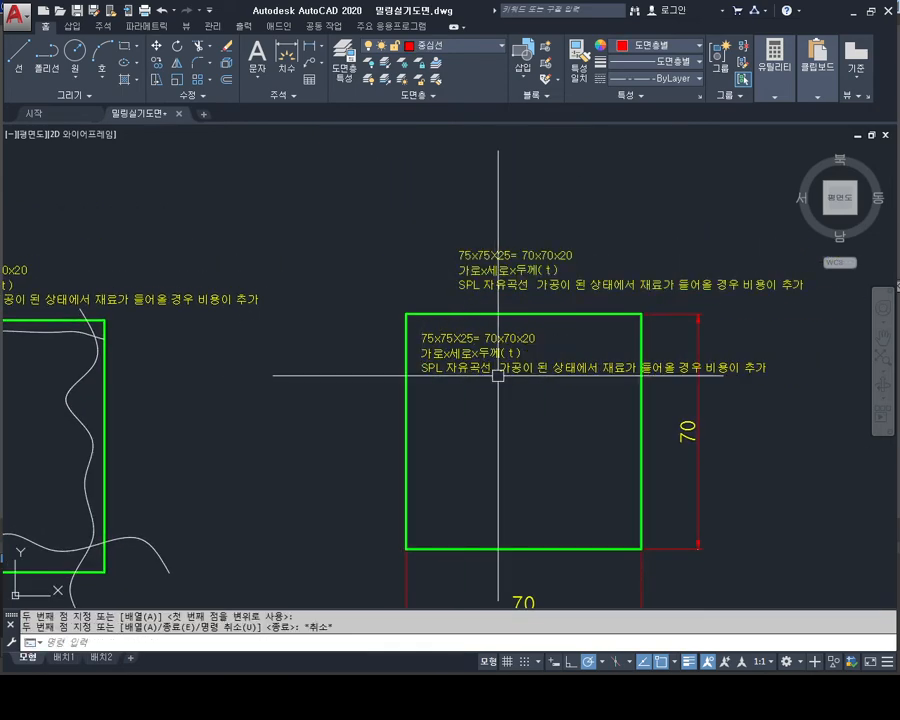
pyautogui.press('Escape')
# Step: Replace the entire text of the note copy inside the square with "t23"
pyautogui.doubleClick(665, 372)
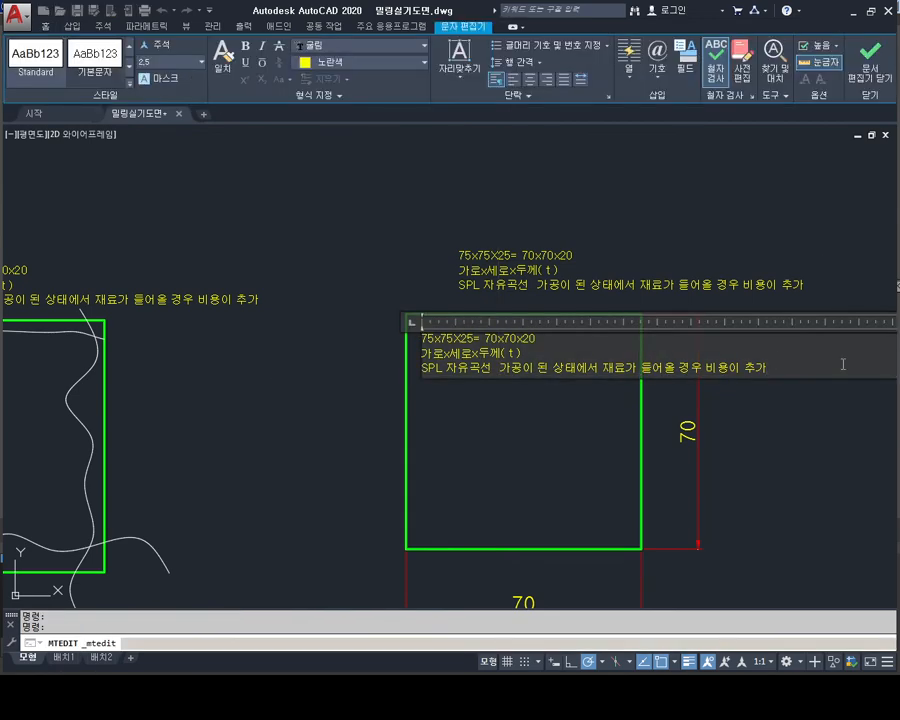
pyautogui.press('BackSpace')
pyautogui.press('BackSpace')
pyautogui.press('BackSpace')
pyautogui.press('BackSpace')
pyautogui.press('BackSpace')
pyautogui.press('BackSpace')
pyautogui.press('BackSpace')
pyautogui.press('BackSpace')
pyautogui.press('BackSpace')
pyautogui.press('BackSpace')
pyautogui.press('BackSpace')
pyautogui.press('BackSpace')
pyautogui.press('BackSpace')
pyautogui.press('BackSpace')
pyautogui.press('BackSpace')
pyautogui.press('BackSpace')
pyautogui.press('BackSpace')
pyautogui.press('BackSpace')
pyautogui.press('BackSpace')
pyautogui.press('BackSpace')
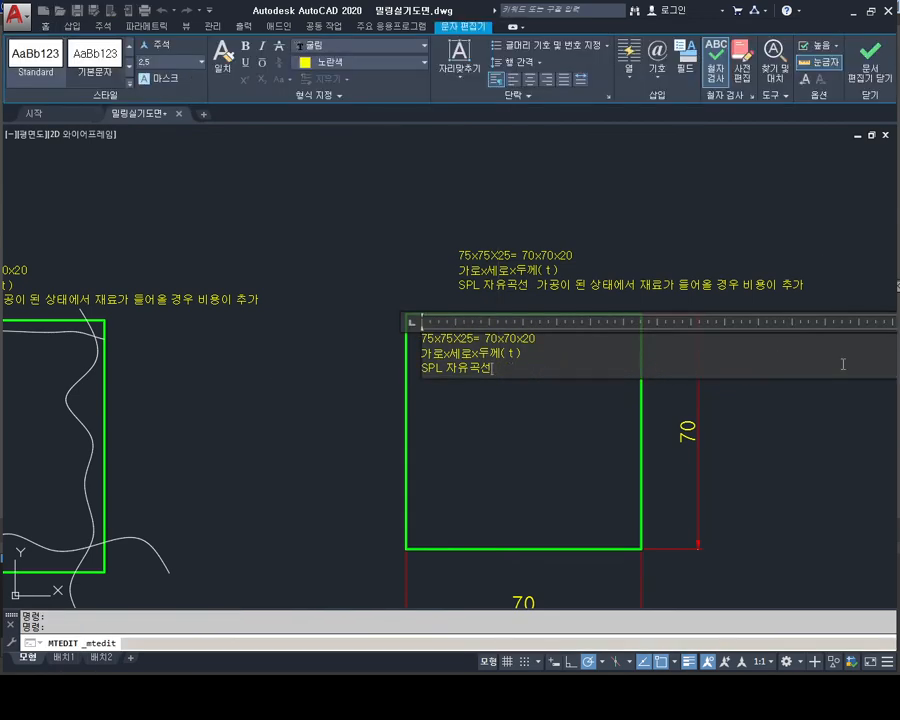
pyautogui.press('BackSpace')
pyautogui.press('BackSpace')
pyautogui.press('BackSpace')
pyautogui.press('BackSpace')
pyautogui.press('BackSpace')
pyautogui.press('BackSpace')
pyautogui.press('BackSpace')
pyautogui.press('BackSpace')
pyautogui.press('BackSpace')
pyautogui.press('BackSpace')
pyautogui.press('BackSpace')
pyautogui.press('BackSpace')
pyautogui.press('BackSpace')
pyautogui.press('BackSpace')
pyautogui.press('BackSpace')
pyautogui.press('BackSpace')
pyautogui.press('BackSpace')
pyautogui.press('BackSpace')
pyautogui.press('BackSpace')
pyautogui.press('BackSpace')
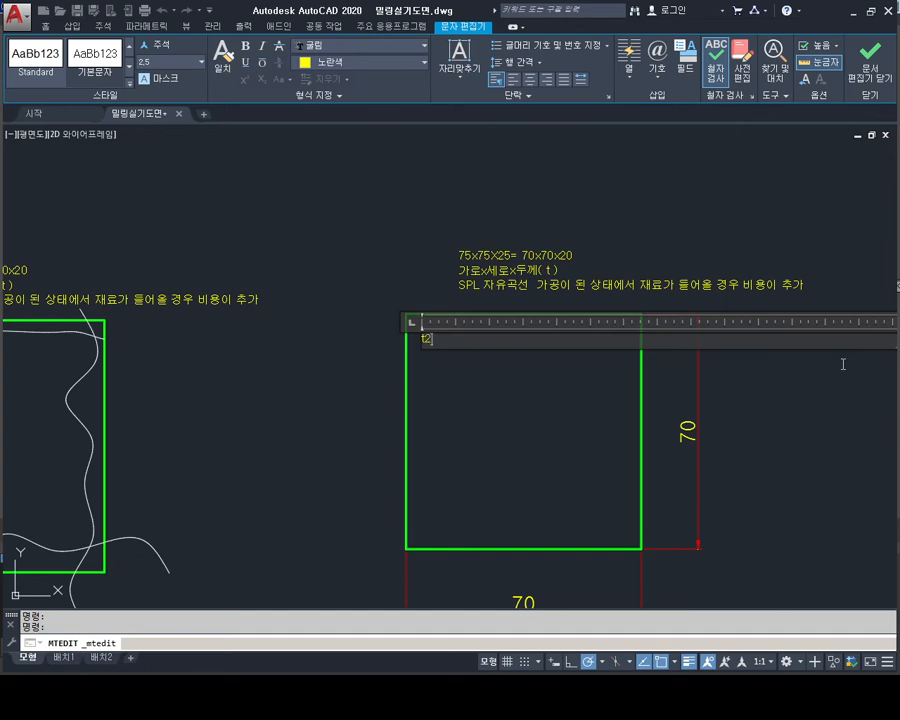
pyautogui.click(646, 534)
# Step: Copy the dimensioned square with its t23 label, dimensions and the note above to the right
pyautogui.moveTo(675, 487); pyautogui.dragTo(522, 376, button='middle')
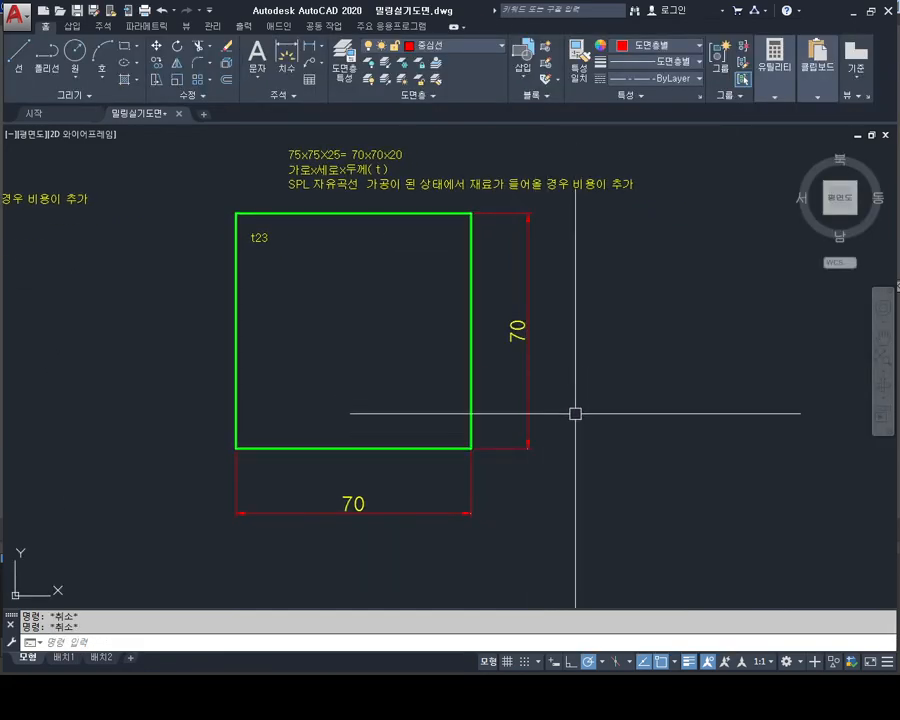
pyautogui.moveTo(577, 412); pyautogui.dragTo(516, 396, button='middle')
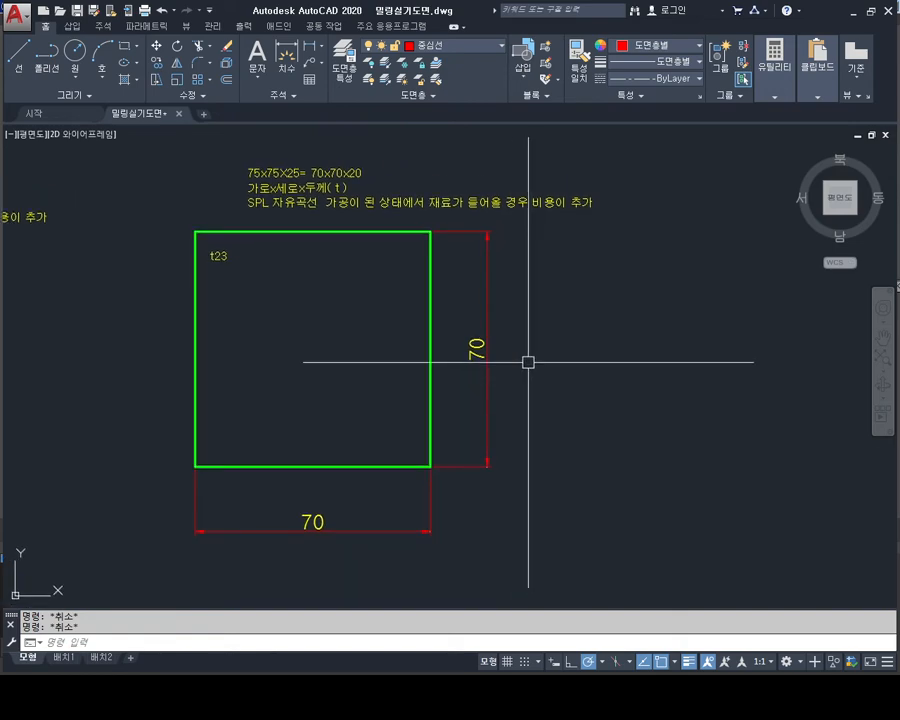
pyautogui.write('co')
pyautogui.press('Return')
pyautogui.click(599, 160)
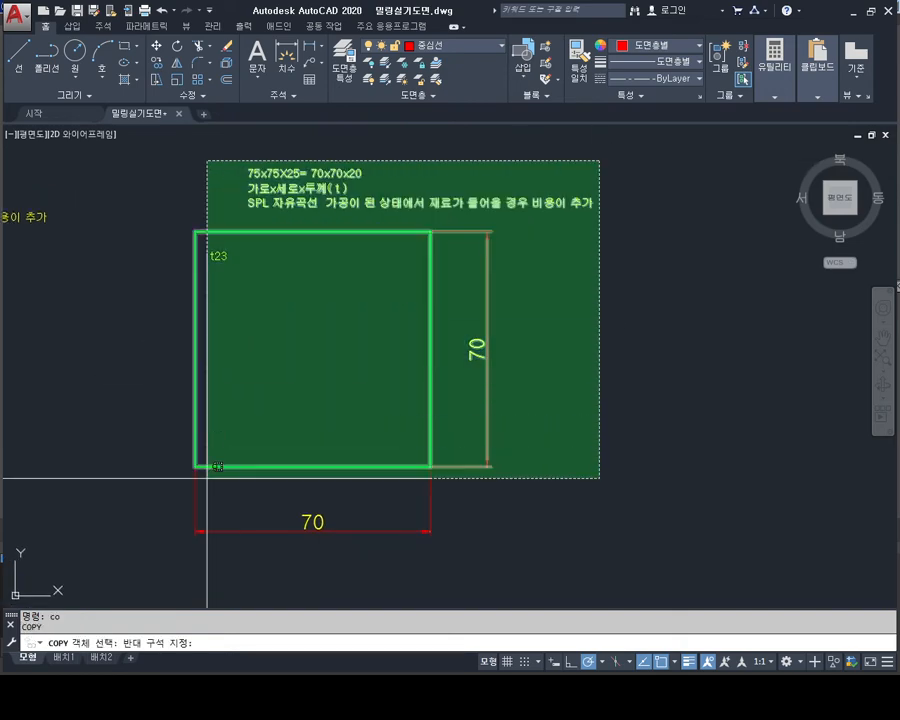
pyautogui.click(148, 557)
pyautogui.press('Return')
pyautogui.click(284, 380)
pyautogui.moveTo(416, 356); pyautogui.dragTo(230, 390, button='middle')
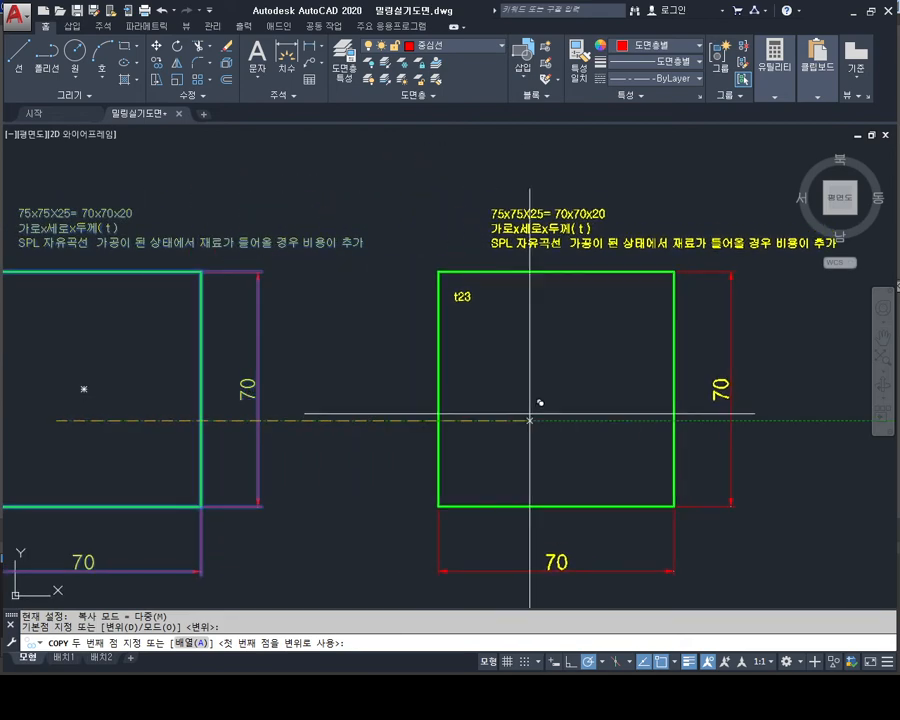
pyautogui.click(528, 420)
pyautogui.press('Escape')
pyautogui.press('Escape')
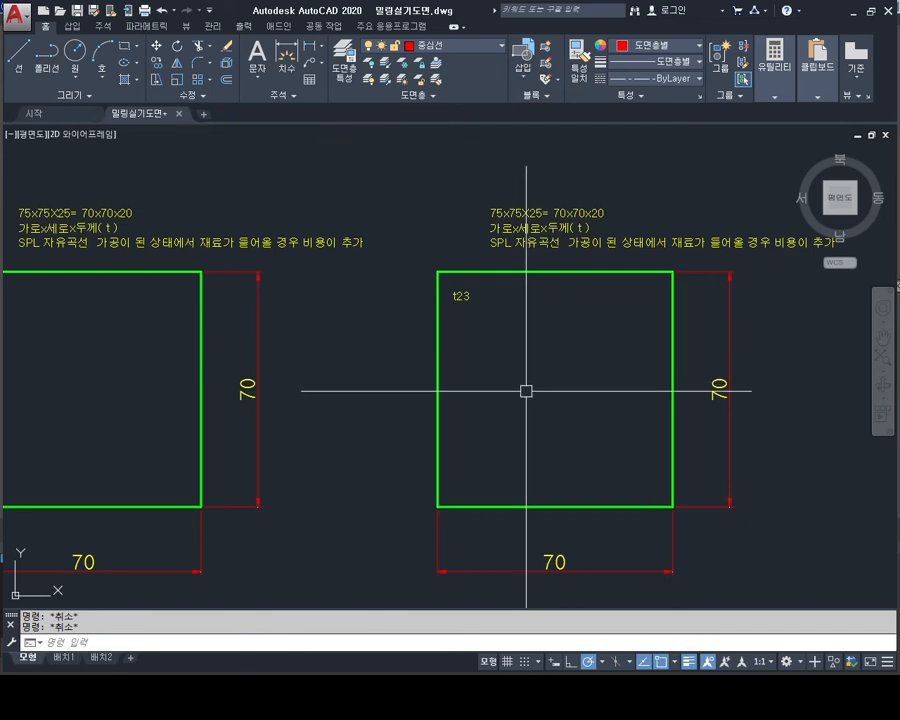
# Step: Replace the entire three-line note above the copied square with "구멍Ø9 (3ea)"
pyautogui.scroll(3, 536, 366)
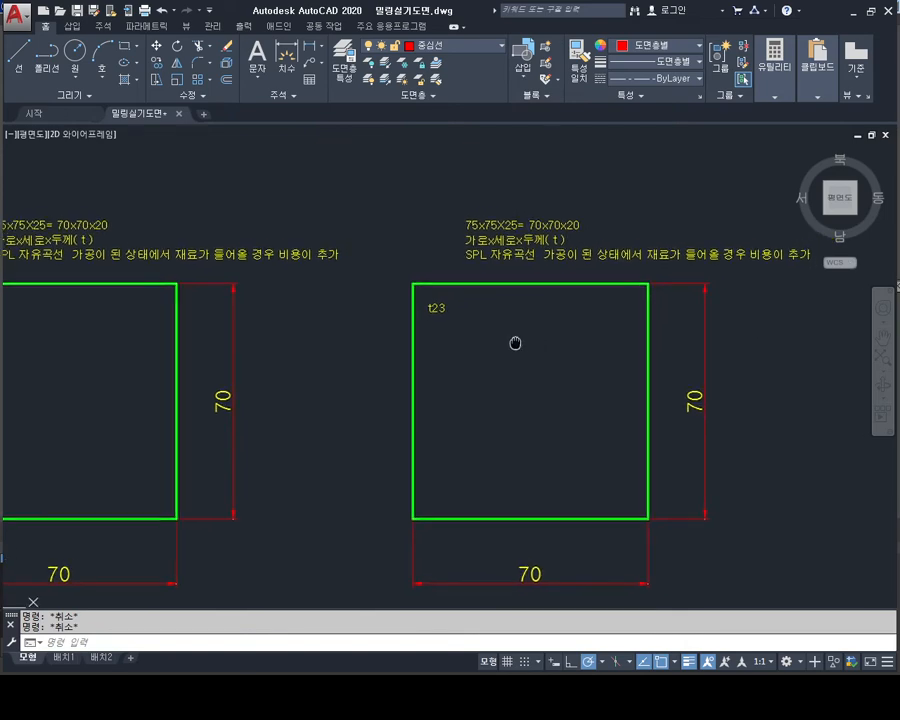
pyautogui.moveTo(625, 253); pyautogui.dragTo(414, 285, button='middle')
pyautogui.doubleClick(518, 292)
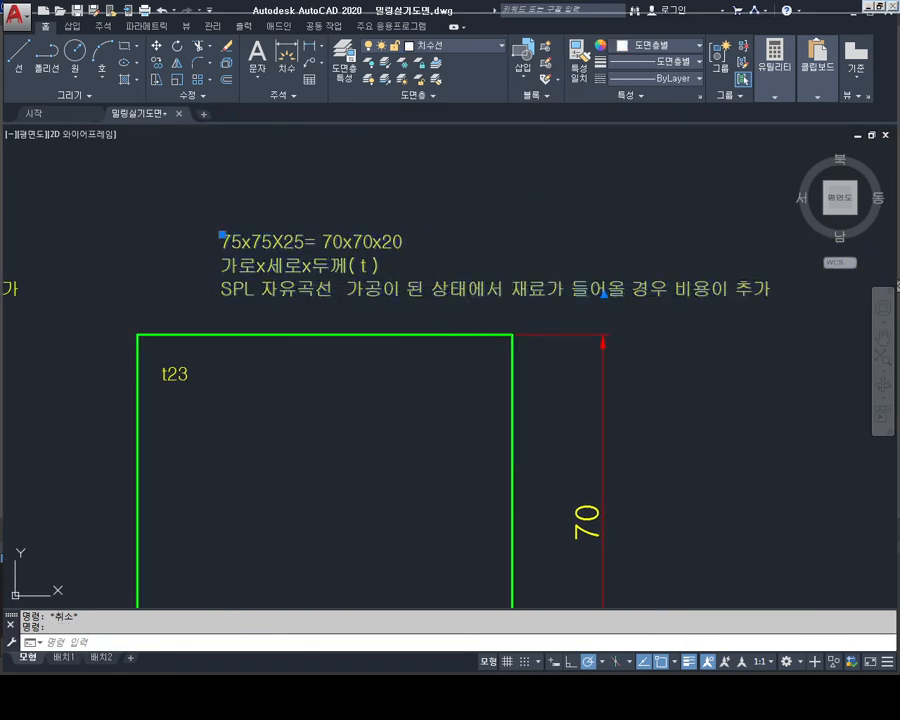
pyautogui.moveTo(754, 282); pyautogui.dragTo(30, 263)
pyautogui.press('BackSpace')
pyautogui.press('BackSpace')
pyautogui.press('BackSpace')
pyautogui.press('BackSpace')
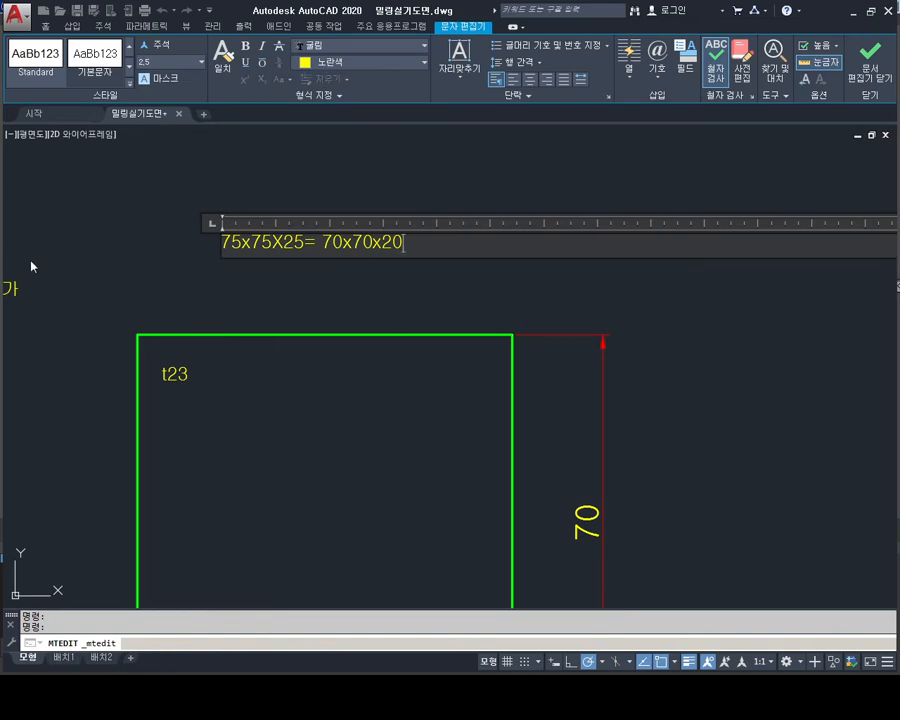
pyautogui.press('BackSpace')
pyautogui.press('BackSpace')
pyautogui.press('BackSpace')
pyautogui.press('BackSpace')
pyautogui.press('BackSpace')
pyautogui.press('BackSpace')
pyautogui.press('BackSpace')
pyautogui.press('BackSpace')
pyautogui.press('BackSpace')
pyautogui.press('BackSpace')
pyautogui.press('BackSpace')
pyautogui.press('BackSpace')
pyautogui.press('BackSpace')
pyautogui.press('BackSpace')
pyautogui.write('구')
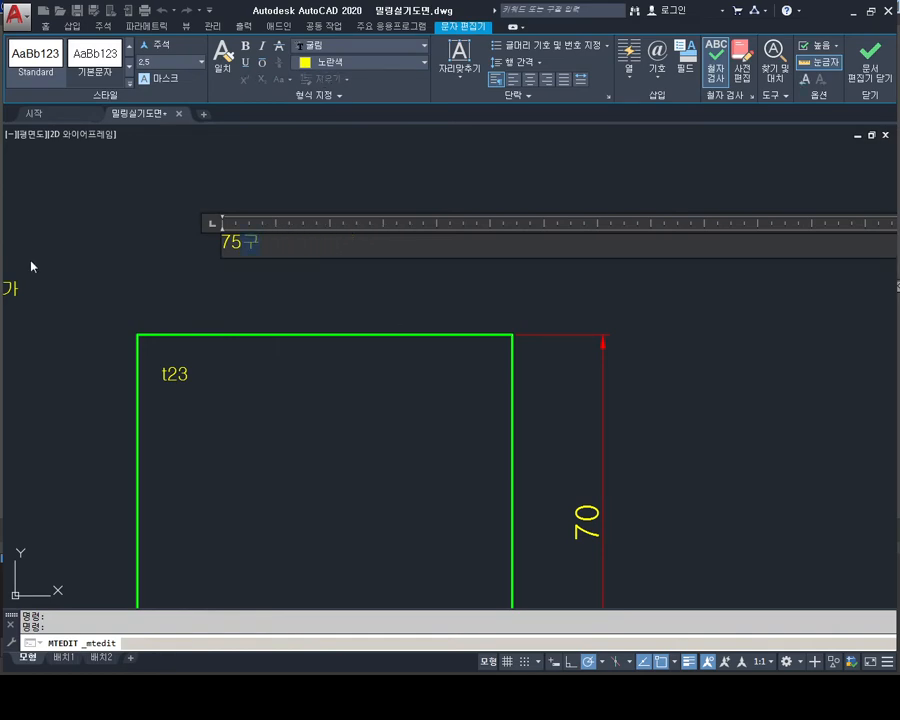
pyautogui.press('BackSpace')
pyautogui.press('BackSpace')
pyautogui.press('BackSpace')
pyautogui.press('BackSpace')
pyautogui.write('구멍')
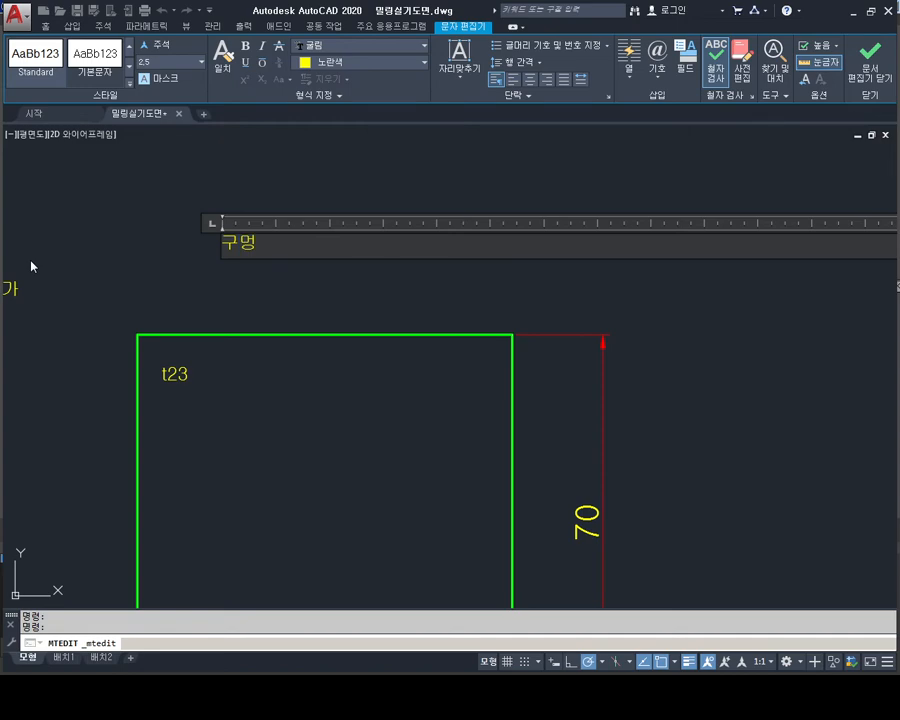
pyautogui.hotkey('shift', 'Left')
pyautogui.write('%%')
pyautogui.write('c')
pyautogui.write('9')
pyautogui.write(' (')
pyautogui.write('3')
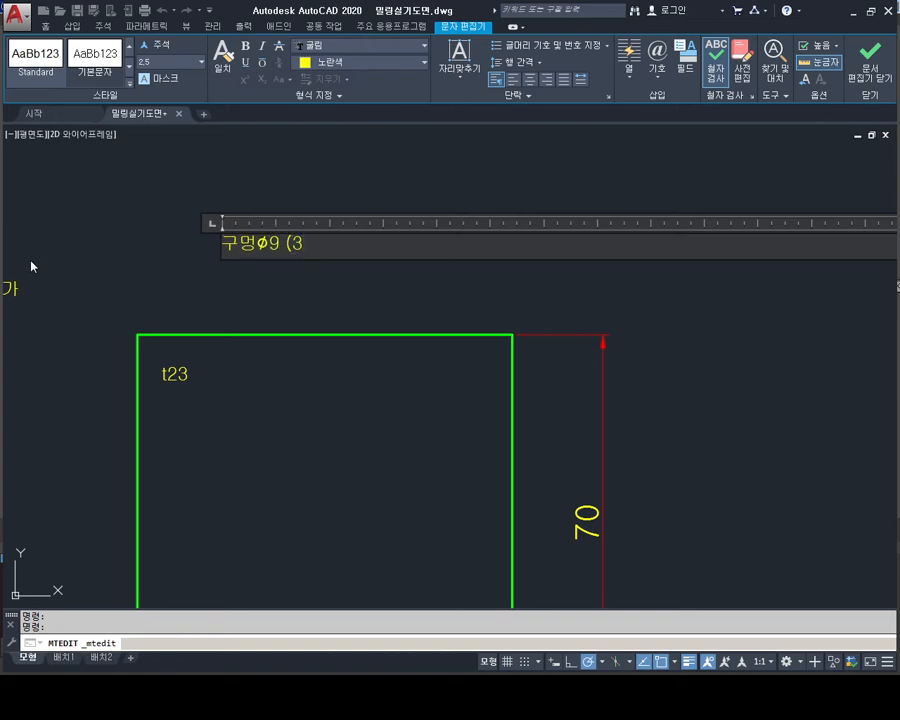
pyautogui.write('ae')
pyautogui.write('a)')
pyautogui.hotkey('ctrl', 'Return')
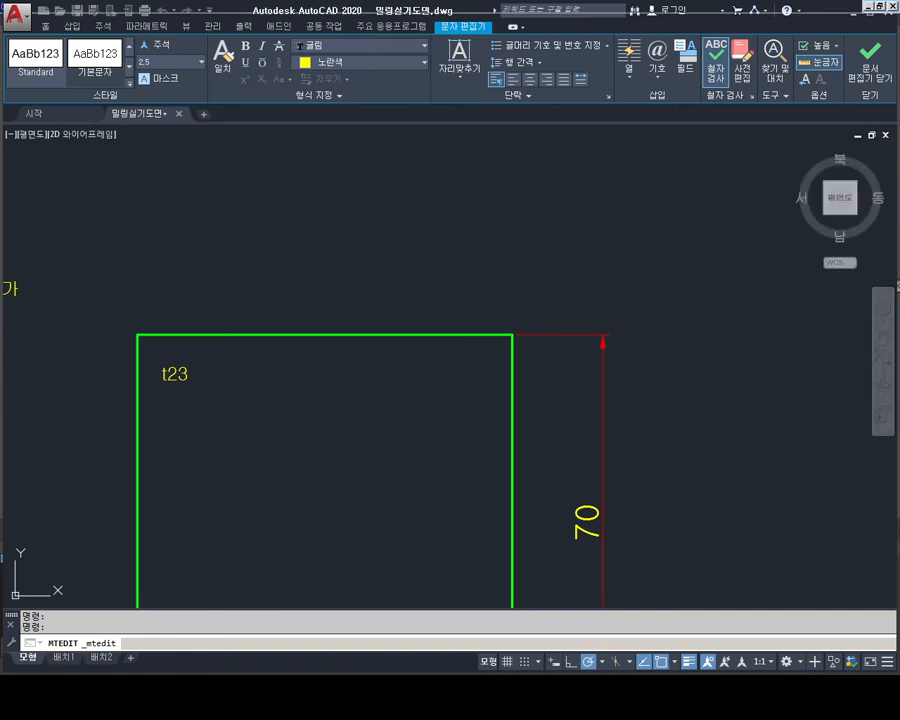
pyautogui.press('Escape')
pyautogui.press('Escape')
# Step: Move the hole note down and slightly left so it sits close above the square's top edge
pyautogui.moveTo(299, 380)
pyautogui.mouseDown(button='middle')
pyautogui.moveTo(321, 263)
pyautogui.moveTo(374, 373)
pyautogui.mouseUp(button='middle')
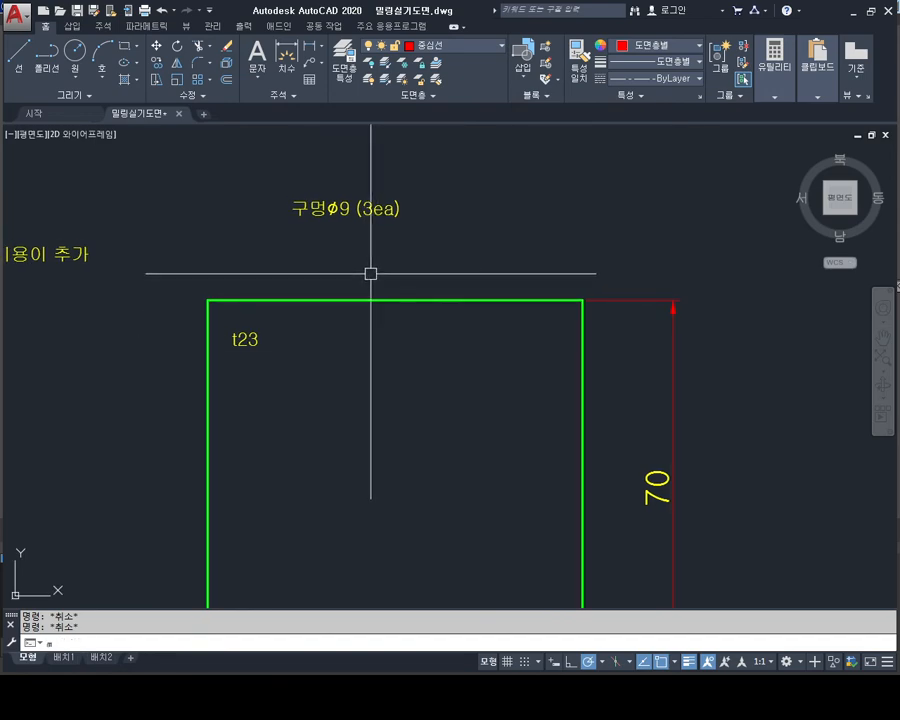
pyautogui.write('m')
pyautogui.press('space')
pyautogui.click(412, 166)
pyautogui.click(333, 201)
pyautogui.press('space')
pyautogui.click(292, 203)
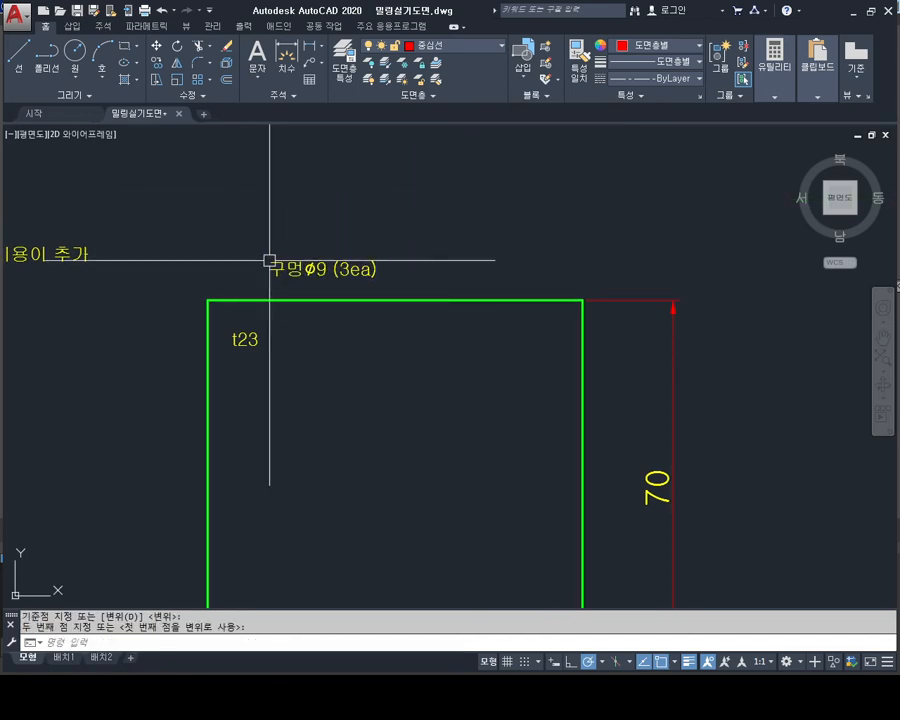
pyautogui.press('Escape')
# Step: Draw a 45x45 rectangle inside the 70x70 square
pyautogui.moveTo(340, 332); pyautogui.dragTo(366, 248, button='middle')
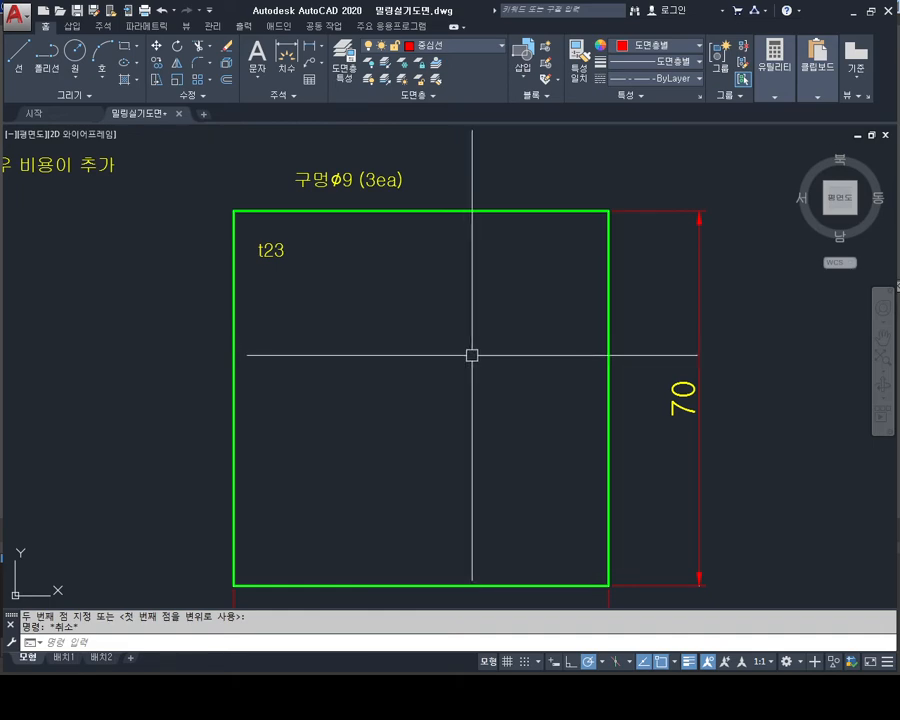
pyautogui.press('Escape')
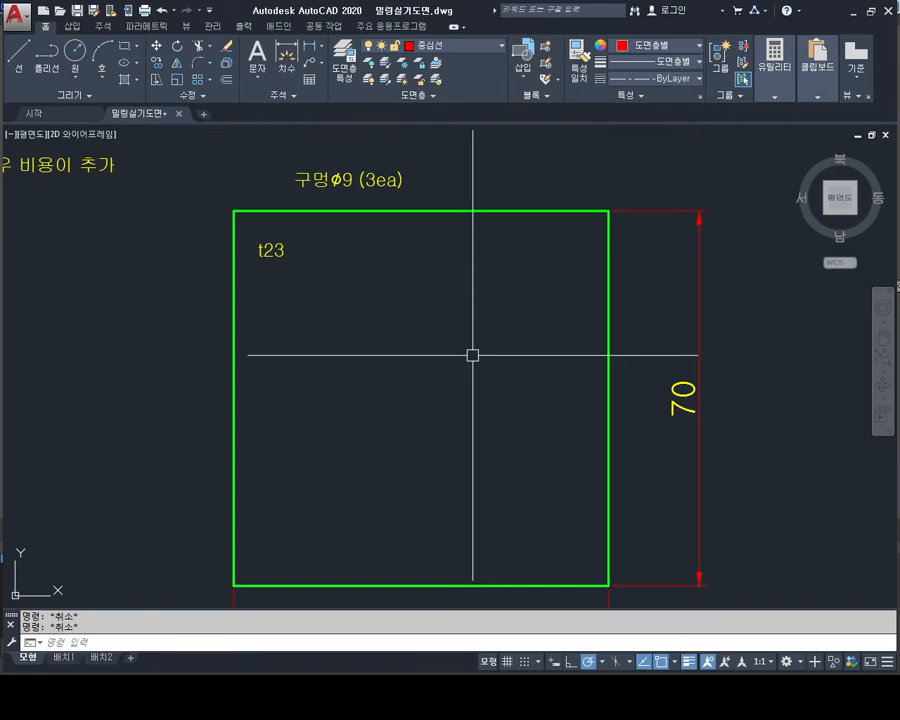
pyautogui.write('rec')
pyautogui.press('Return')
pyautogui.click(321, 509)
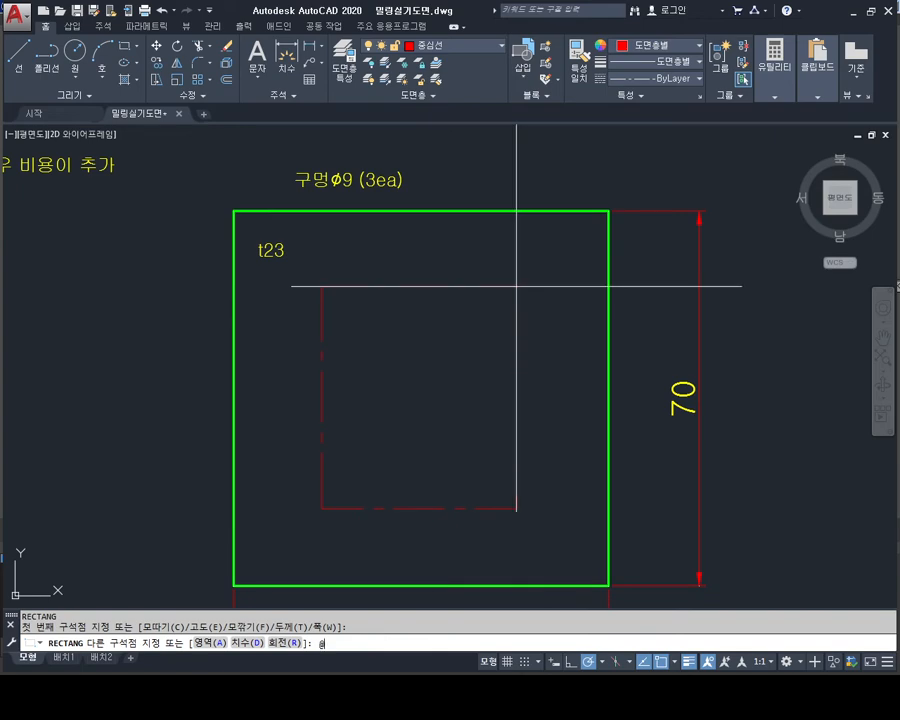
pyautogui.write('@45,45')
pyautogui.press('Return')
pyautogui.press('Escape')
pyautogui.press('Escape')
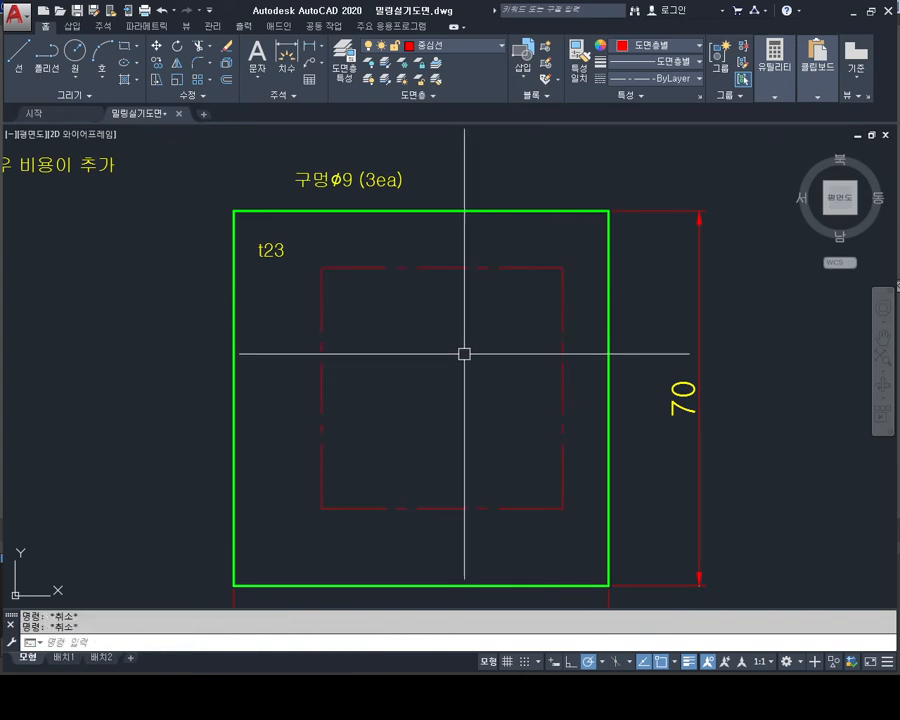
# Step: Move the 45x45 rectangle slightly left and down to sit nearer the middle of the 70x70 square
pyautogui.write('m')
pyautogui.press('Return')
pyautogui.click(562, 255)
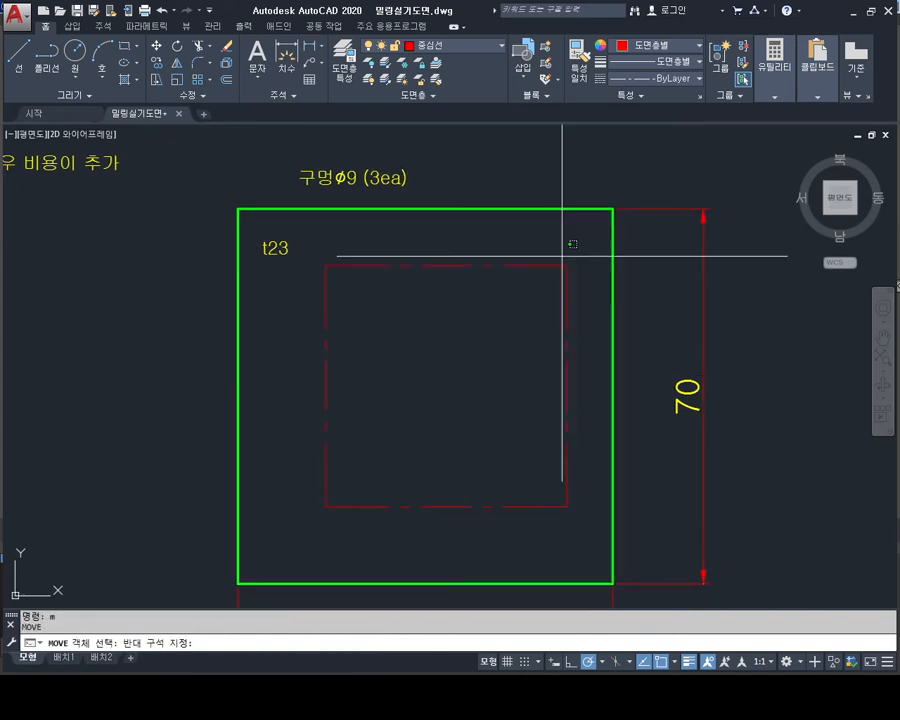
pyautogui.click(523, 299)
pyautogui.press('Return')
pyautogui.click(462, 379)
pyautogui.click(446, 395)
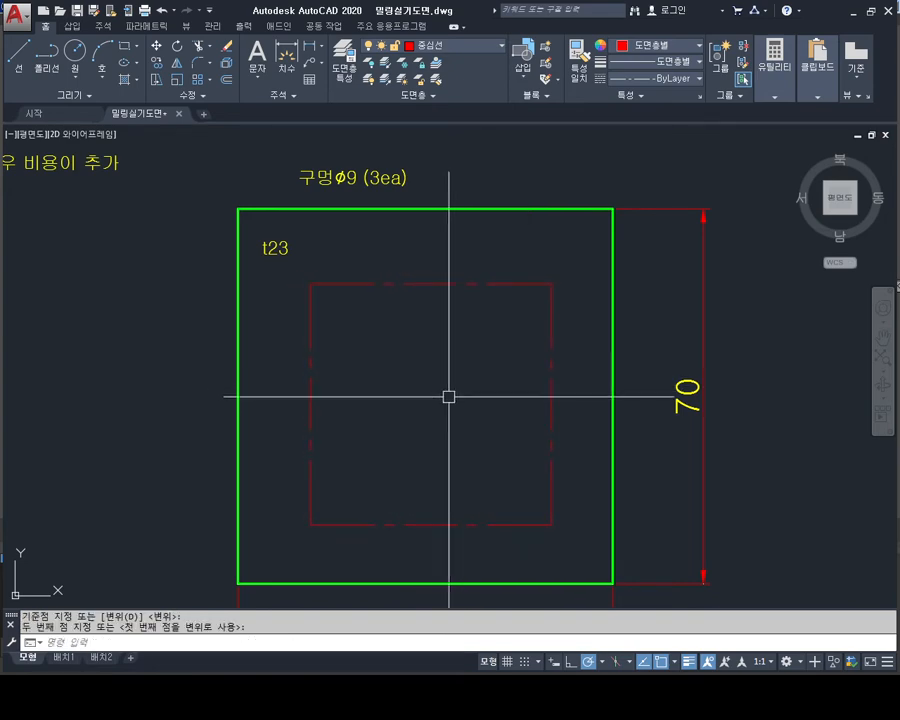
pyautogui.press('Escape')
pyautogui.press('Escape')
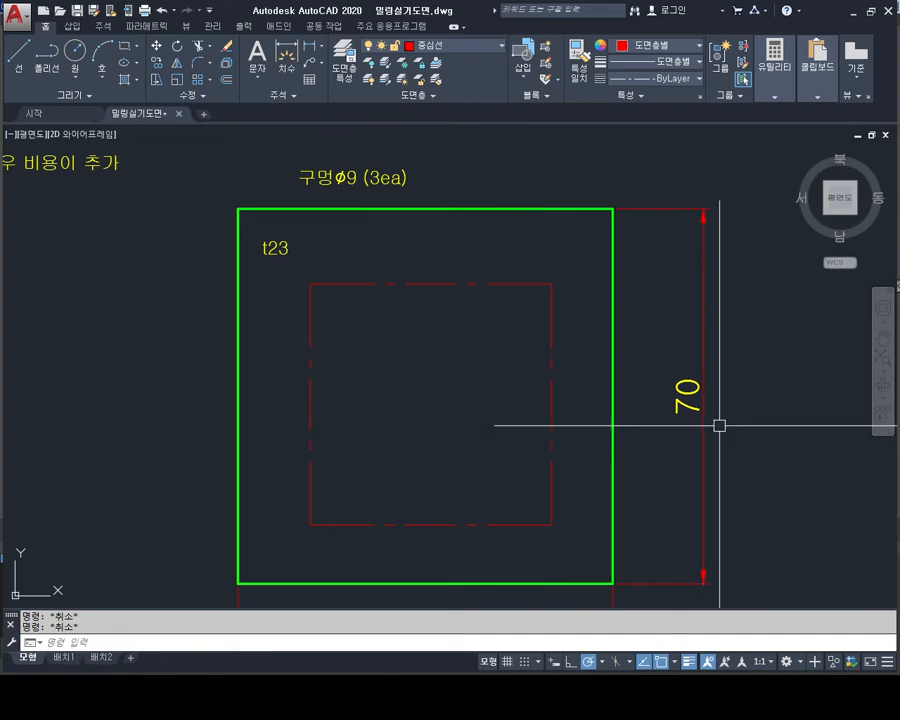
# Step: Offset the 45x45 rectangle inward by 15
pyautogui.write('o')
pyautogui.press('Return')
pyautogui.write('15')
pyautogui.press('Return')
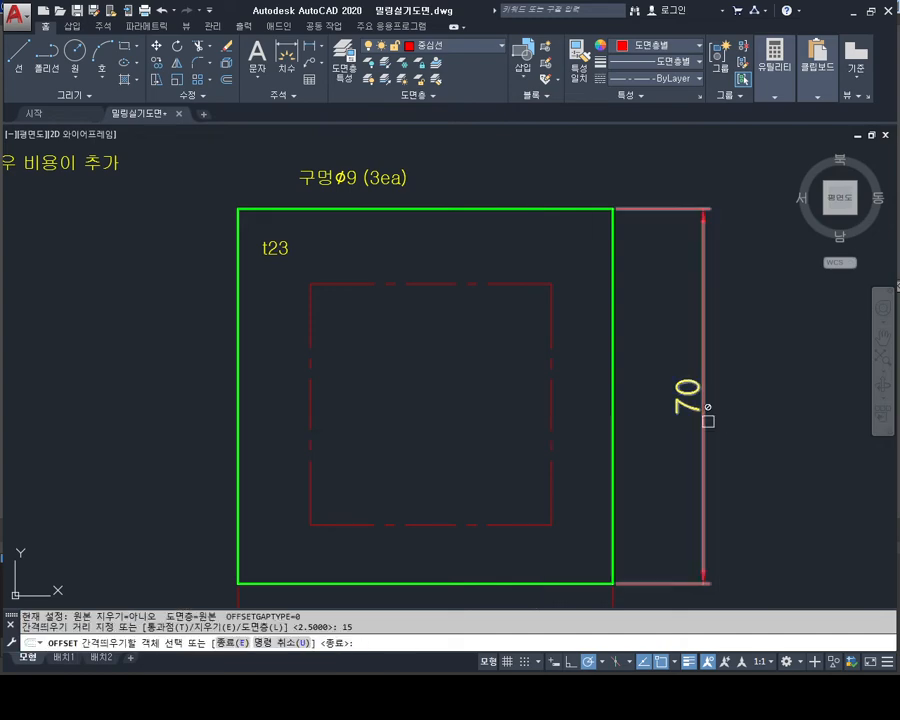
pyautogui.click(704, 414)
pyautogui.click(452, 284)
pyautogui.click(430, 402)
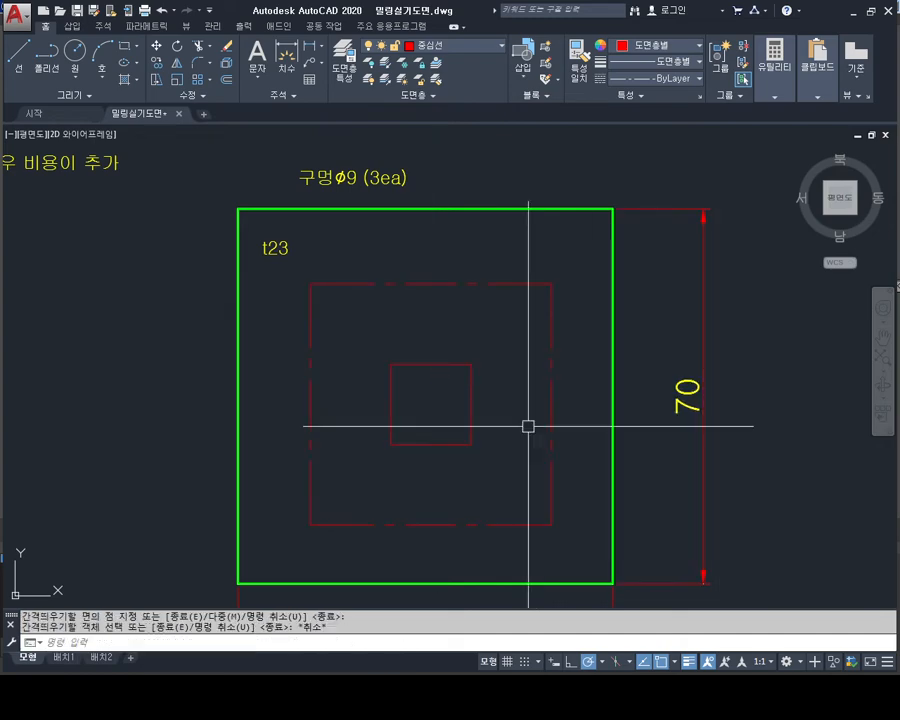
pyautogui.press('Escape')
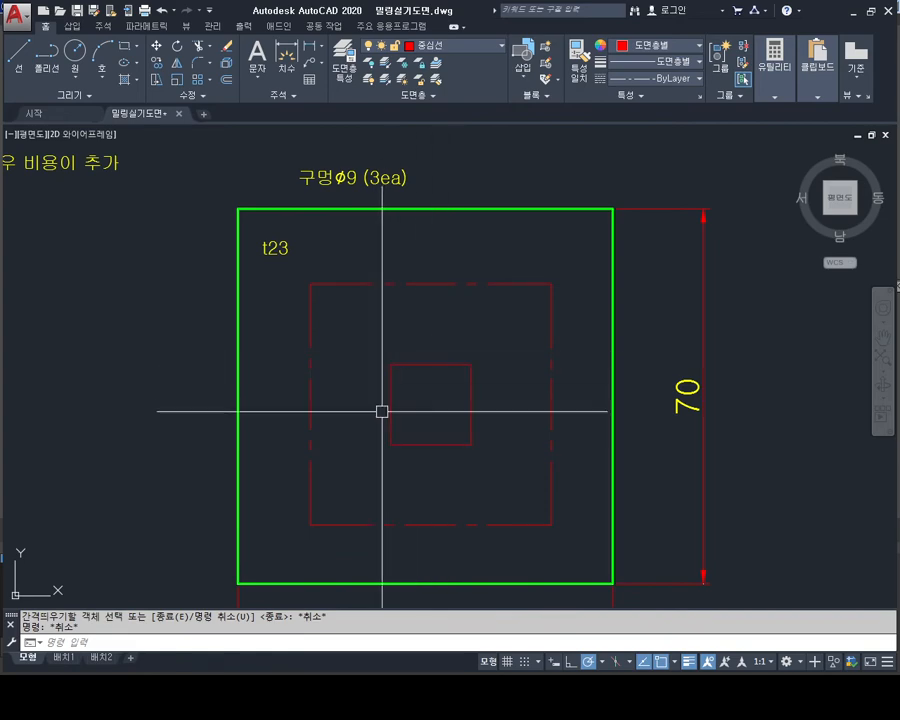
# Step: Put the 45x45 rectangle on the 외형선 layer and set its colour to red 237,31,36
pyautogui.click(400, 286)
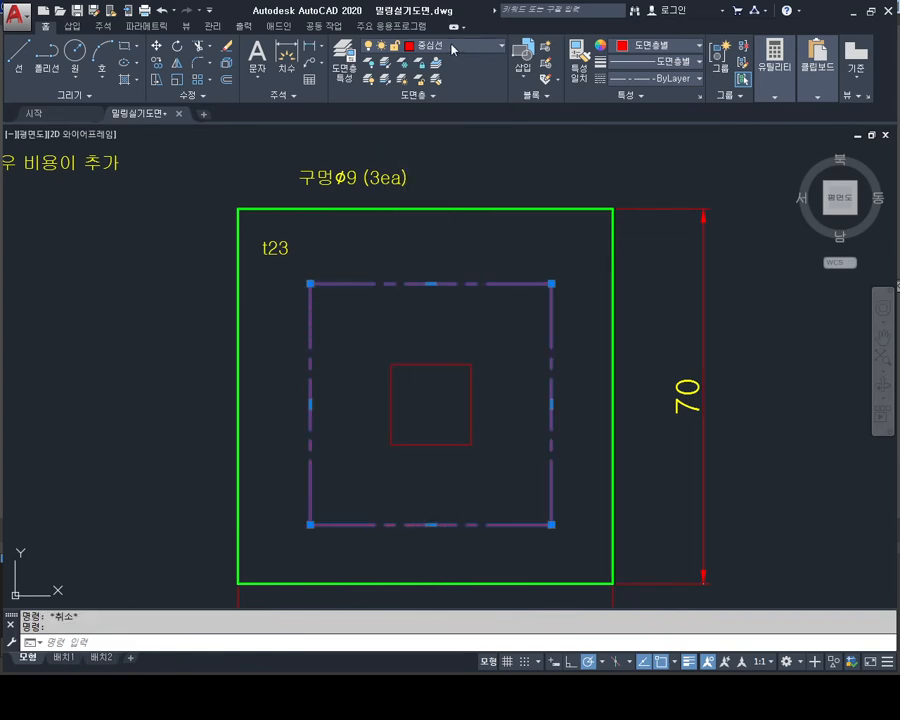
pyautogui.click(446, 139)
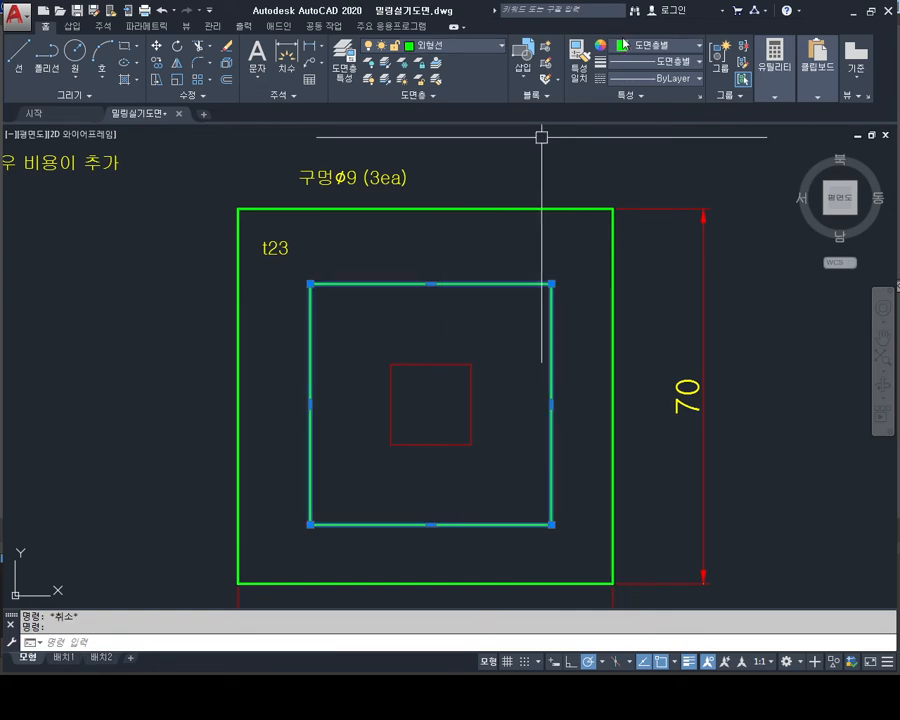
pyautogui.click(659, 128)
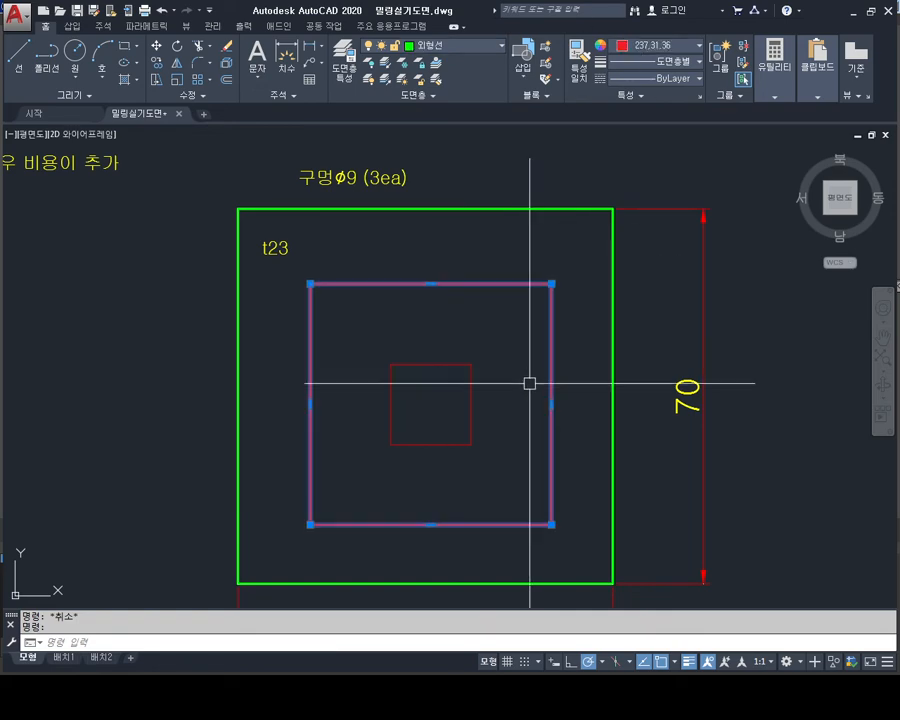
pyautogui.press('Escape')
pyautogui.press('Escape')
# Step: Change the colour of the small inner square to cyan
pyautogui.click(490, 335)
pyautogui.click(451, 380)
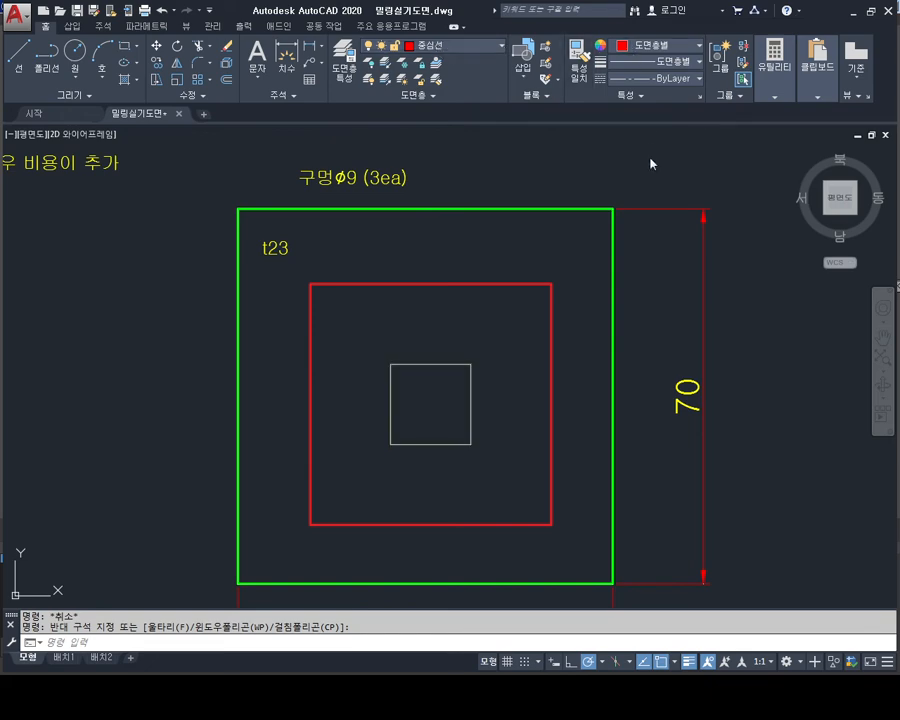
pyautogui.press('Escape')
pyautogui.press('Escape')
pyautogui.moveTo(525, 418); pyautogui.dragTo(523, 396, button='middle')
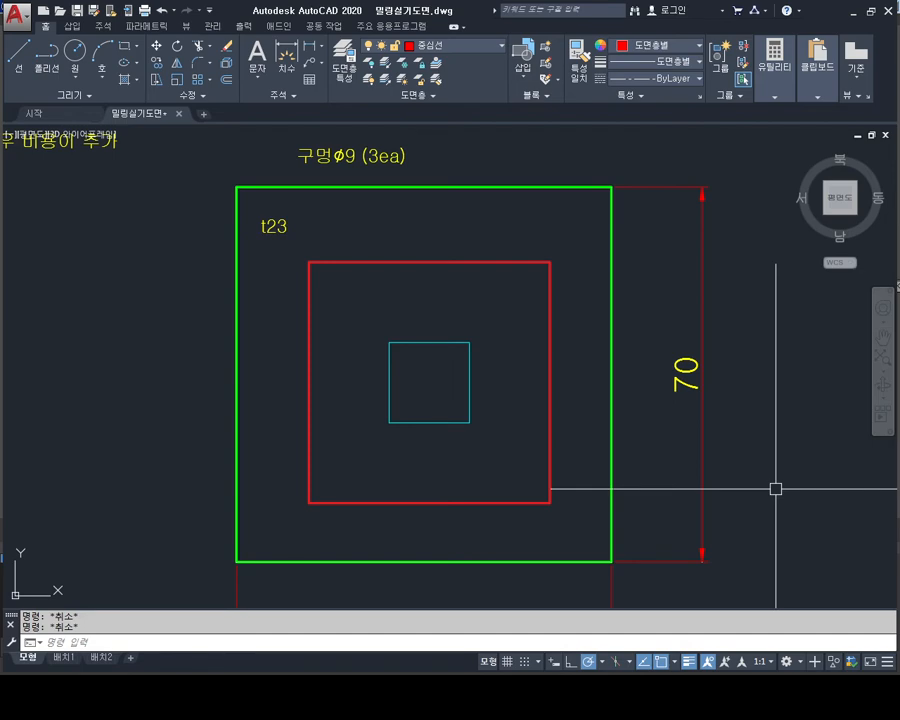
pyautogui.click(467, 231)
pyautogui.click(408, 262)
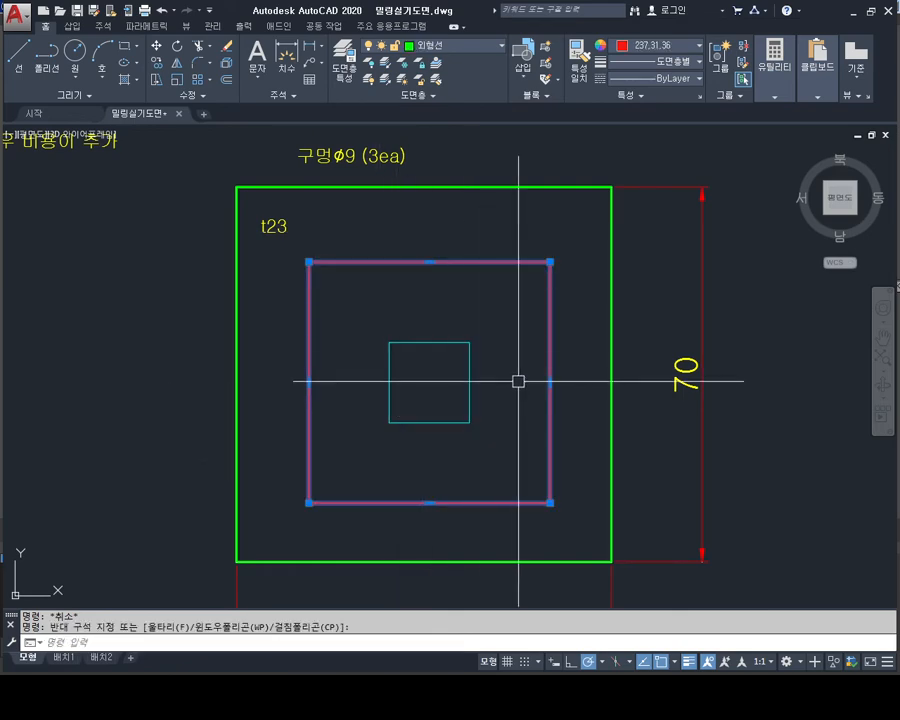
pyautogui.click(448, 314)
pyautogui.click(423, 386)
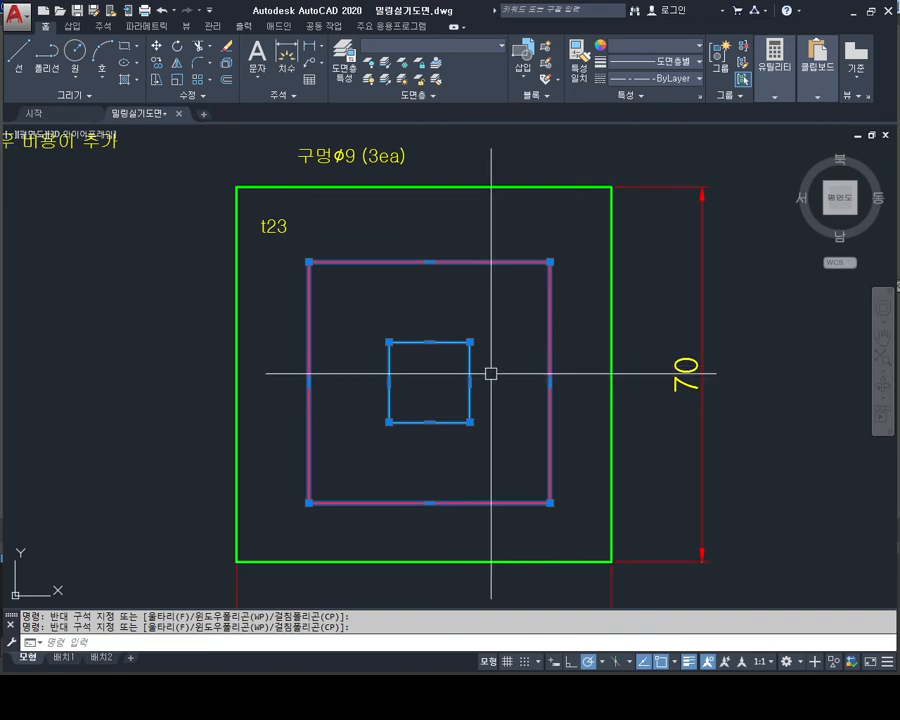
pyautogui.click(443, 298)
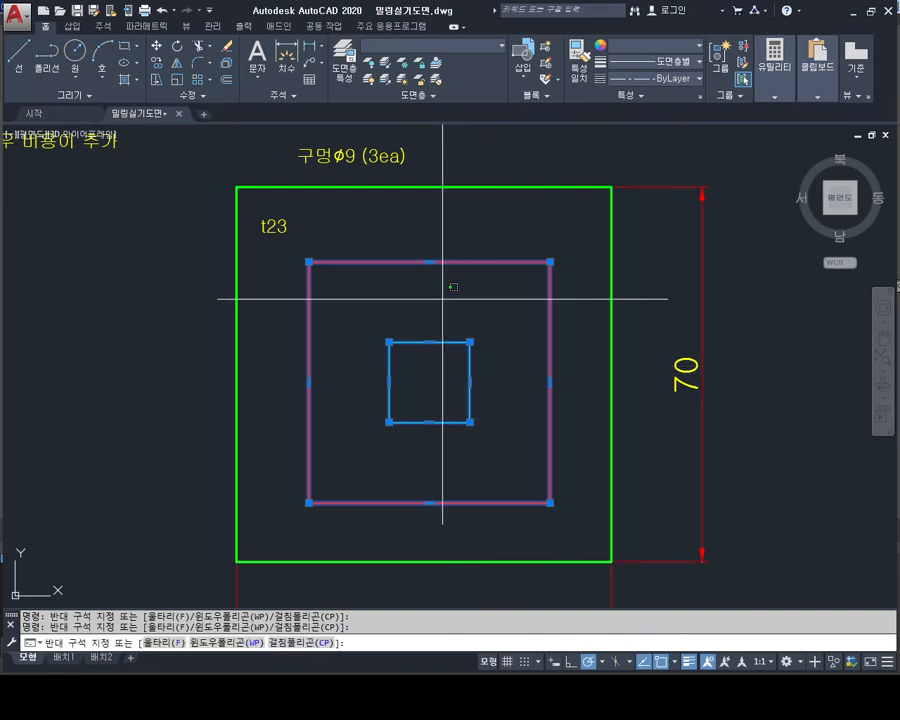
pyautogui.click(428, 280)
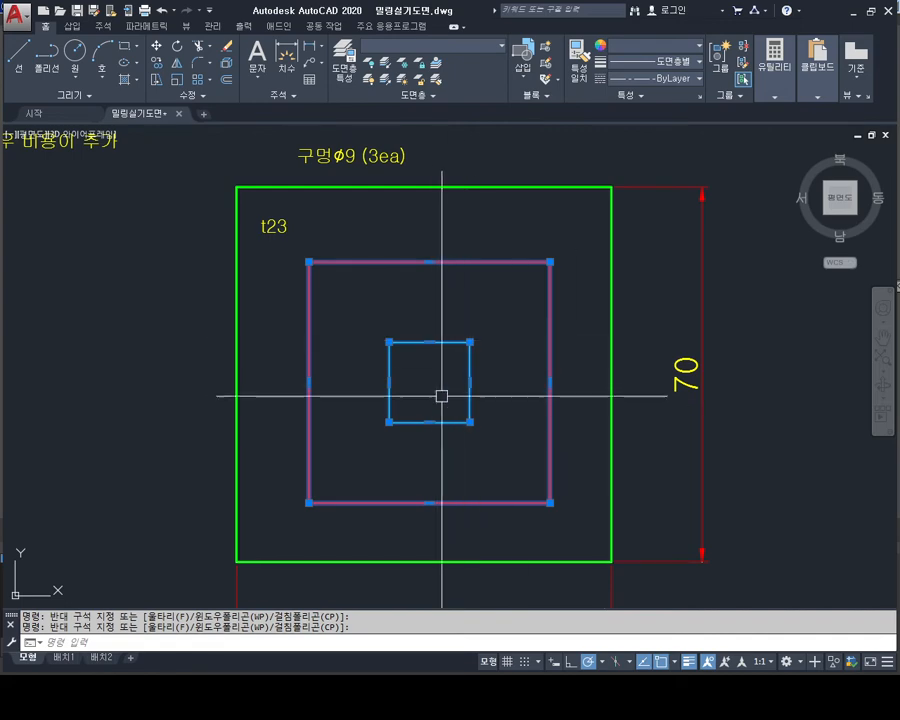
pyautogui.moveTo(438, 392); pyautogui.dragTo(440, 348, button='middle')
pyautogui.press('Escape')
pyautogui.press('Escape')
pyautogui.click(501, 268)
pyautogui.click(462, 330)
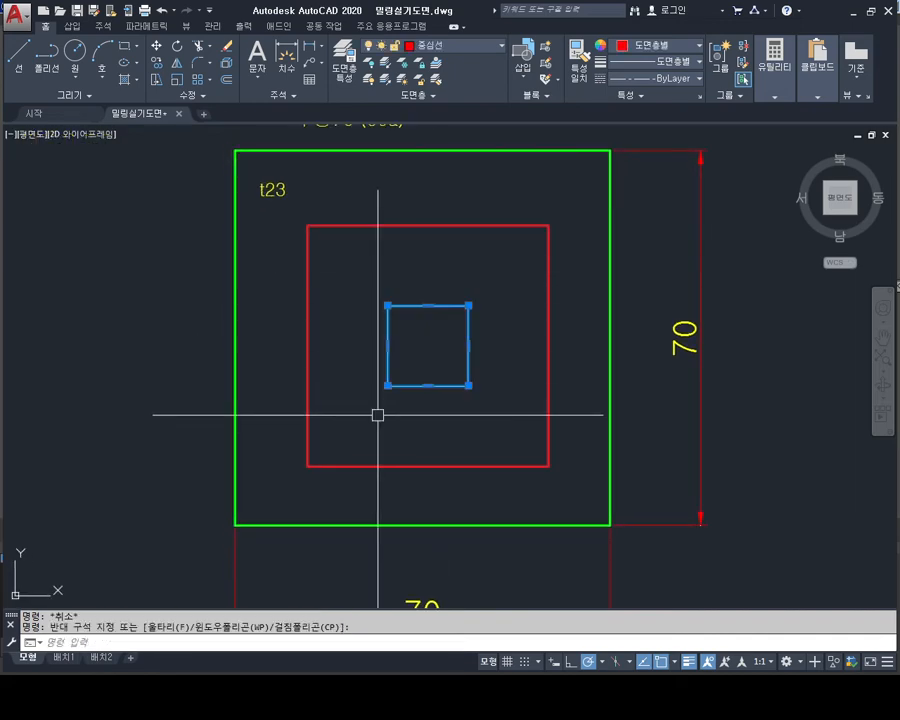
pyautogui.press('Escape')
pyautogui.press('Escape')
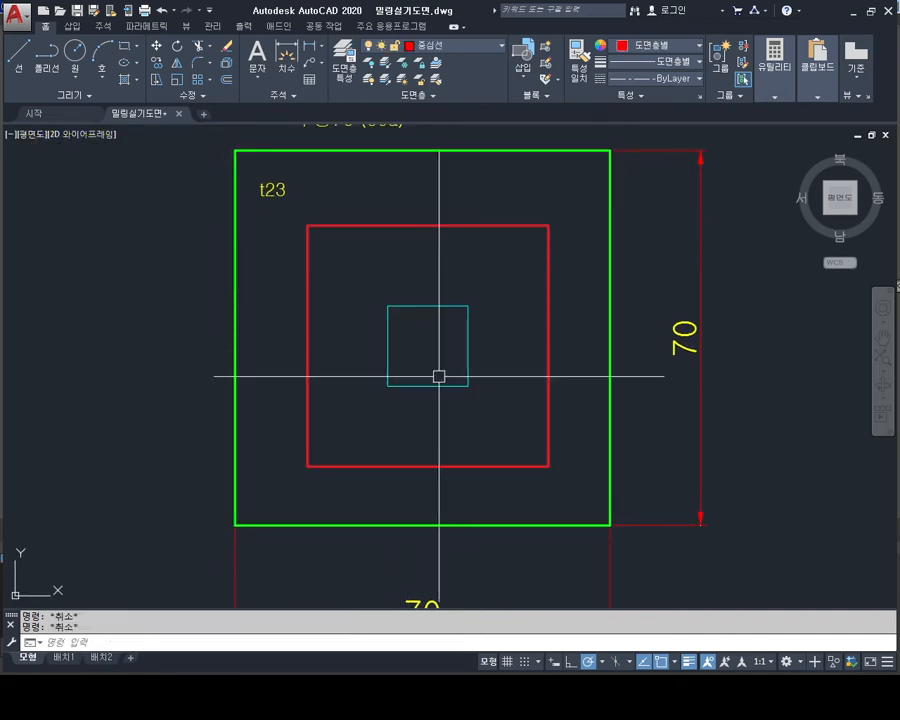
# Step: Move the small cyan square out of the drawing, to the right of the vertical 70 dimension
pyautogui.write('m')
pyautogui.press('space')
pyautogui.click(504, 418)
pyautogui.click(421, 331)
pyautogui.press('space')
pyautogui.click(428, 346)
pyautogui.moveTo(463, 370)
pyautogui.mouseDown(button='middle')
pyautogui.moveTo(388, 360)
pyautogui.moveTo(424, 376)
pyautogui.mouseUp(button='middle')
pyautogui.click(744, 410)
pyautogui.press('Escape')
# Step: Try a circle of radius 16 centred on the red square's upper-left corner, and delete it
pyautogui.moveTo(353, 293); pyautogui.dragTo(364, 307, button='middle')
pyautogui.press('Escape')
pyautogui.write('c')
pyautogui.press('space')
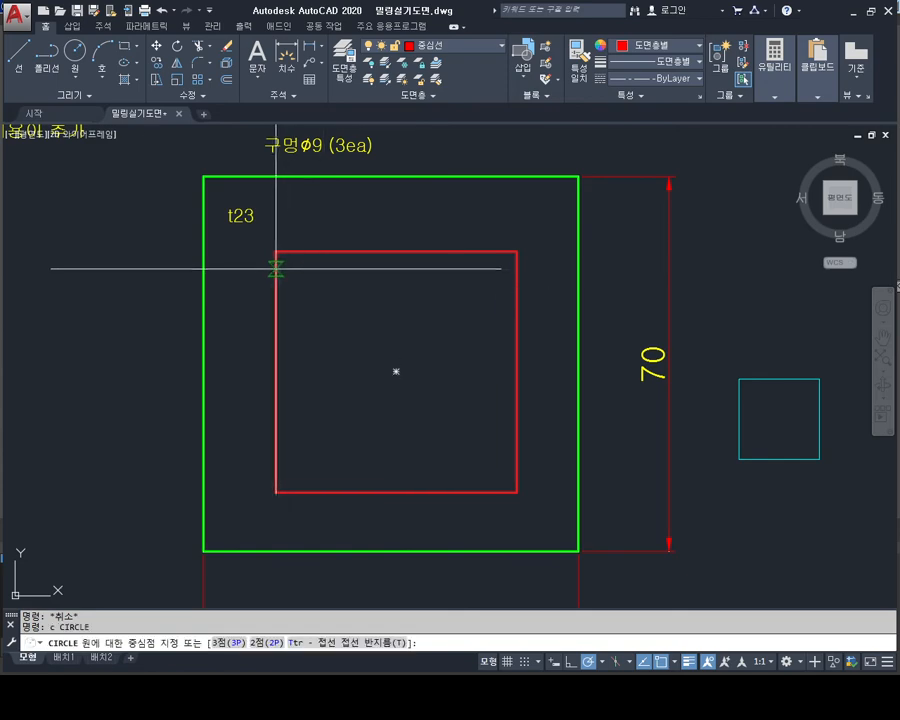
pyautogui.click(276, 252)
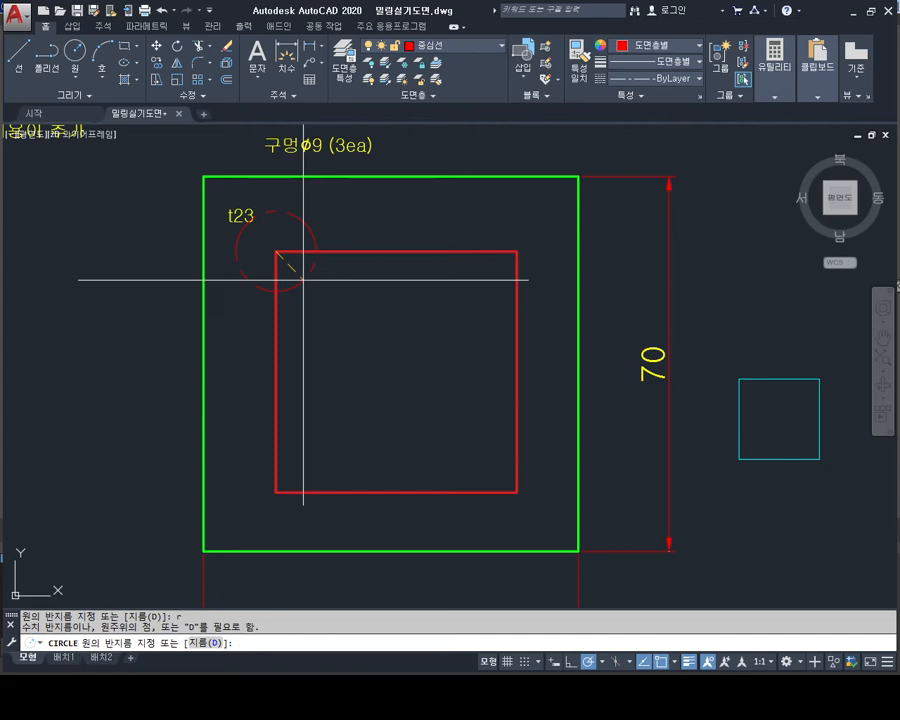
pyautogui.write('16')
pyautogui.press('Return')
pyautogui.press('Escape')
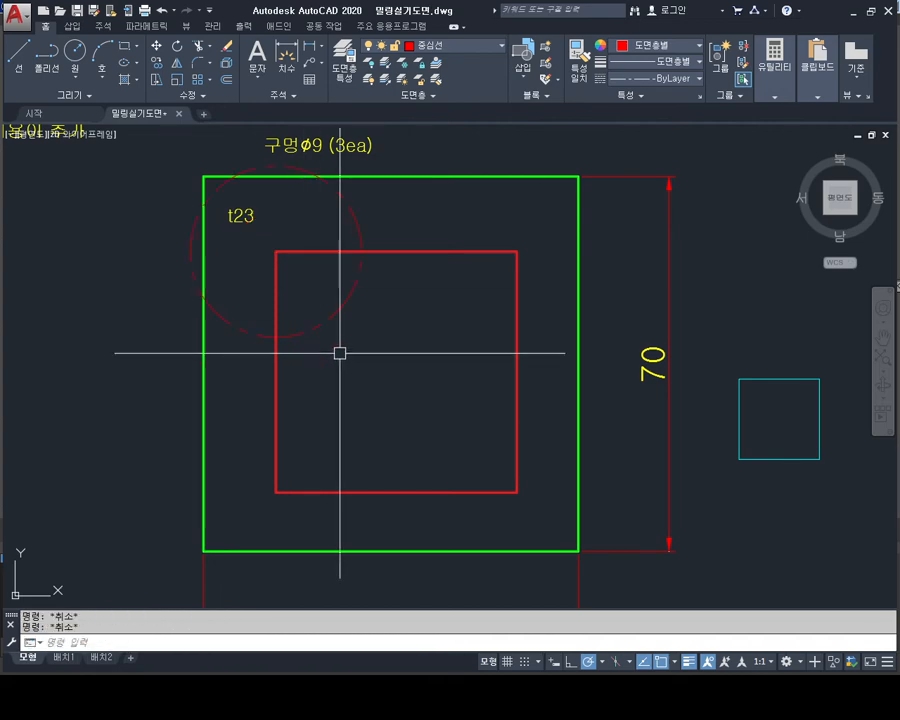
pyautogui.click(346, 208)
pyautogui.press('Delete')
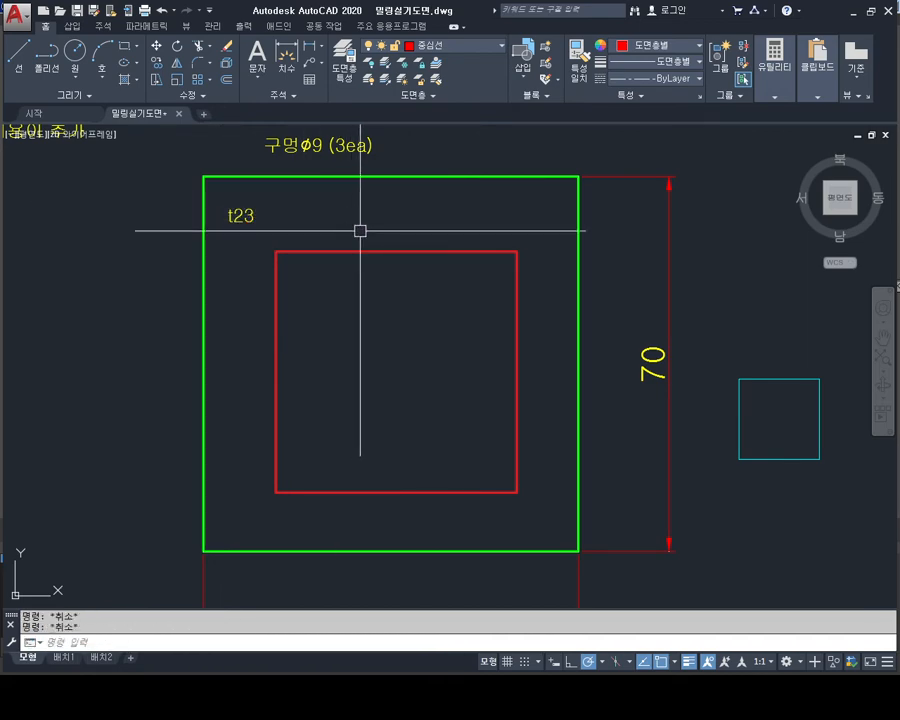
# Step: Draw a circle of diameter 12 centred on the red square's upper-left corner
pyautogui.write('c')
pyautogui.press('Return')
pyautogui.click(276, 252)
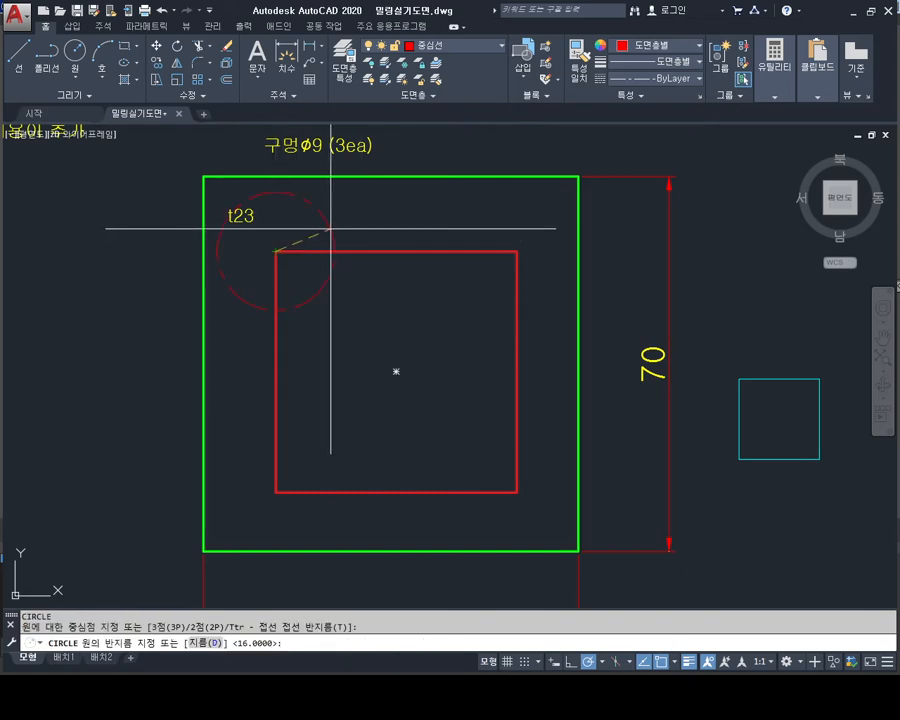
pyautogui.write('d')
pyautogui.press('Return')
pyautogui.write('12')
pyautogui.press('Return')
pyautogui.press('Escape')
pyautogui.press('Escape')
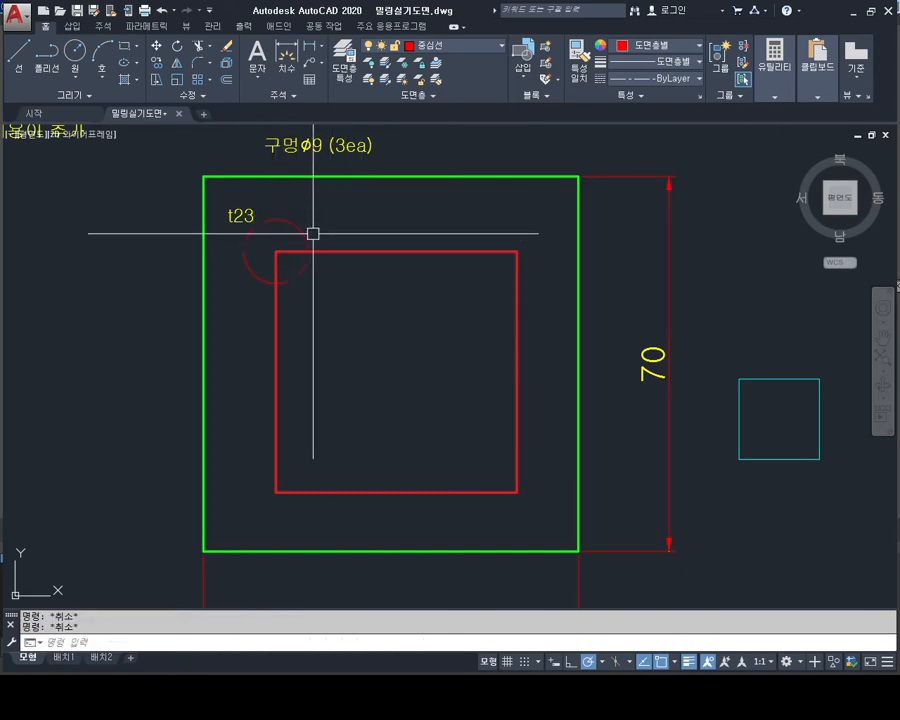
# Step: Copy the corner circle to the other three corners of the red square
pyautogui.write('c')
pyautogui.click(275, 218)
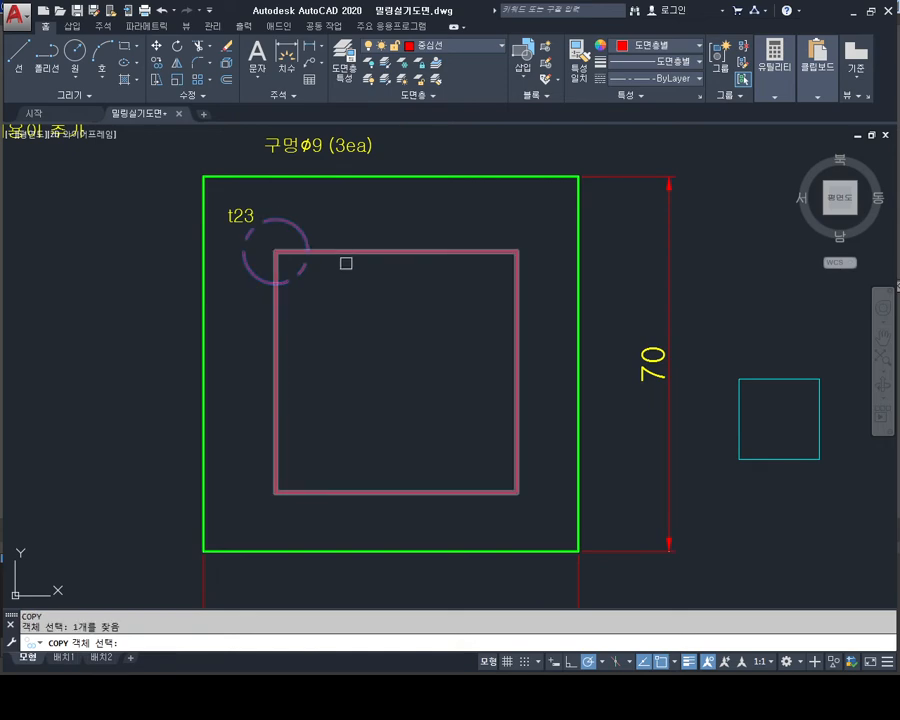
pyautogui.press('Return')
pyautogui.click(276, 252)
pyautogui.click(516, 251)
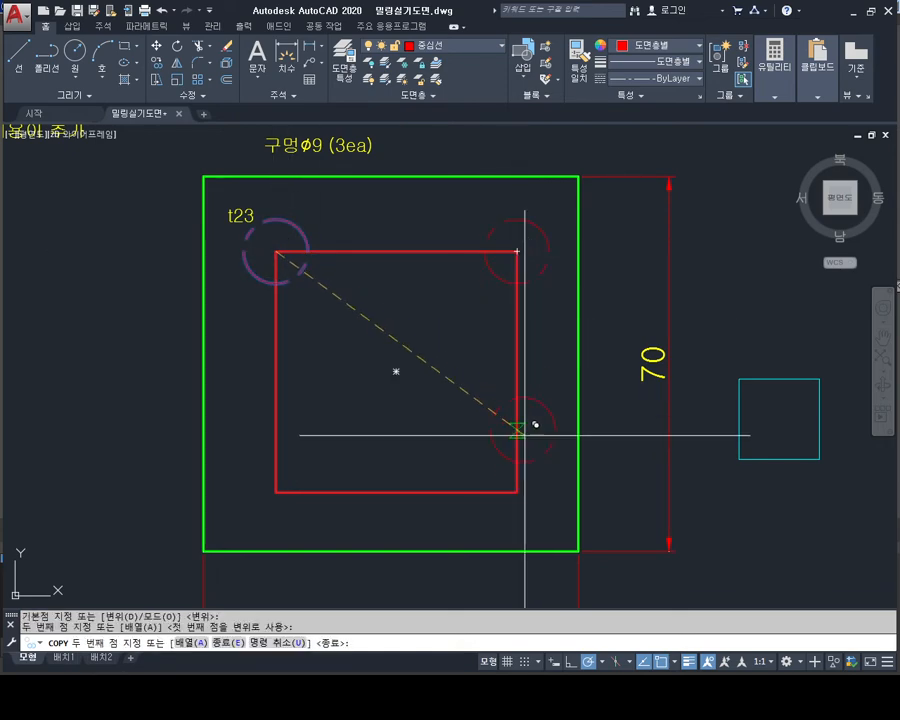
pyautogui.click(516, 491)
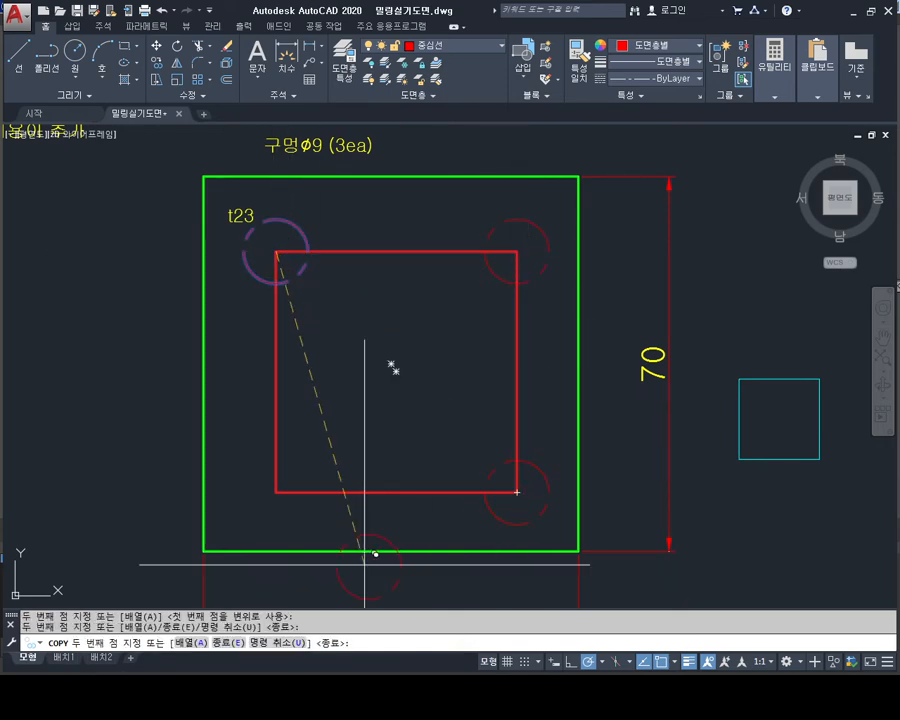
pyautogui.click(276, 492)
pyautogui.press('Escape')
pyautogui.press('Escape')
pyautogui.press('Escape')
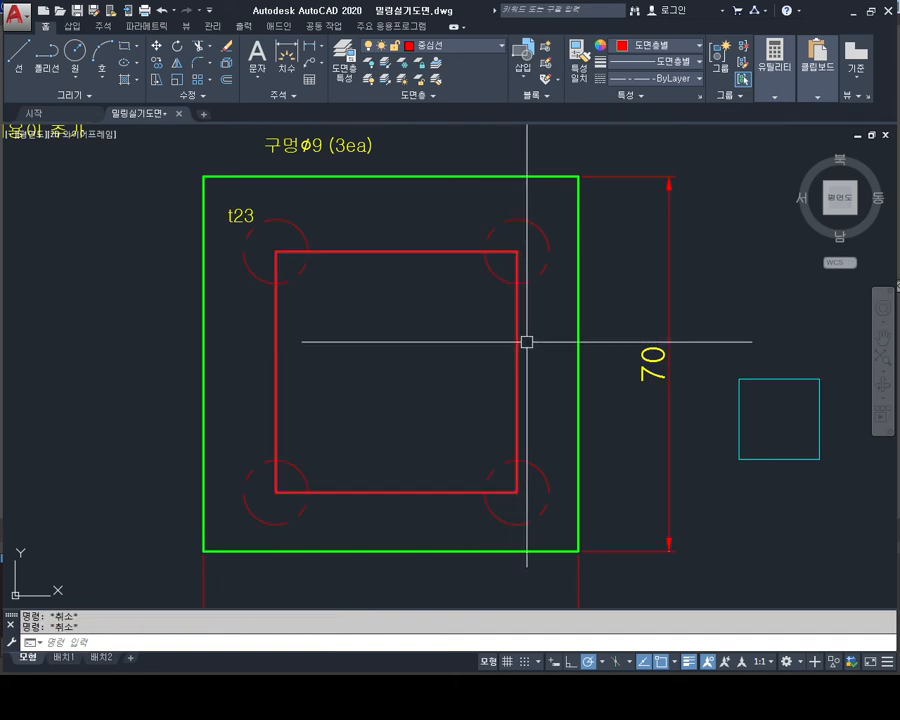
pyautogui.click(531, 223)
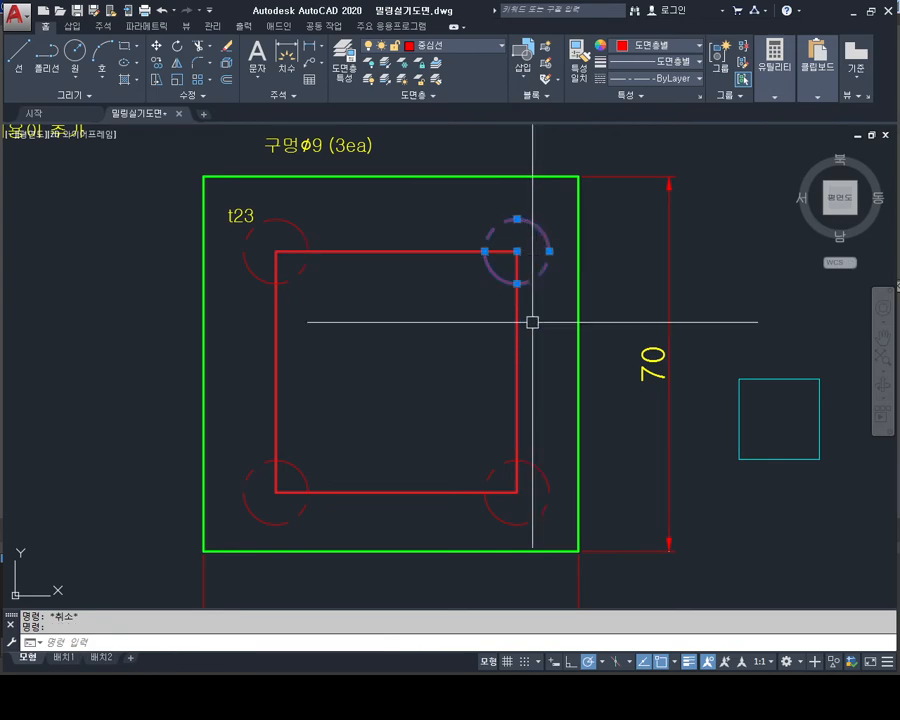
pyautogui.press('Escape')
pyautogui.click(545, 470)
pyautogui.write('co')
pyautogui.press('Return')
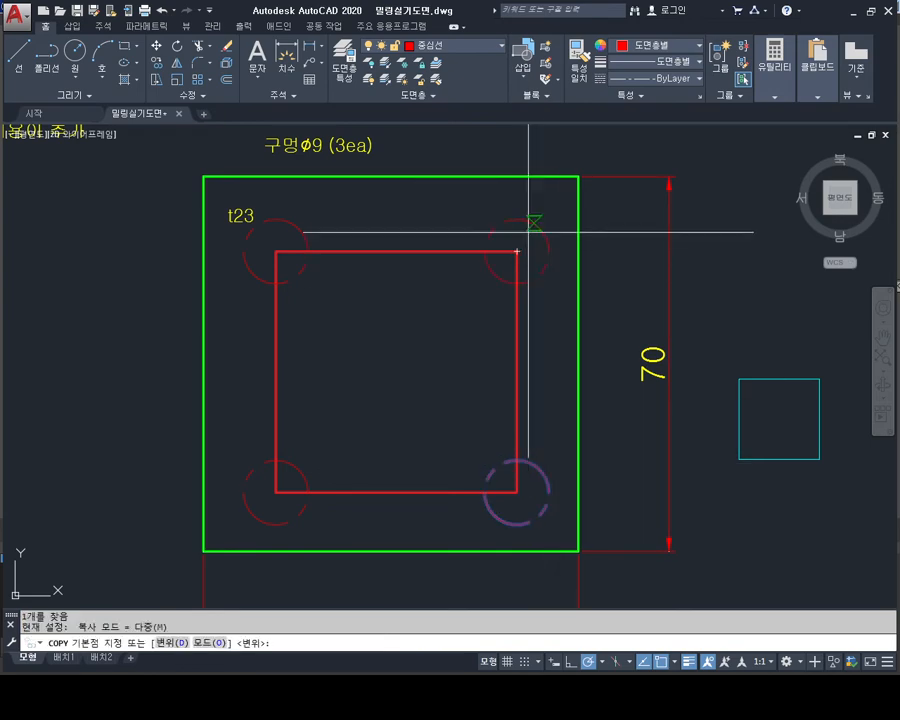
pyautogui.press('Escape')
# Step: Delete the four circles at the red square's corners
pyautogui.click(531, 223)
pyautogui.press('Delete')
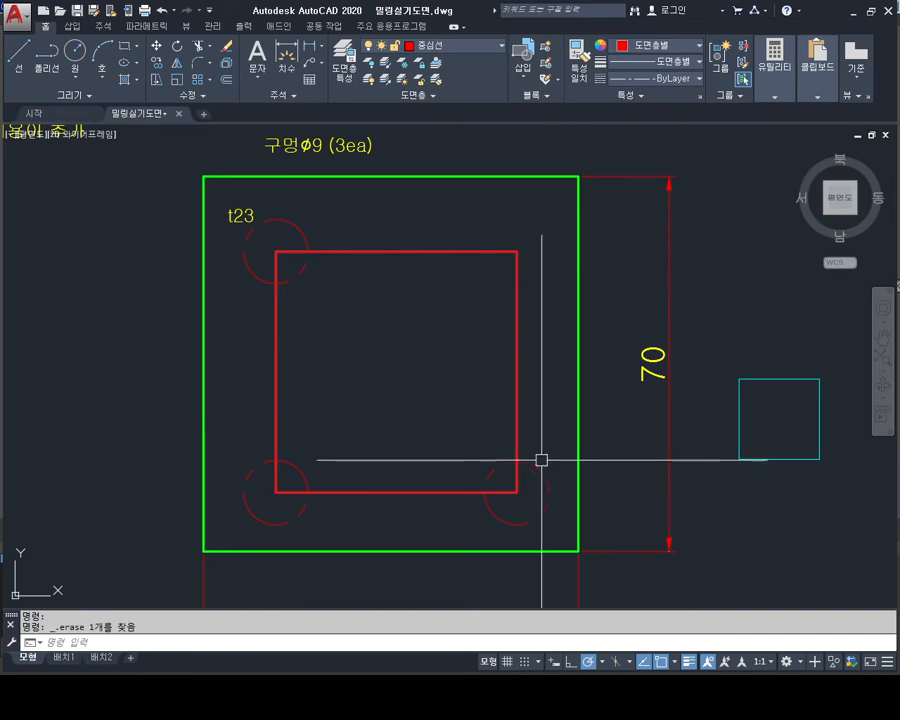
pyautogui.click(536, 464)
pyautogui.press('Delete')
pyautogui.click(308, 272)
pyautogui.press('Delete')
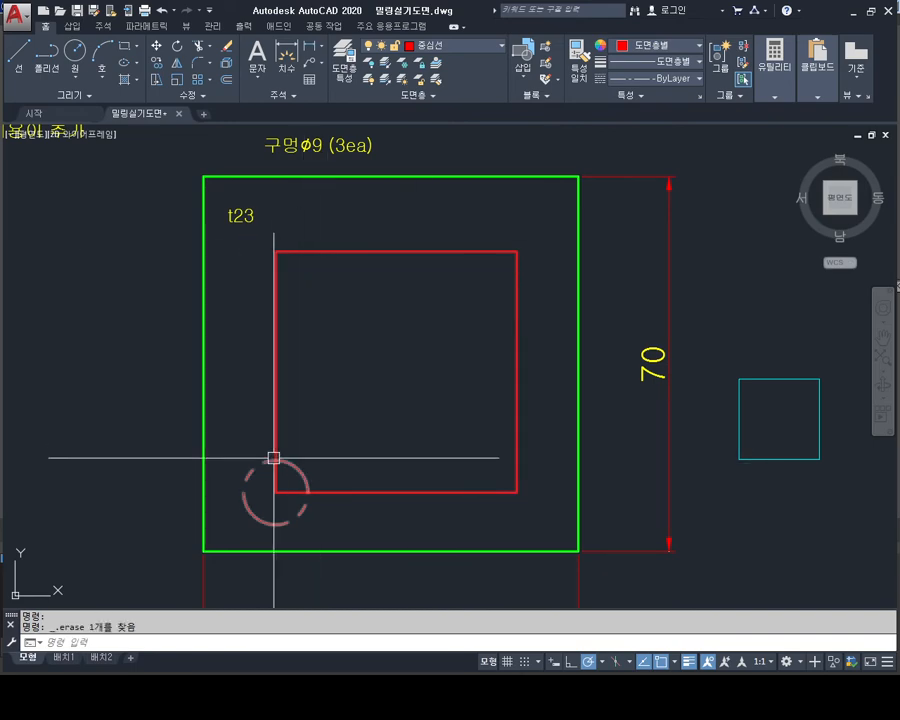
pyautogui.click(274, 460)
pyautogui.press('Delete')
# Step: Fillet the upper-left corner of the red square with radius 6
pyautogui.write('f')
pyautogui.press('Return')
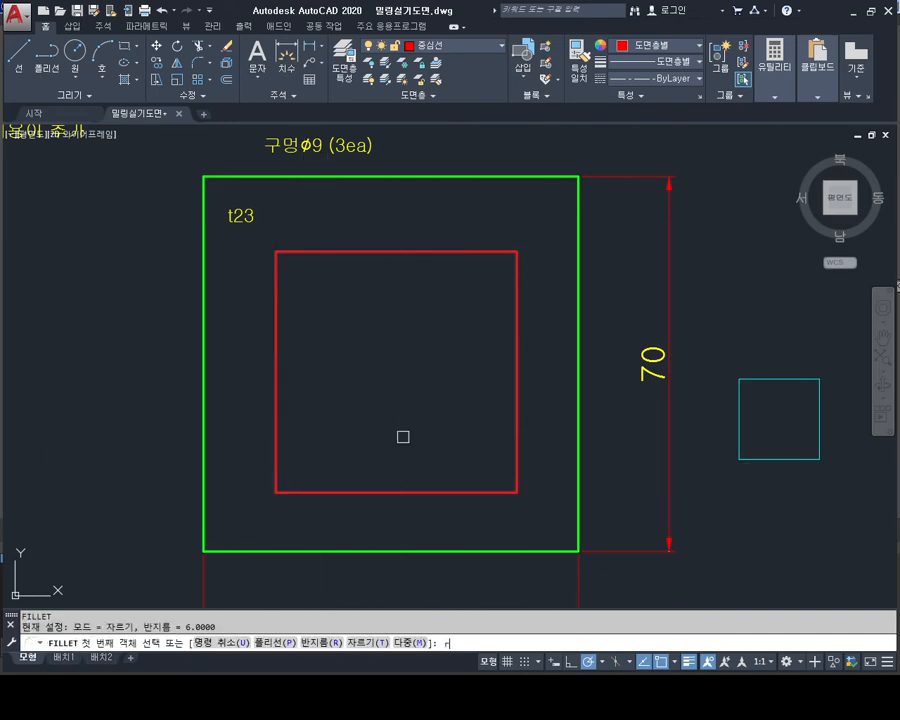
pyautogui.write('r')
pyautogui.press('Return')
pyautogui.write('6')
pyautogui.press('Return')
pyautogui.click(299, 251)
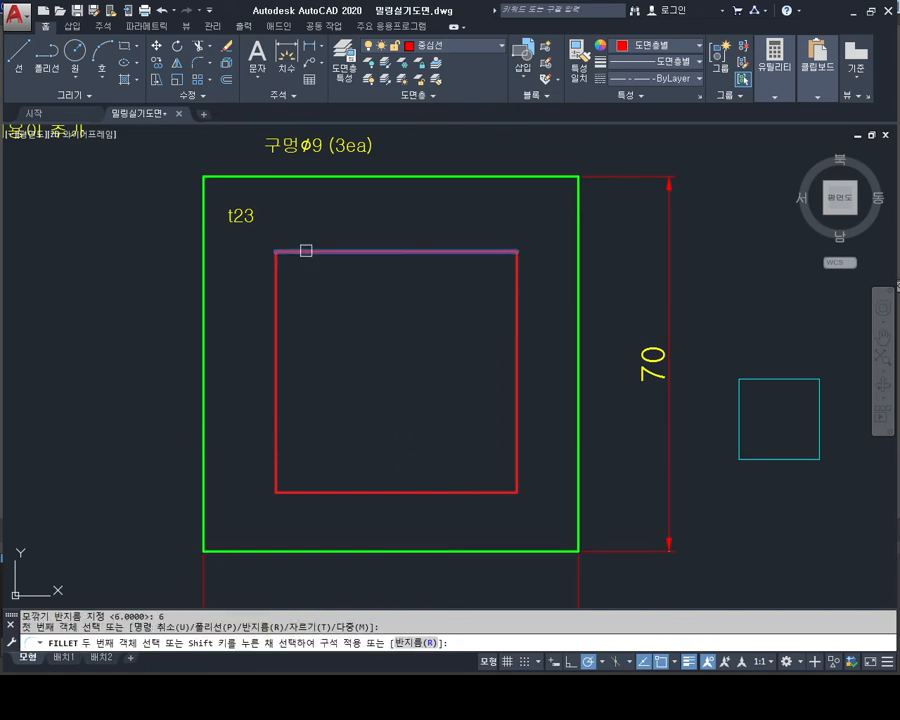
pyautogui.click(275, 330)
# Step: Fillet the remaining three corners of the red square with the same radius
pyautogui.press('Return')
pyautogui.click(275, 460)
pyautogui.click(302, 490)
pyautogui.press('Return')
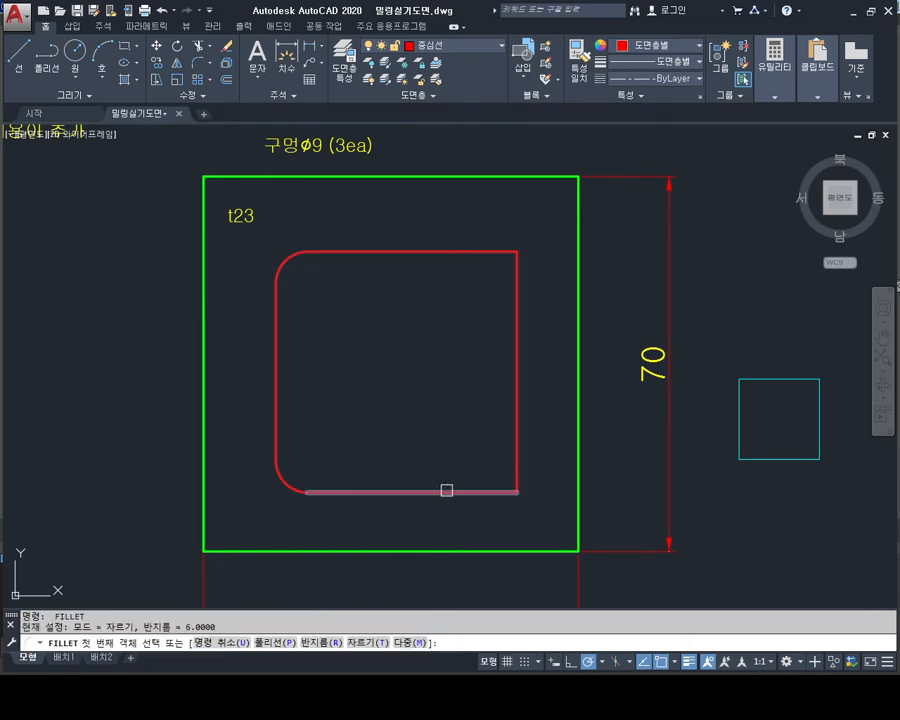
pyautogui.click(446, 489)
pyautogui.click(518, 440)
pyautogui.press('Return')
pyautogui.click(512, 276)
pyautogui.click(484, 252)
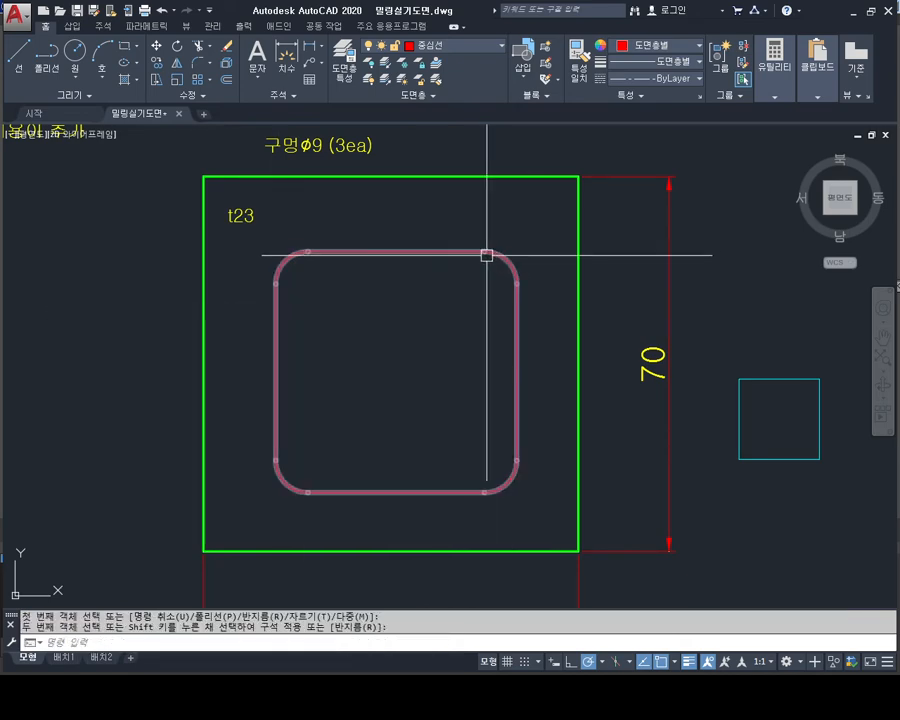
pyautogui.press('Escape')
# Step: Examine the 4-R6 pocket corners on the 상판 drawing and return to the rounded red square
pyautogui.scroll(-3, 404, 310)
pyautogui.moveTo(197, 207)
pyautogui.mouseDown(button='middle')
pyautogui.moveTo(328, 235)
pyautogui.moveTo(331, 277)
pyautogui.moveTo(449, 420)
pyautogui.mouseUp(button='middle')
pyautogui.scroll(-3, 328, 235)
pyautogui.moveTo(408, 269); pyautogui.dragTo(432, 350, button='middle')
pyautogui.scroll(8, 378, 372)
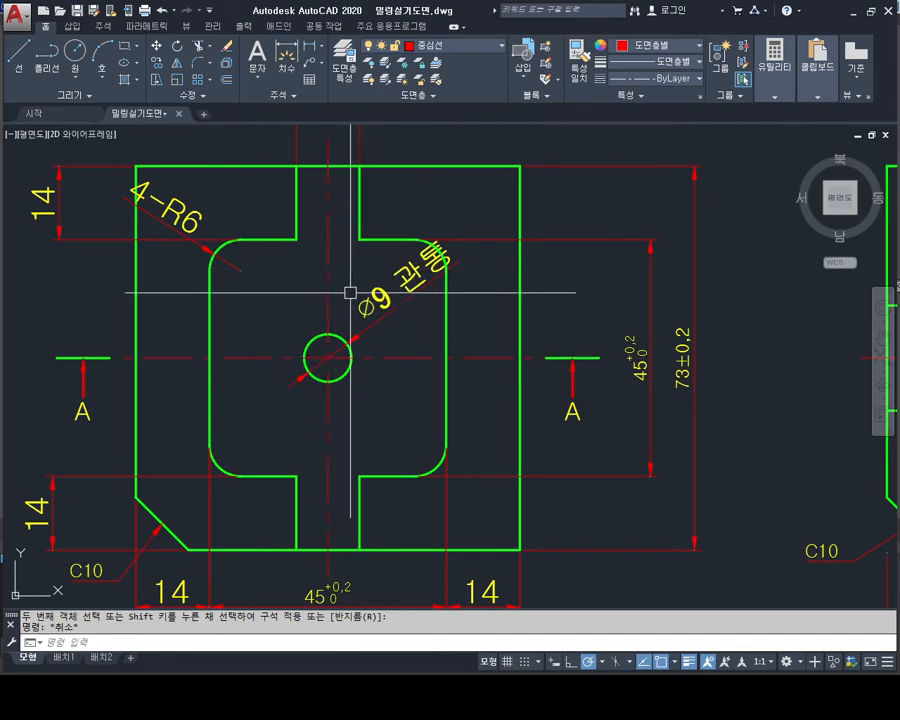
pyautogui.scroll(-6, 350, 293)
pyautogui.scroll(2, 574, 485)
pyautogui.moveTo(574, 485); pyautogui.dragTo(318, 162, button='middle')
pyautogui.scroll(-4, 318, 162)
pyautogui.scroll(8, 486, 294)
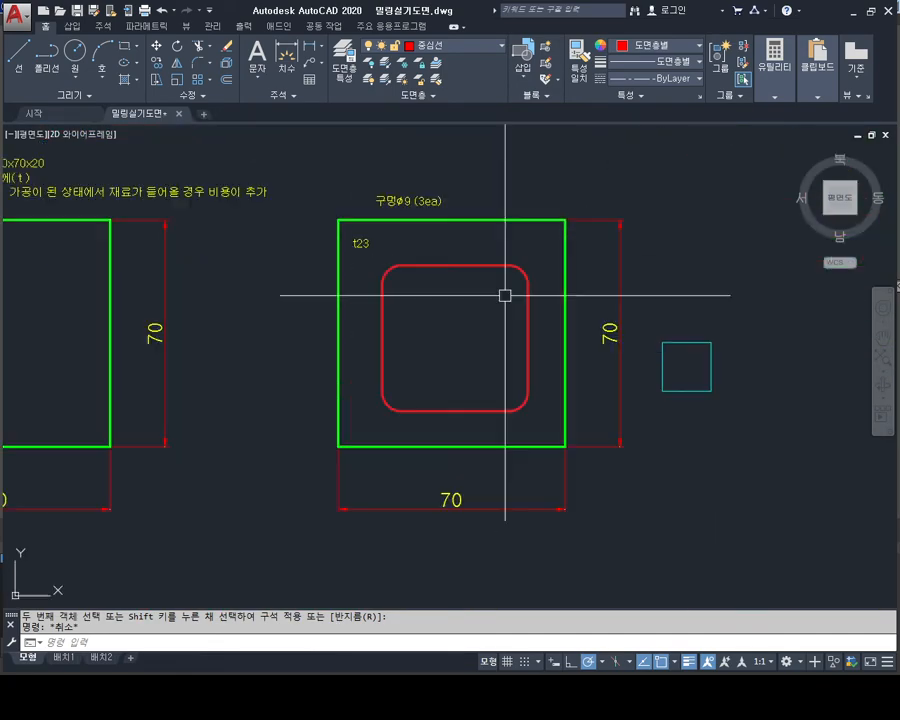
pyautogui.press('Escape')
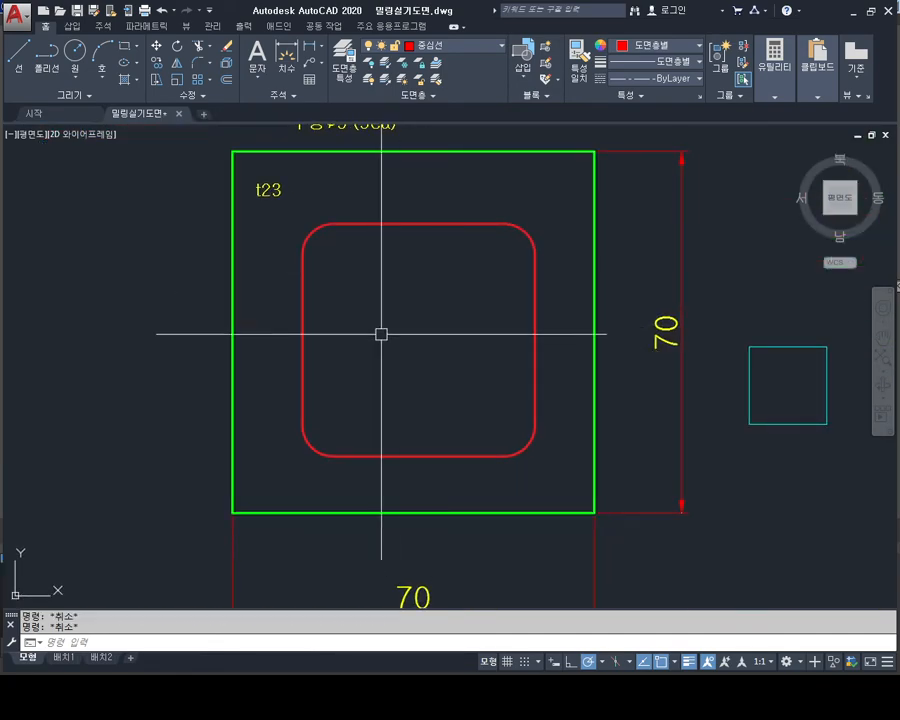
# Step: Move the small cyan square by its centre into the middle of the rounded red square
pyautogui.moveTo(382, 334); pyautogui.dragTo(382, 340, button='middle')
pyautogui.write('m')
pyautogui.press('Return')
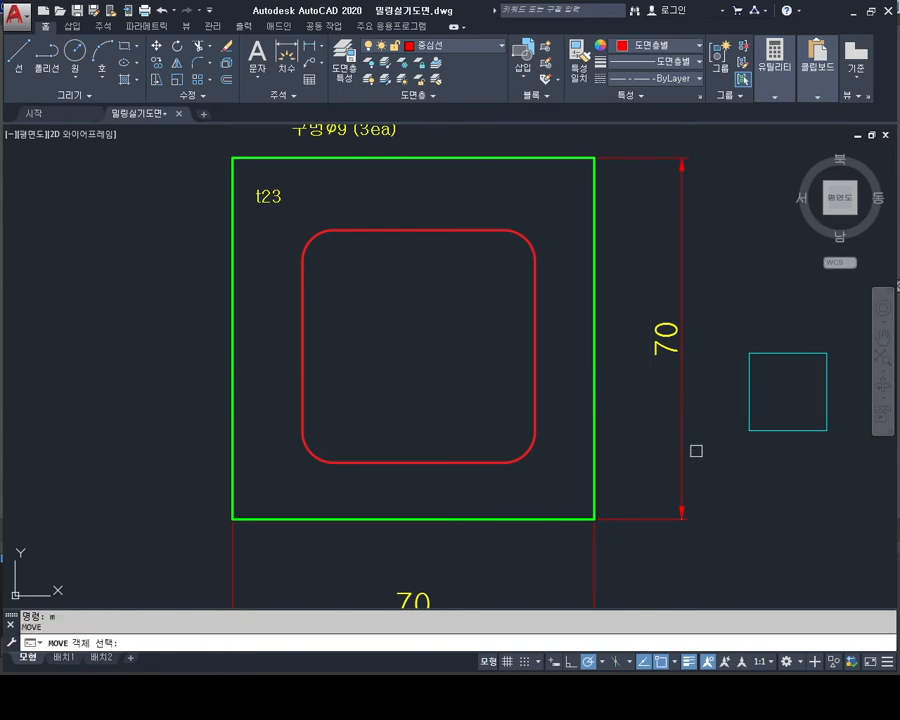
pyautogui.click(746, 428)
pyautogui.press('Return')
pyautogui.click(788, 391)
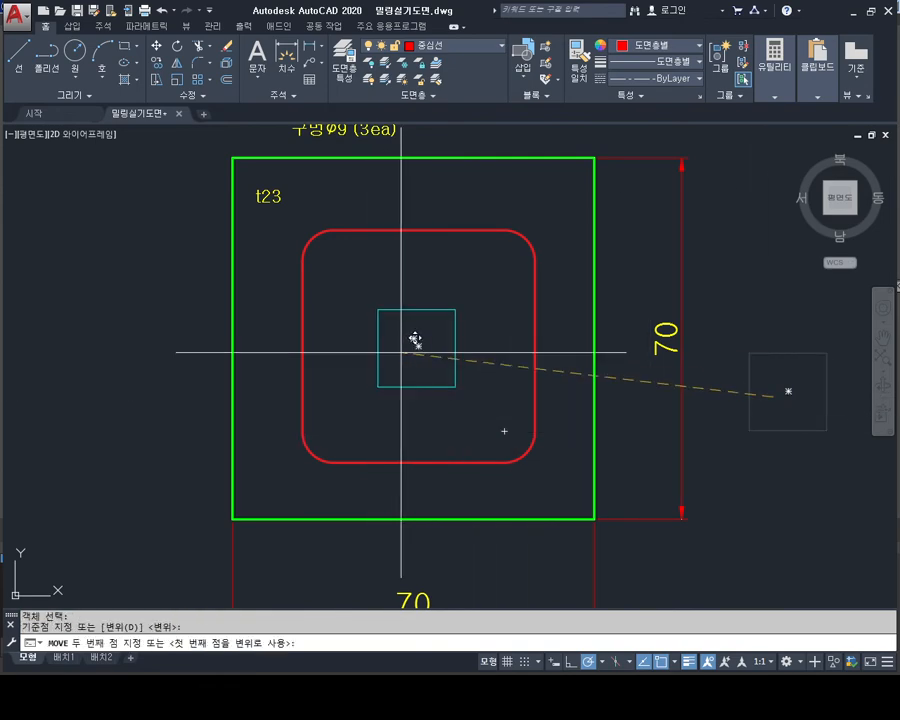
pyautogui.click(418, 341)
pyautogui.press('Escape')
pyautogui.press('Escape')
# Step: Fill the area between the 70x70 outline and the rounded red square with a red SOLID hatch
pyautogui.scroll(2, 430, 362)
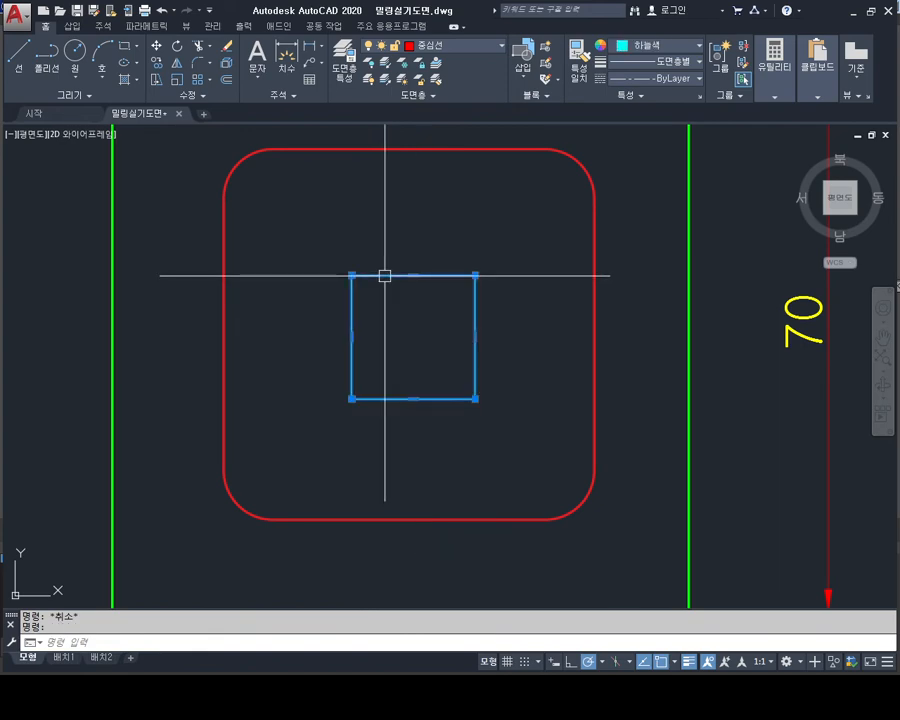
pyautogui.scroll(-2, 385, 275)
pyautogui.moveTo(380, 270); pyautogui.dragTo(390, 312, button='middle')
pyautogui.press('Escape')
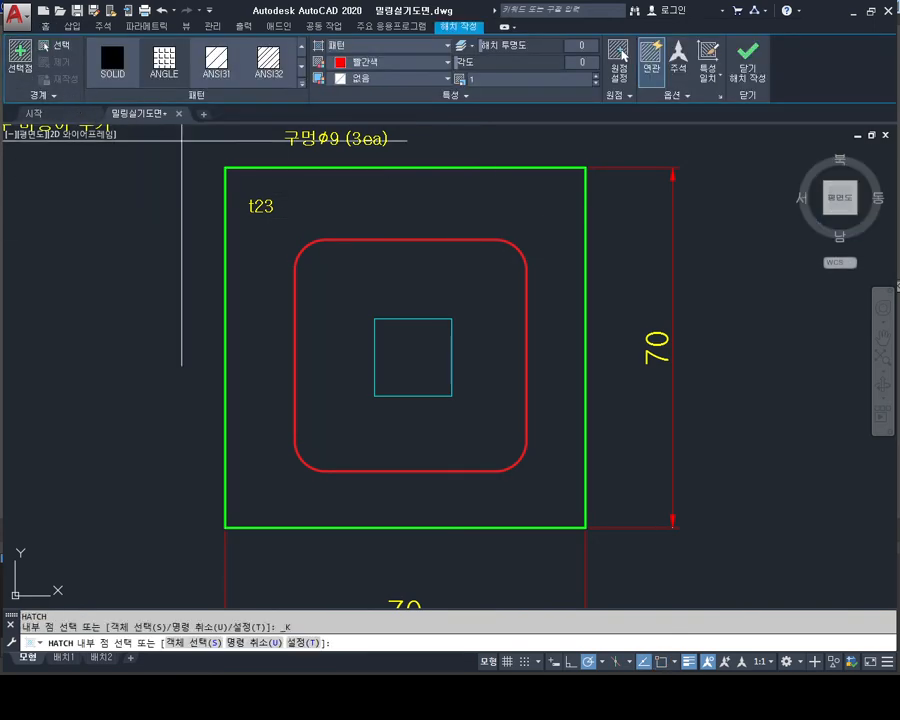
pyautogui.click(260, 198)
pyautogui.click(111, 62)
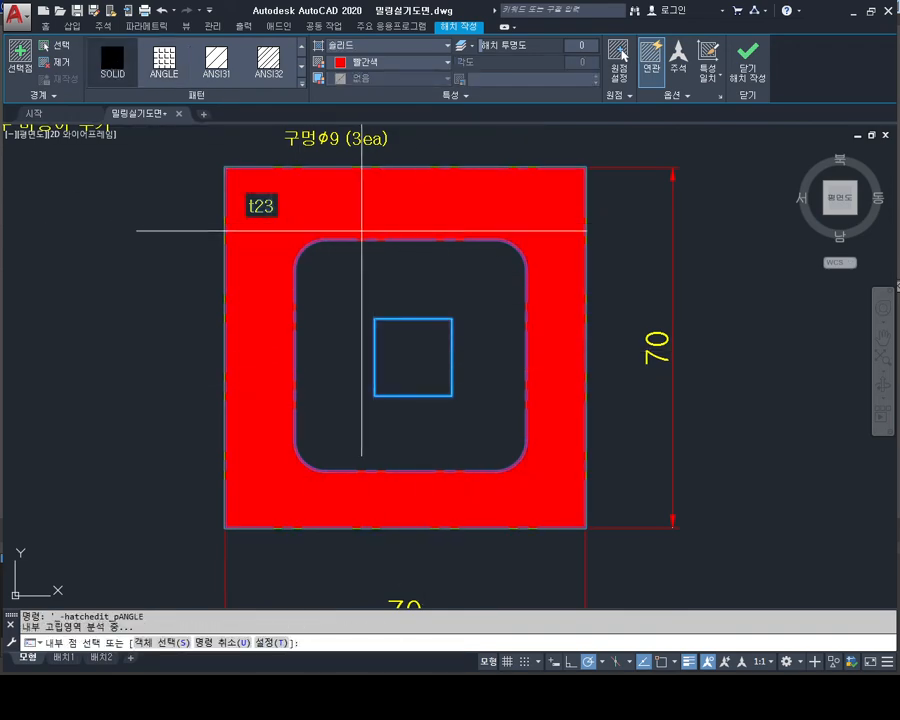
pyautogui.click(437, 354)
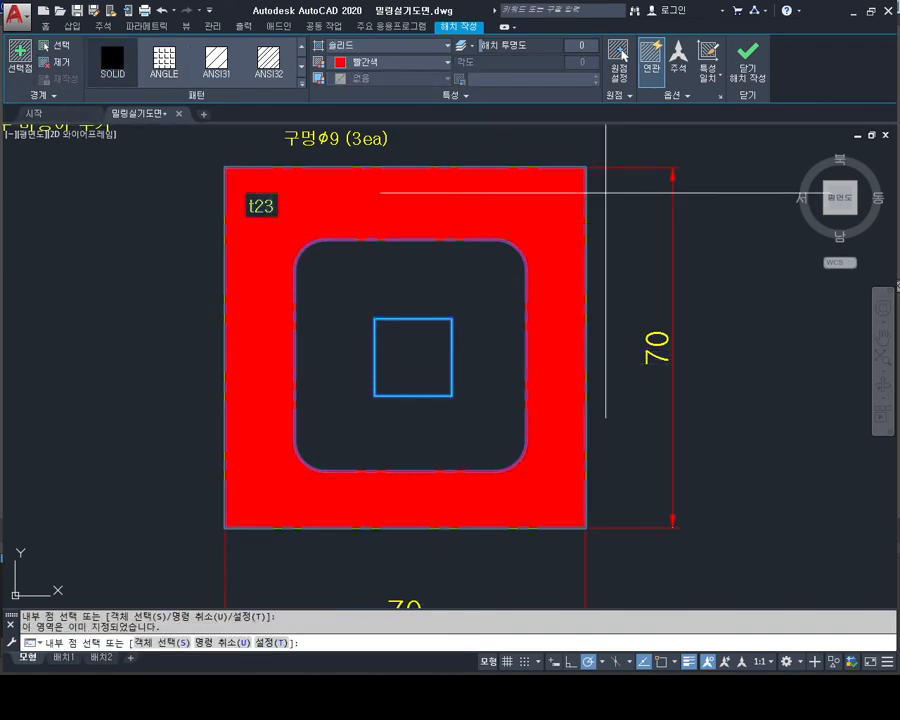
pyautogui.press('Return')
pyautogui.press('Escape')
pyautogui.press('Escape')
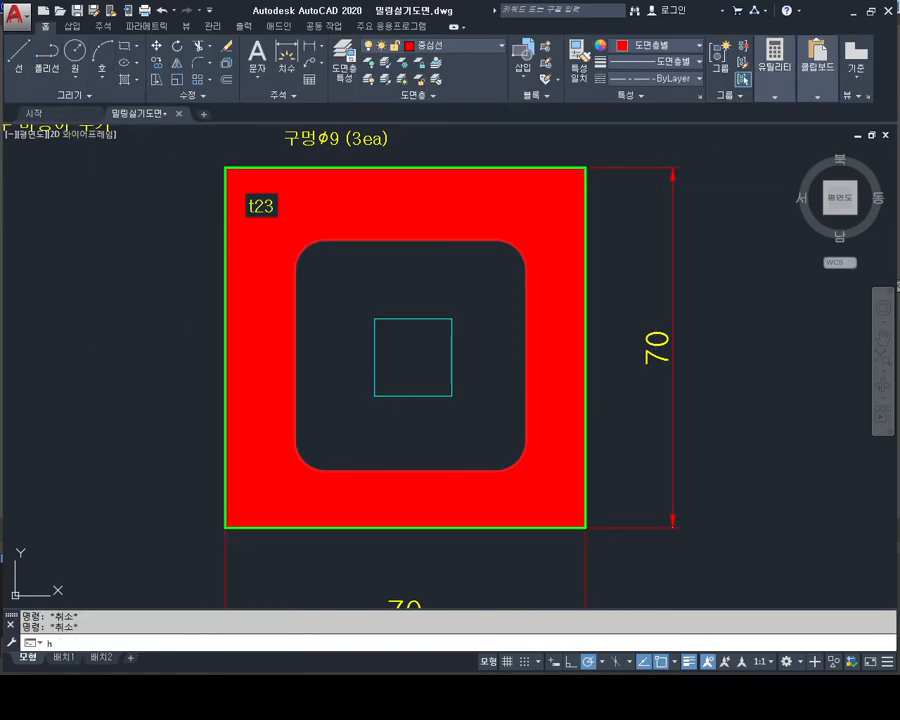
# Step: Fill the small cyan square with a red solid hatch
pyautogui.write('h')
pyautogui.press('Return')
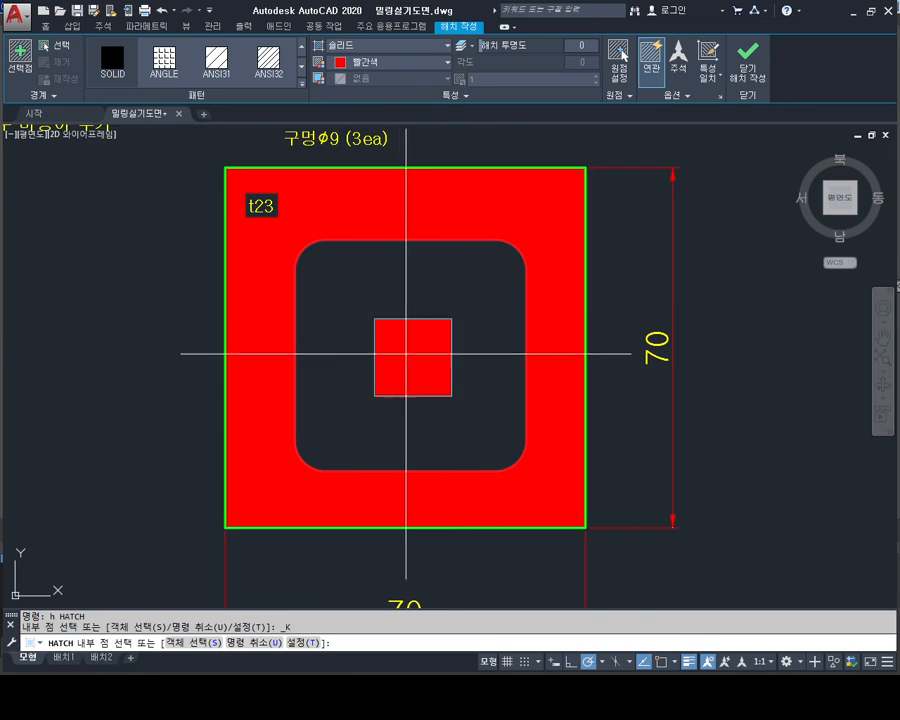
pyautogui.click(409, 356)
pyautogui.press('Return')
pyautogui.press('Escape')
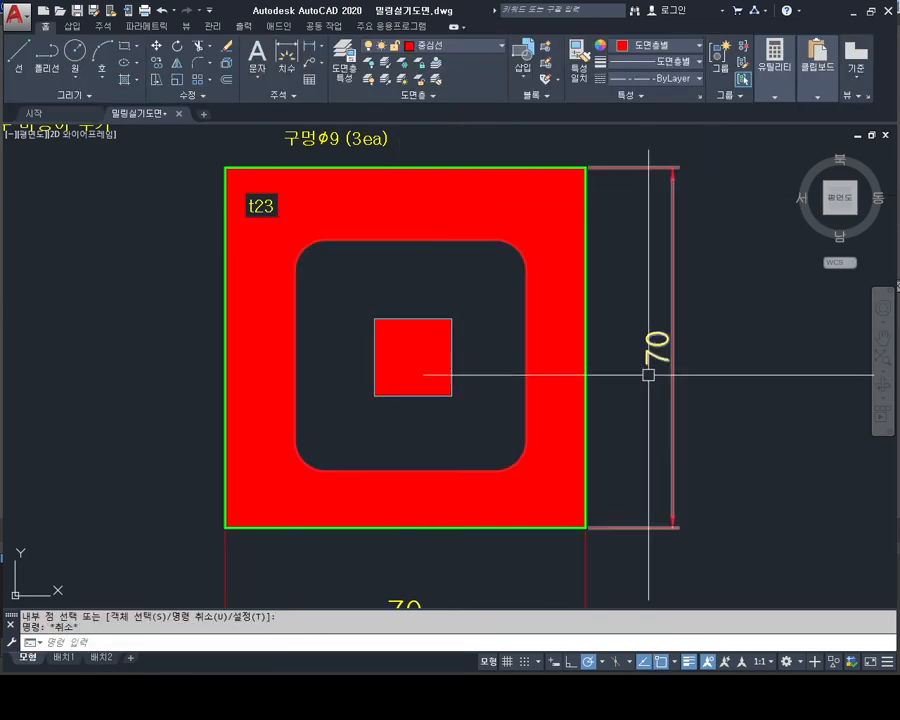
pyautogui.press('Escape')
# Step: Examine the hatched part, then compare the inner profiles on the 상판 and 하판 drawings, including the notched 4-R6 corners
pyautogui.moveTo(582, 397); pyautogui.dragTo(614, 340, button='middle')
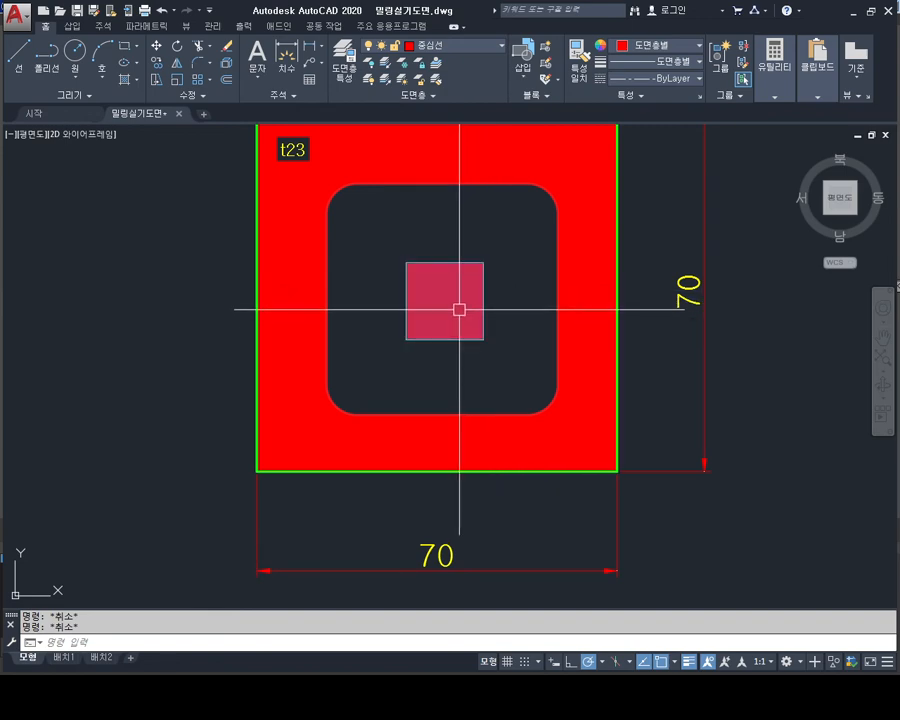
pyautogui.moveTo(426, 286); pyautogui.dragTo(429, 307, button='middle')
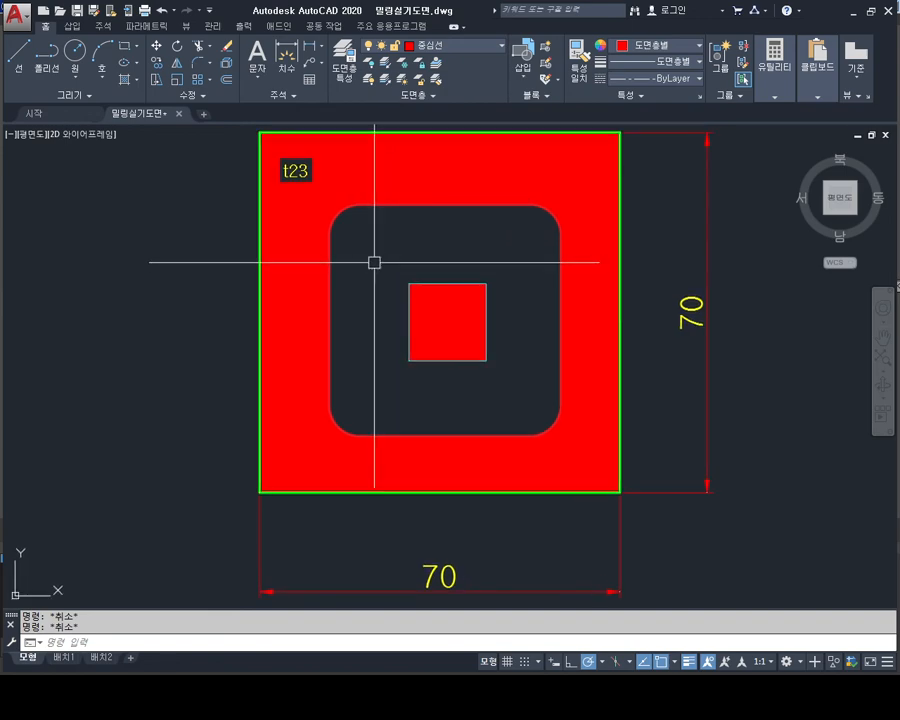
pyautogui.scroll(2, 374, 262)
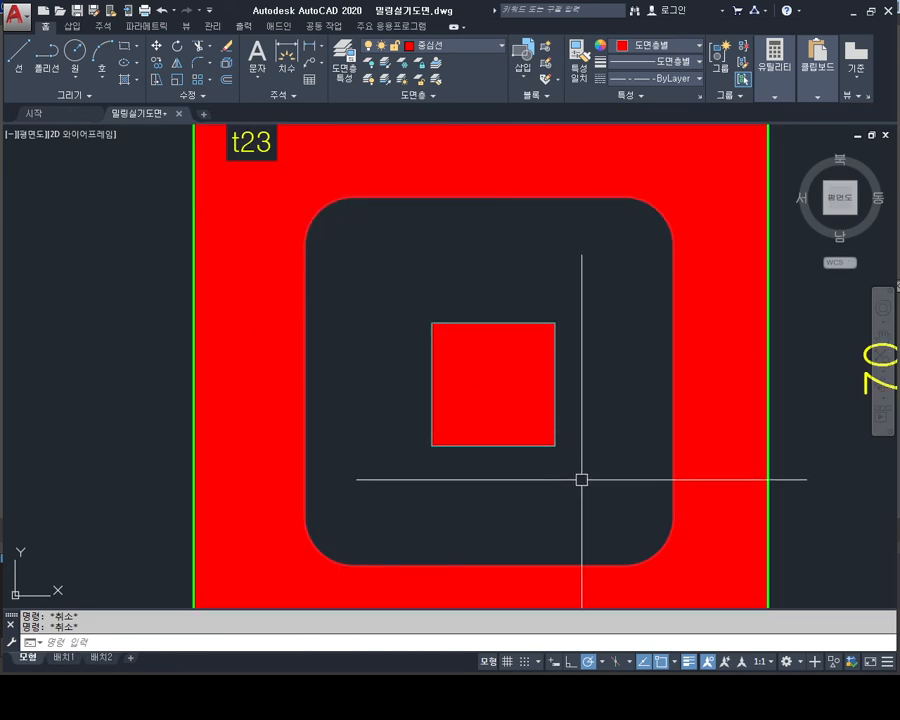
pyautogui.scroll(-4, 420, 307)
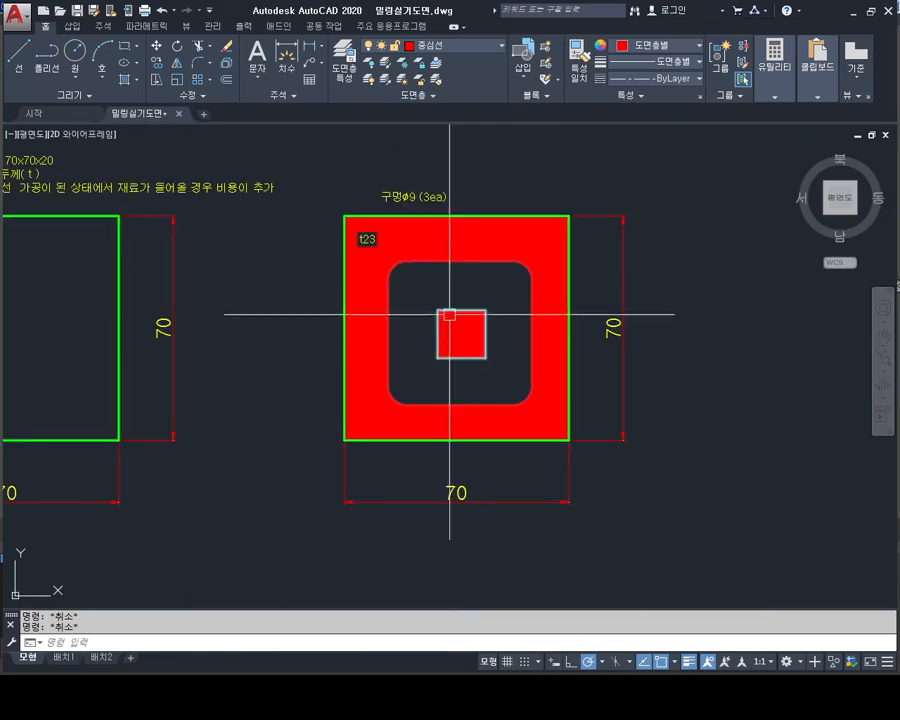
pyautogui.moveTo(411, 337); pyautogui.dragTo(564, 327, button='middle')
pyautogui.scroll(-2, 426, 319)
pyautogui.moveTo(267, 316)
pyautogui.mouseDown(button='middle')
pyautogui.moveTo(414, 330)
pyautogui.moveTo(609, 325)
pyautogui.mouseUp(button='middle')
pyautogui.scroll(-4, 573, 303)
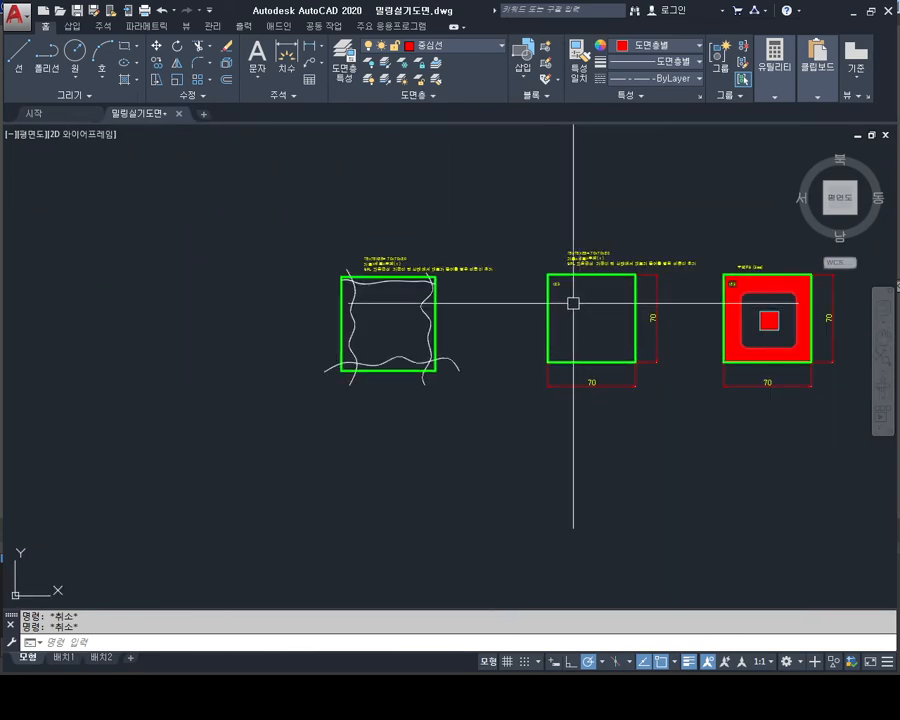
pyautogui.moveTo(455, 203)
pyautogui.mouseDown(button='middle')
pyautogui.moveTo(466, 368)
pyautogui.moveTo(481, 437)
pyautogui.mouseUp(button='middle')
pyautogui.scroll(4, 422, 376)
pyautogui.moveTo(468, 329); pyautogui.dragTo(516, 600, button='middle')
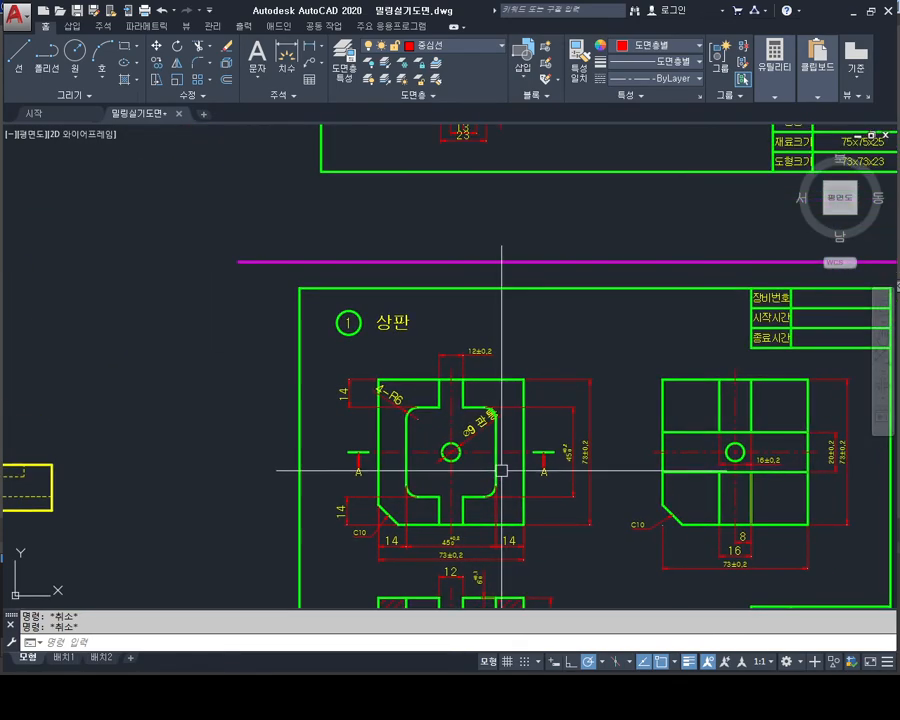
pyautogui.scroll(-2, 503, 443)
pyautogui.moveTo(514, 431); pyautogui.dragTo(499, 542, button='middle')
pyautogui.scroll(2, 484, 279)
pyautogui.moveTo(484, 279); pyautogui.dragTo(476, 387, button='middle')
pyautogui.scroll(2, 458, 283)
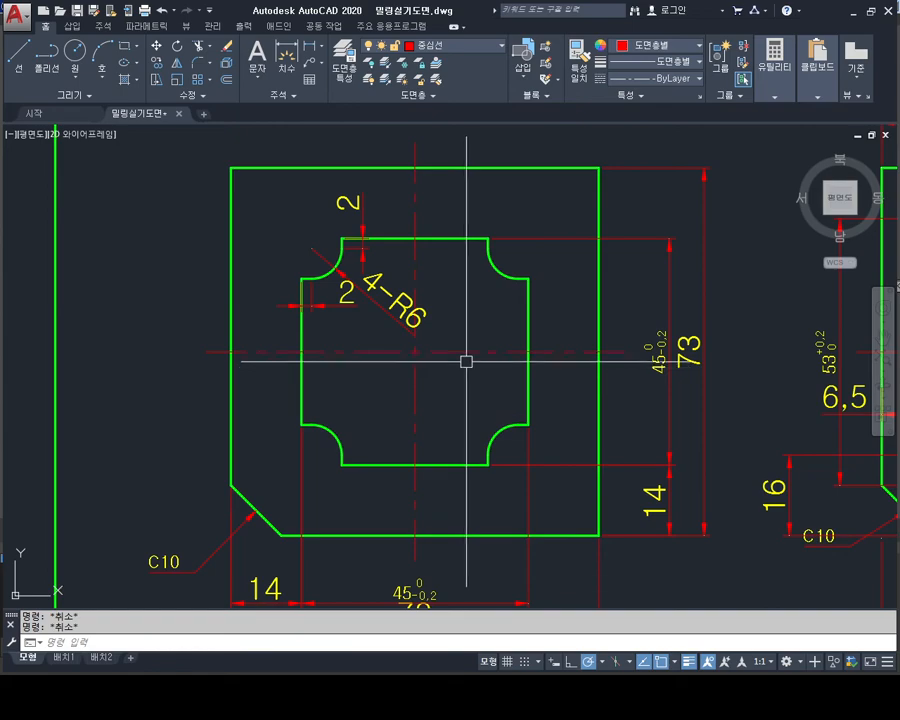
pyautogui.scroll(-6, 468, 364)
pyautogui.moveTo(540, 419)
pyautogui.mouseDown(button='middle')
pyautogui.moveTo(575, 430)
pyautogui.moveTo(523, 386)
pyautogui.mouseUp(button='middle')
pyautogui.scroll(-2, 523, 386)
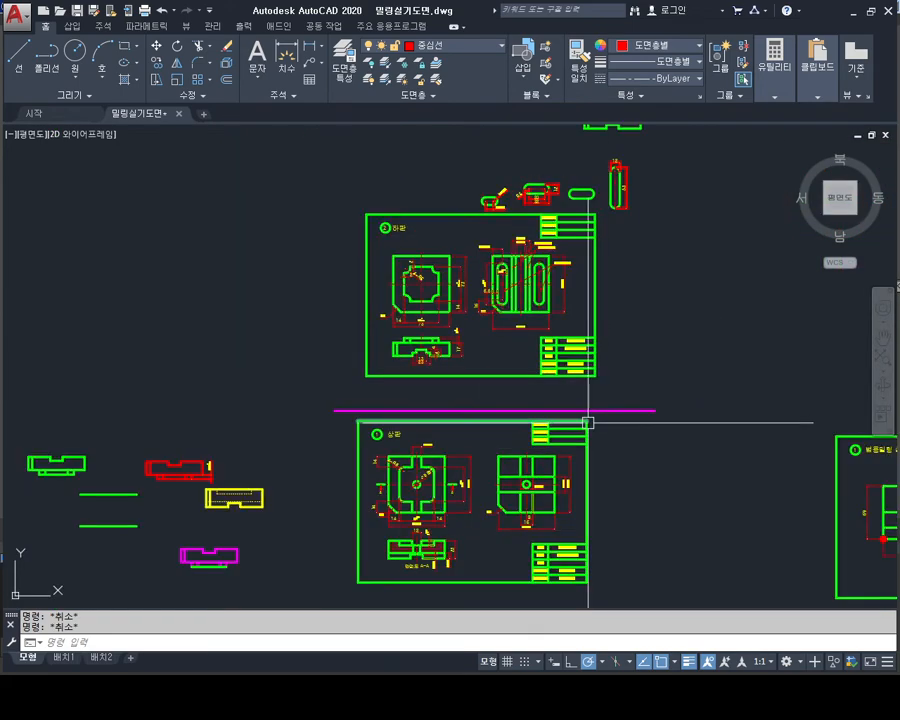
# Step: Dimension the horizontal gap between the small hatched square's lower-right corner and the surrounding rounded profile
pyautogui.moveTo(640, 470); pyautogui.dragTo(472, 312, button='middle')
pyautogui.scroll(2, 571, 572)
pyautogui.moveTo(571, 572)
pyautogui.mouseDown(button='middle')
pyautogui.moveTo(476, 462)
pyautogui.moveTo(410, 432)
pyautogui.moveTo(623, 388)
pyautogui.mouseUp(button='middle')
pyautogui.scroll(8, 476, 462)
pyautogui.moveTo(467, 347); pyautogui.dragTo(514, 379, button='middle')
pyautogui.click(311, 50)
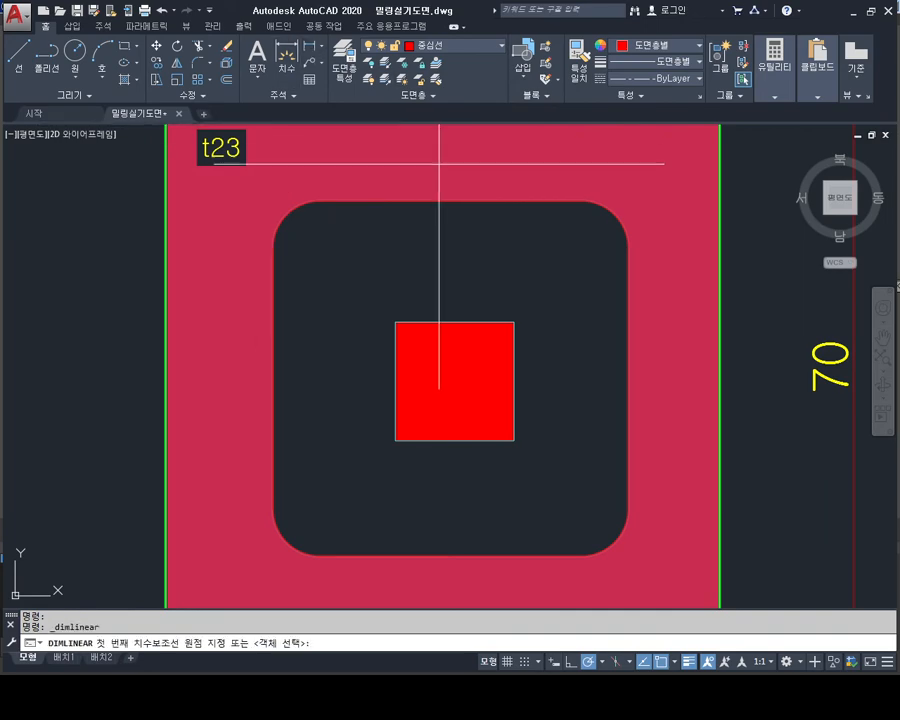
pyautogui.click(628, 440)
pyautogui.click(591, 489)
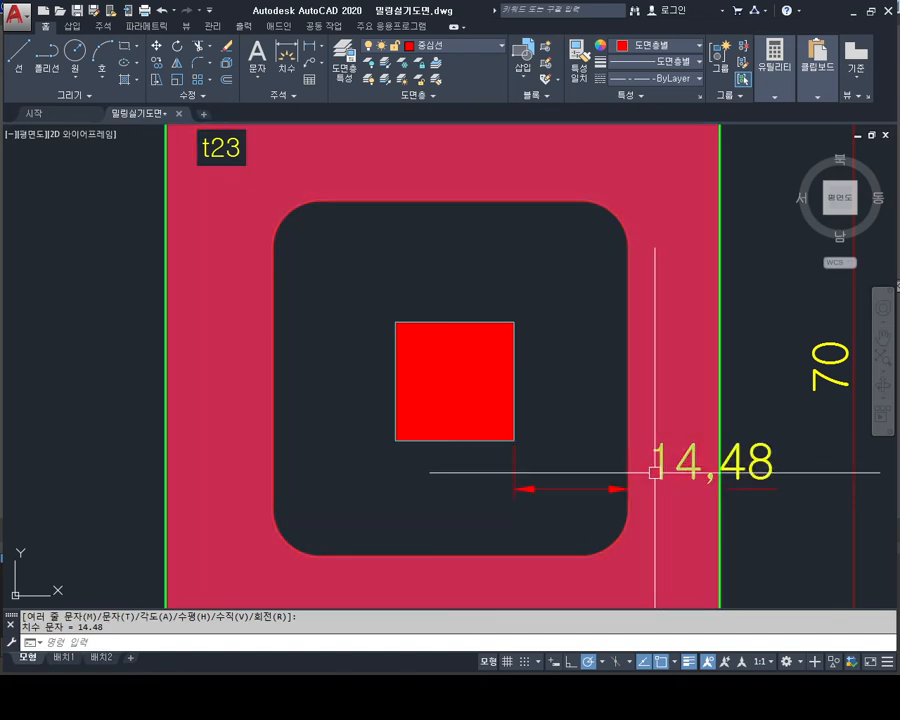
# Step: Dimension the horizontal gap between the rounded profile's right side and the 70x70 outline's right edge
pyautogui.scroll(-2, 660, 459)
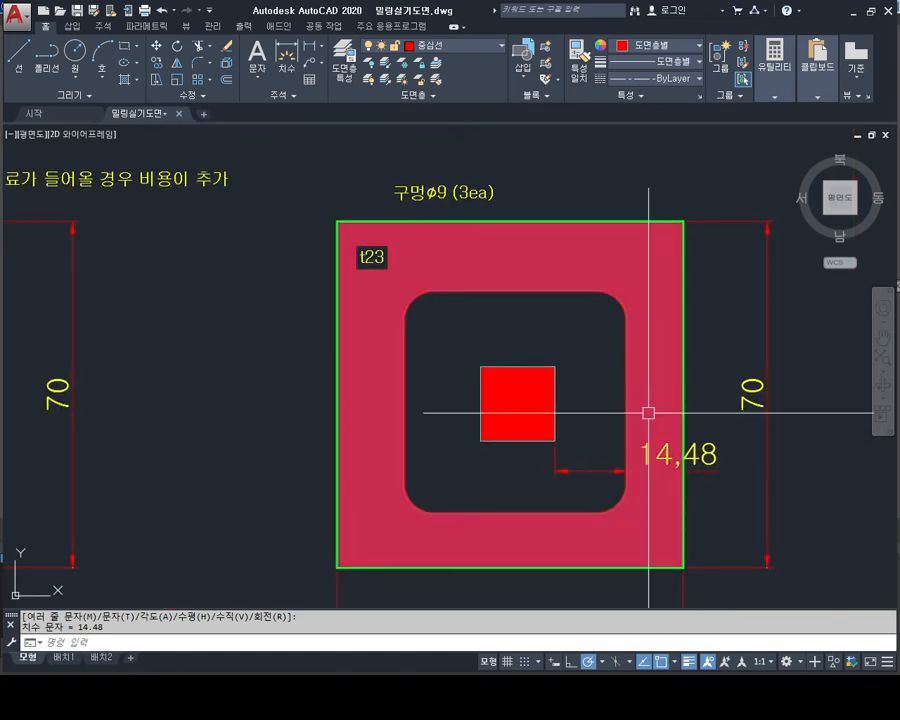
pyautogui.press('Return')
pyautogui.click(626, 320)
pyautogui.click(683, 332)
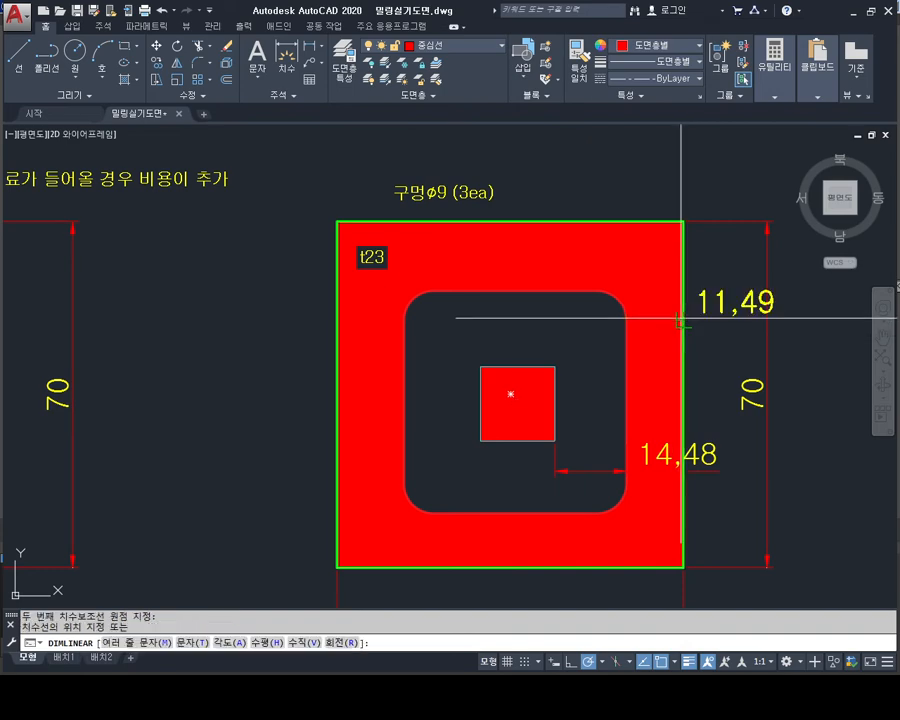
pyautogui.click(652, 370)
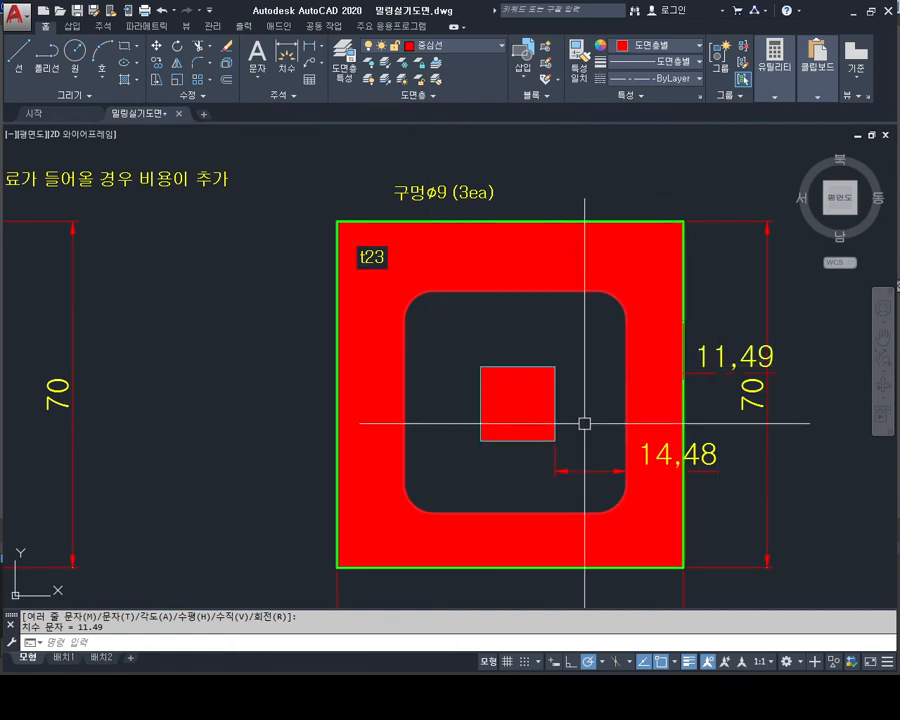
# Step: Examine the notched 4-R6 profile on the 하판 drawing and the 상판 drawing, and compare them with the hatched part
pyautogui.scroll(-5, 472, 356)
pyautogui.moveTo(472, 326)
pyautogui.mouseDown(button='middle')
pyautogui.moveTo(577, 487)
pyautogui.moveTo(664, 574)
pyautogui.mouseUp(button='middle')
pyautogui.moveTo(338, 179)
pyautogui.mouseDown(button='middle')
pyautogui.moveTo(462, 352)
pyautogui.moveTo(508, 507)
pyautogui.mouseUp(button='middle')
pyautogui.scroll(6, 392, 222)
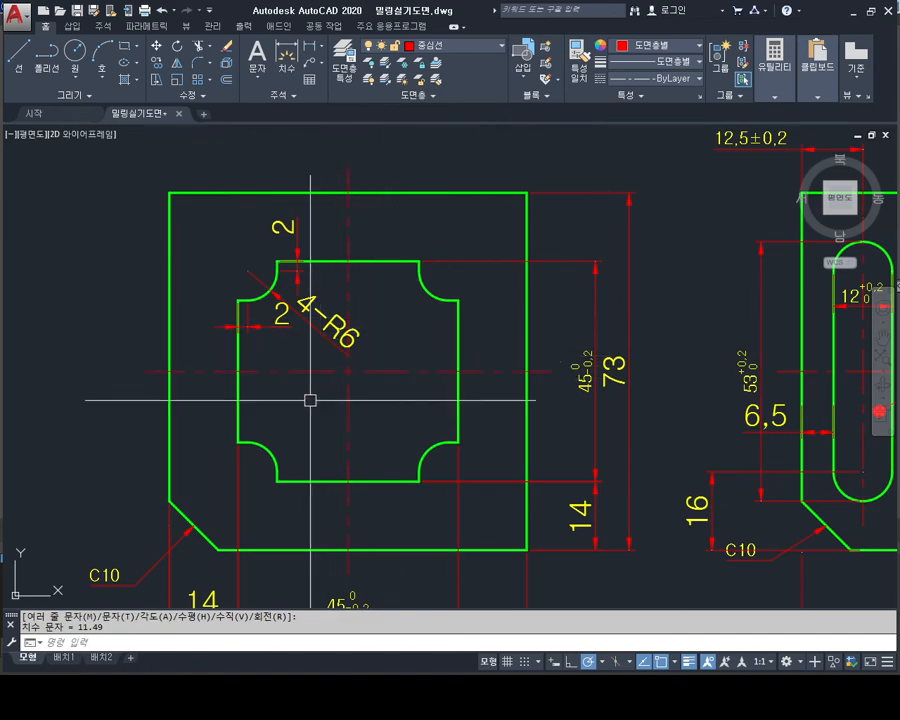
pyautogui.scroll(-2, 450, 450)
pyautogui.moveTo(514, 482); pyautogui.dragTo(247, 80, button='middle')
pyautogui.scroll(-4, 416, 257)
pyautogui.moveTo(416, 257); pyautogui.dragTo(236, 80, button='middle')
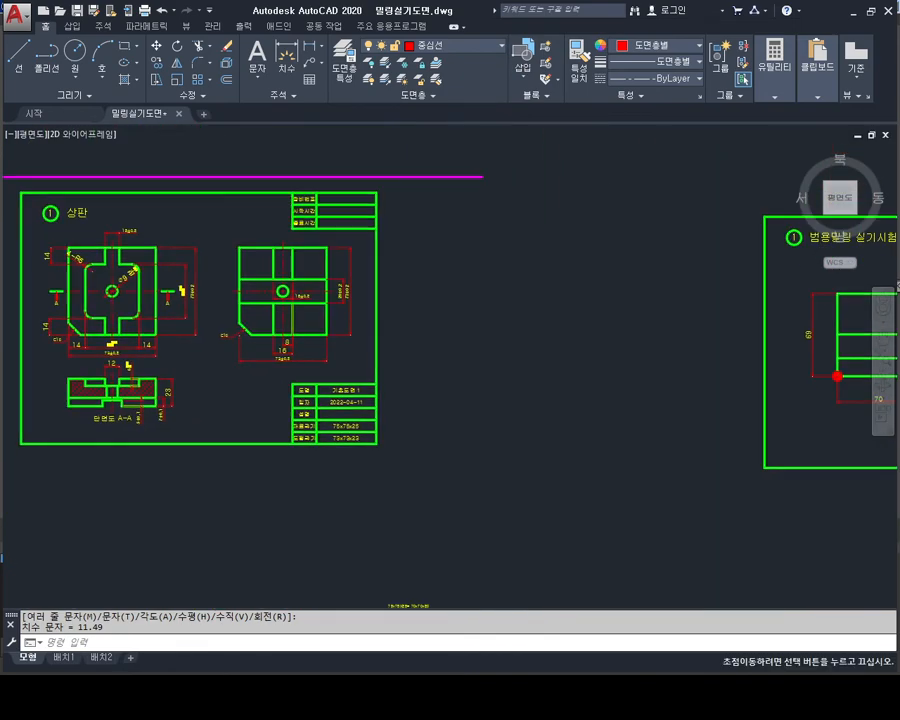
pyautogui.moveTo(624, 473); pyautogui.dragTo(203, 291, button='middle')
pyautogui.moveTo(382, 416)
pyautogui.mouseDown(button='middle')
pyautogui.moveTo(442, 348)
pyautogui.moveTo(508, 321)
pyautogui.mouseUp(button='middle')
pyautogui.scroll(5, 315, 387)
pyautogui.moveTo(298, 386); pyautogui.dragTo(403, 375, button='middle')
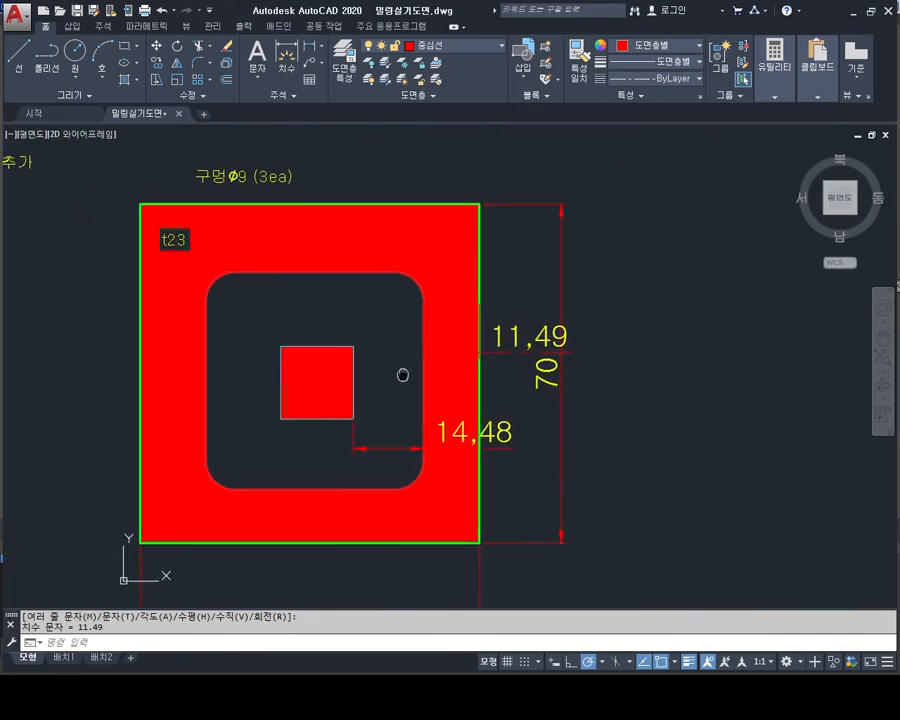
pyautogui.scroll(2, 403, 375)
pyautogui.scroll(-6, 428, 386)
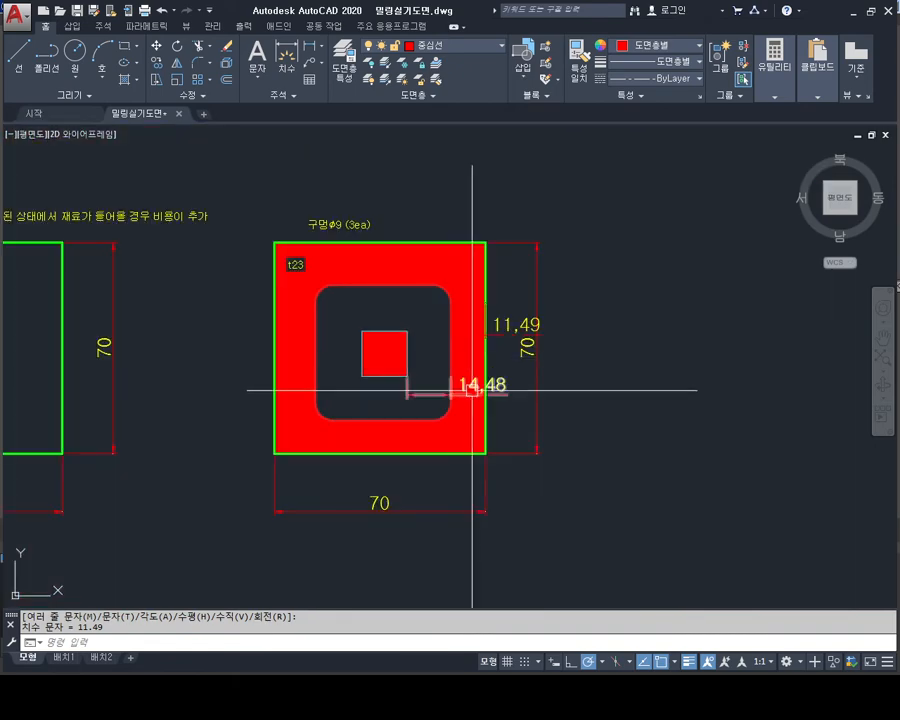
pyautogui.press('Escape')
pyautogui.press('Escape')
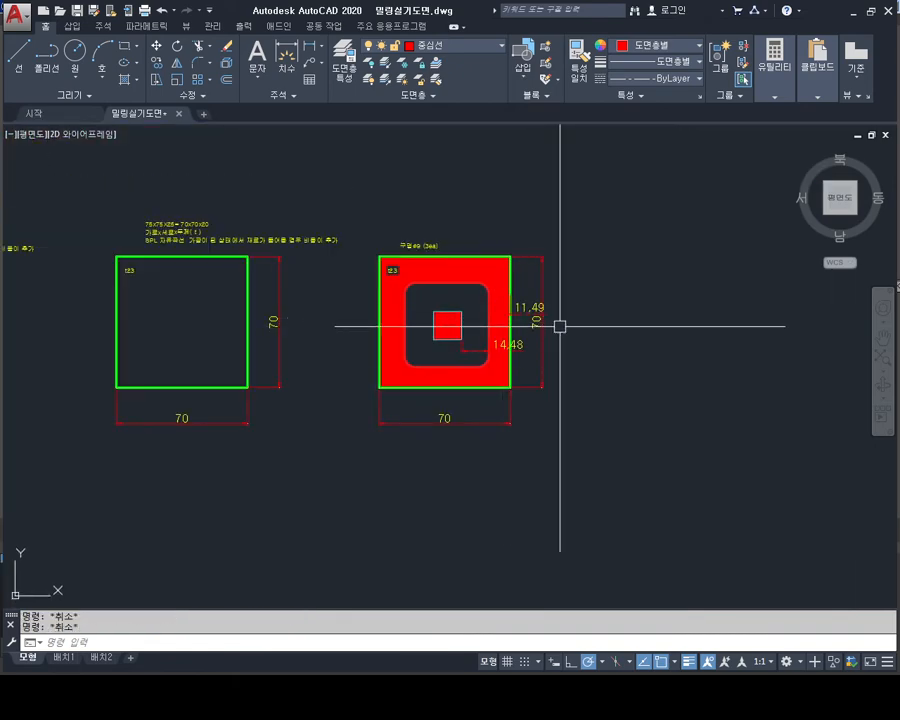
# Step: Copy the whole hatched 70x70 part with its notes and dimensions into the empty space below it
pyautogui.click(599, 177)
pyautogui.click(356, 474)
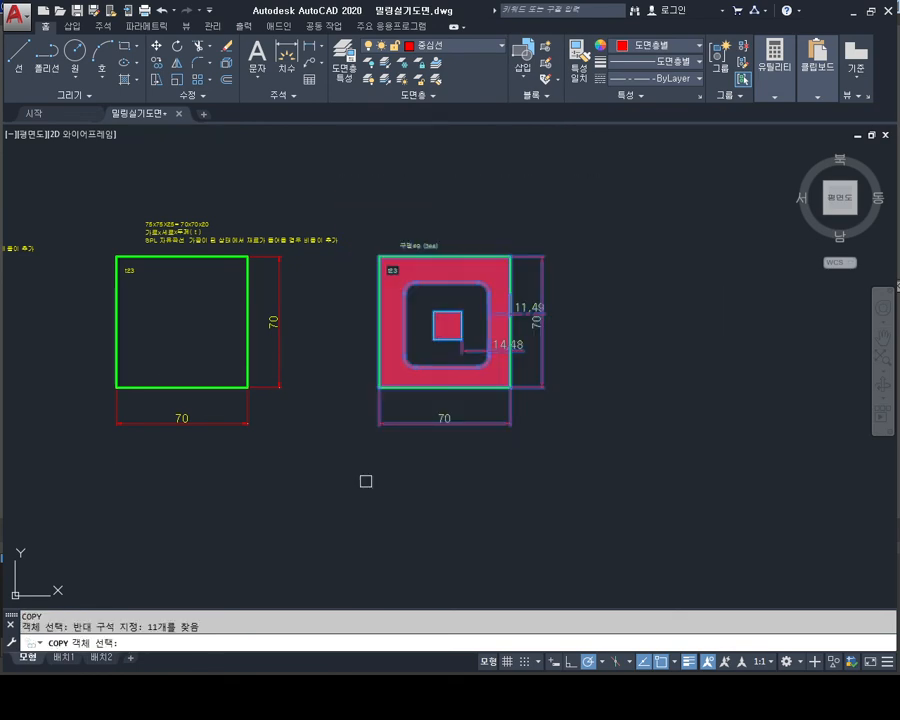
pyautogui.press('space')
pyautogui.click(415, 368)
pyautogui.moveTo(407, 530)
pyautogui.mouseDown(button='middle')
pyautogui.moveTo(400, 217)
pyautogui.moveTo(425, 374)
pyautogui.mouseUp(button='middle')
pyautogui.click(397, 236)
pyautogui.press('Escape')
pyautogui.scroll(2, 425, 374)
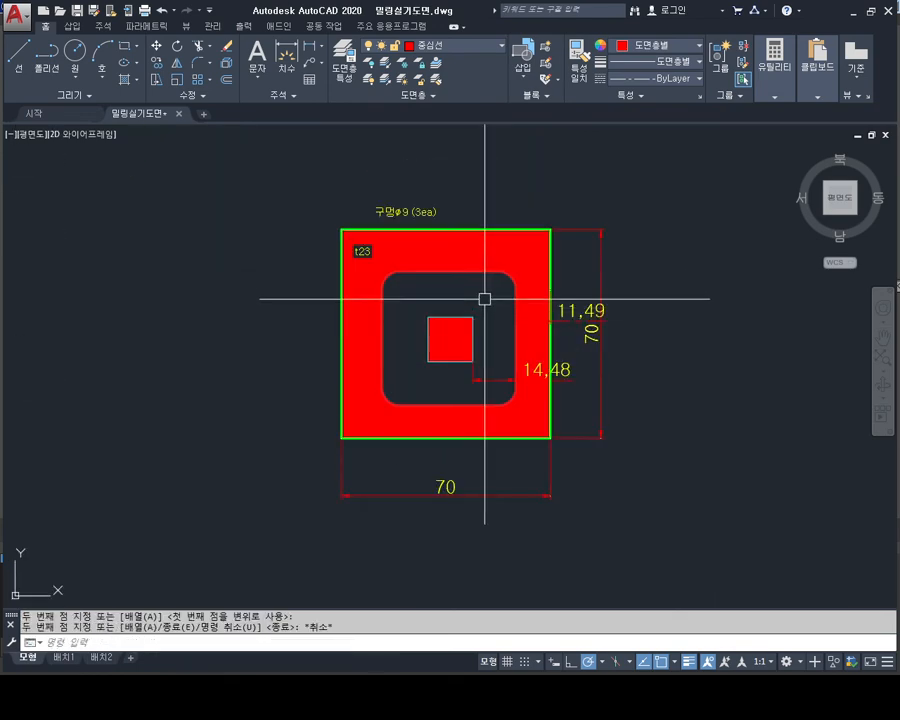
pyautogui.press('Escape')
pyautogui.press('Escape')
pyautogui.click(534, 247)
pyautogui.press('Escape')
pyautogui.press('Escape')
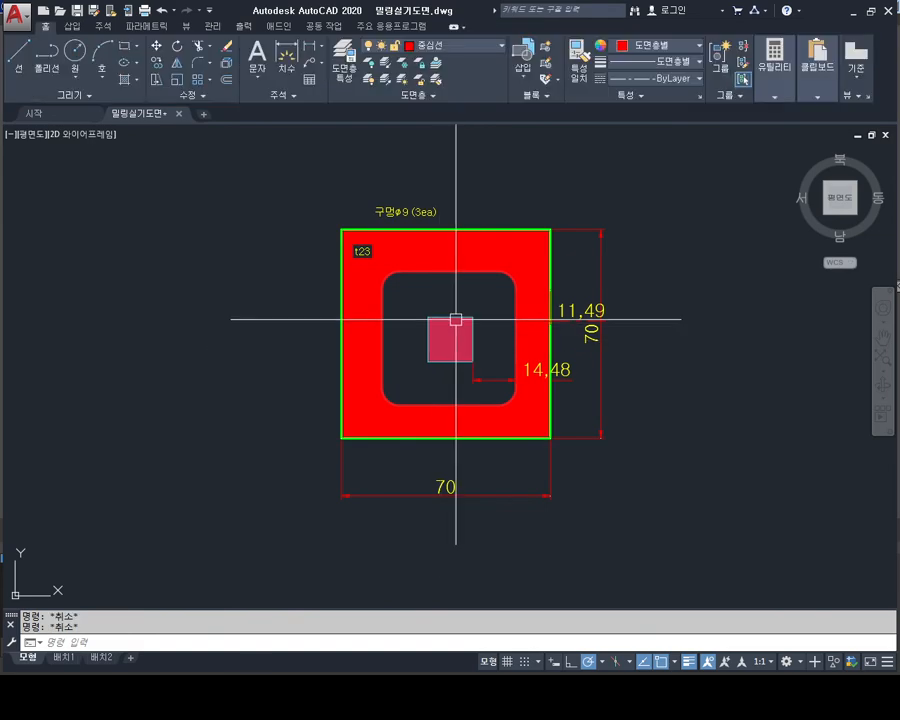
# Step: Erase the small square, the rounded profile and both red hatches from the copied part
pyautogui.click(456, 319)
pyautogui.press('Delete')
pyautogui.moveTo(468, 304); pyautogui.dragTo(449, 324)
pyautogui.press('Delete')
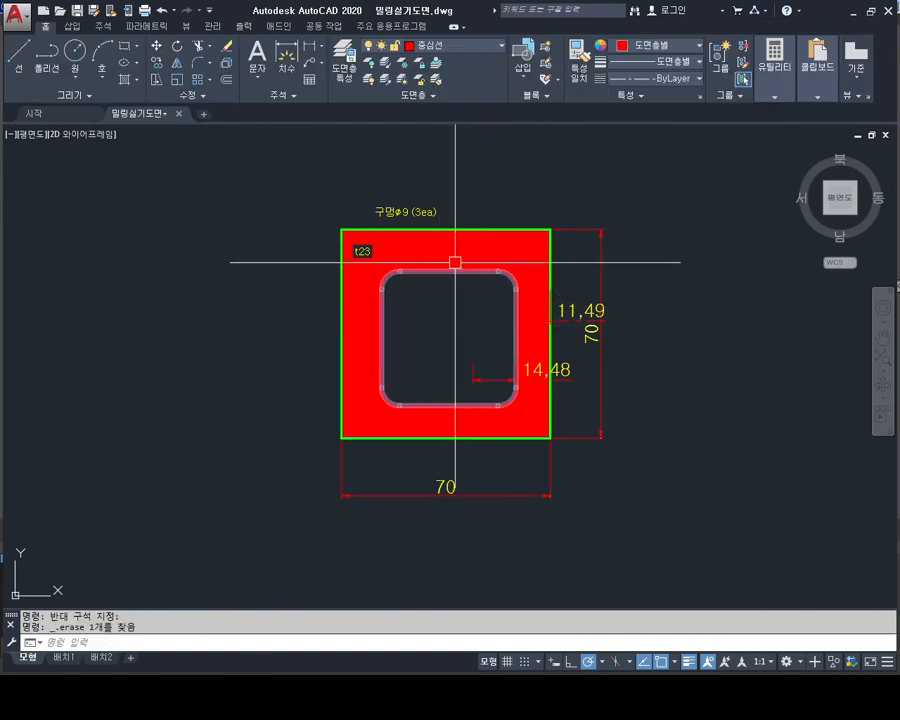
pyautogui.click(452, 257)
pyautogui.press('Delete')
pyautogui.click(482, 242)
pyautogui.click(468, 291)
pyautogui.press('Delete')
# Step: Erase all dimensions from the copied part, leaving its square outline and the t23 and hole notes
pyautogui.click(677, 249)
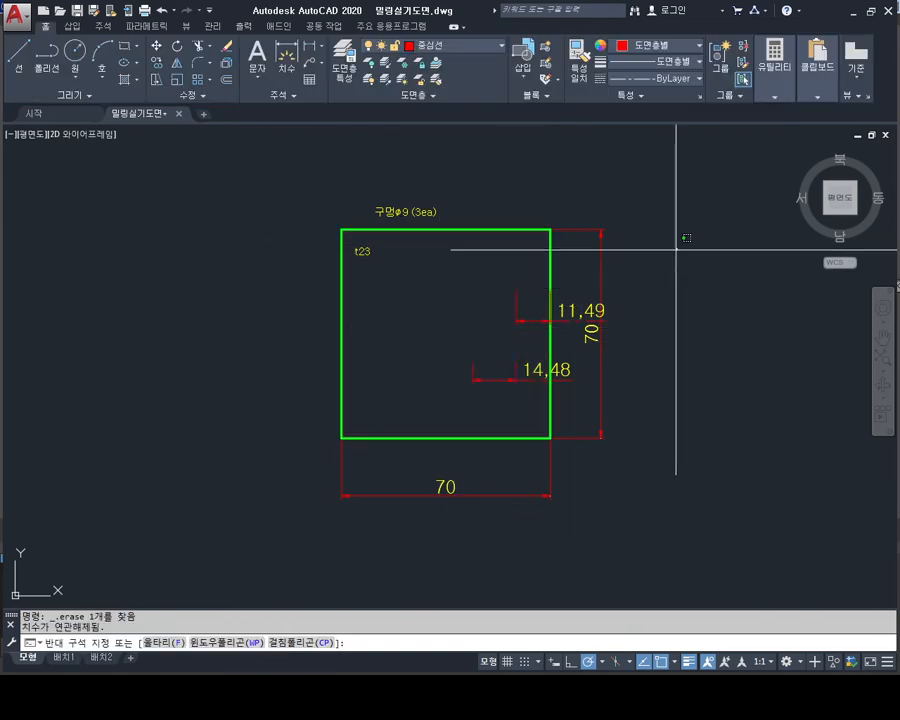
pyautogui.click(597, 382)
pyautogui.press('Delete')
pyautogui.click(617, 336)
pyautogui.click(582, 396)
pyautogui.press('Delete')
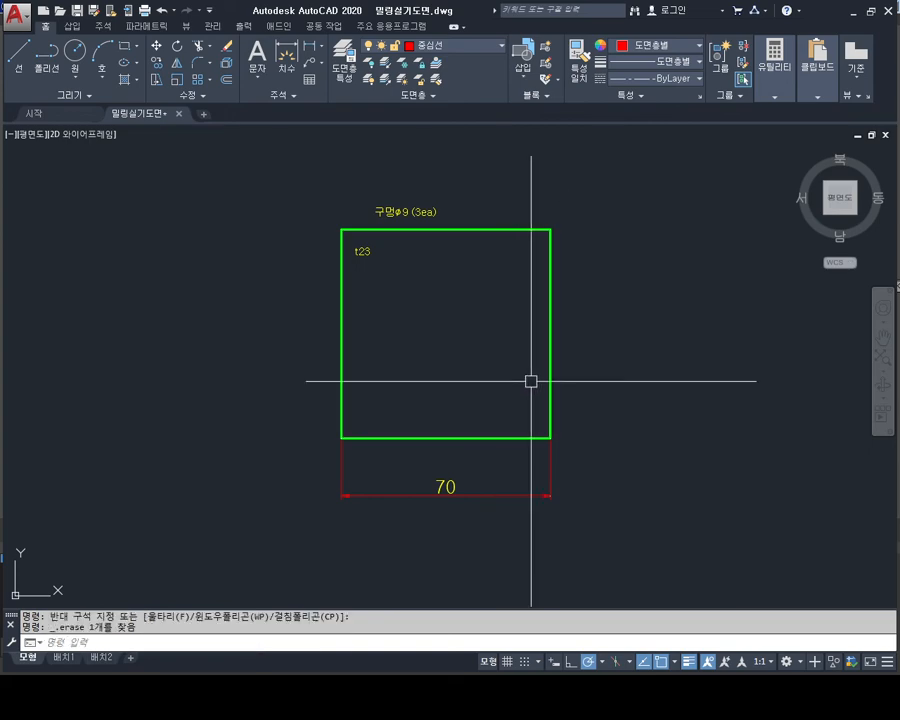
pyautogui.click(400, 470)
pyautogui.click(352, 550)
pyautogui.press('Delete')
# Step: Offset the copied 70x70 outline inward by 7
pyautogui.moveTo(361, 347); pyautogui.dragTo(379, 407, button='middle')
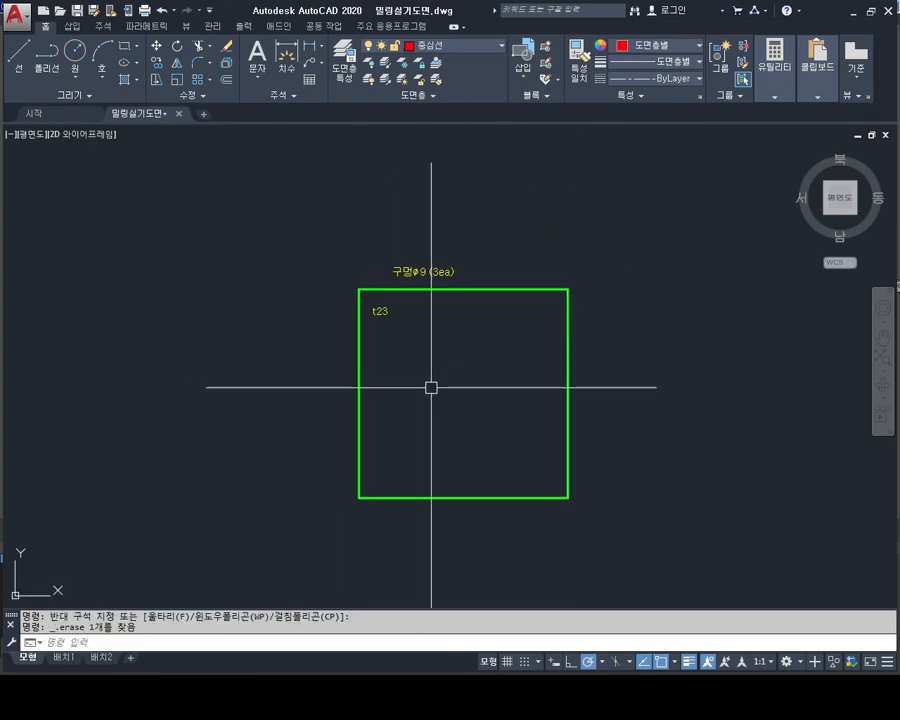
pyautogui.press('Escape')
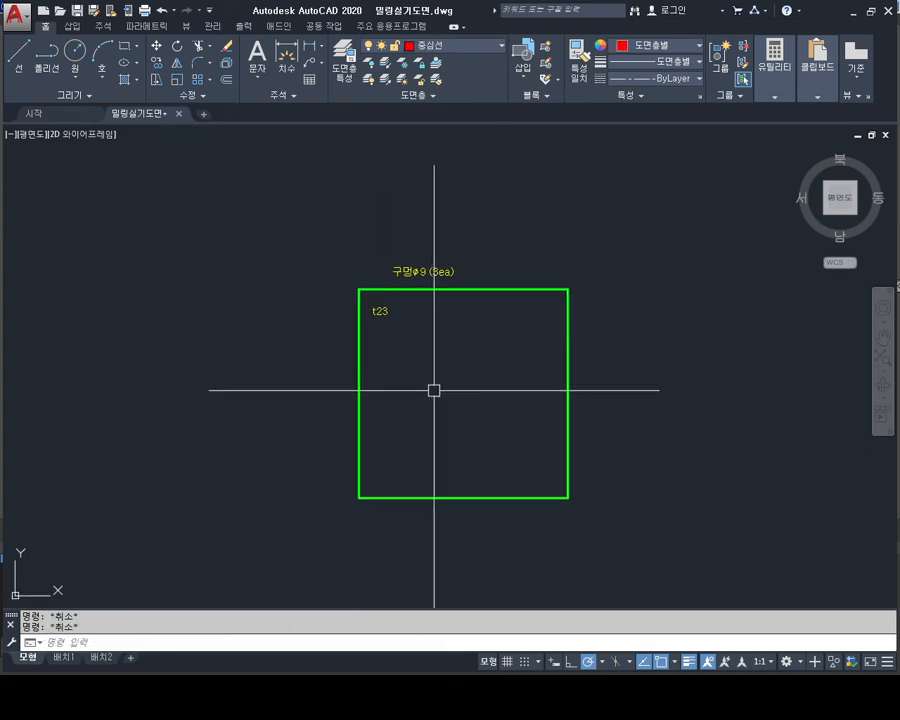
pyautogui.write('o')
pyautogui.press('Return')
pyautogui.write('7')
pyautogui.press('Return')
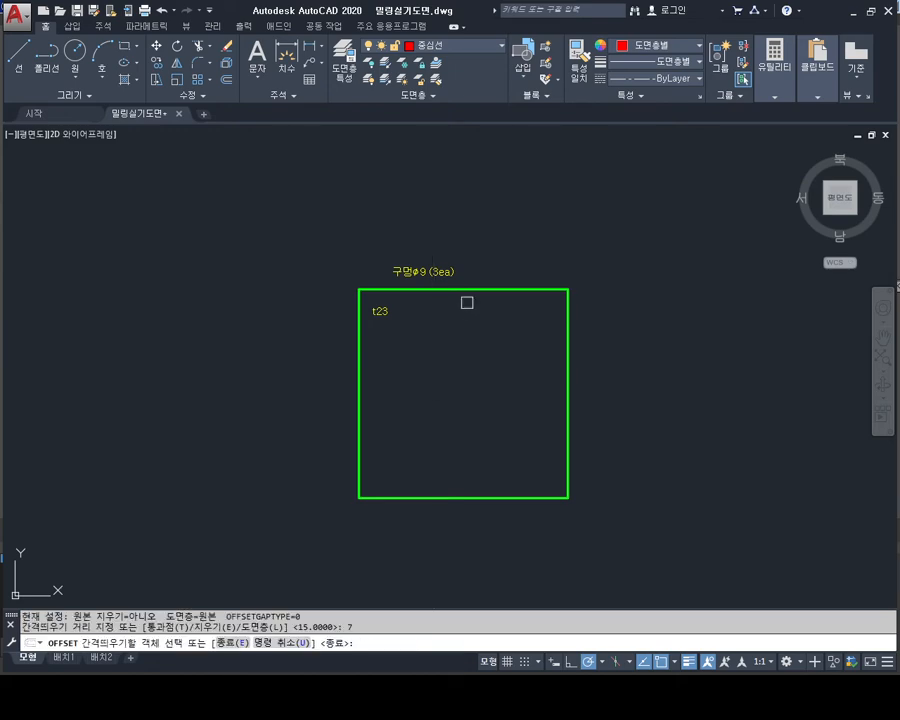
pyautogui.click(467, 290)
pyautogui.click(462, 390)
pyautogui.press('Escape')
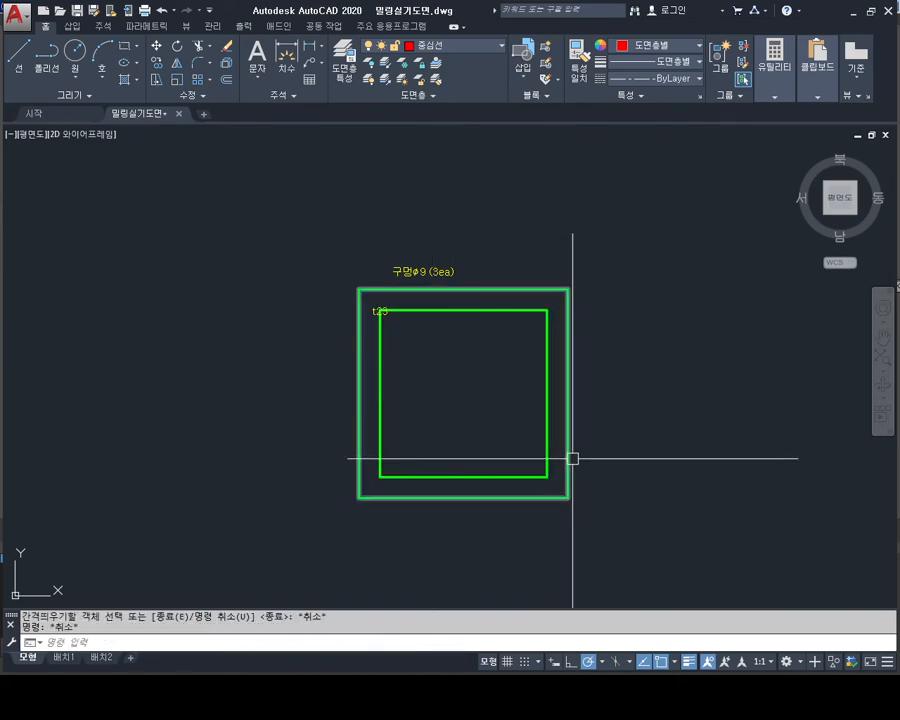
pyautogui.moveTo(500, 466); pyautogui.dragTo(496, 434, button='middle')
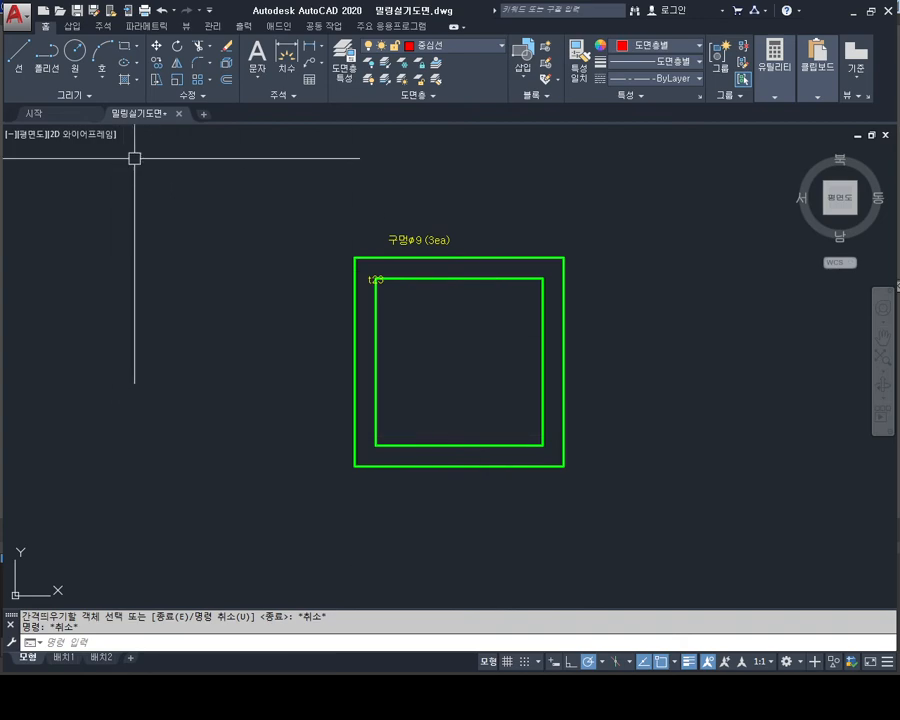
# Step: Dimension the inner square's width below the copied part
pyautogui.click(309, 48)
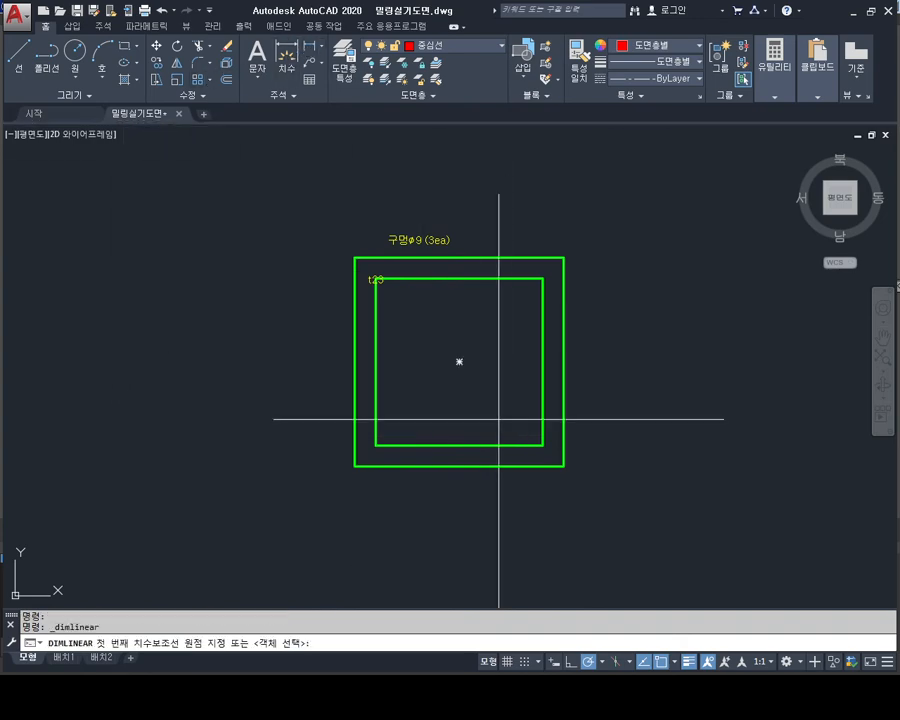
pyautogui.click(375, 445)
pyautogui.click(542, 445)
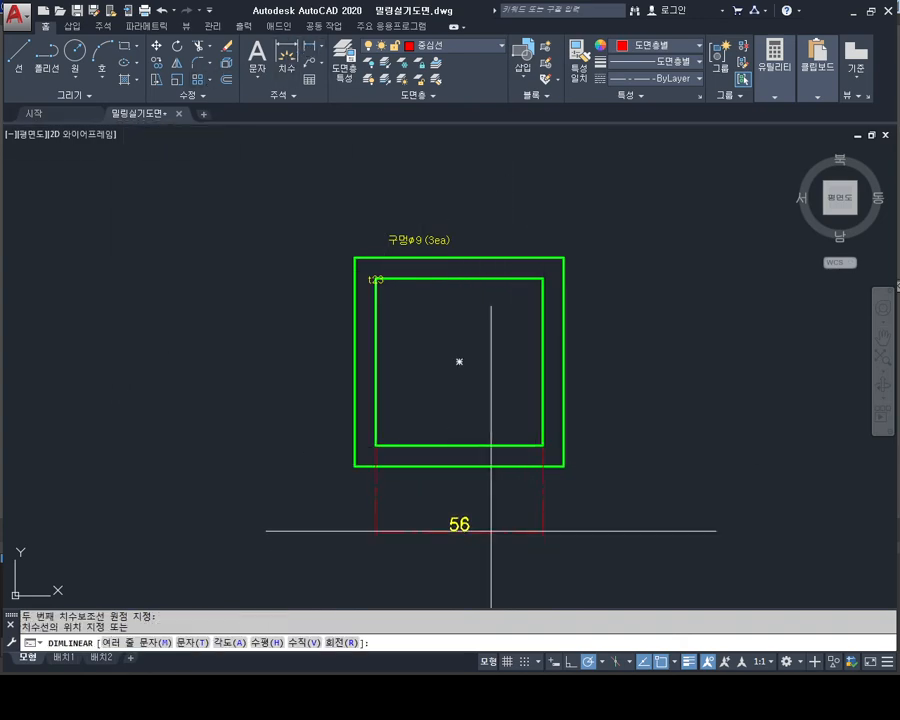
pyautogui.click(483, 512)
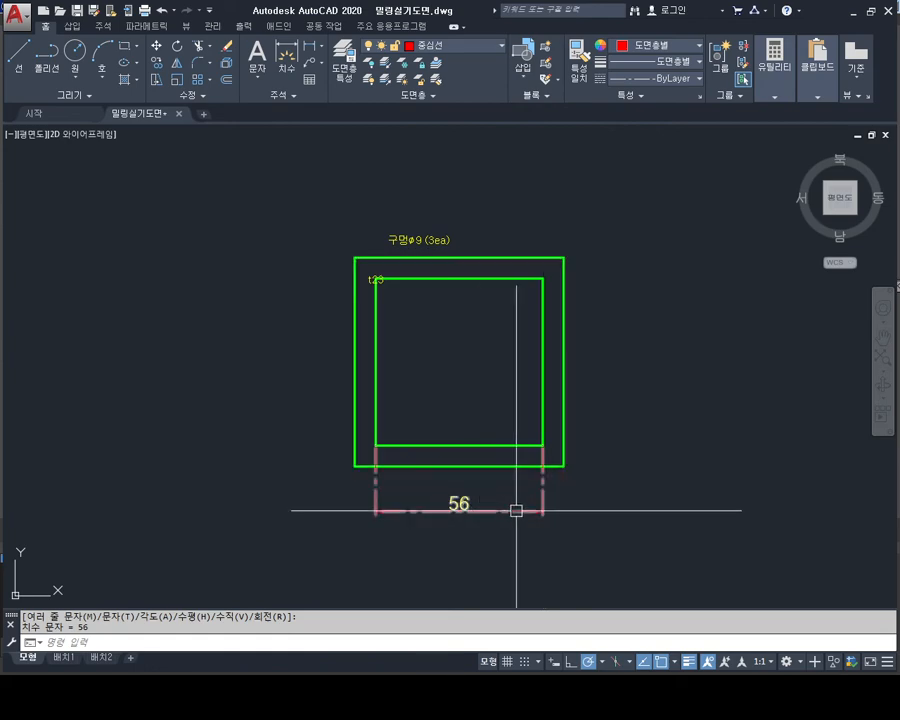
pyautogui.click(609, 492)
pyautogui.click(352, 557)
pyautogui.press('Escape')
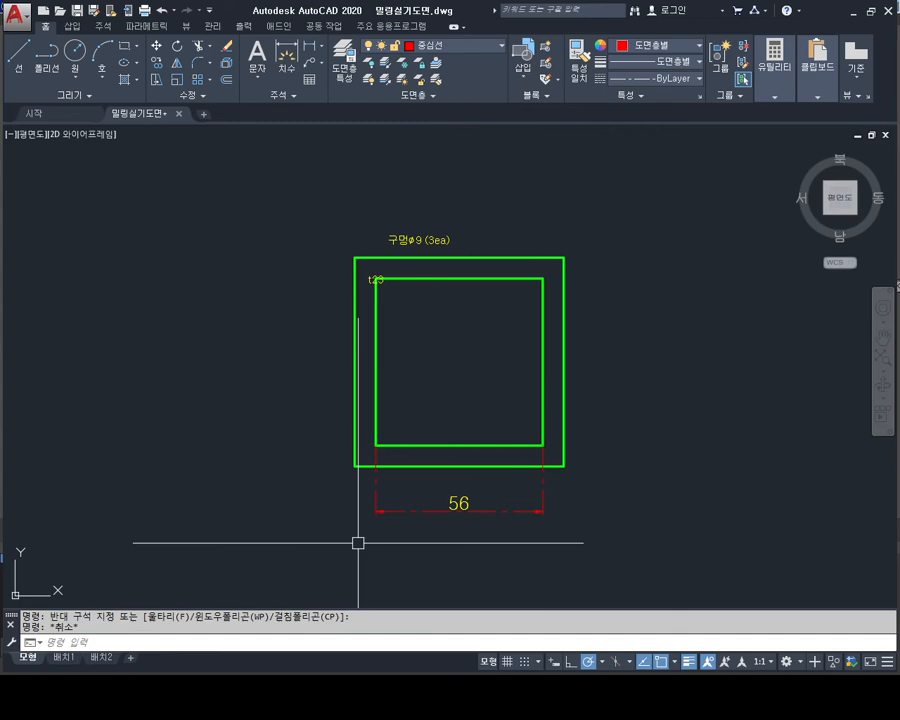
# Step: Erase the inner square and its width dimension from the copied part
pyautogui.click(665, 508)
pyautogui.click(301, 546)
pyautogui.press('Delete')
pyautogui.press('Escape')
pyautogui.press('Escape')
pyautogui.click(434, 279)
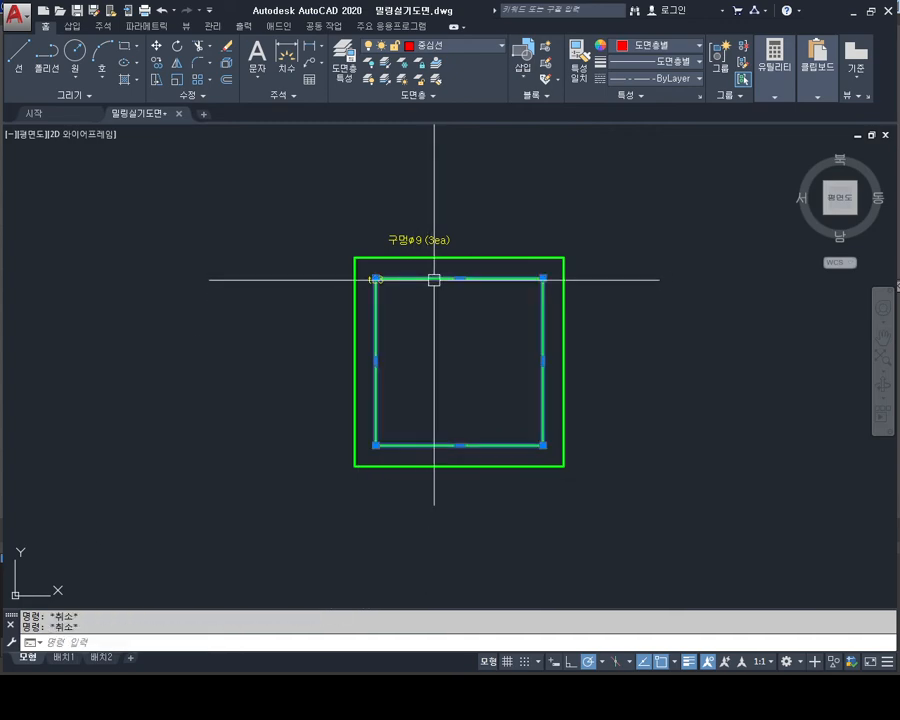
pyautogui.press('Delete')
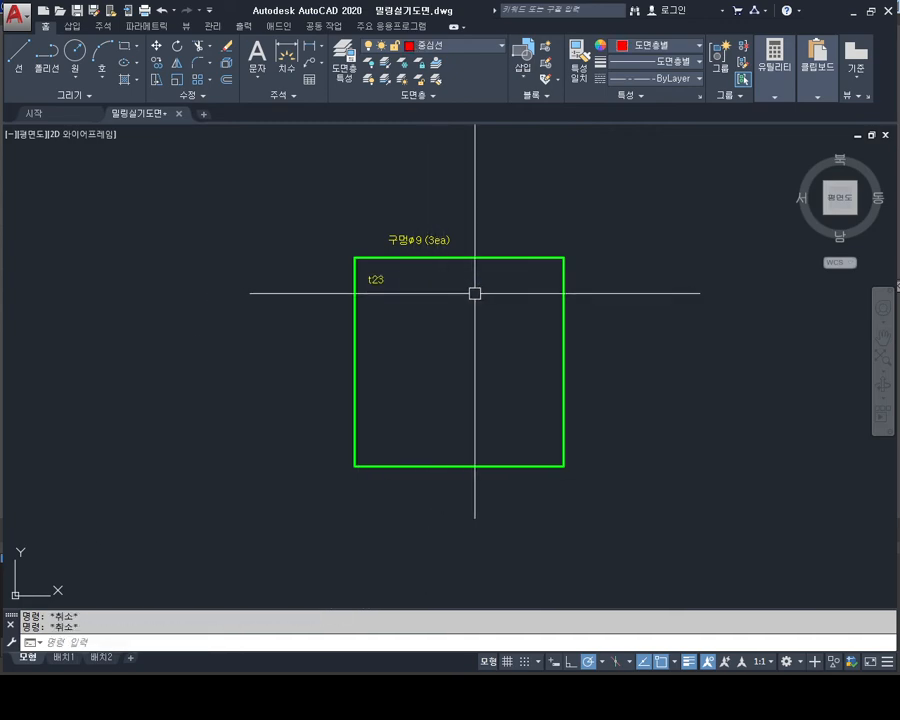
# Step: Offset the copied 70x70 outline inward by 10
pyautogui.write('o')
pyautogui.press('Return')
pyautogui.write('10')
pyautogui.press('Return')
pyautogui.click(491, 263)
pyautogui.click(472, 310)
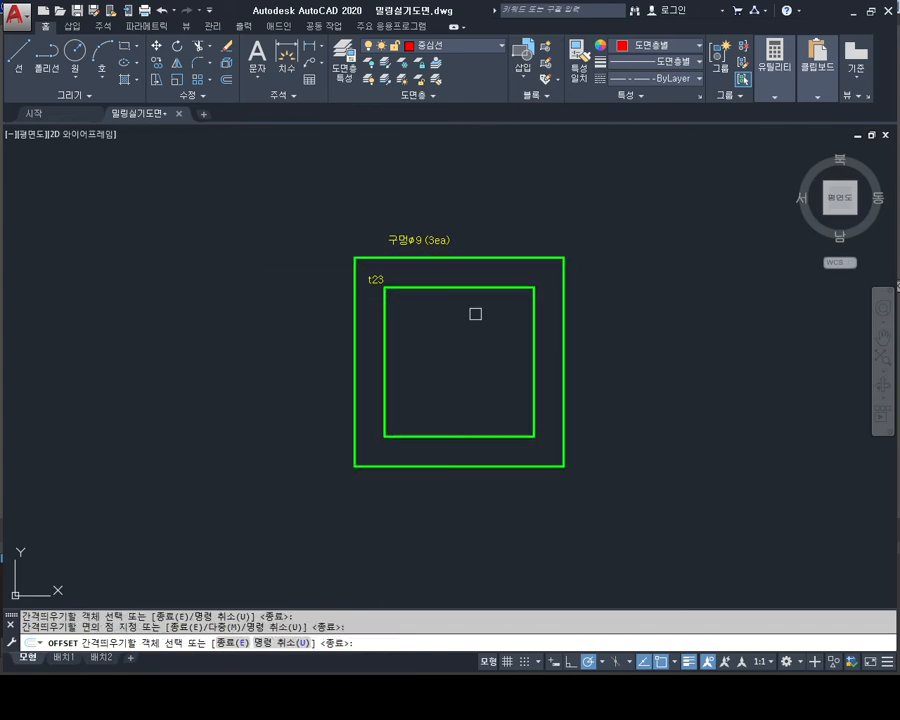
pyautogui.press('Escape')
pyautogui.press('Escape')
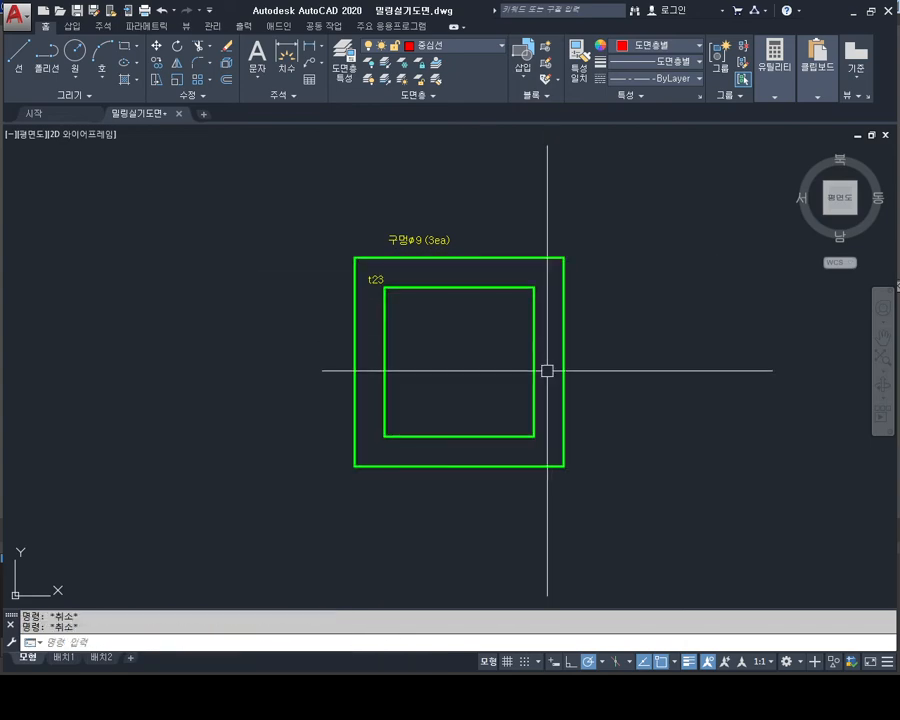
# Step: Dimension the left margin and the inner square's width in one line below the copied part
pyautogui.click(308, 52)
pyautogui.click(354, 466)
pyautogui.click(384, 436)
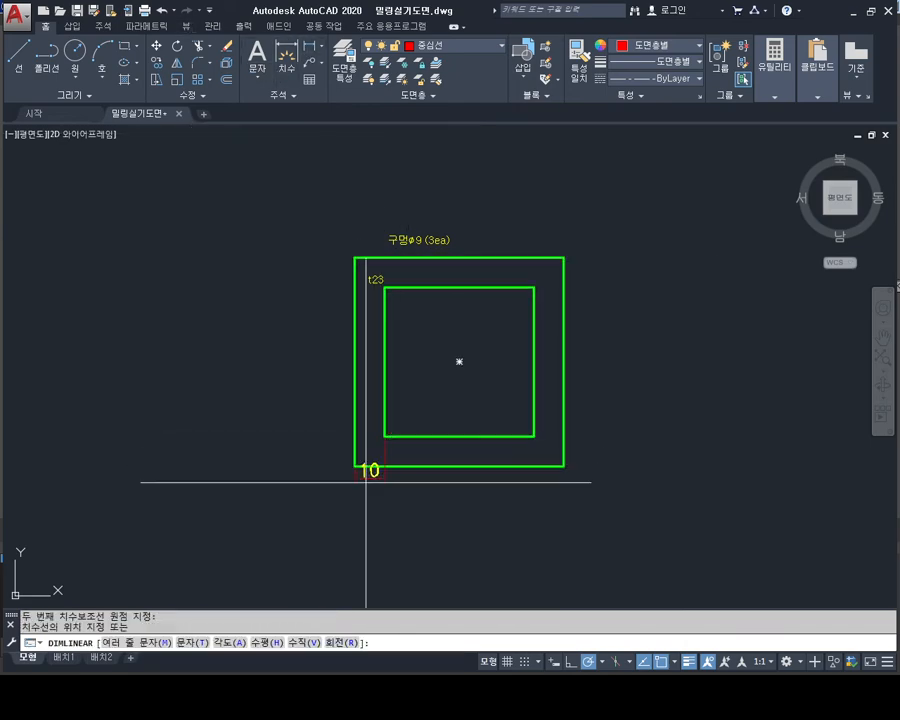
pyautogui.click(366, 499)
pyautogui.press('Return')
pyautogui.click(384, 436)
pyautogui.click(534, 436)
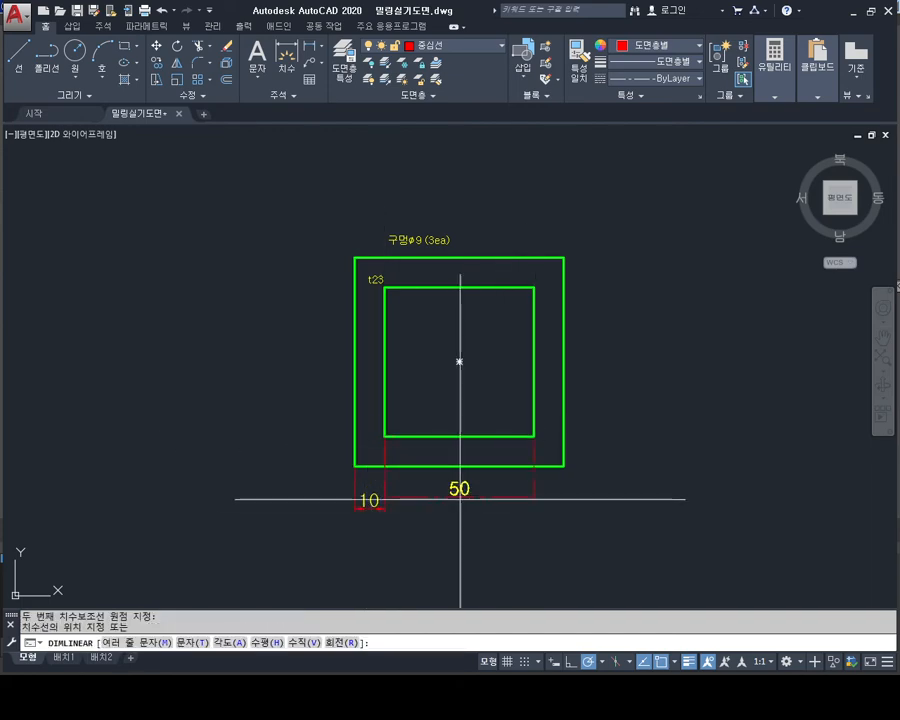
pyautogui.click(383, 507)
pyautogui.press('Escape')
# Step: Dimension the right margin between the inner square and the outline, in line with the other dimensions below the part
pyautogui.press('Return')
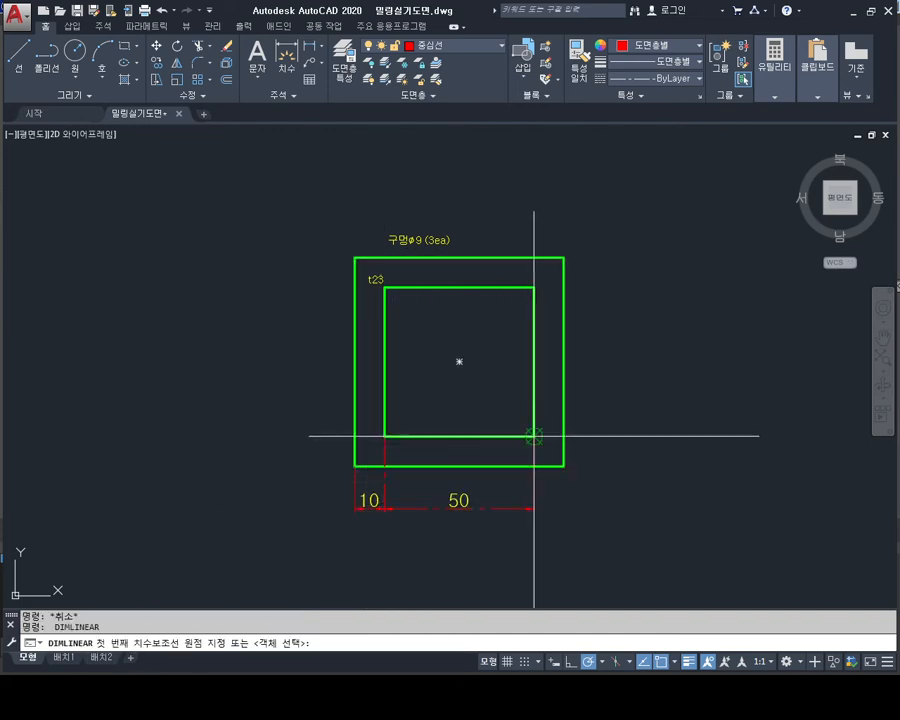
pyautogui.click(534, 436)
pyautogui.click(564, 466)
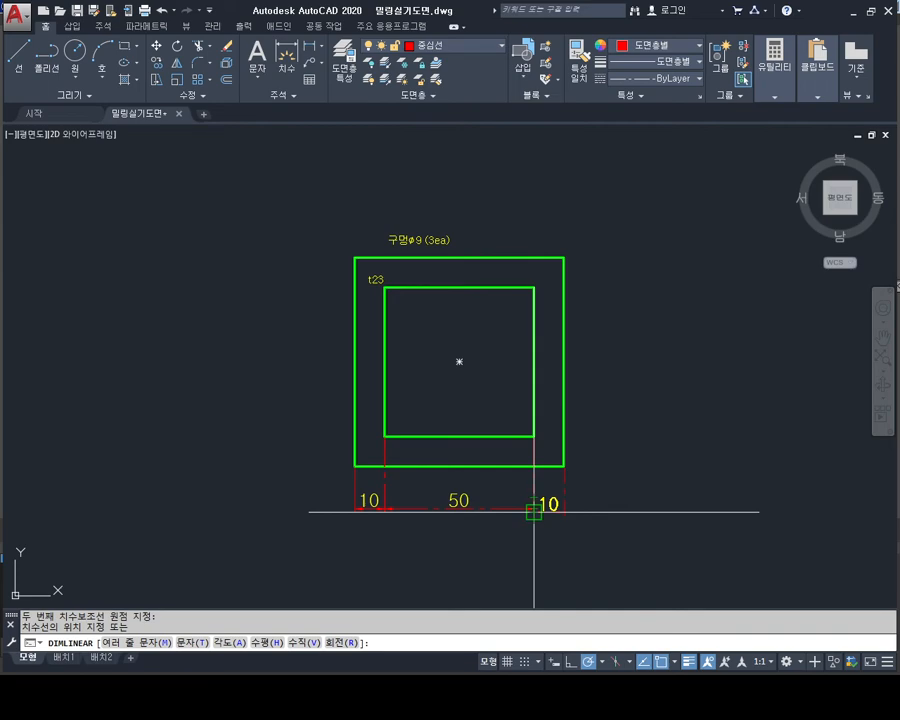
pyautogui.click(540, 508)
pyautogui.press('Escape')
pyautogui.click(612, 484)
pyautogui.click(318, 534)
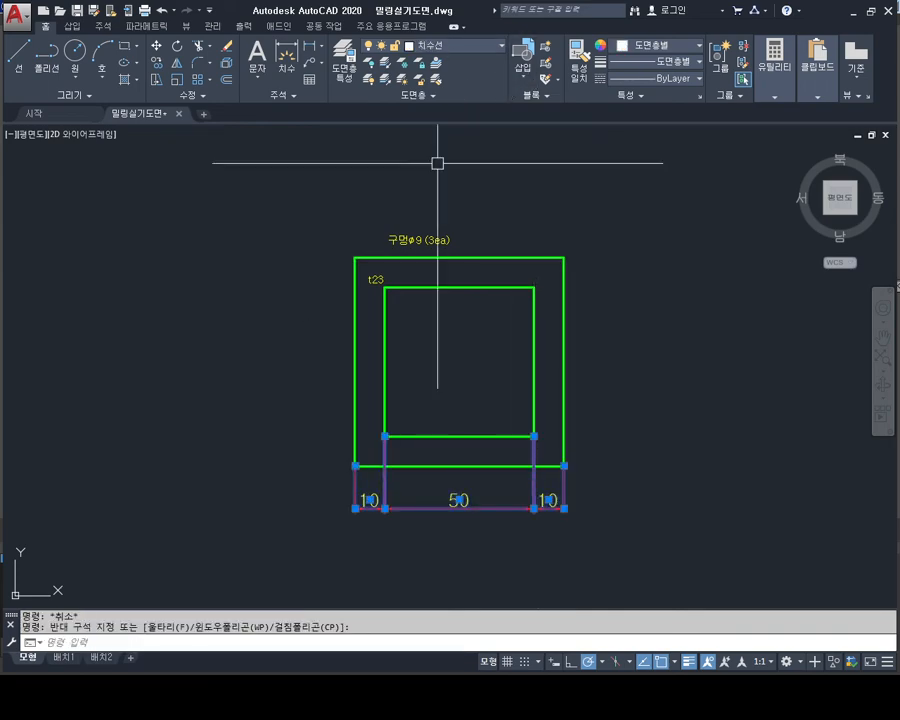
pyautogui.press('Escape')
pyautogui.scroll(2, 470, 368)
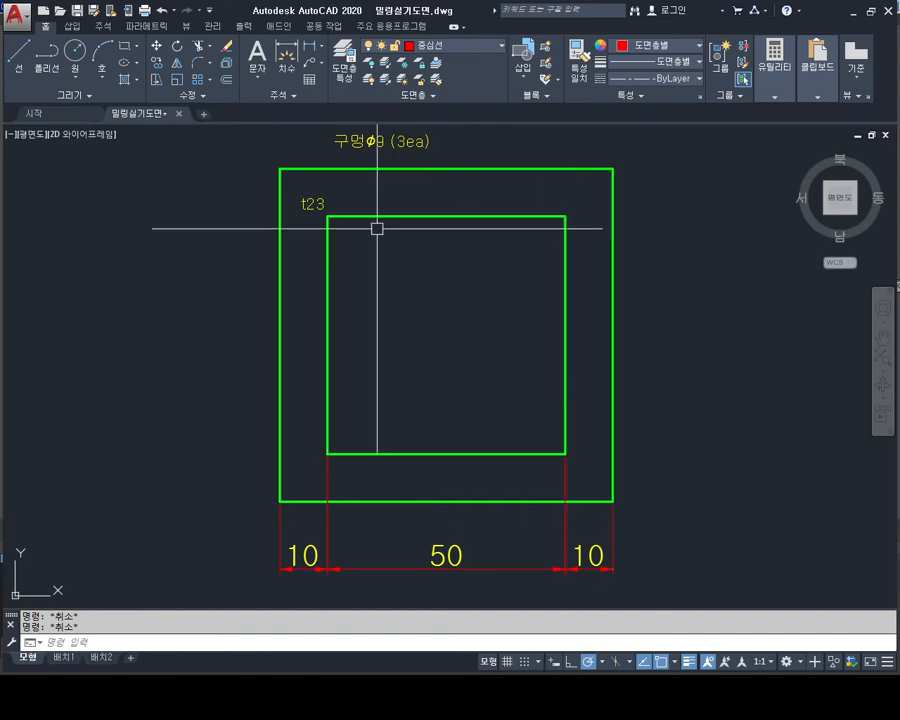
# Step: Erase the t23 thickness note from the copied part and save the drawing
pyautogui.click(313, 202)
pyautogui.press('Delete')
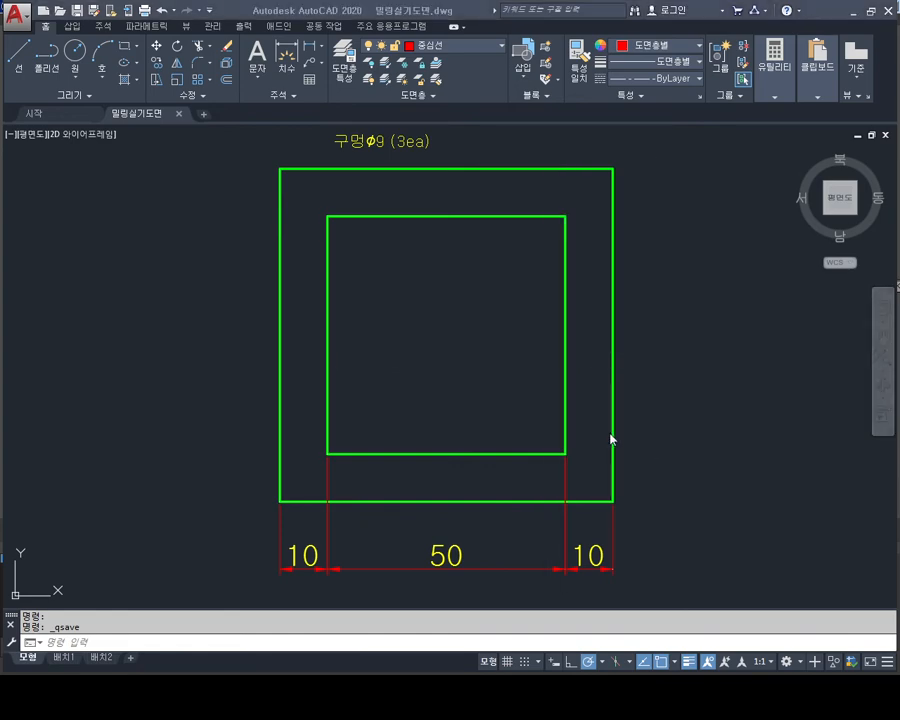
# Step: Fillet the upper-left and lower-left corners of the copied part's inner square with radius 6
pyautogui.scroll(-2, 408, 358)
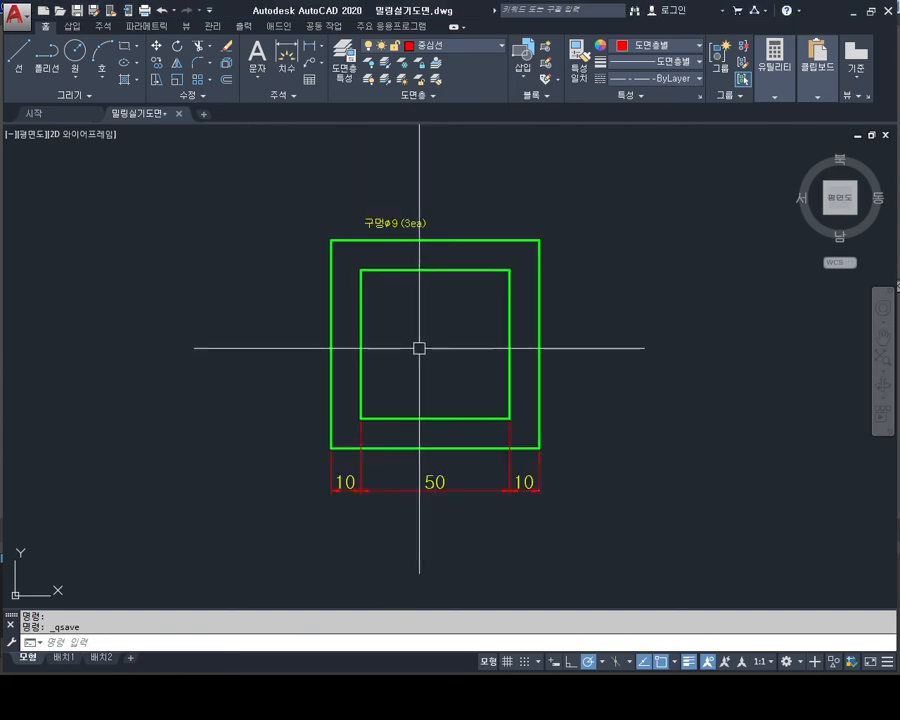
pyautogui.scroll(2, 422, 338)
pyautogui.press('Return')
pyautogui.write('r')
pyautogui.press('Return')
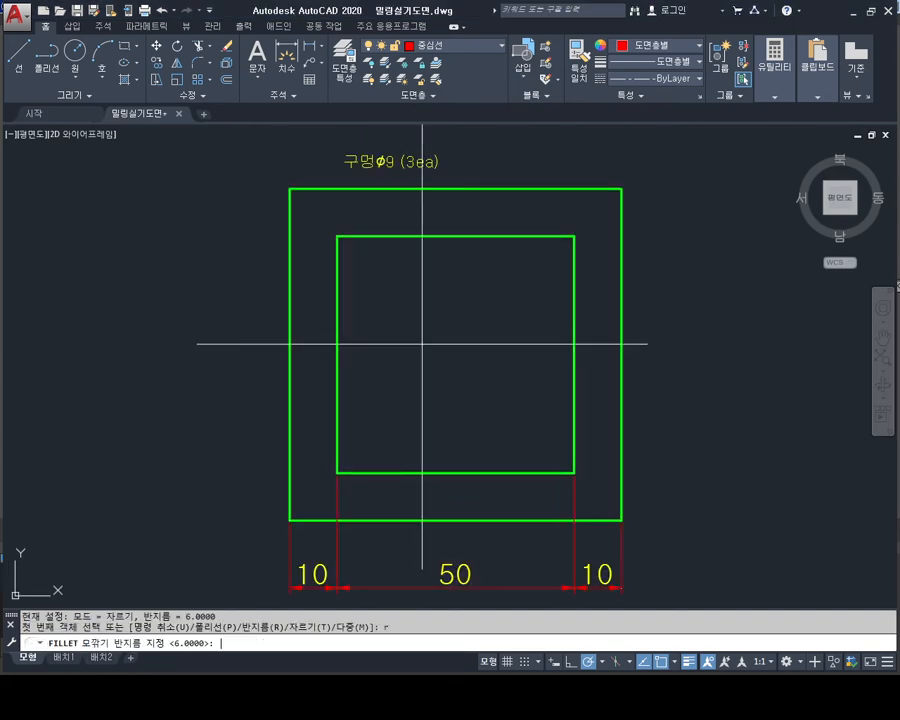
pyautogui.write('6')
pyautogui.press('Return')
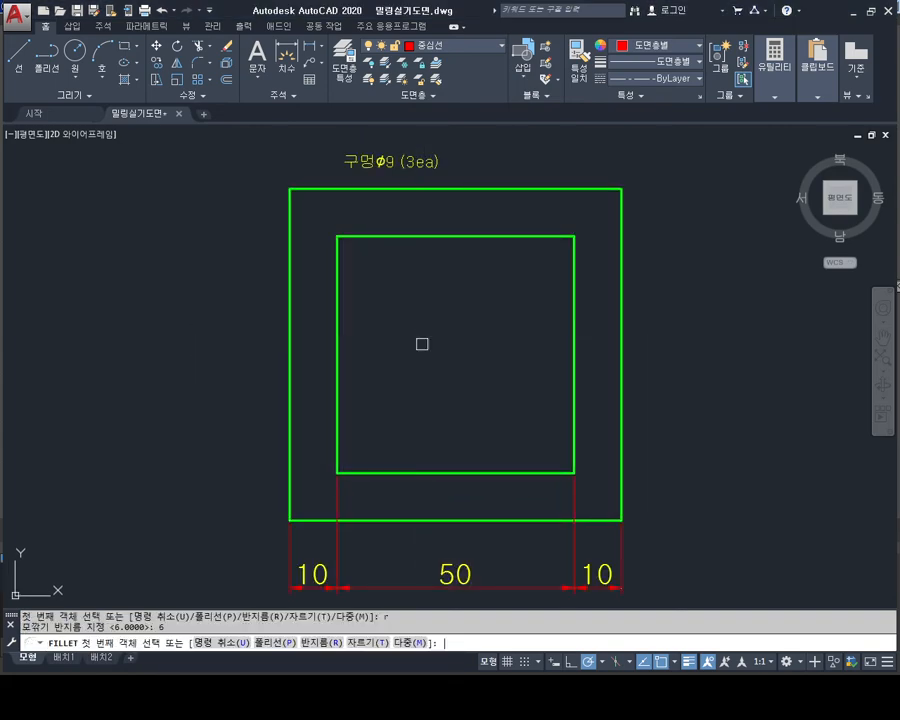
pyautogui.click(382, 240)
pyautogui.click(337, 282)
pyautogui.press('Return')
pyautogui.click(337, 455)
pyautogui.click(361, 472)
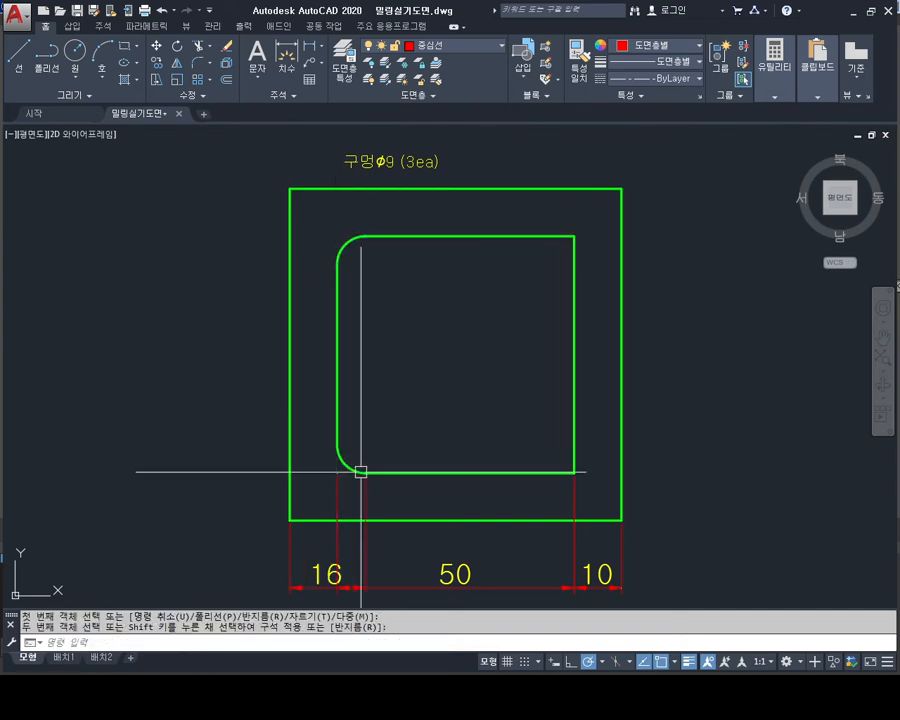
# Step: Fillet the two right-hand corners of the inner square with the same radius of 6
pyautogui.press('Return')
pyautogui.click(494, 474)
pyautogui.click(574, 400)
pyautogui.press('Return')
pyautogui.click(568, 297)
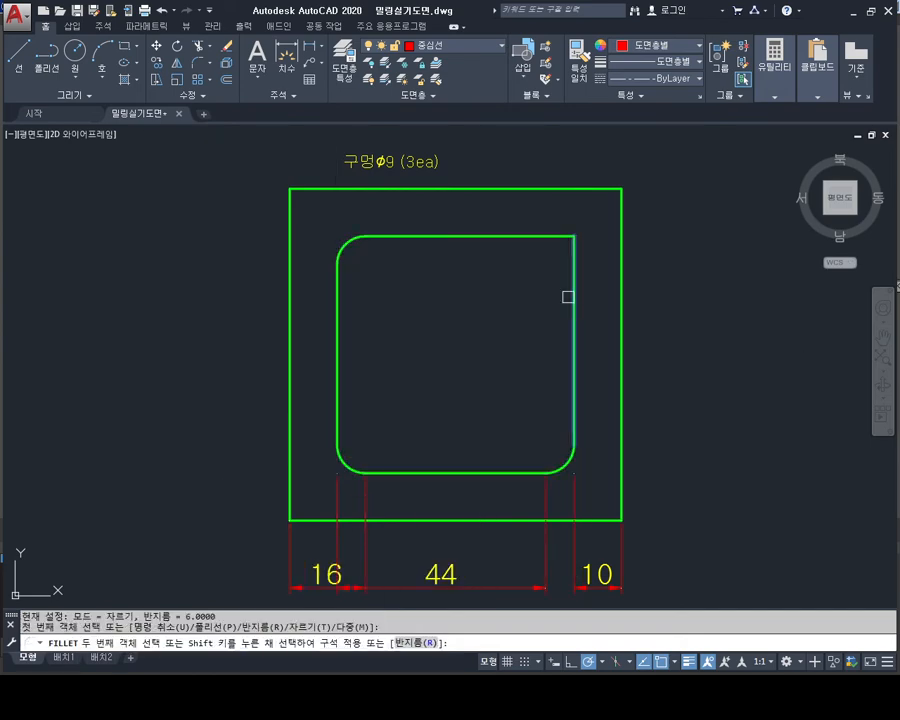
pyautogui.click(542, 237)
pyautogui.press('Escape')
pyautogui.press('Escape')
# Step: Start a quick leader with its first point inside the rounded pocket, just below its upper edge
pyautogui.scroll(-2, 531, 329)
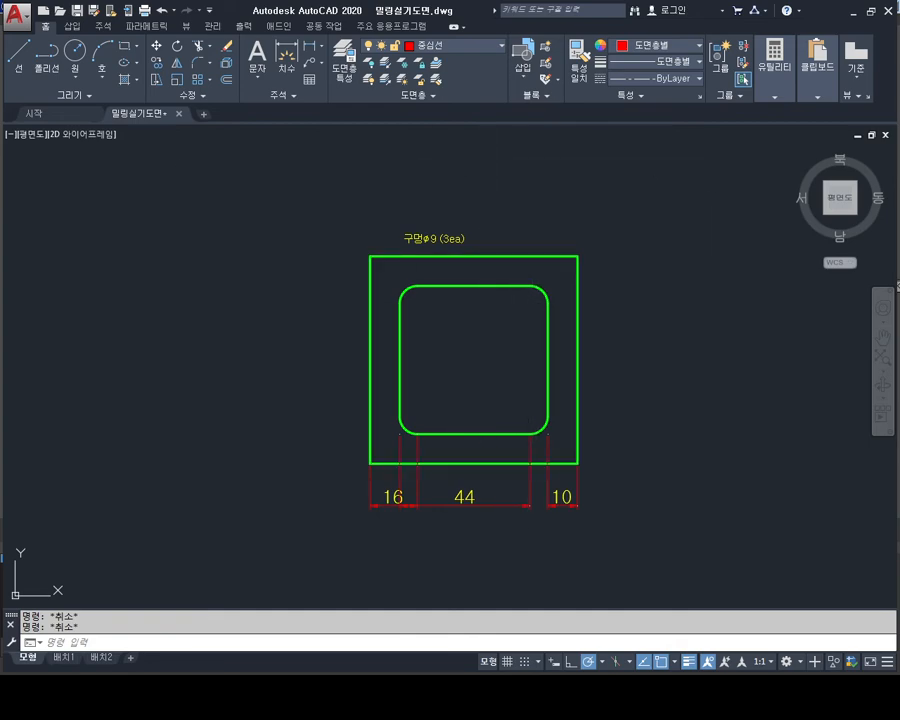
pyautogui.write('qleader')
pyautogui.press('Return')
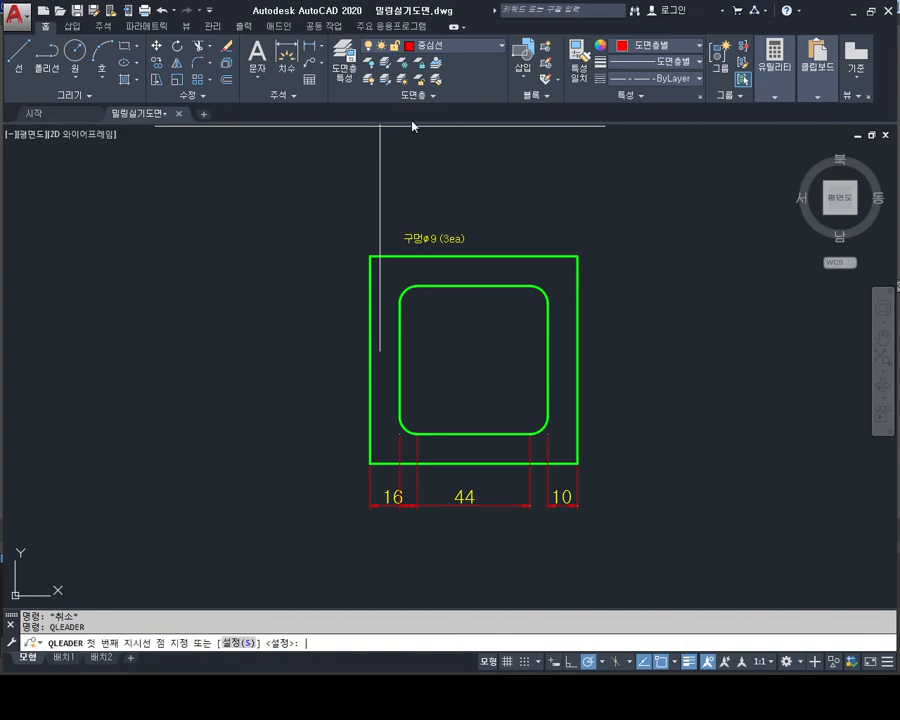
pyautogui.click(474, 318)
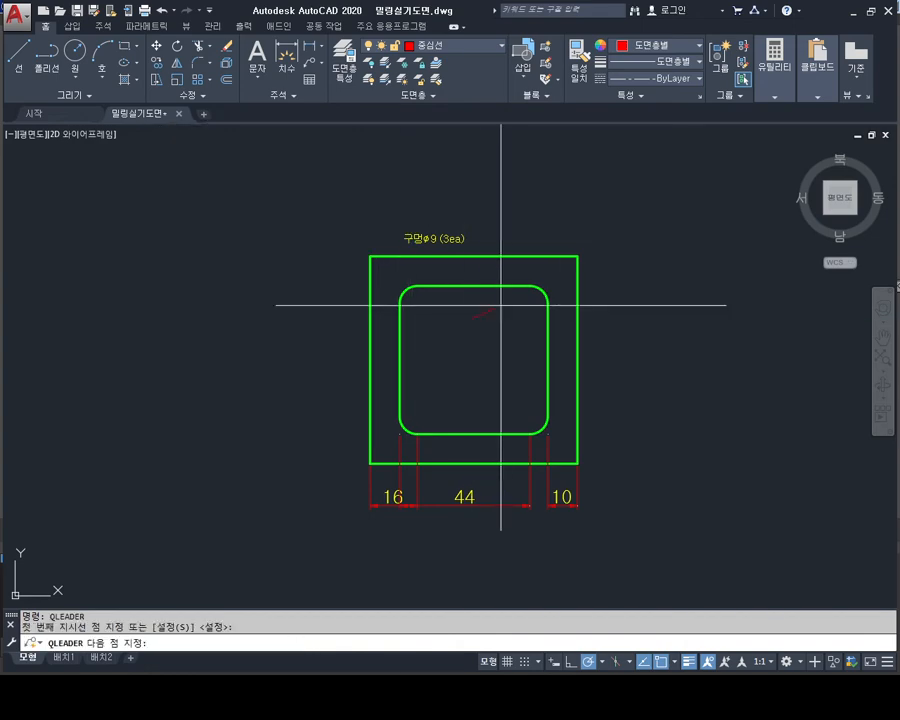
# Step: Finish the leader from inside the rounded pocket to a point above the outer square, with the note 깊이7mm
pyautogui.click(522, 233)
pyautogui.press('Return')
pyautogui.press('Return')
pyautogui.press('Return')
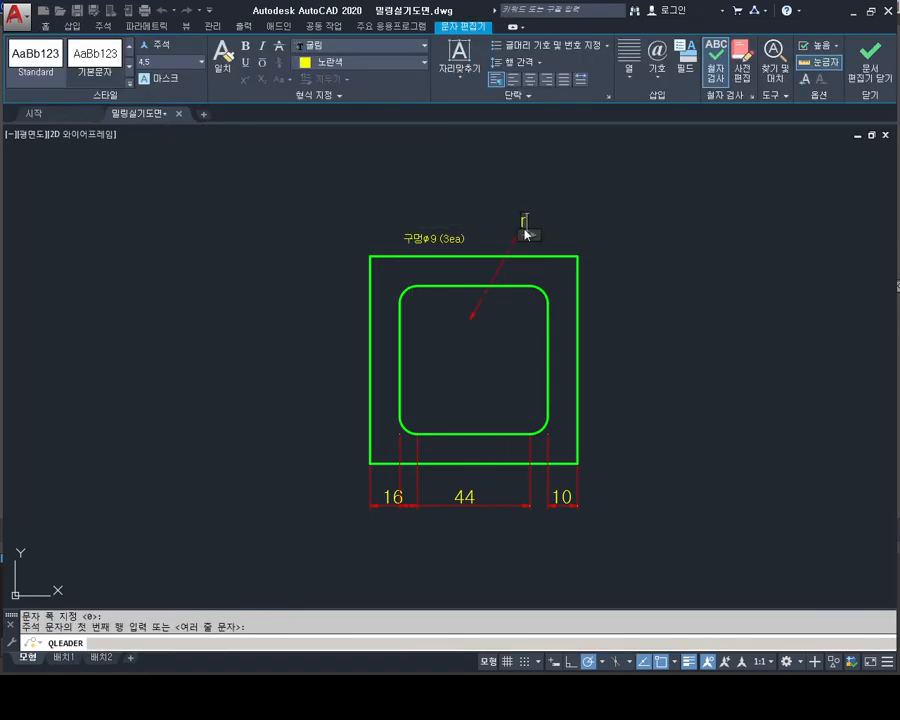
pyautogui.write('깊이')
pyautogui.write('7')
pyautogui.write('ㅡㅡ')
pyautogui.press('BackSpace')
pyautogui.press('BackSpace')
pyautogui.write('m')
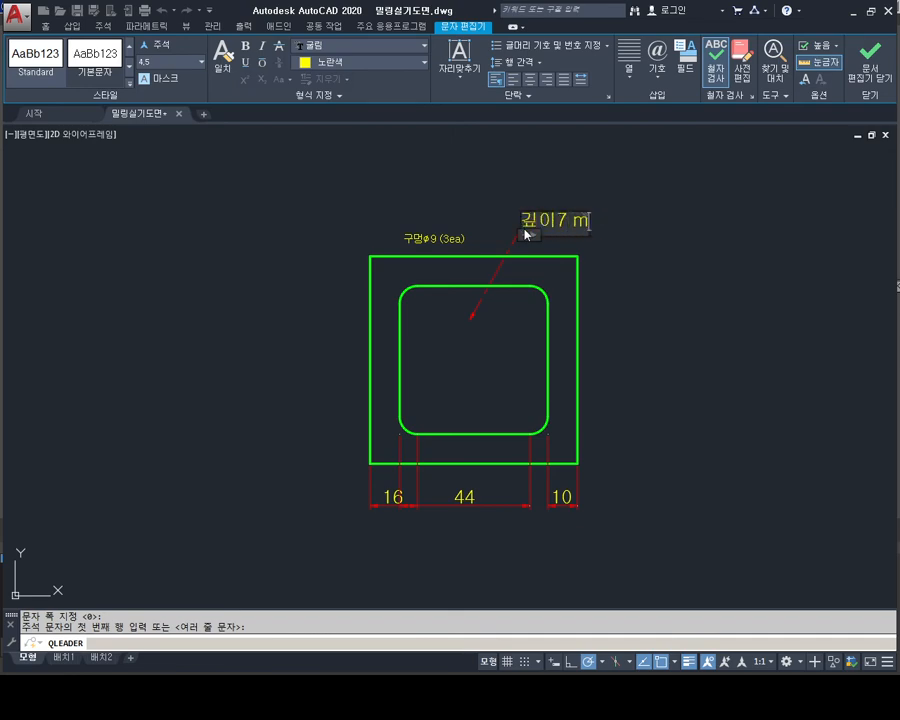
pyautogui.press('BackSpace')
pyautogui.press('BackSpace')
pyautogui.write('mm')
pyautogui.press('Escape')
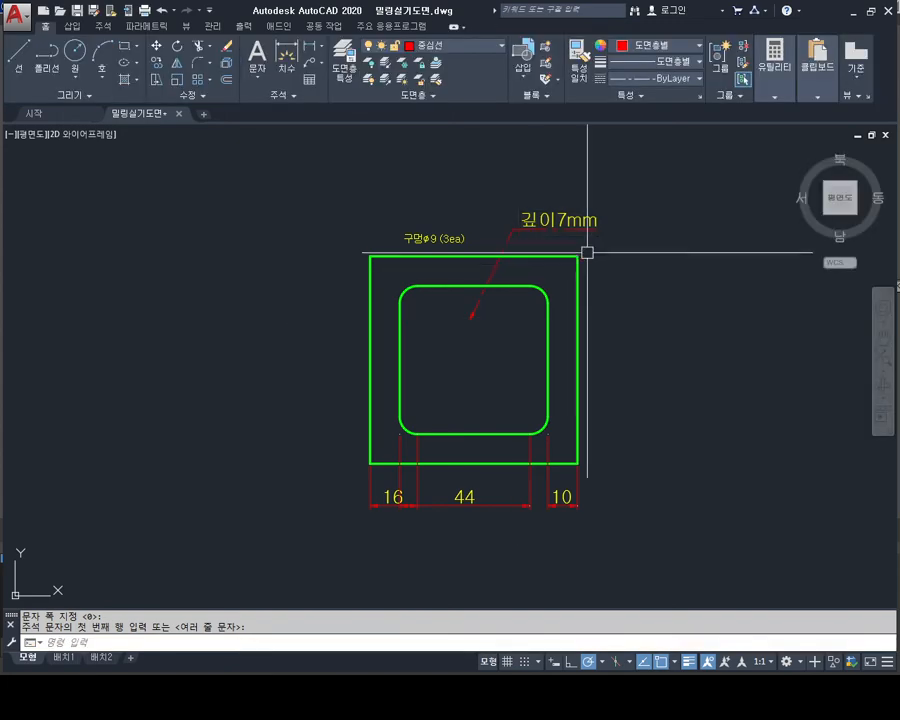
# Step: Edit the depth note at the leader to read 깊이 7mm, with a space before the 7
pyautogui.scroll(2, 584, 248)
pyautogui.doubleClick(522, 209)
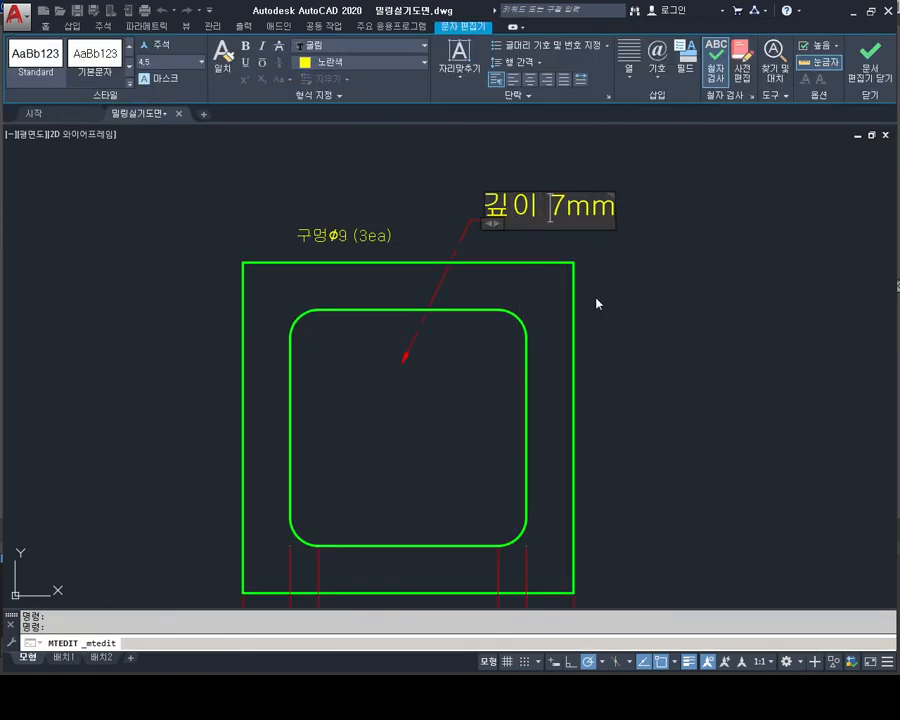
pyautogui.press('Escape')
pyautogui.click(479, 219)
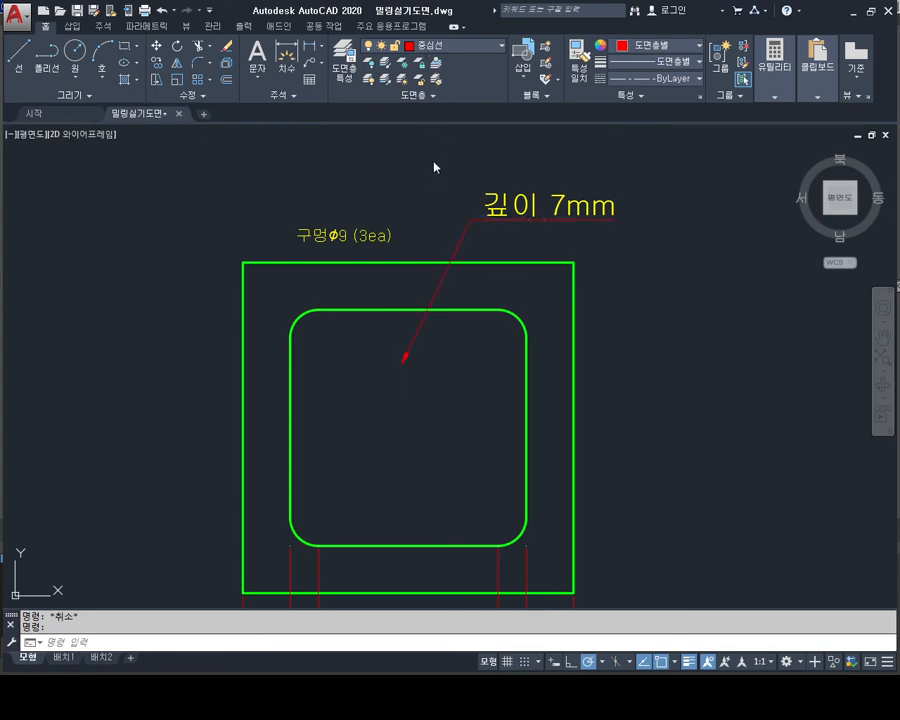
pyautogui.press('Escape')
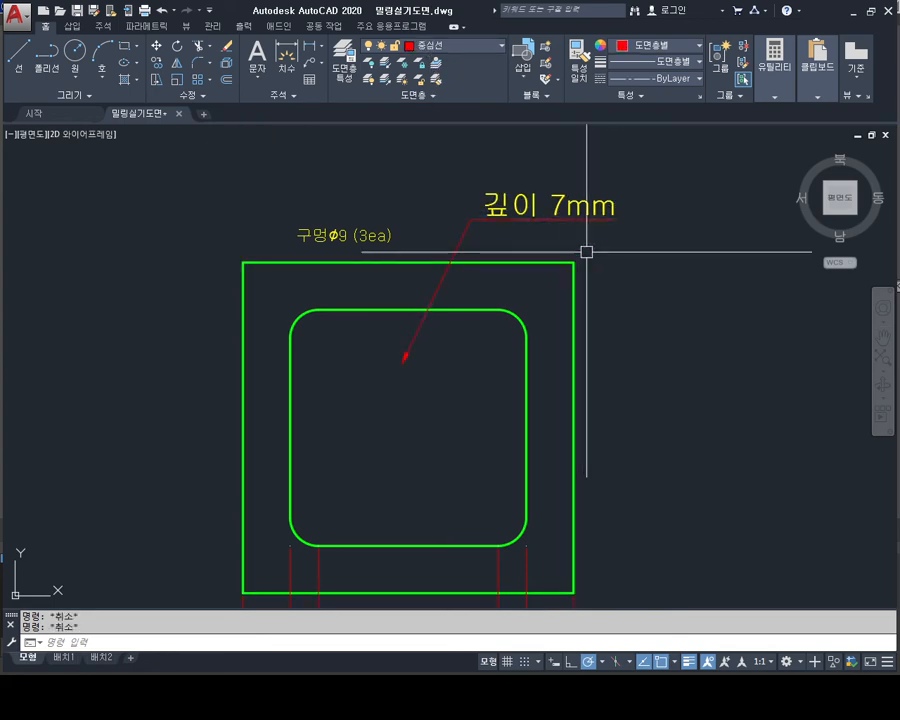
pyautogui.scroll(-2, 487, 188)
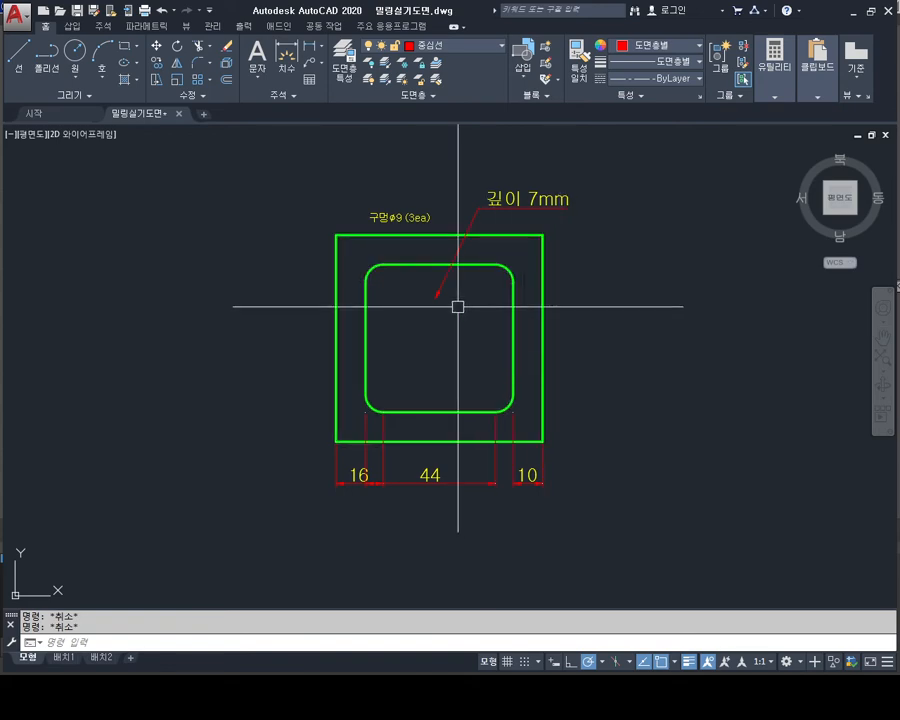
pyautogui.scroll(2, 465, 310)
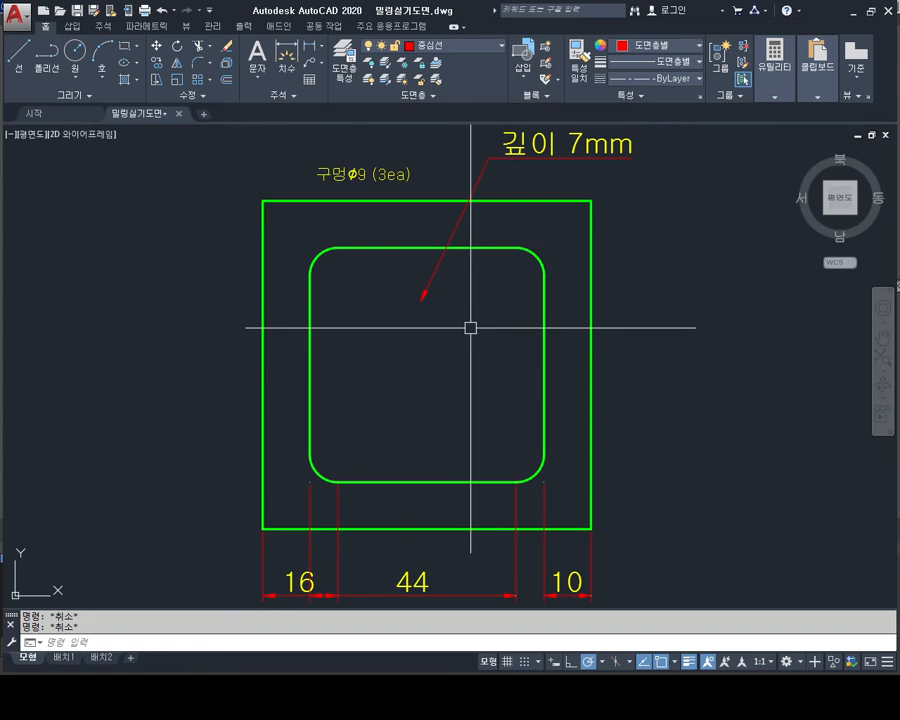
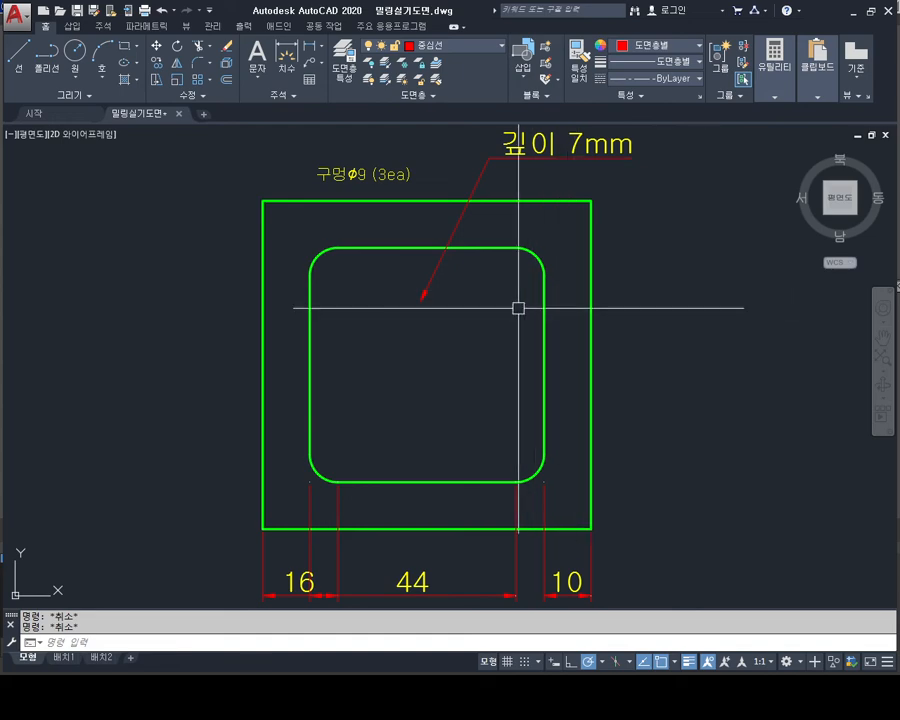
# Step: Delete the leader line pointing into the rounded pocket, keeping its depth note
pyautogui.scroll(-2, 516, 298)
pyautogui.moveTo(447, 300)
pyautogui.mouseDown(button='middle')
pyautogui.moveTo(426, 267)
pyautogui.moveTo(444, 302)
pyautogui.moveTo(477, 323)
pyautogui.mouseUp(button='middle')
pyautogui.scroll(2, 442, 311)
pyautogui.click(473, 269)
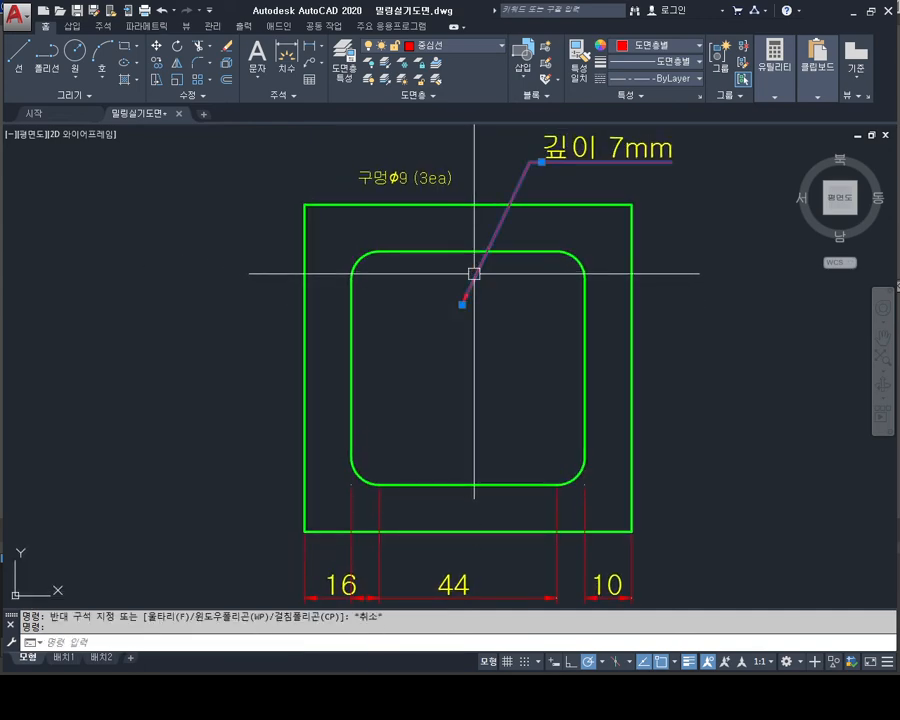
pyautogui.press('Delete')
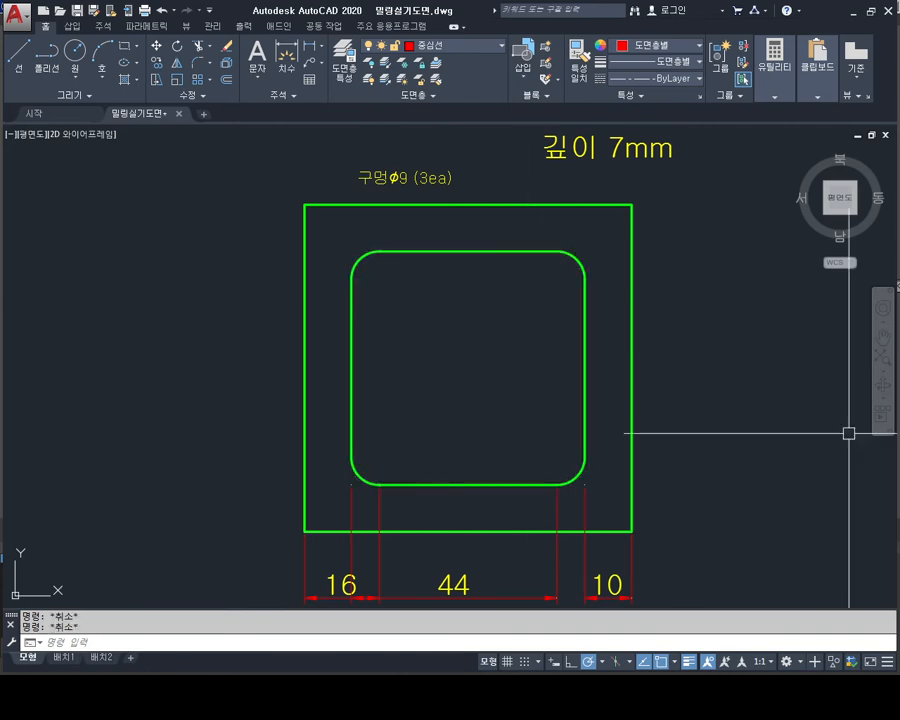
# Step: Offset the rounded pocket outline inward by 13 mm
pyautogui.write('o')
pyautogui.press('Return')
pyautogui.write('13')
pyautogui.press('Return')
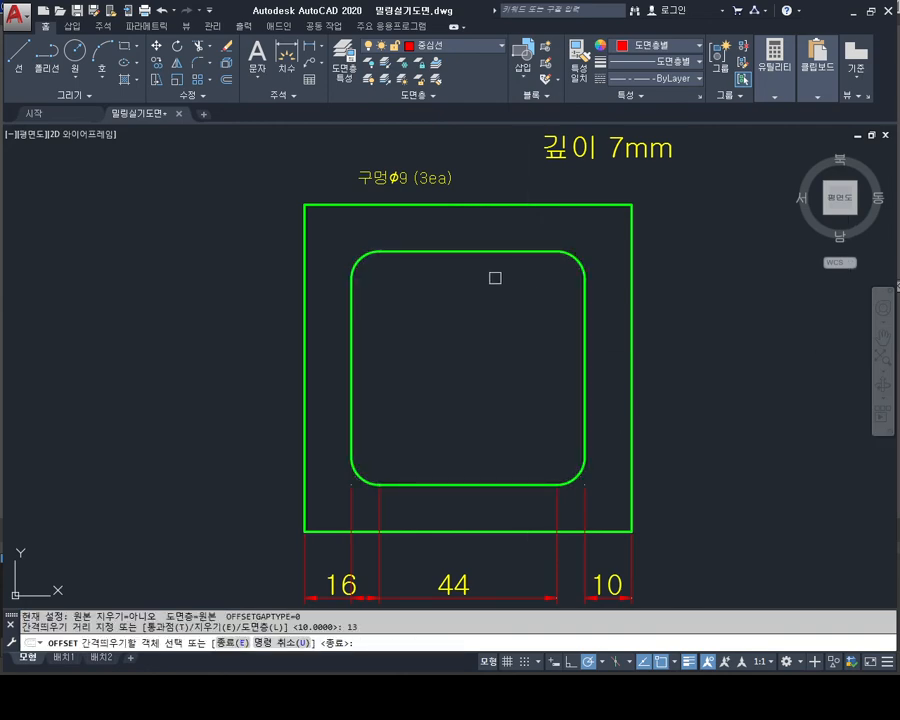
pyautogui.click(499, 253)
pyautogui.click(499, 328)
pyautogui.press('Escape')
pyautogui.press('Escape')
pyautogui.press('Escape')
pyautogui.moveTo(515, 392); pyautogui.dragTo(513, 345, button='middle')
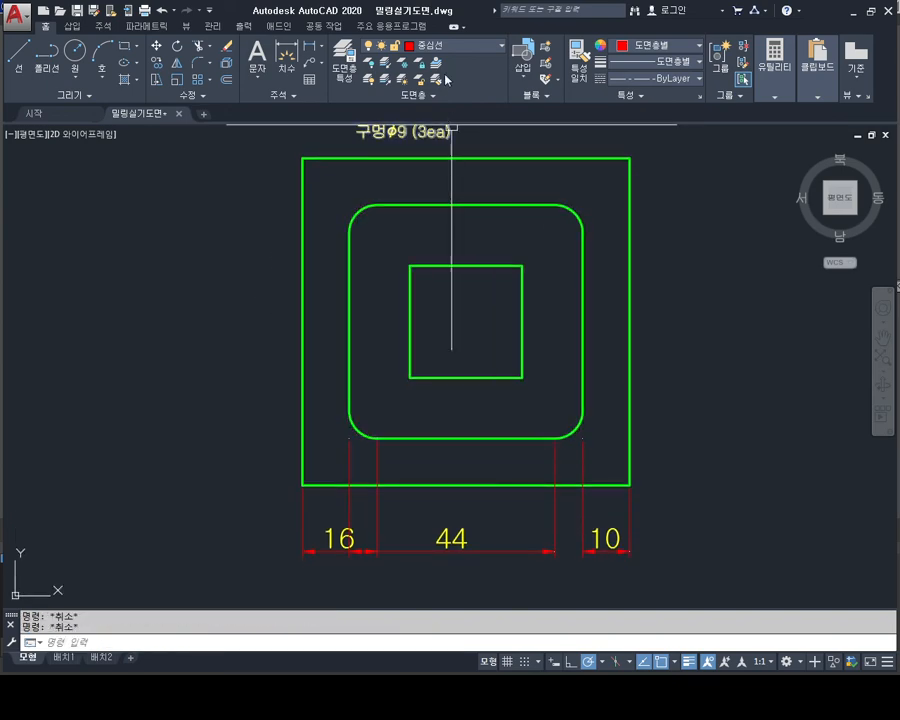
# Step: Add linear dimensions for the inner square's width below it and its height to its right
pyautogui.click(309, 47)
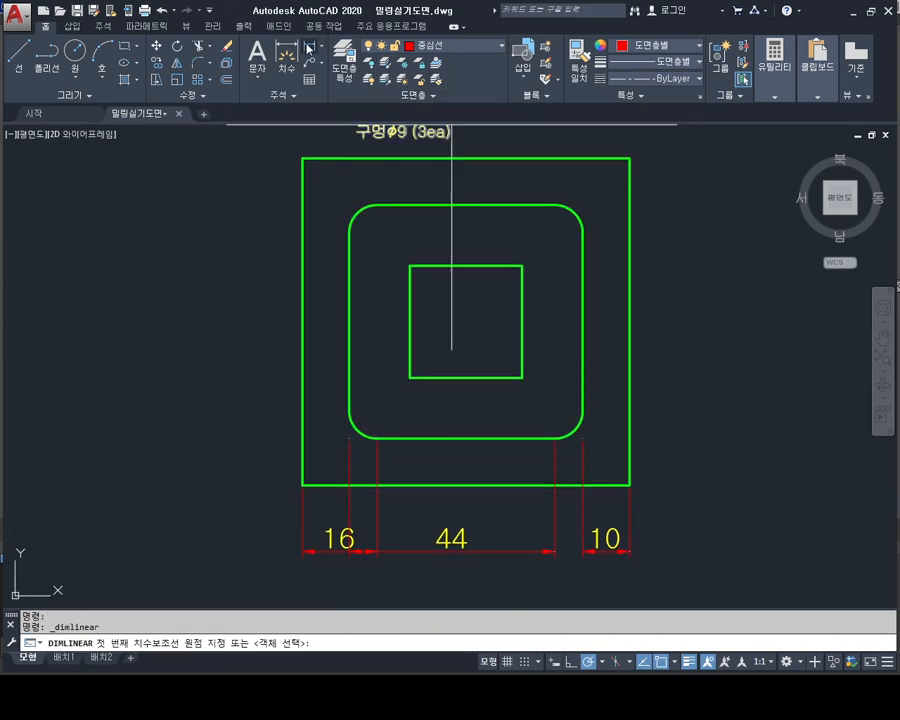
pyautogui.click(410, 378)
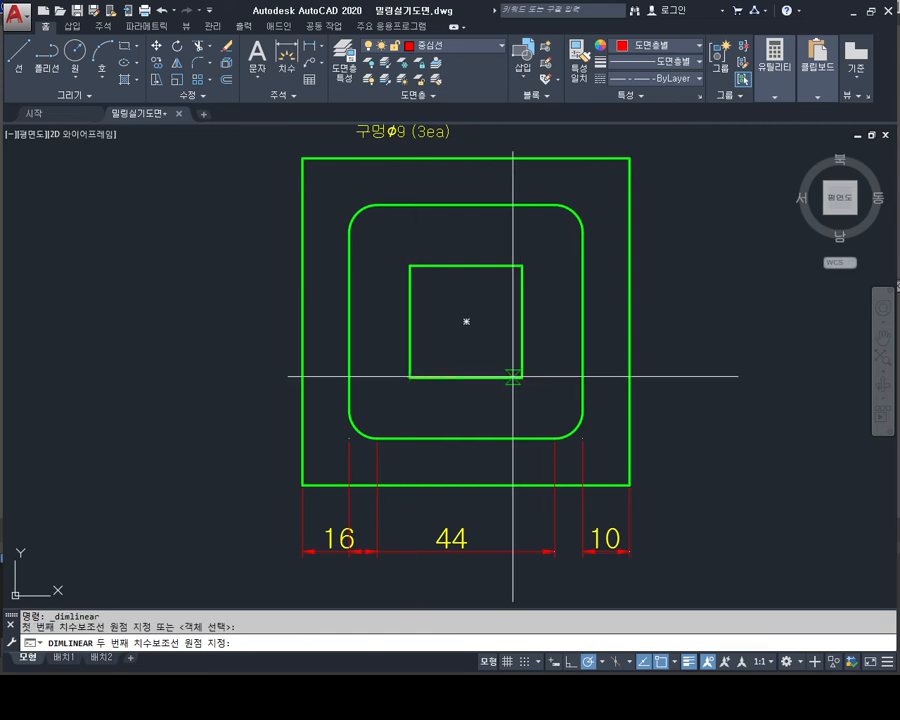
pyautogui.click(522, 378)
pyautogui.click(490, 470)
pyautogui.press('Return')
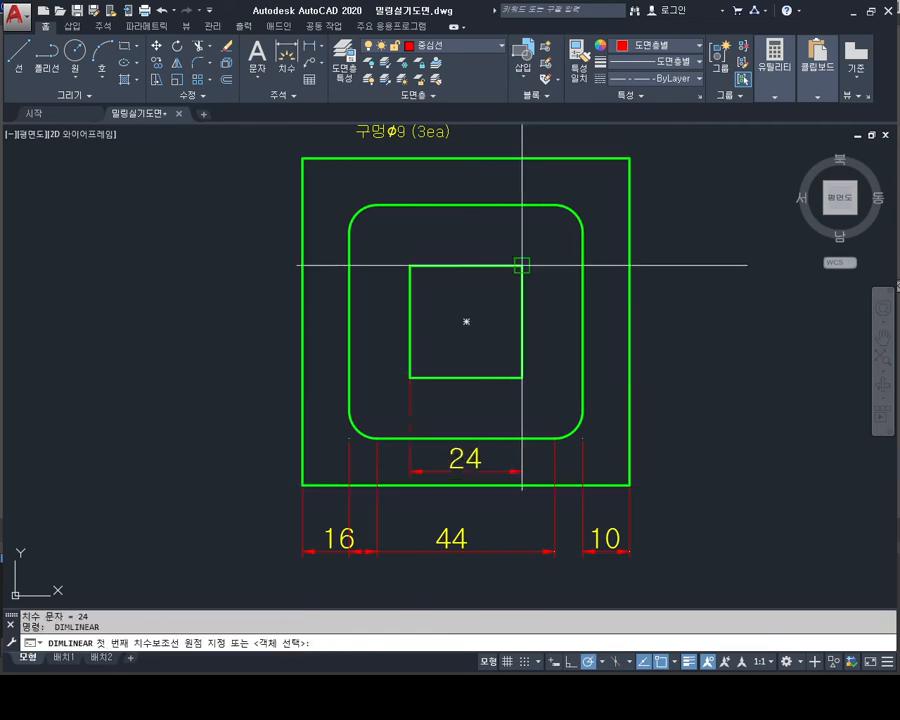
pyautogui.click(522, 378)
pyautogui.click(669, 334)
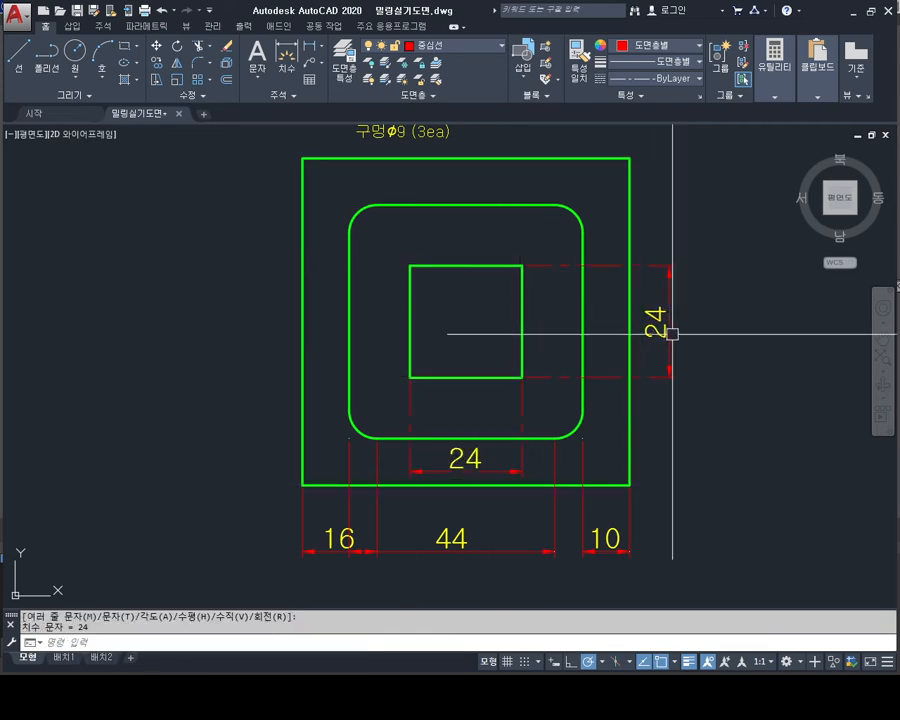
pyautogui.press('Escape')
pyautogui.press('Escape')
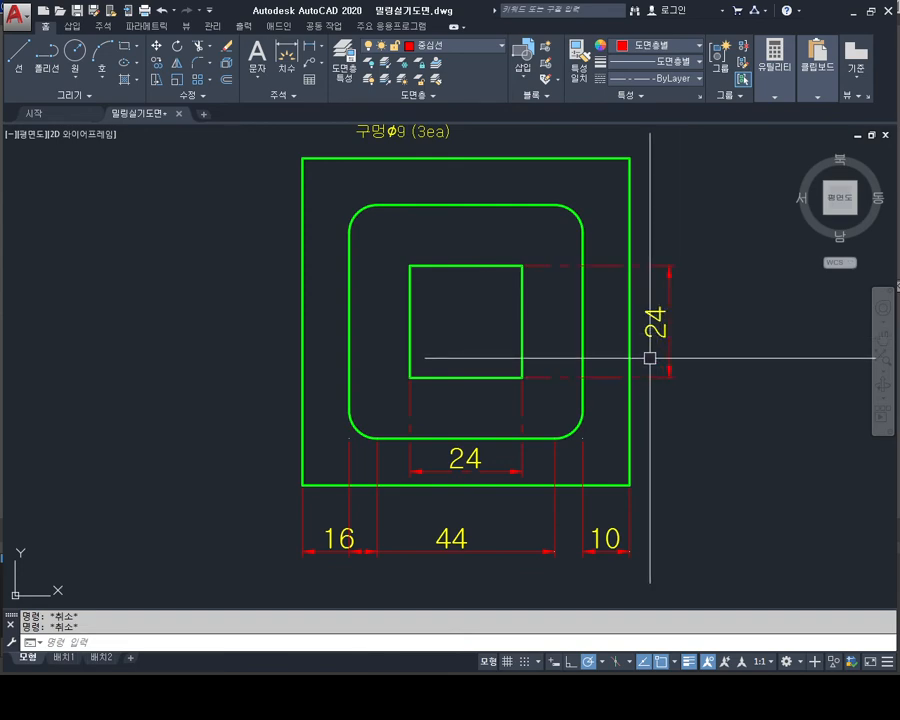
# Step: Draw a circle about 8.1 mm in diameter centred on the inner square's upper-left corner
pyautogui.scroll(4, 510, 284)
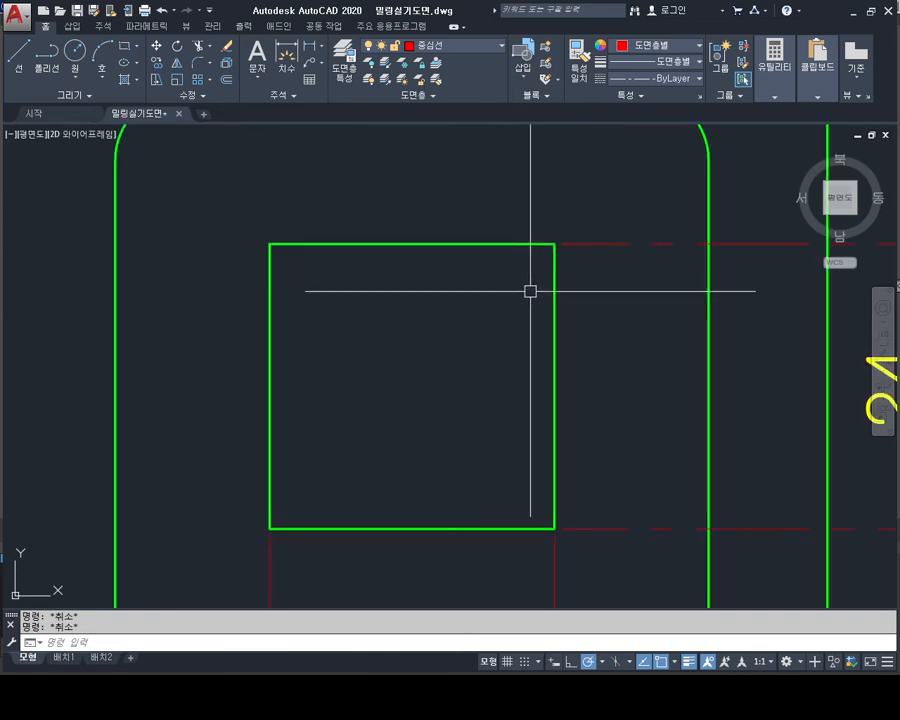
pyautogui.scroll(-2, 530, 300)
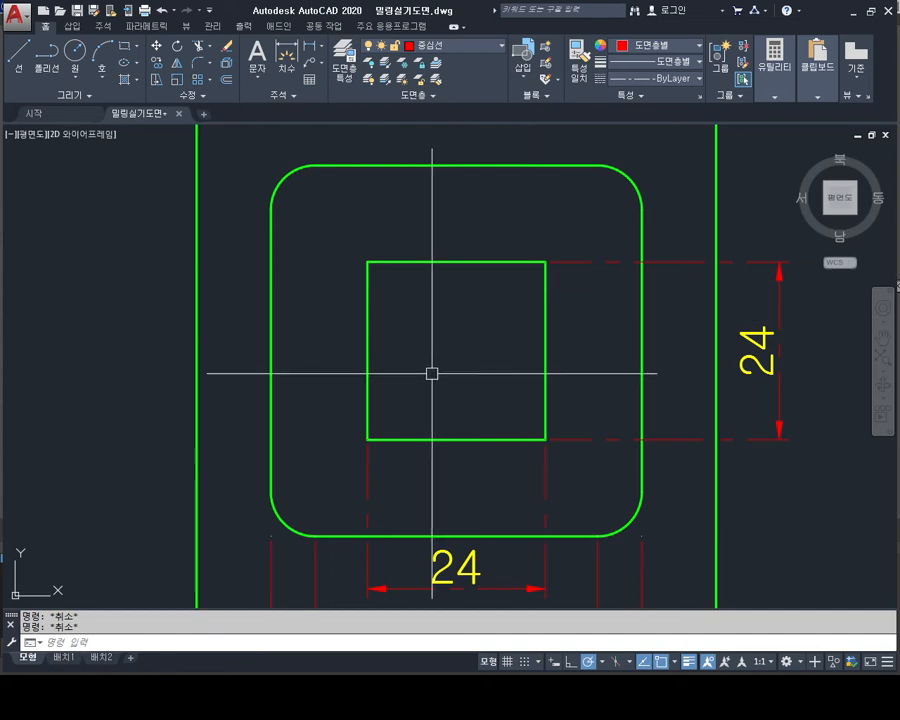
pyautogui.write('c')
pyautogui.press('Return')
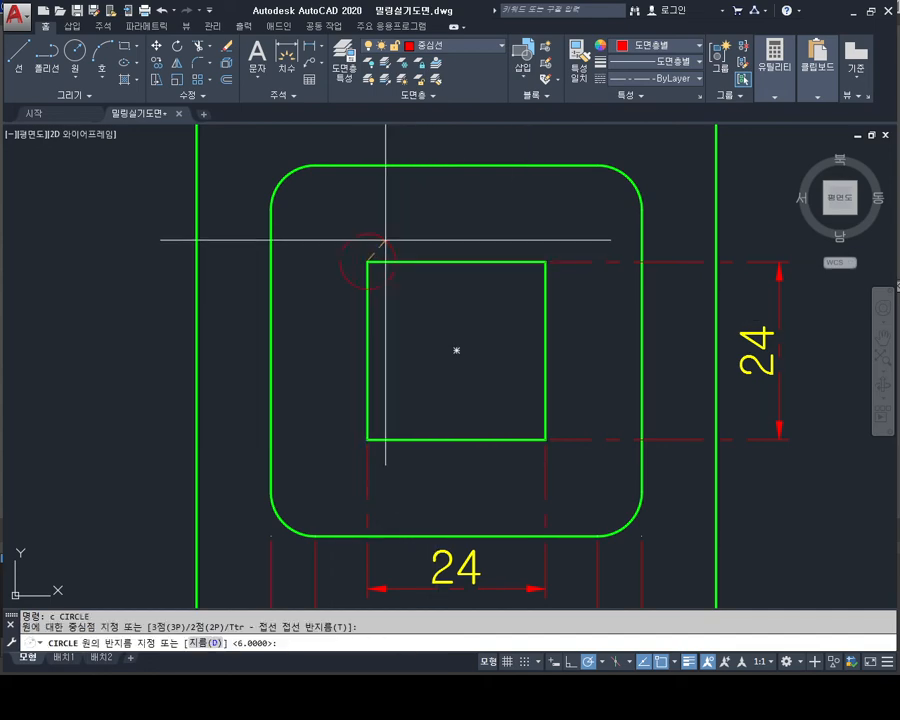
pyautogui.click(366, 261)
pyautogui.click(385, 237)
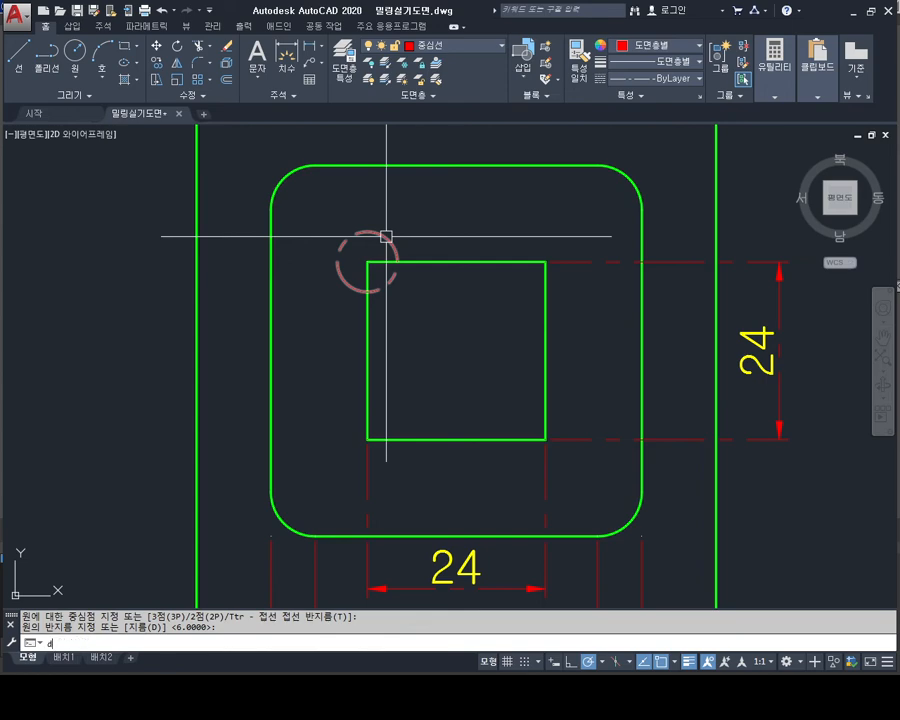
pyautogui.press('Return')
pyautogui.press('Escape')
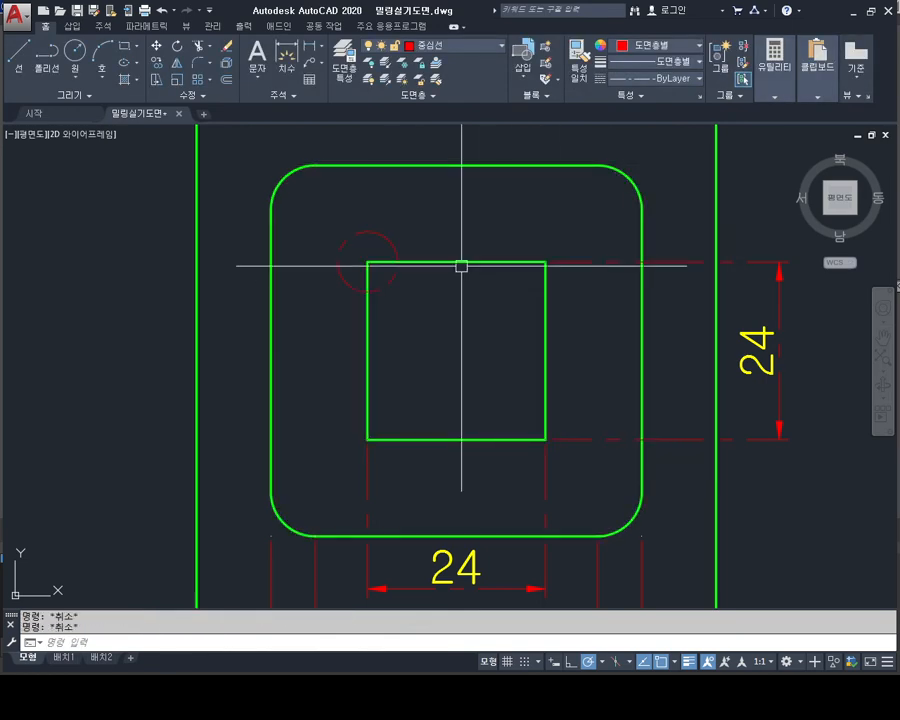
# Step: Set the diameter of the circle at the inner square's upper-left corner to 9 mm
pyautogui.click(376, 240)
pyautogui.doubleClick(377, 240)
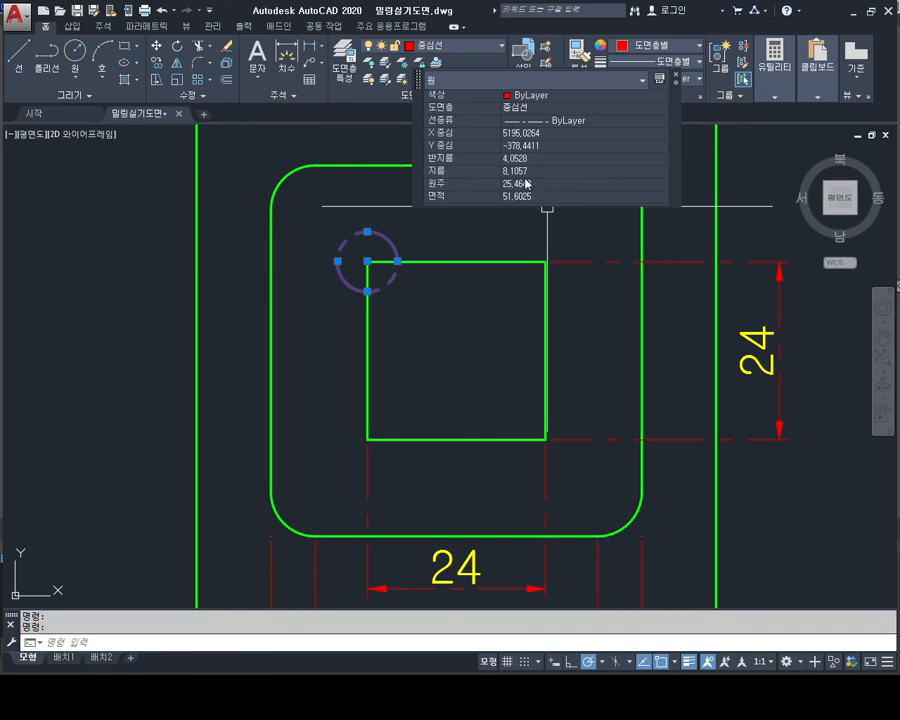
pyautogui.click(526, 172)
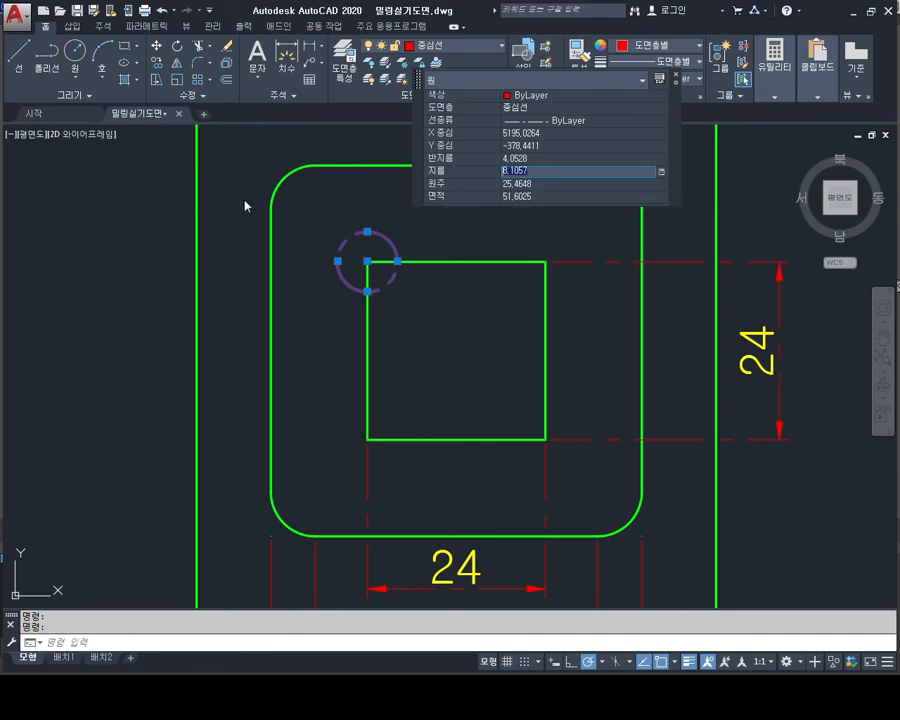
pyautogui.write('8')
pyautogui.press('Return')
pyautogui.click(442, 344)
pyautogui.press('Escape')
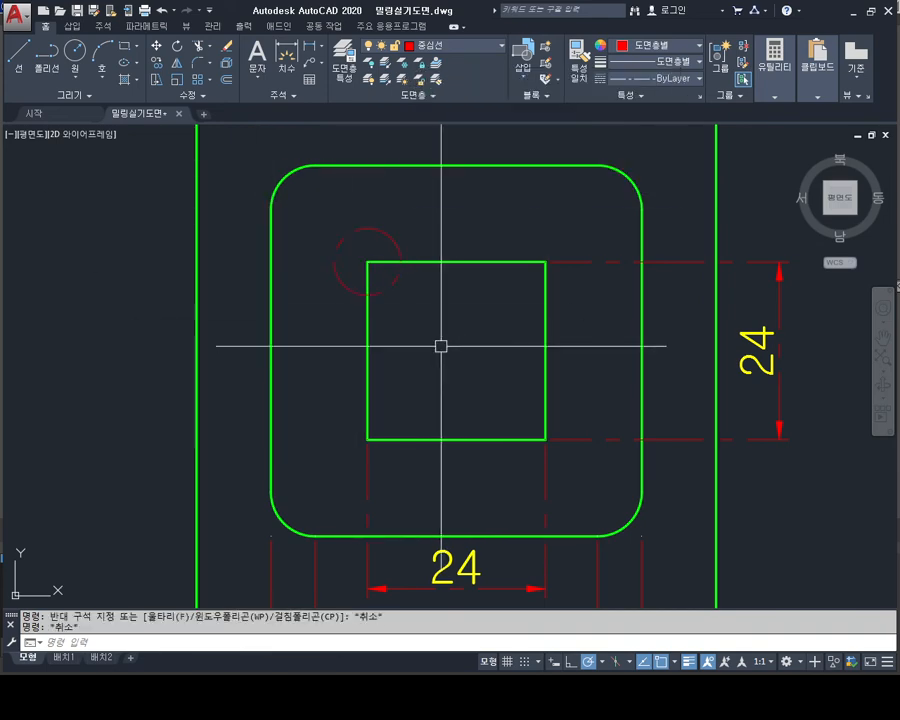
pyautogui.press('Escape')
# Step: Copy the circle from its centre to the other three corners of the inner square
pyautogui.write('co')
pyautogui.press('Return')
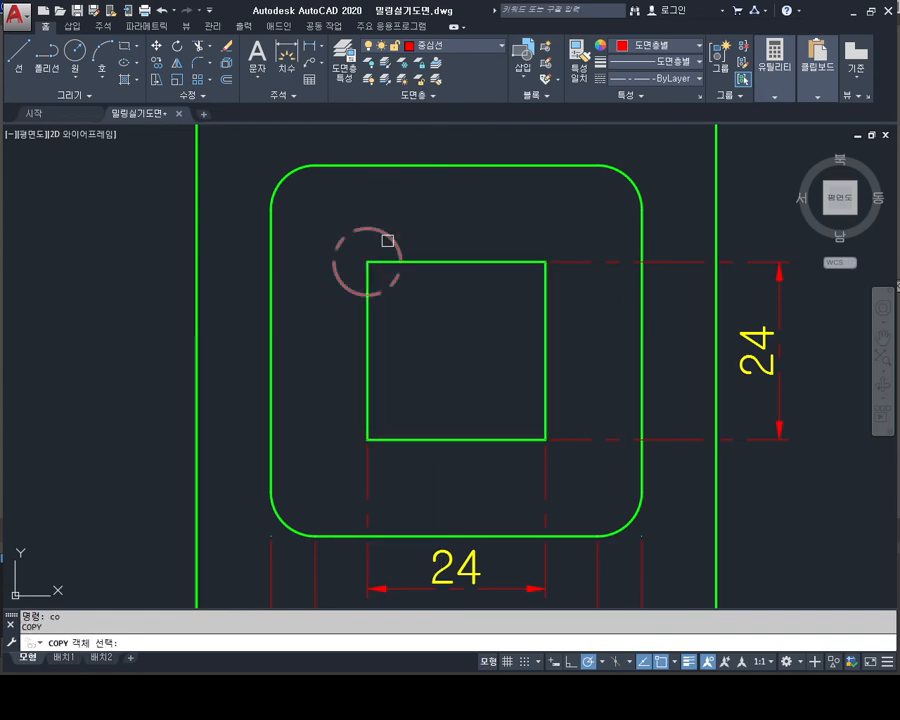
pyautogui.click(392, 243)
pyautogui.press('Return')
pyautogui.click(367, 263)
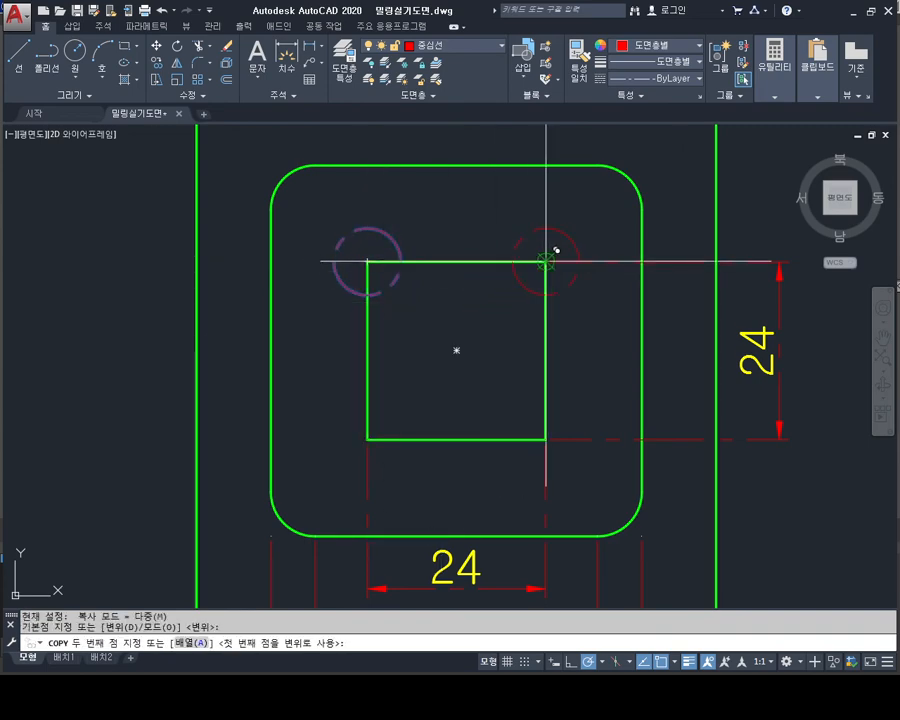
pyautogui.click(545, 262)
pyautogui.click(546, 432)
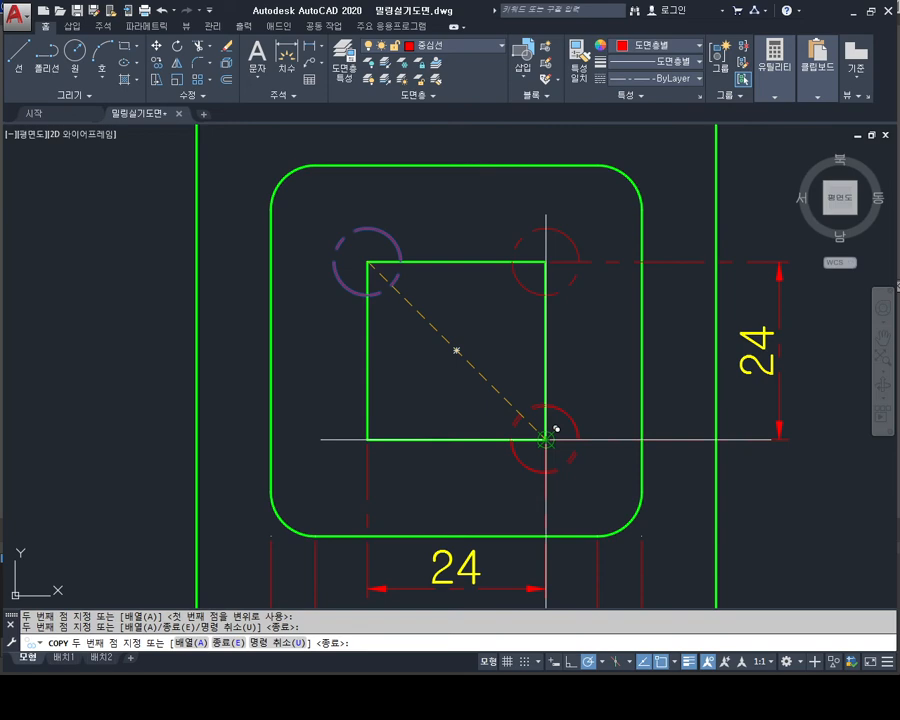
pyautogui.click(370, 434)
pyautogui.press('Escape')
pyautogui.press('Escape')
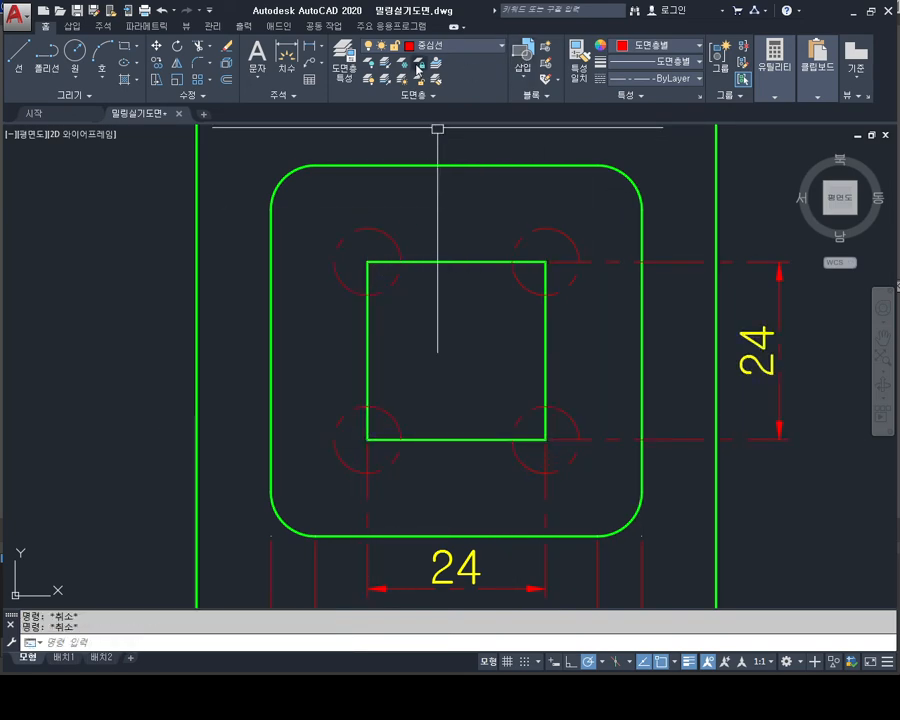
# Step: Check the vertical gap between the two right-hand circles with a temporary linear dimension
pyautogui.click(312, 45)
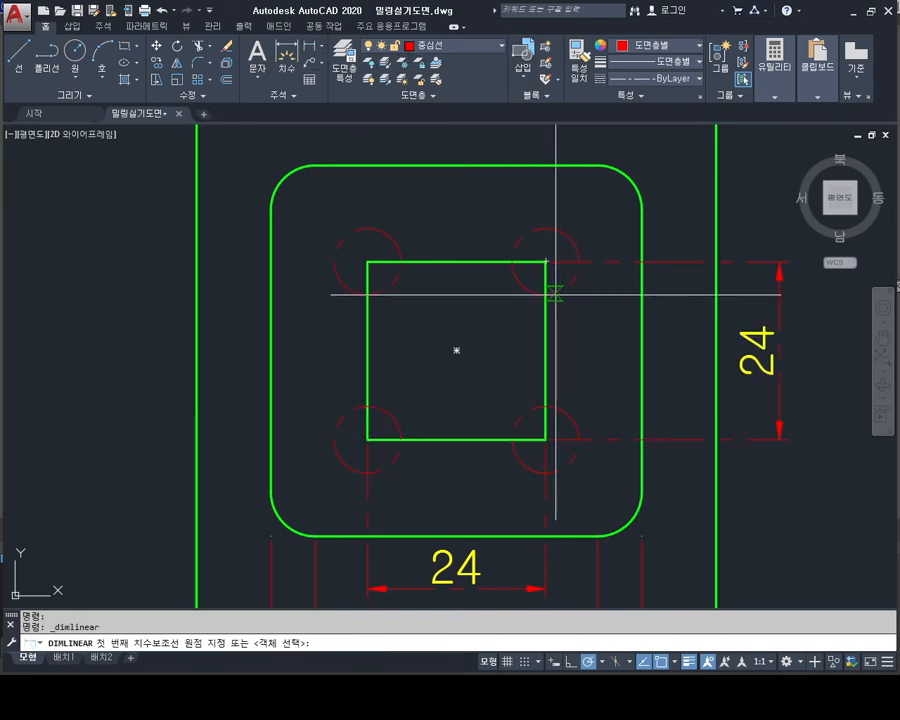
pyautogui.click(546, 295)
pyautogui.click(546, 405)
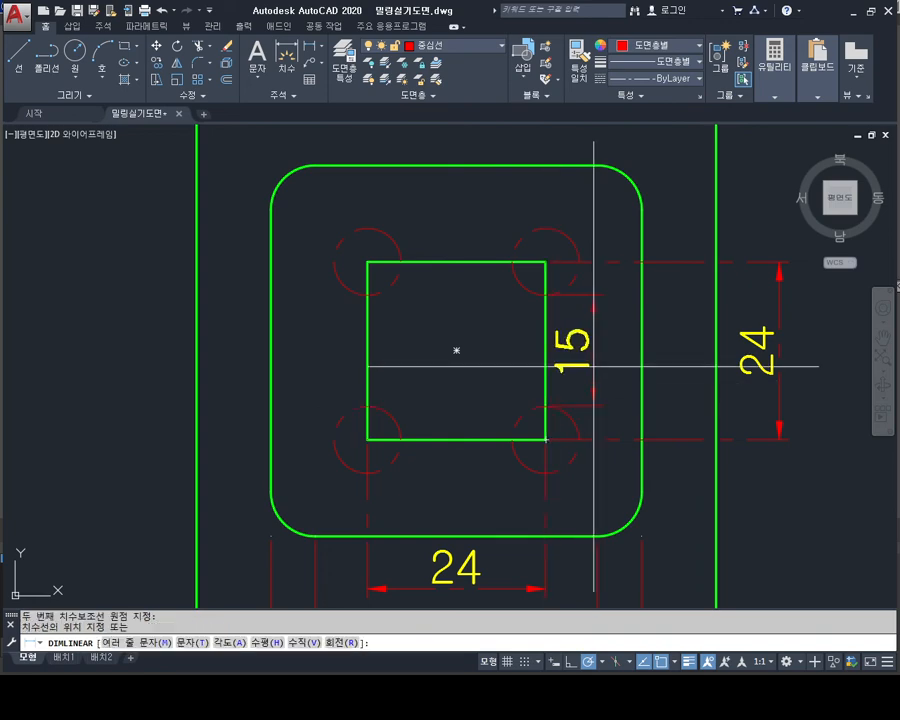
pyautogui.press('Escape')
pyautogui.press('Escape')
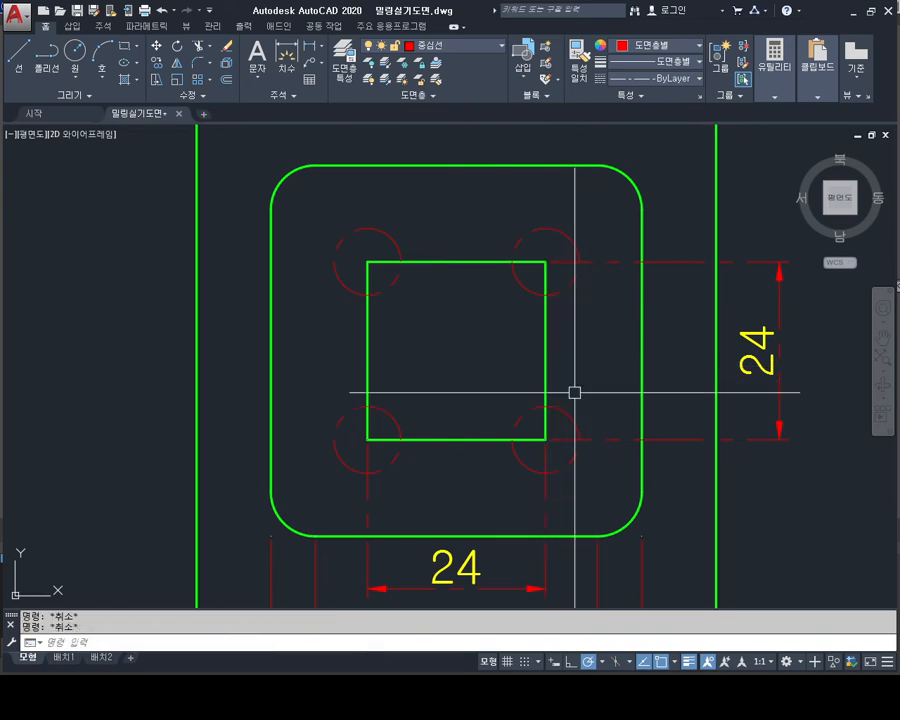
# Step: Erase the four 9 mm circles at the corners of the inner square
pyautogui.moveTo(533, 337)
pyautogui.mouseDown(button='middle')
pyautogui.moveTo(525, 285)
pyautogui.moveTo(523, 312)
pyautogui.mouseUp(button='middle')
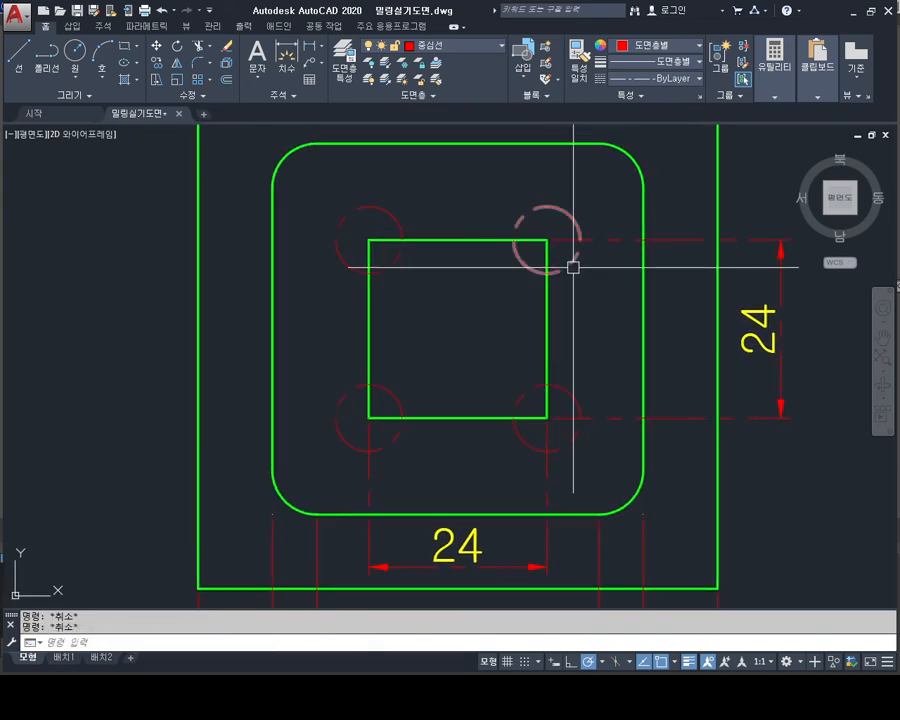
pyautogui.press('Delete')
pyautogui.click(571, 394)
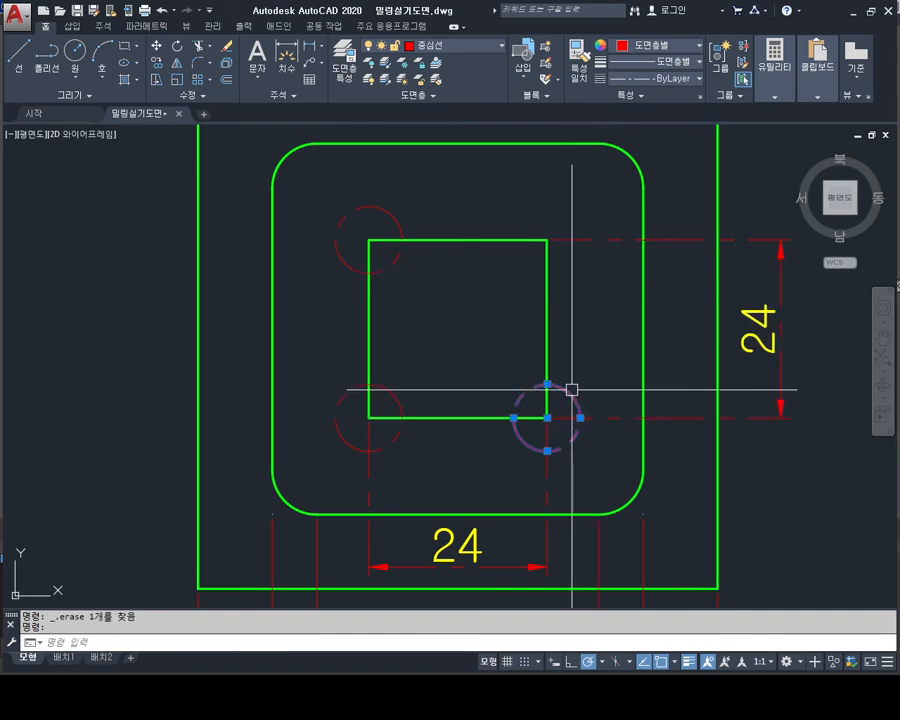
pyautogui.press('Delete')
pyautogui.click(341, 394)
pyautogui.press('Delete')
pyautogui.click(351, 266)
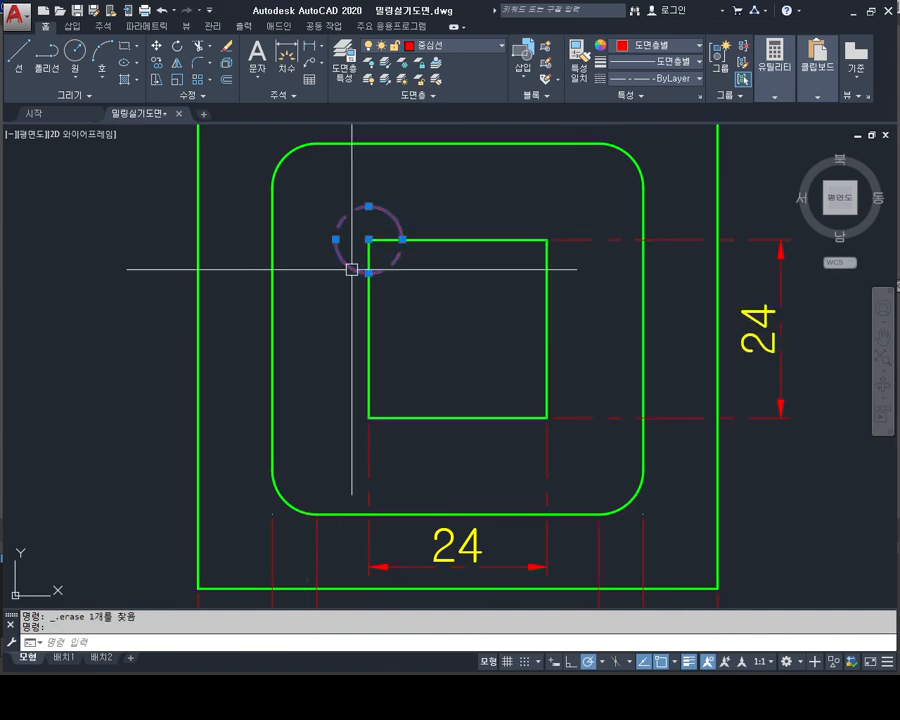
pyautogui.press('Delete')
# Step: Erase the vertical and horizontal dimensions of the inner square
pyautogui.scroll(-2, 362, 287)
pyautogui.moveTo(450, 346); pyautogui.dragTo(462, 349, button='middle')
pyautogui.moveTo(544, 390); pyautogui.dragTo(539, 372, button='middle')
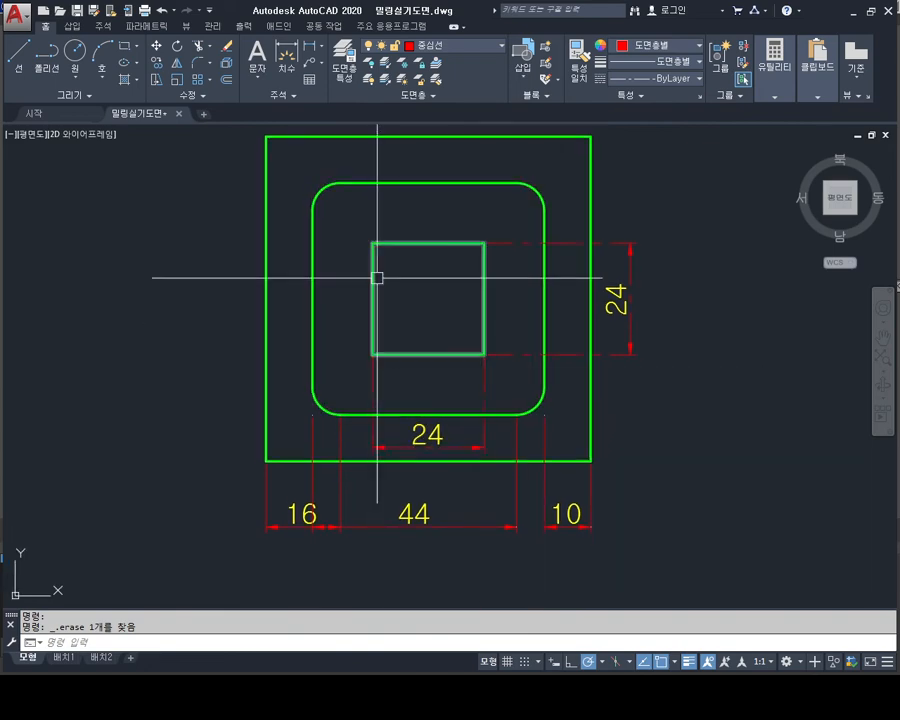
pyautogui.press('Escape')
pyautogui.click(623, 297)
pyautogui.press('Delete')
pyautogui.click(458, 437)
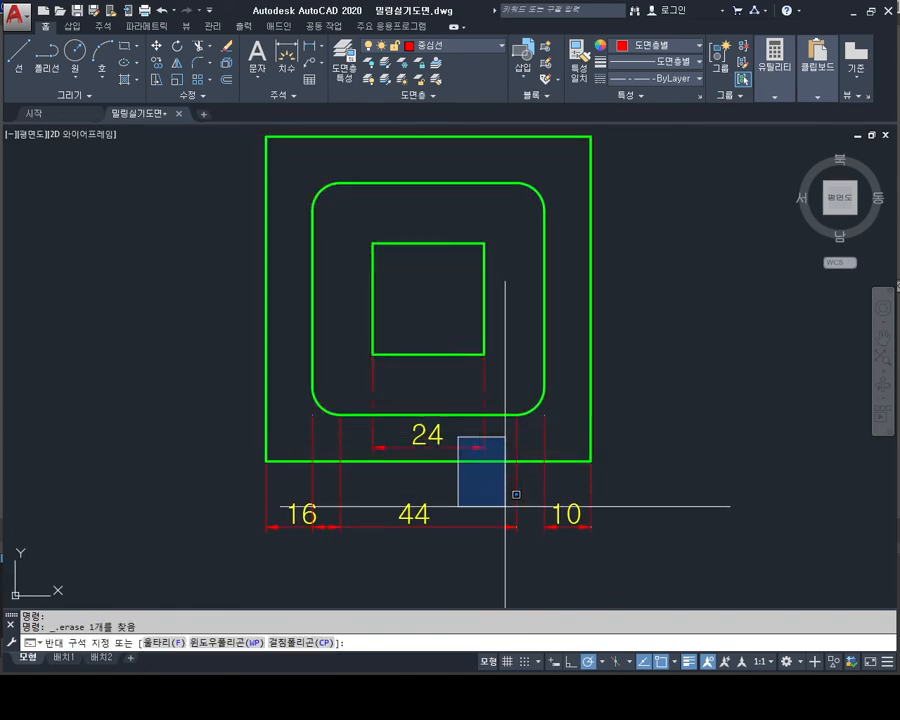
pyautogui.click(444, 438)
pyautogui.press('Delete')
# Step: Erase the row of horizontal dimensions beneath the plate outline
pyautogui.click(711, 489)
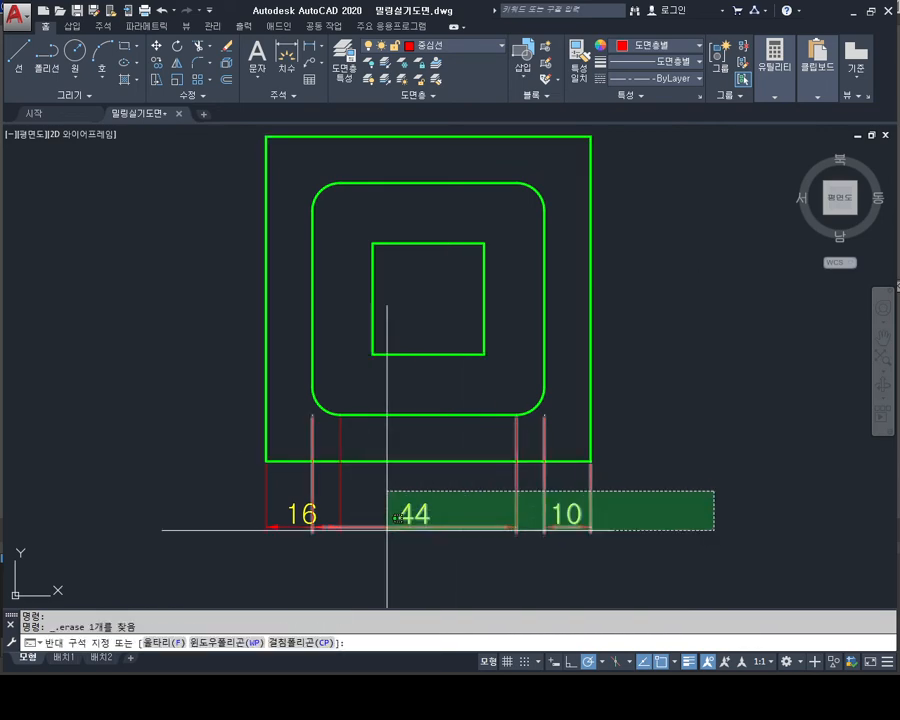
pyautogui.click(642, 500)
pyautogui.click(227, 537)
pyautogui.press('Delete')
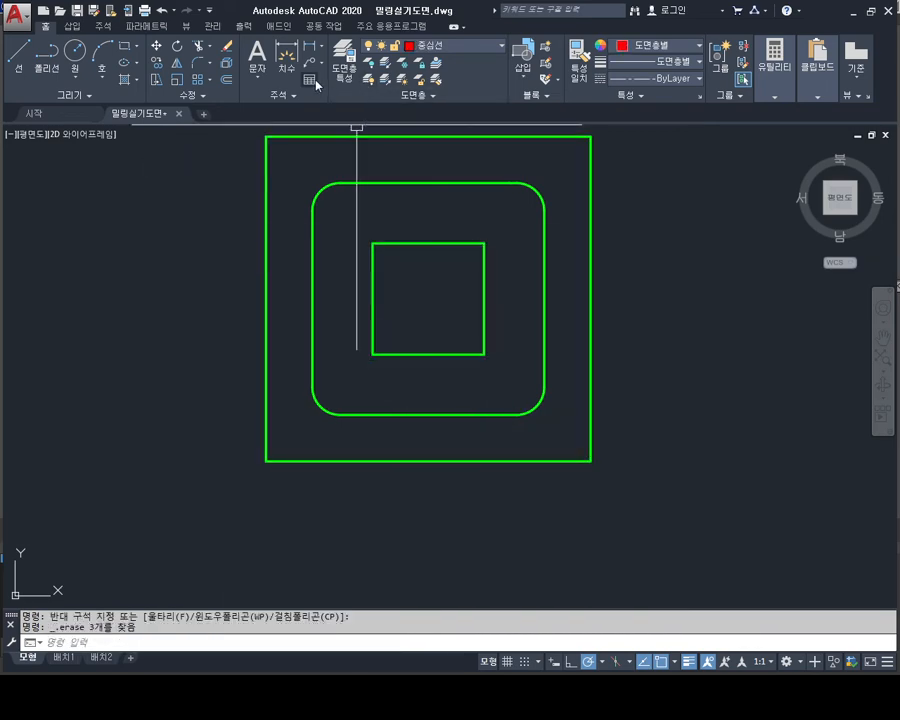
# Step: Dimension the horizontal gap between the inner square's right side and the rounded pocket's right side
pyautogui.click(312, 48)
pyautogui.click(484, 298)
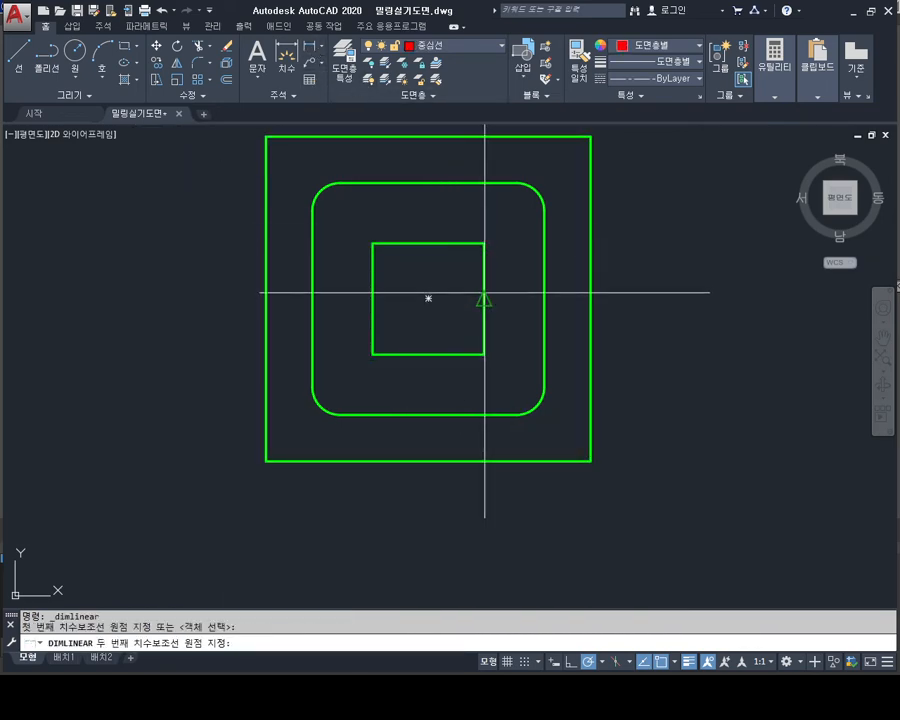
pyautogui.click(544, 298)
pyautogui.click(531, 326)
# Step: Dimension the inner square's width, placing the dimension just below it inside the pocket
pyautogui.press('space')
pyautogui.click(372, 354)
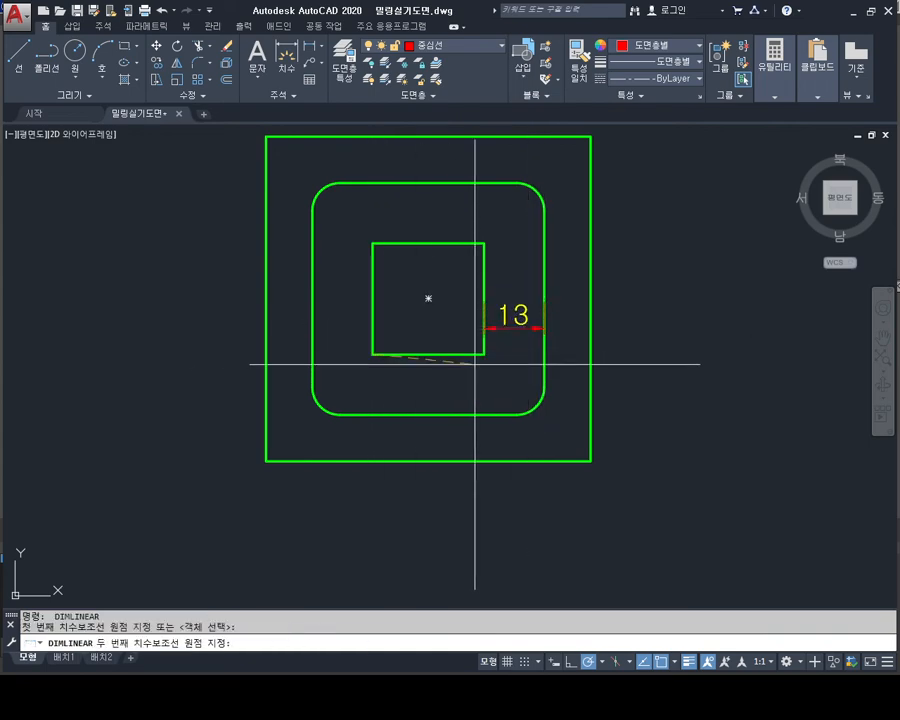
pyautogui.click(484, 354)
pyautogui.click(458, 398)
pyautogui.press('Escape')
pyautogui.press('Escape')
# Step: Copy the hole note above the plate into the plate's upper-left corner
pyautogui.moveTo(516, 316); pyautogui.dragTo(544, 360, button='middle')
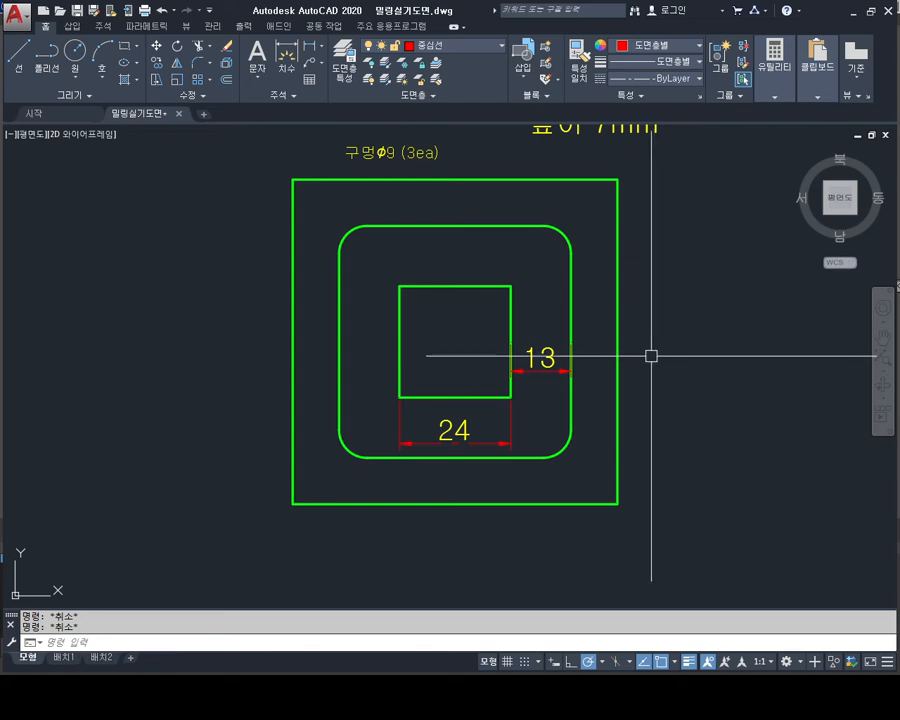
pyautogui.moveTo(428, 227); pyautogui.dragTo(439, 251, button='middle')
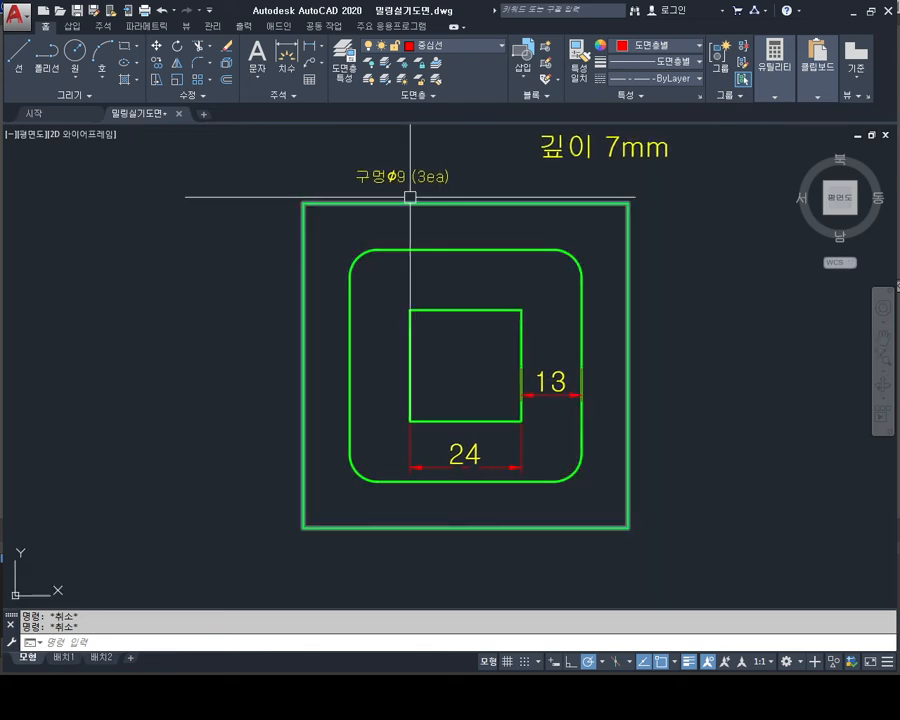
pyautogui.write('co')
pyautogui.press('Return')
pyautogui.click(390, 178)
pyautogui.press('Return')
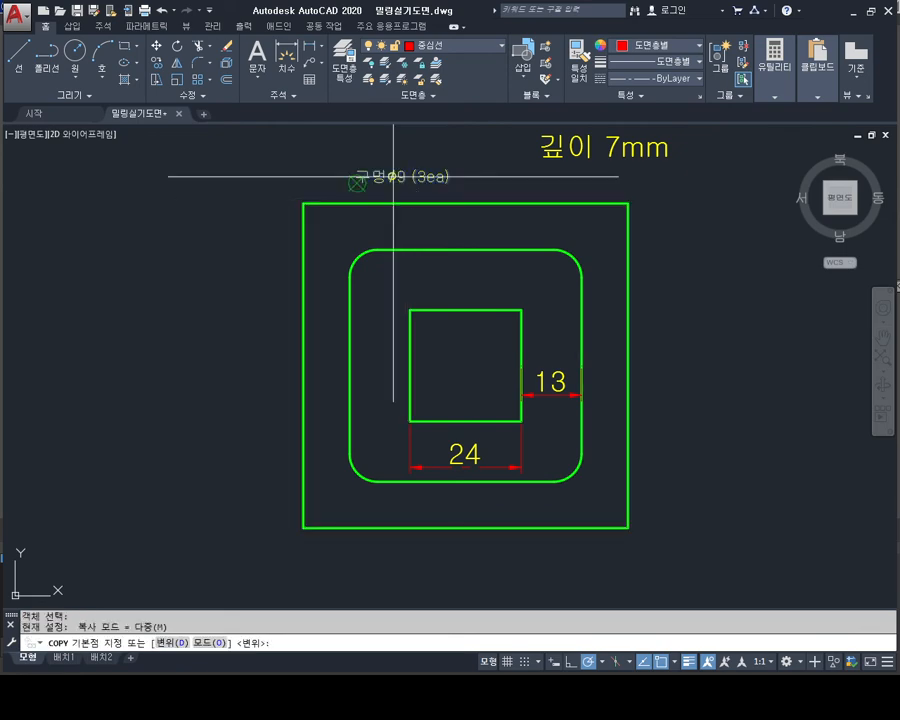
pyautogui.click(355, 183)
pyautogui.click(320, 232)
pyautogui.press('Escape')
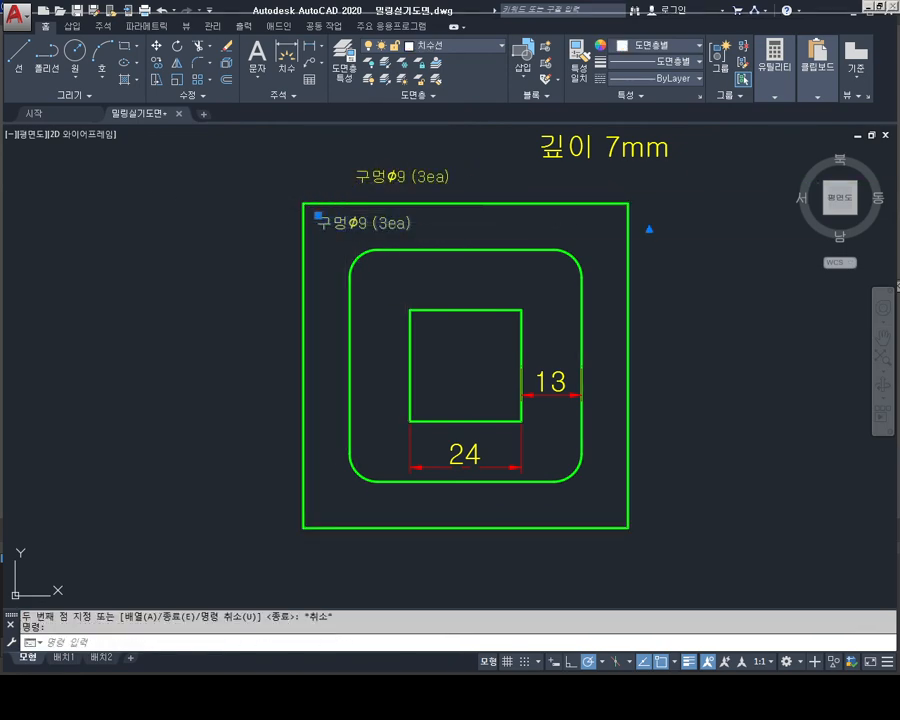
# Step: Change the text of the copied note inside the plate to 하판
pyautogui.doubleClick(340, 224)
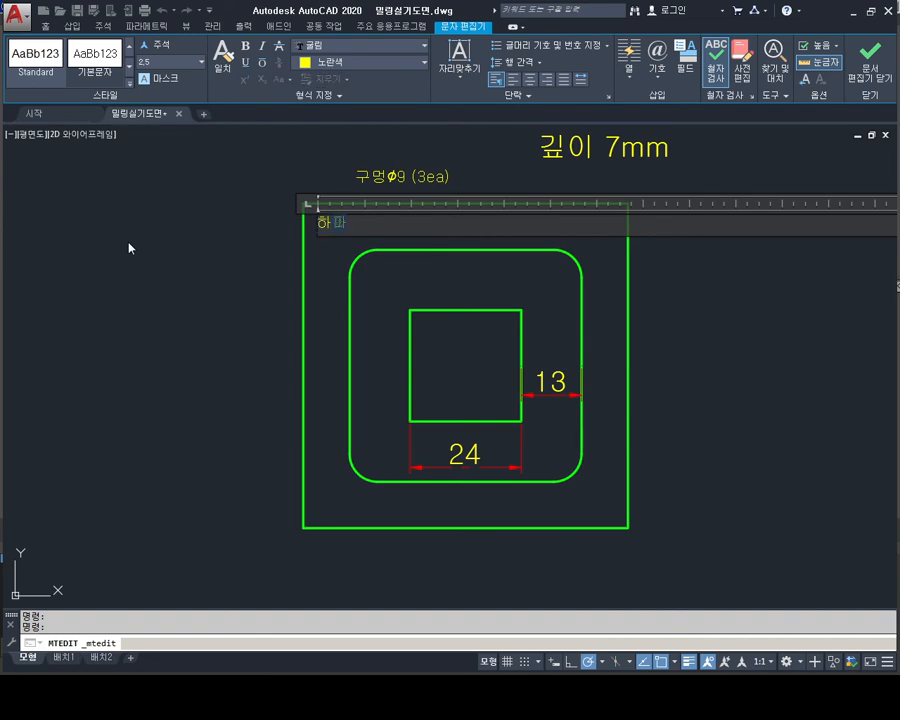
pyautogui.click(116, 301)
pyautogui.press('Escape')
pyautogui.press('Escape')
pyautogui.moveTo(476, 309); pyautogui.dragTo(497, 317, button='middle')
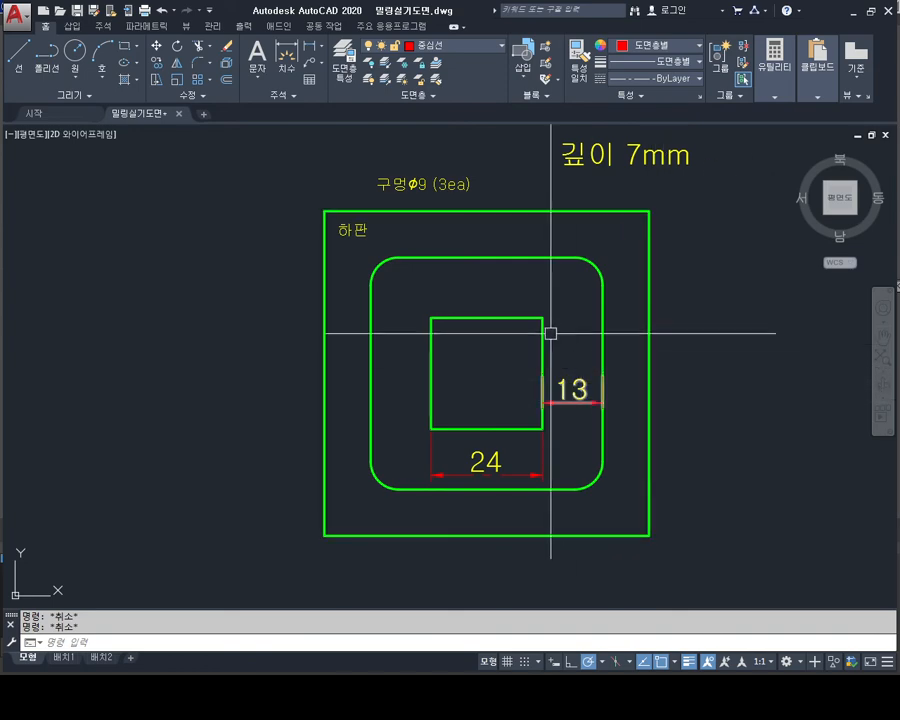
pyautogui.moveTo(540, 305); pyautogui.dragTo(528, 272, button='middle')
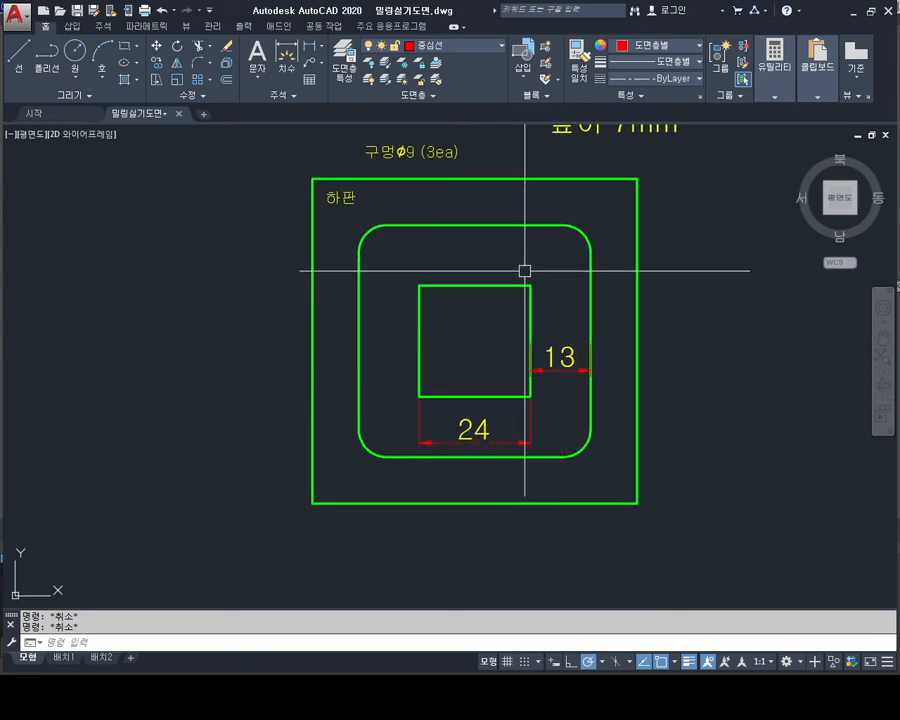
pyautogui.write('mtedit')
pyautogui.press('Return')
pyautogui.press('Escape')
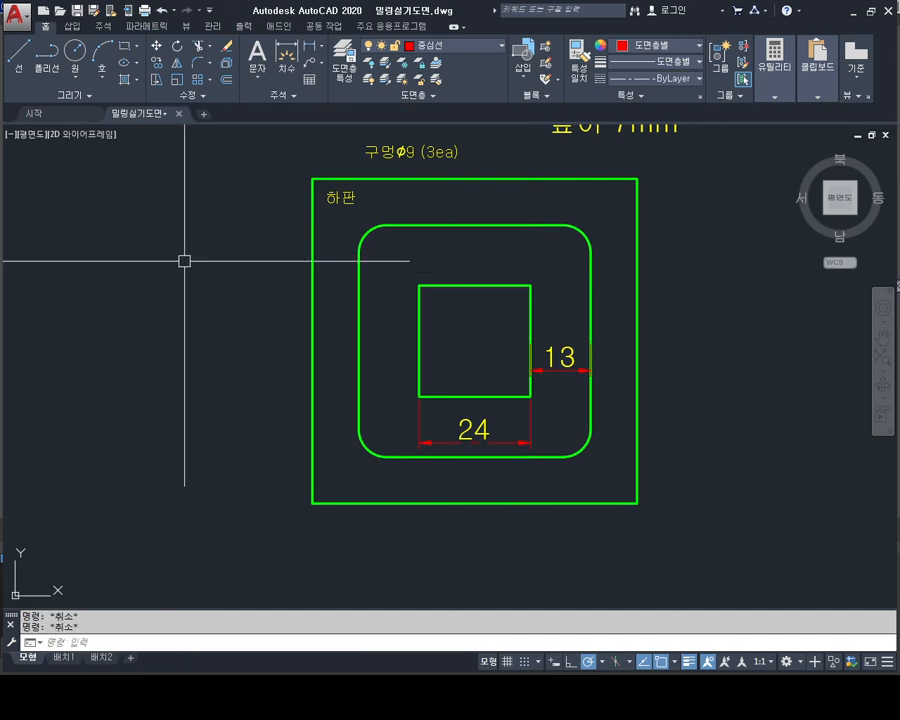
pyautogui.write('ㅊ')
pyautogui.press('Return')
pyautogui.press('Escape')
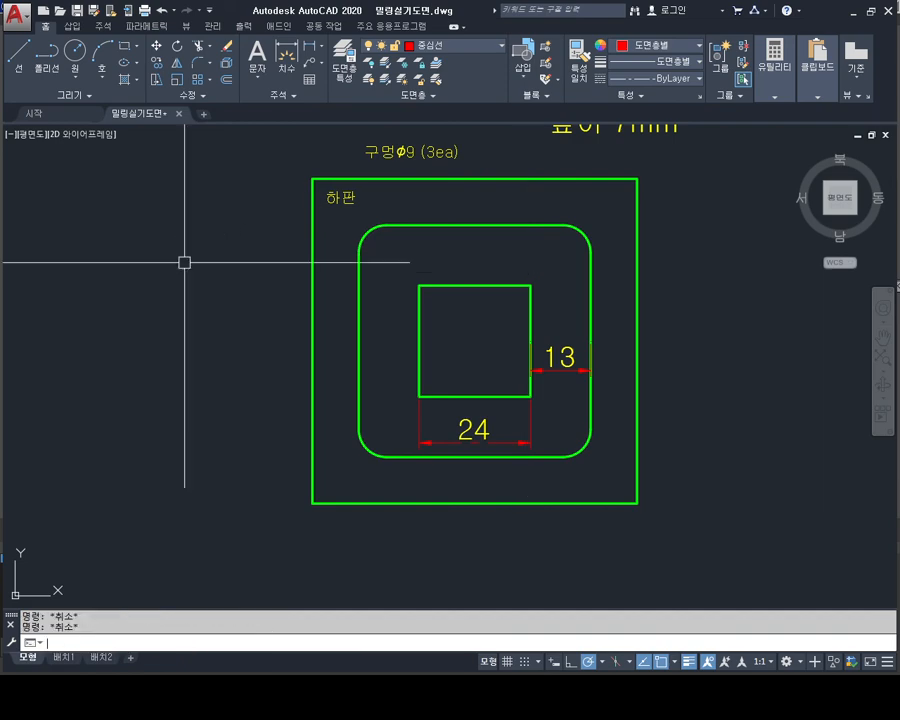
# Step: Draw a circle with a diameter of 12 mm in the empty space left of the plate
pyautogui.write('c')
pyautogui.press('Return')
pyautogui.click(201, 356)
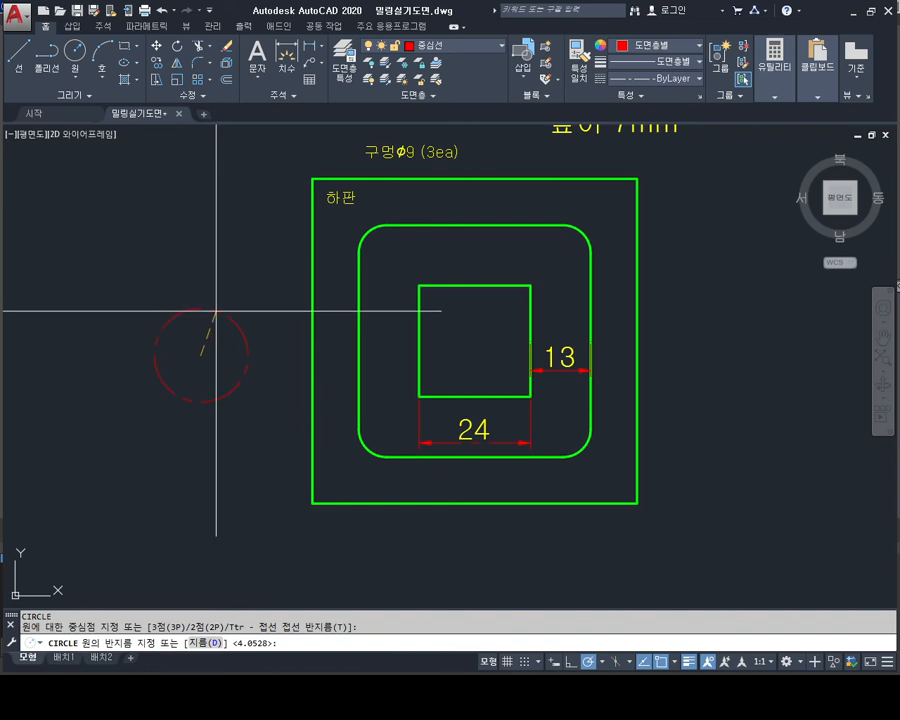
pyautogui.write('d')
pyautogui.press('Return')
pyautogui.write('12')
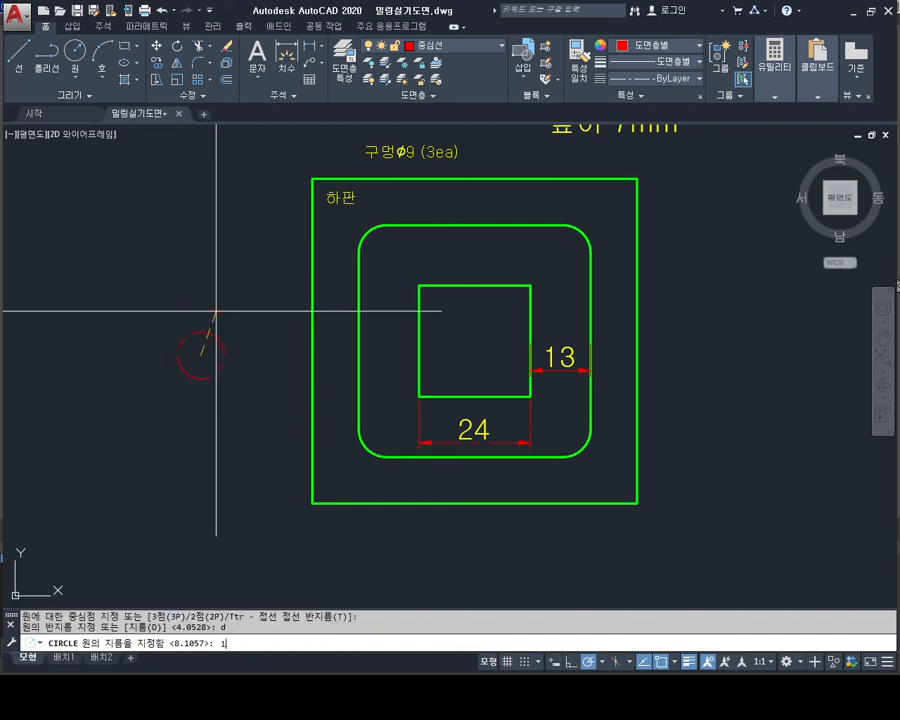
pyautogui.press('Return')
pyautogui.press('Escape')
# Step: Put the 12 mm circle on the 외형선 layer
pyautogui.click(245, 295)
pyautogui.click(149, 429)
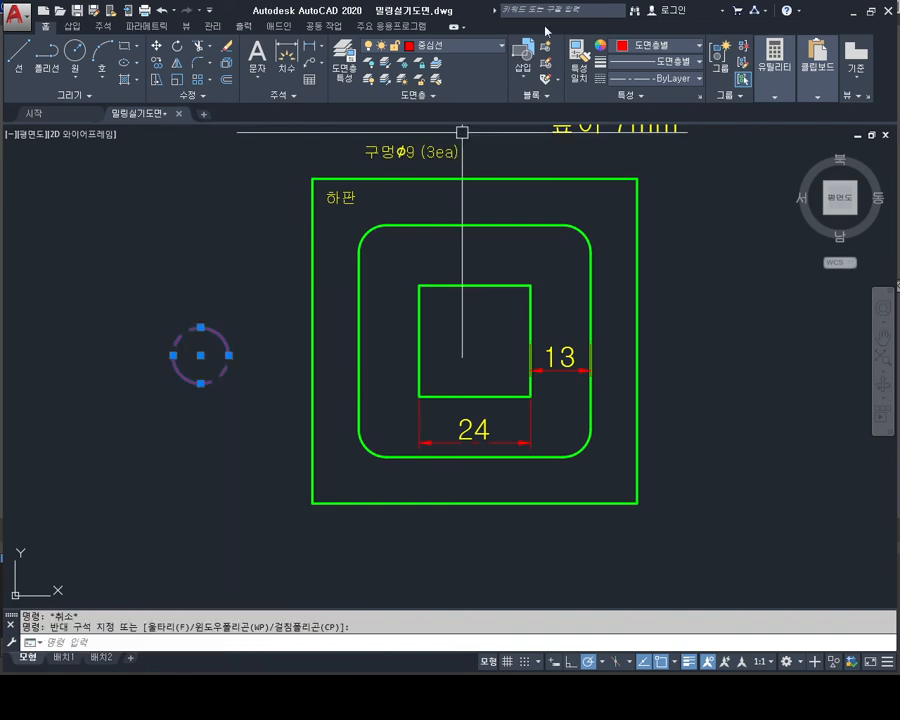
pyautogui.click(464, 50)
pyautogui.click(445, 130)
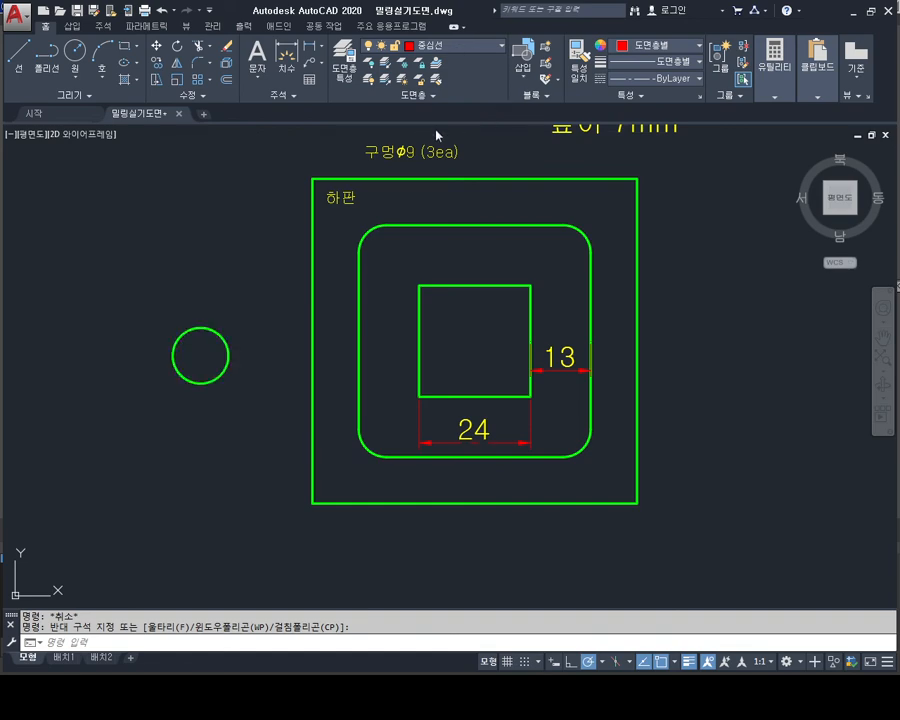
pyautogui.press('Escape')
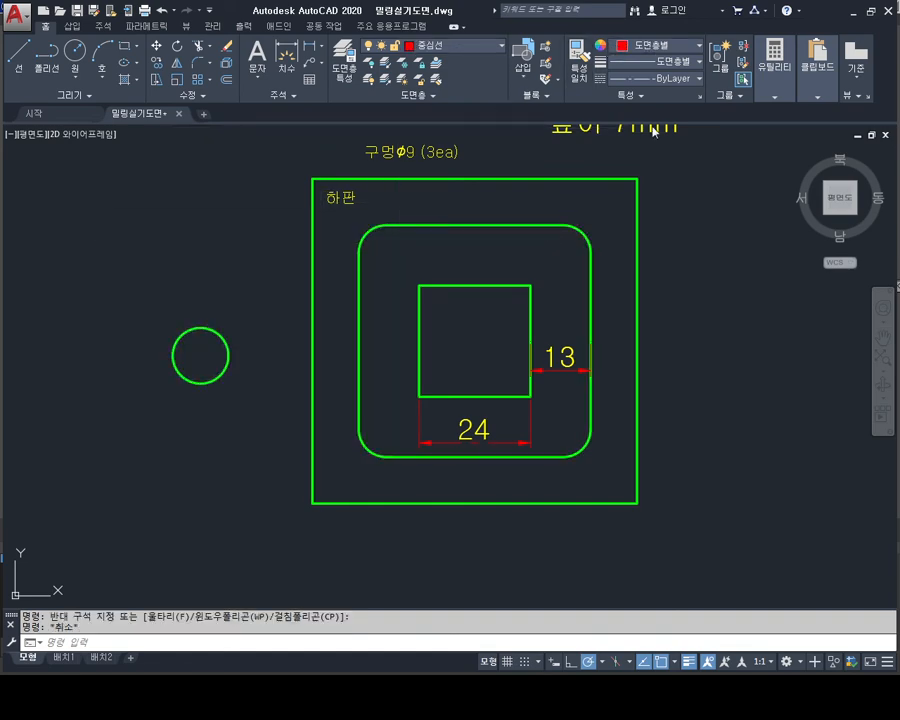
# Step: Set the current colour and the 12 mm circle's colour to cyan (하늘색)
pyautogui.click(244, 240)
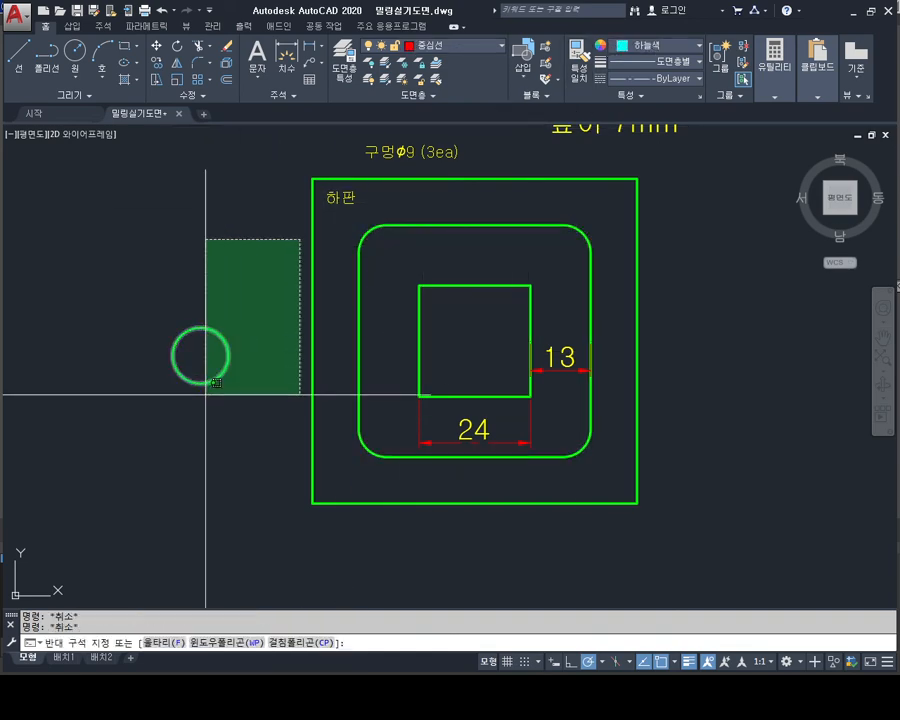
pyautogui.click(200, 392)
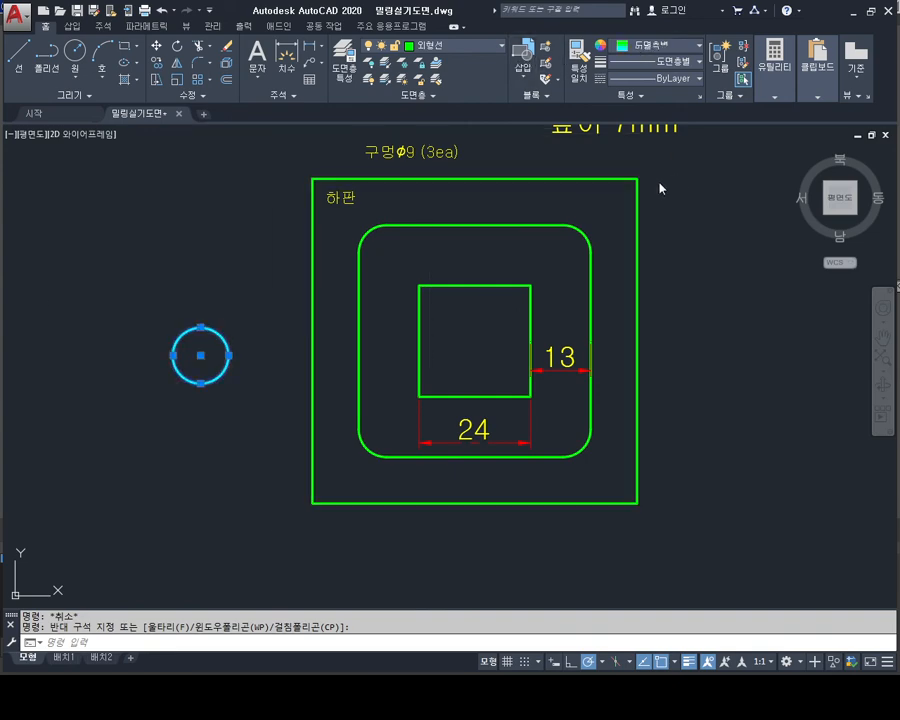
pyautogui.press('Escape')
pyautogui.press('Escape')
pyautogui.write('m')
pyautogui.press('Return')
pyautogui.click(224, 304)
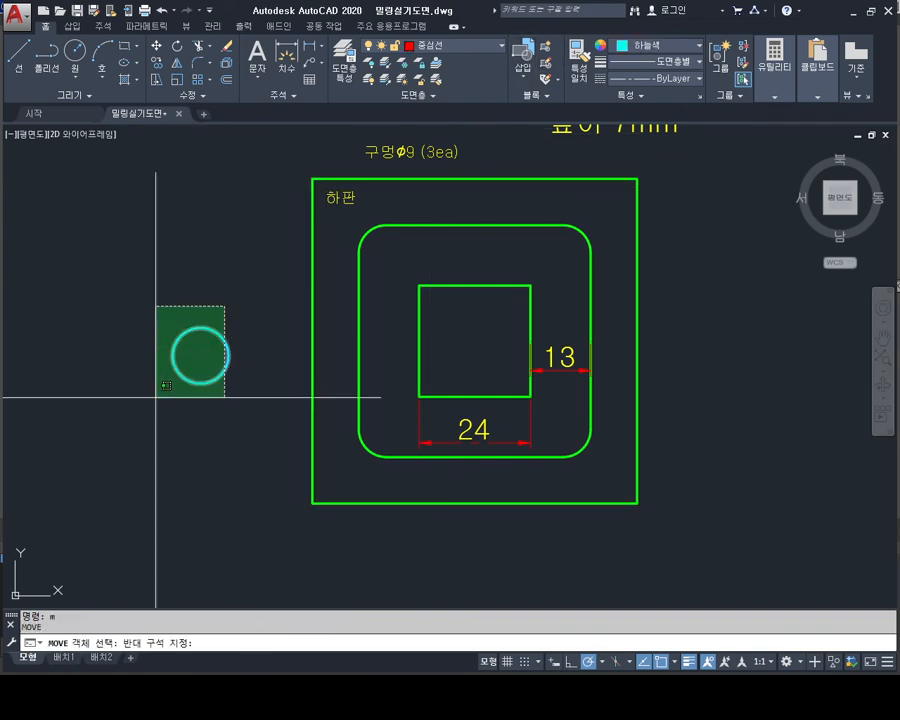
pyautogui.click(152, 398)
pyautogui.press('Return')
pyautogui.click(200, 355)
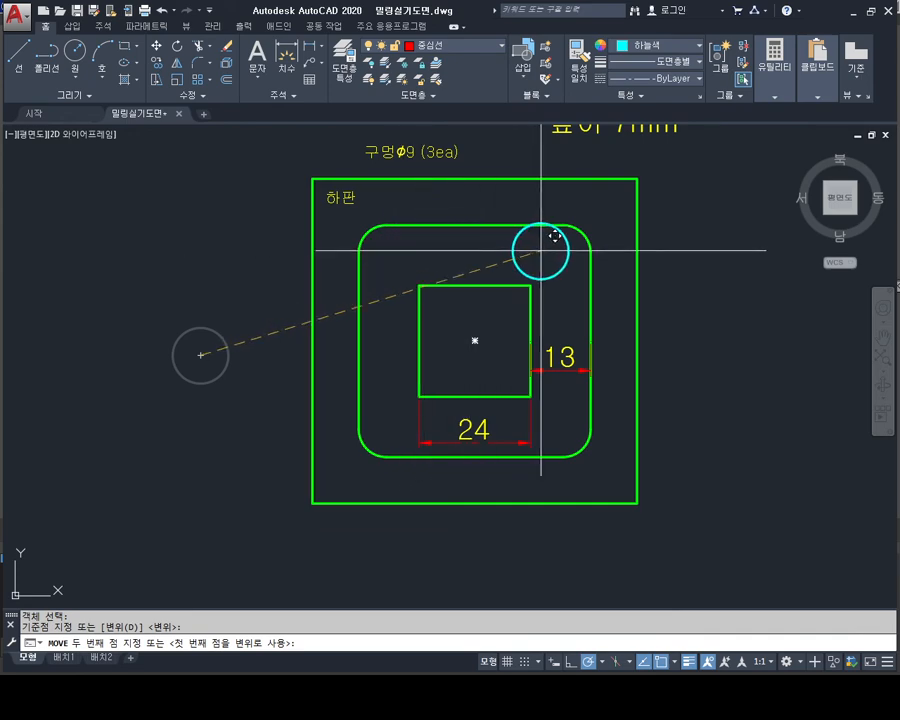
pyautogui.scroll(2, 556, 236)
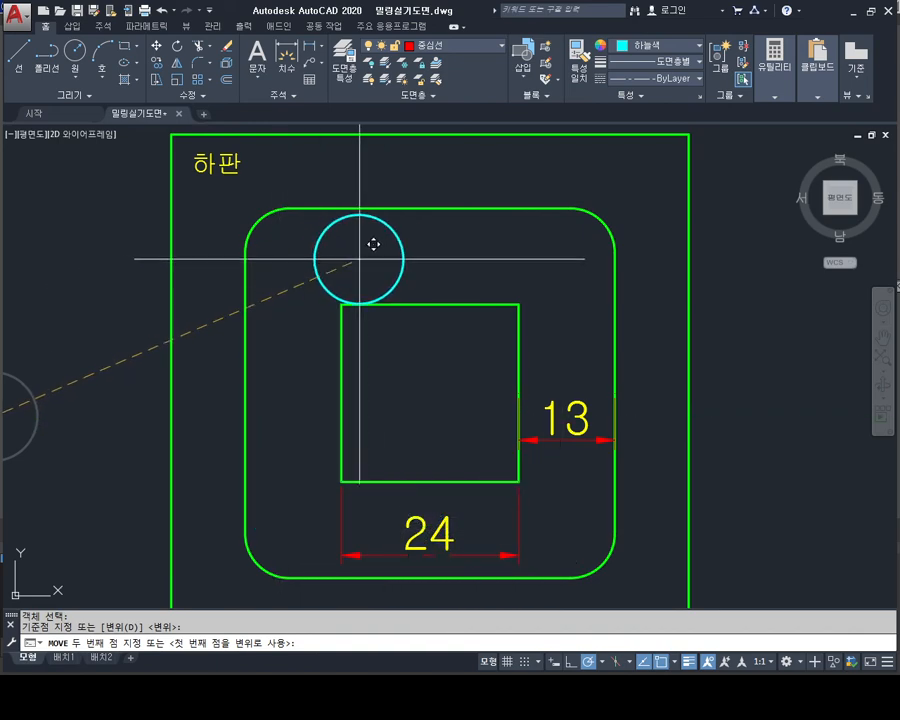
pyautogui.press('Escape')
# Step: Offset the rounded pocket outline 1 mm outward
pyautogui.scroll(-2, 458, 250)
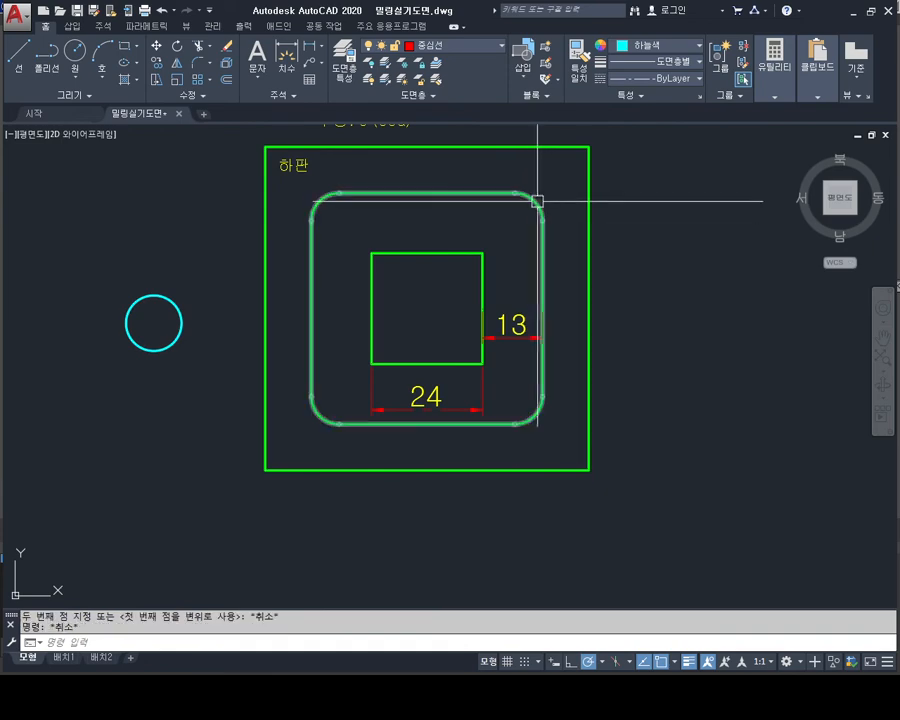
pyautogui.click(534, 200)
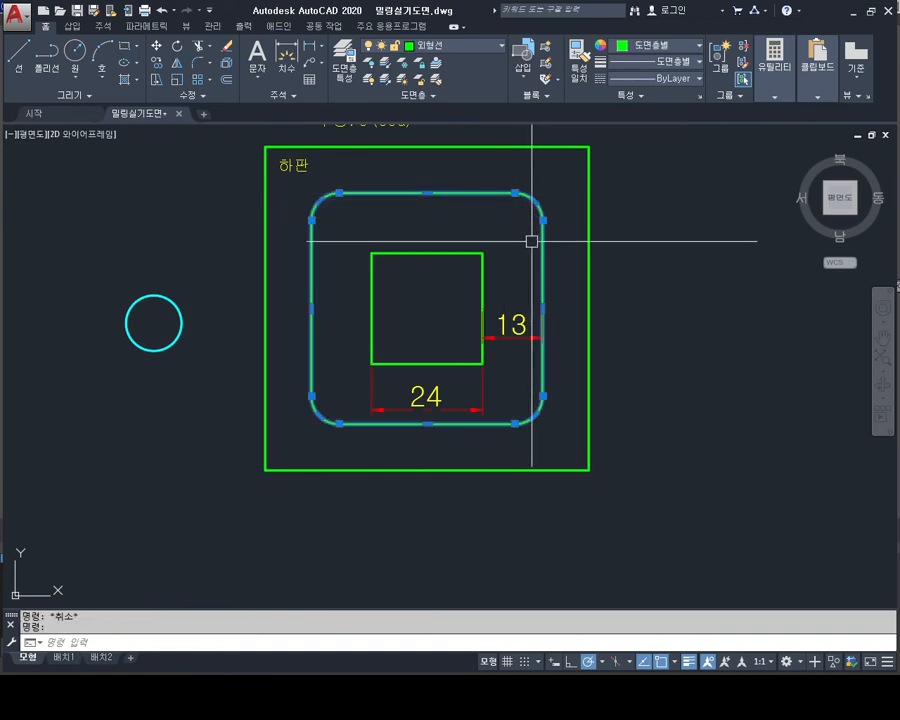
pyautogui.press('Escape')
pyautogui.write('o')
pyautogui.press('Return')
pyautogui.write('1')
pyautogui.press('Return')
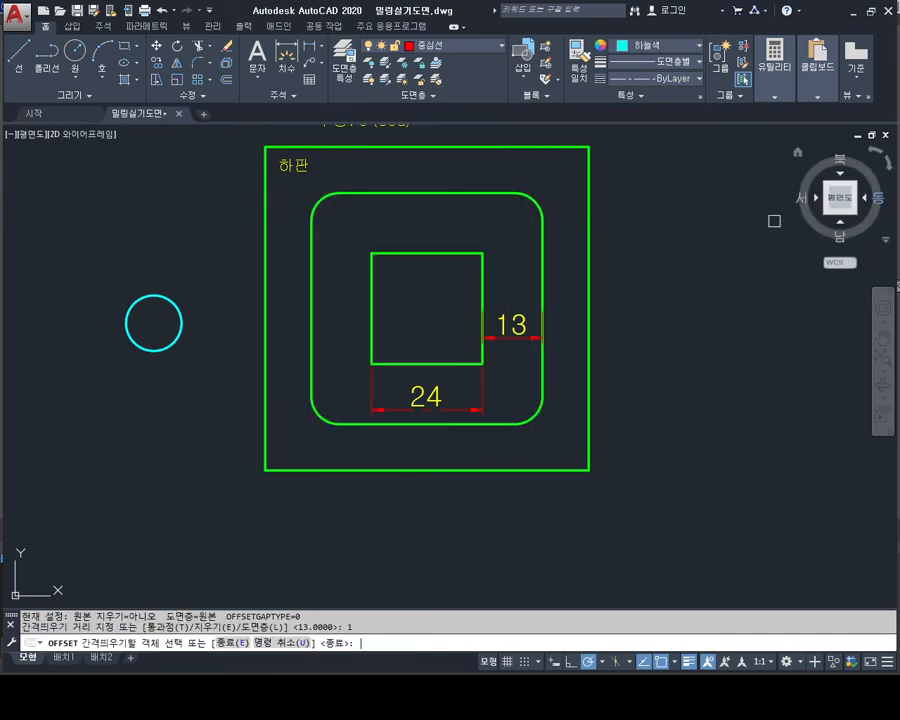
pyautogui.click(440, 194)
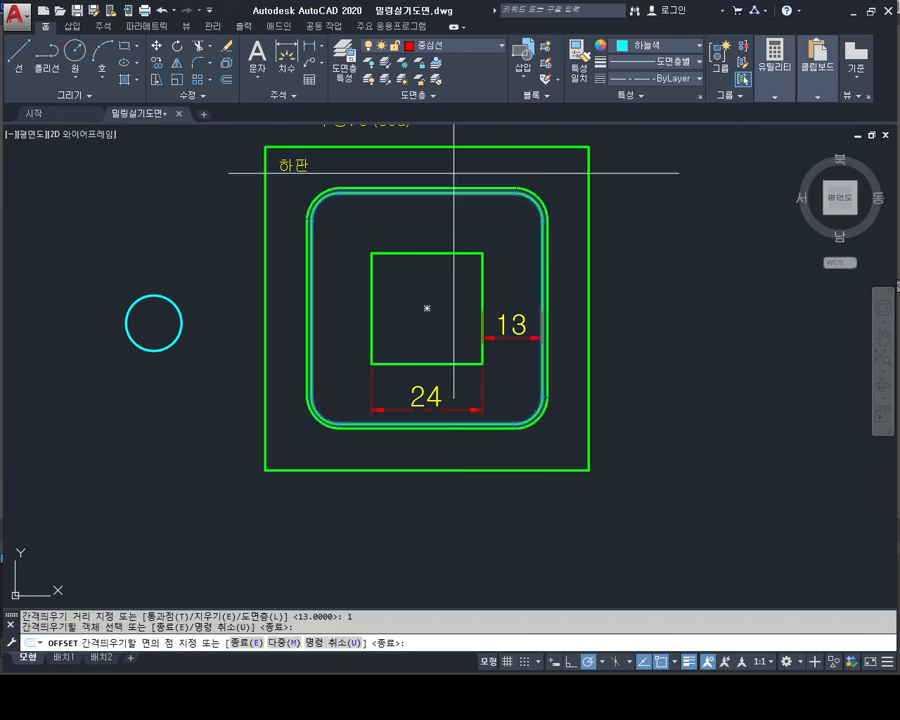
pyautogui.click(452, 173)
pyautogui.scroll(2, 505, 214)
pyautogui.press('Escape')
pyautogui.press('Escape')
pyautogui.press('Escape')
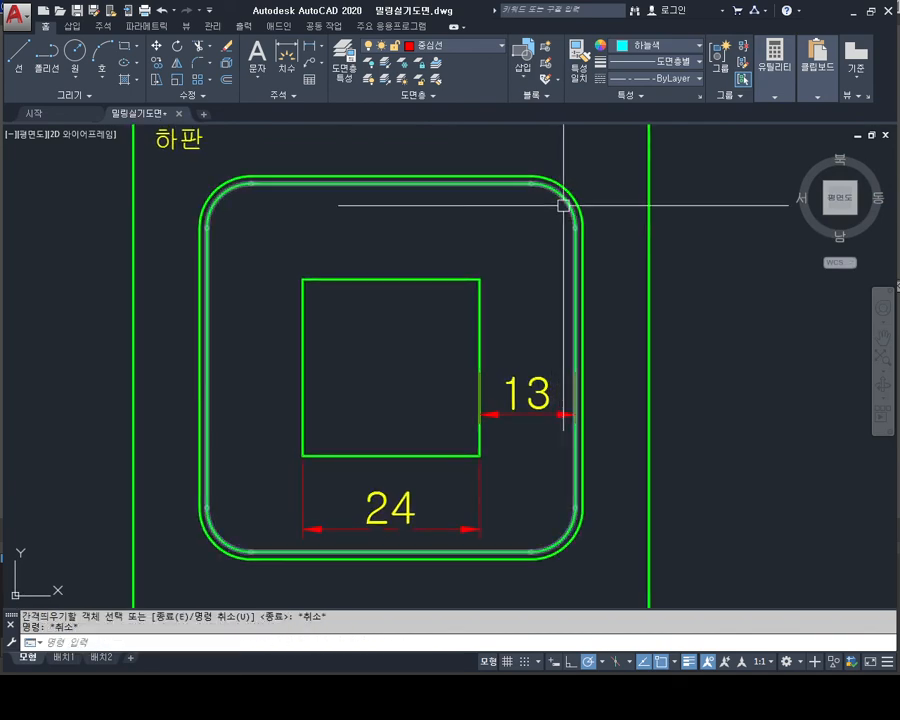
# Step: Put the original inner rounded outline on the 중심선 layer
pyautogui.click(565, 213)
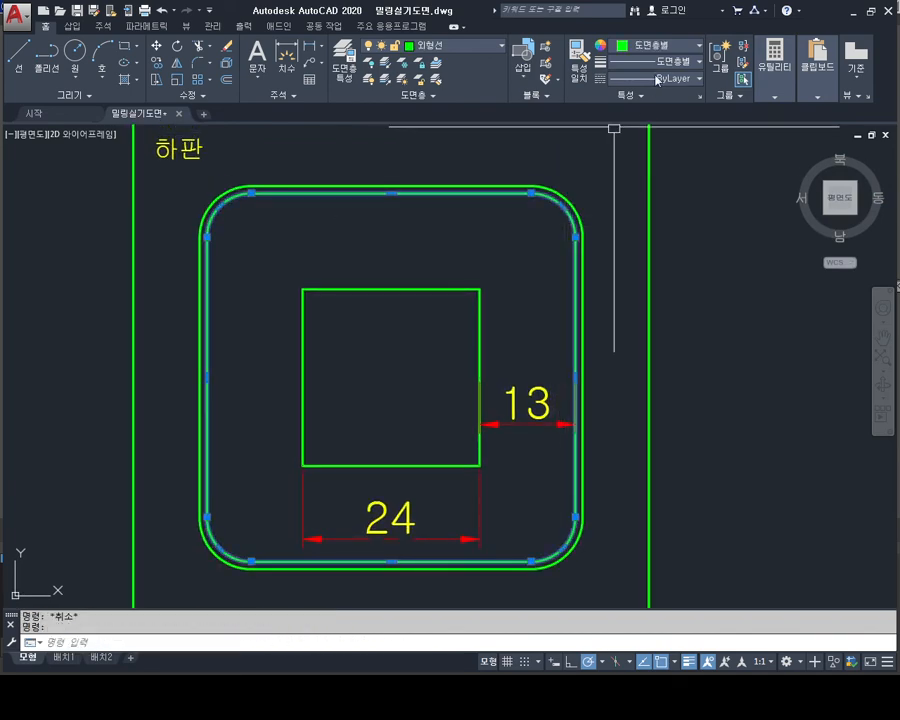
pyautogui.click(430, 107)
pyautogui.press('Escape')
pyautogui.moveTo(517, 338); pyautogui.dragTo(532, 290, button='middle')
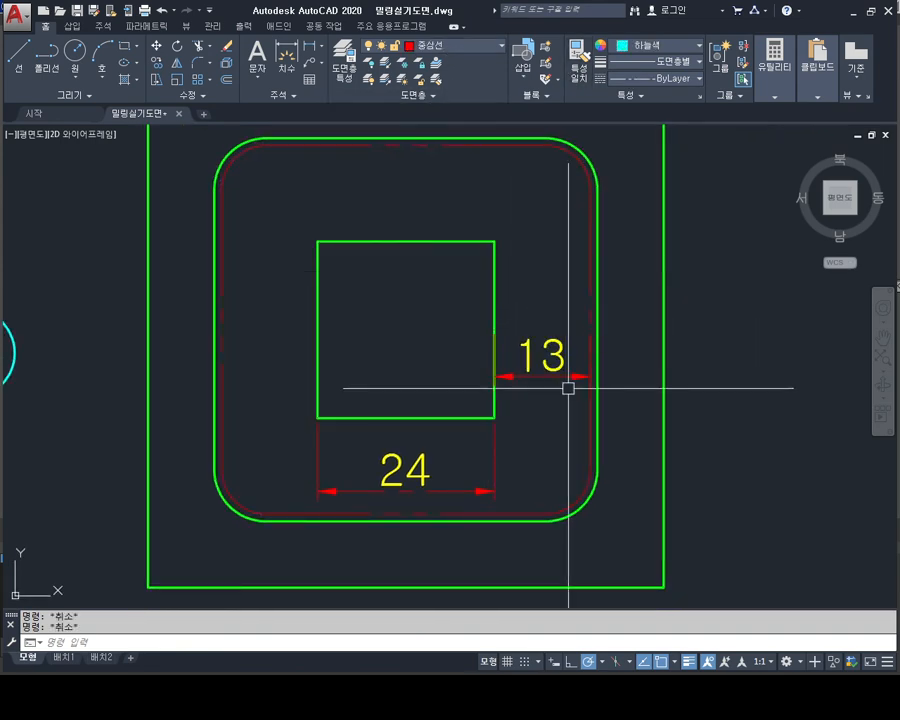
# Step: Stretch the dimension between the square island and the pocket so it ends on the outer rounded outline
pyautogui.scroll(2, 567, 385)
pyautogui.click(572, 370)
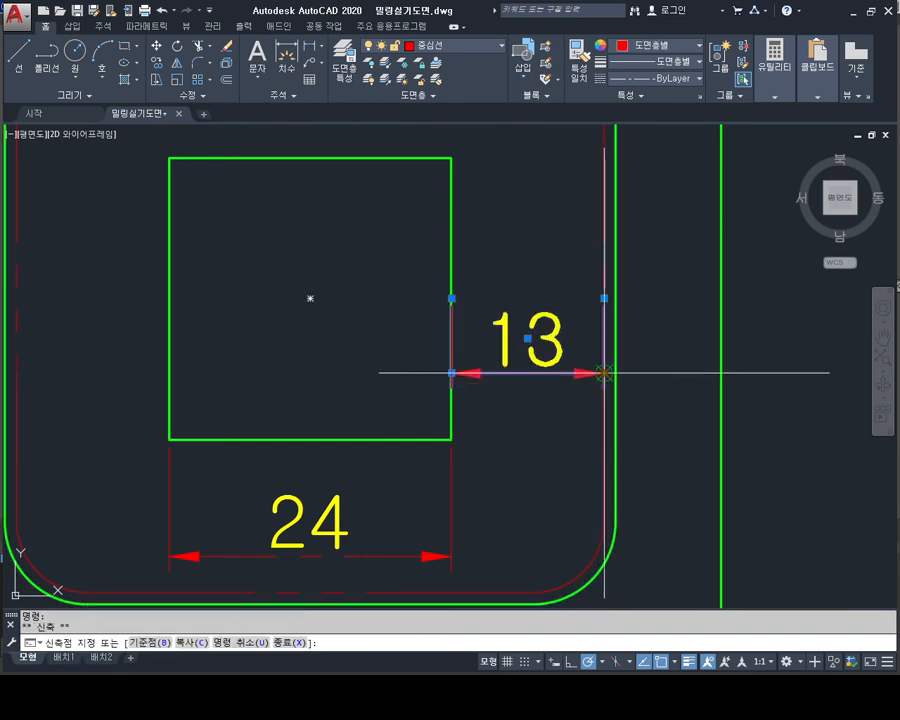
pyautogui.press('Escape')
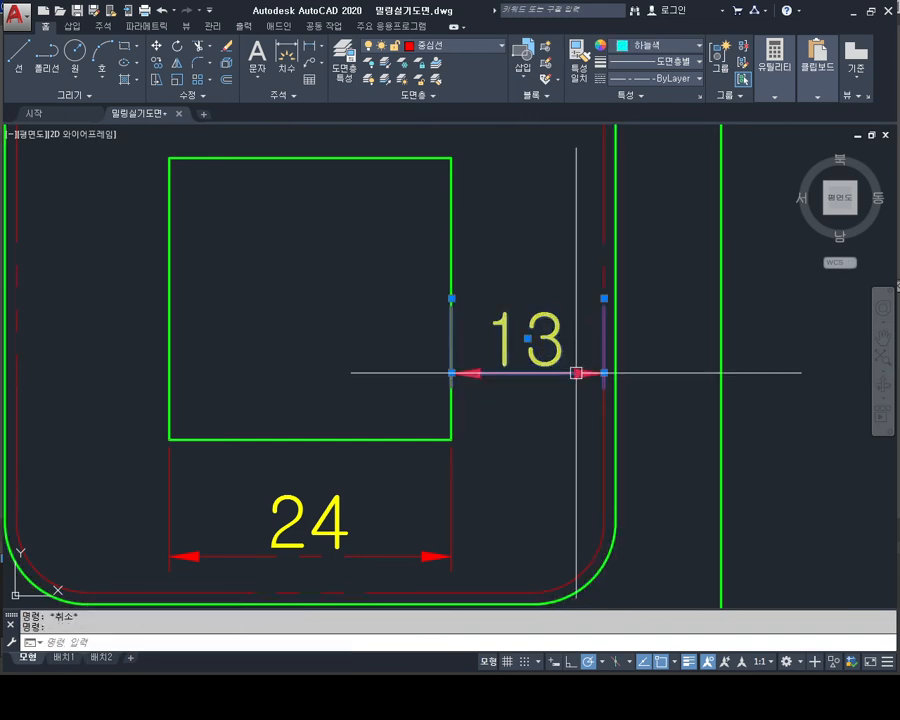
pyautogui.click(603, 298)
pyautogui.click(615, 297)
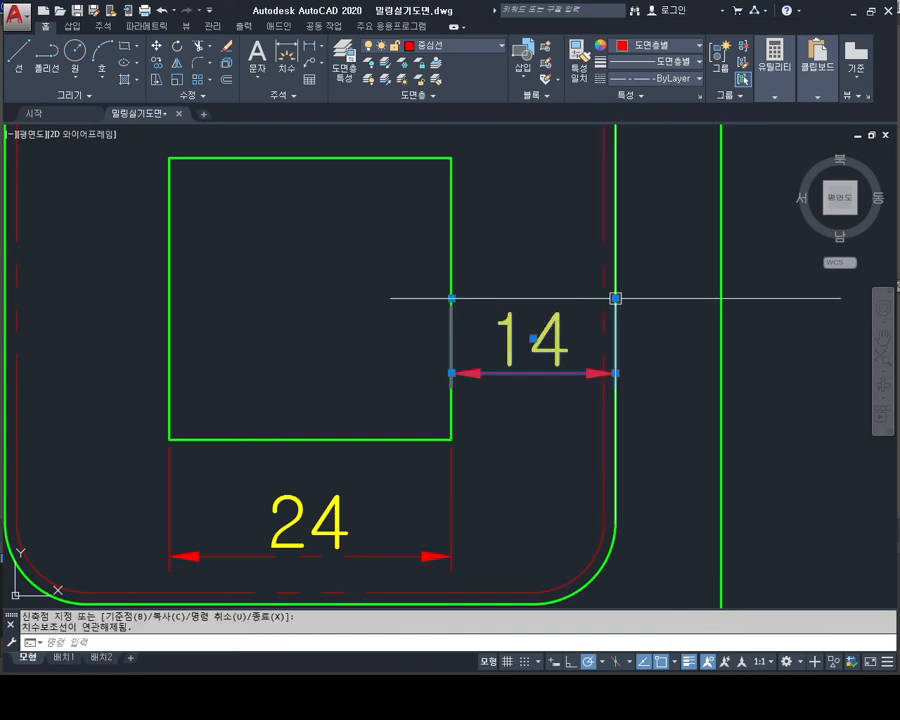
pyautogui.press('Escape')
pyautogui.scroll(-2, 630, 395)
pyautogui.scroll(-2, 537, 404)
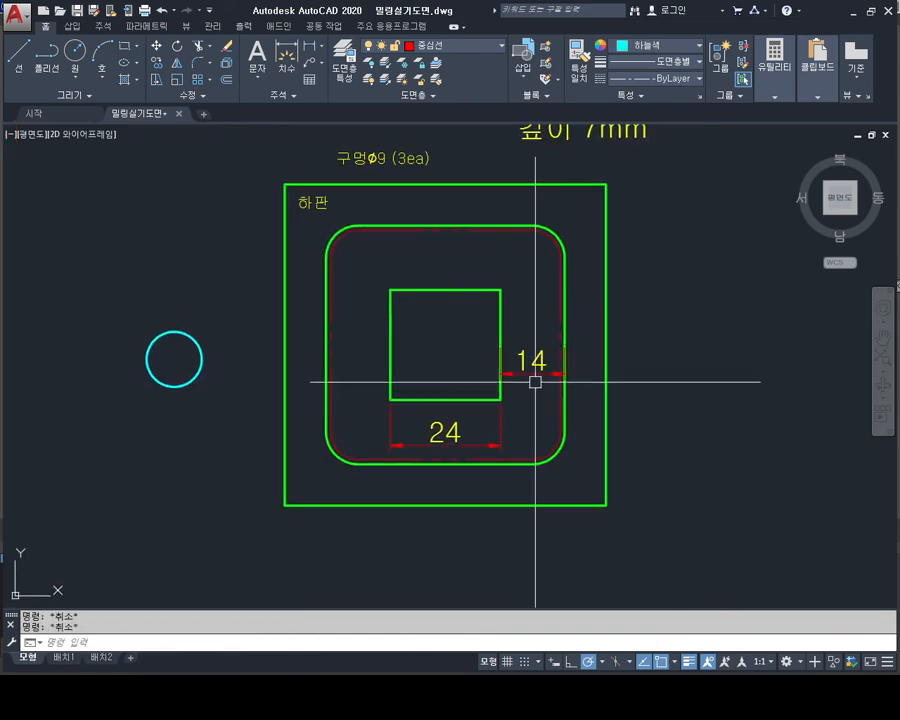
pyautogui.scroll(4, 560, 400)
pyautogui.write('o')
pyautogui.press('Return')
pyautogui.click(566, 375)
pyautogui.click(668, 374)
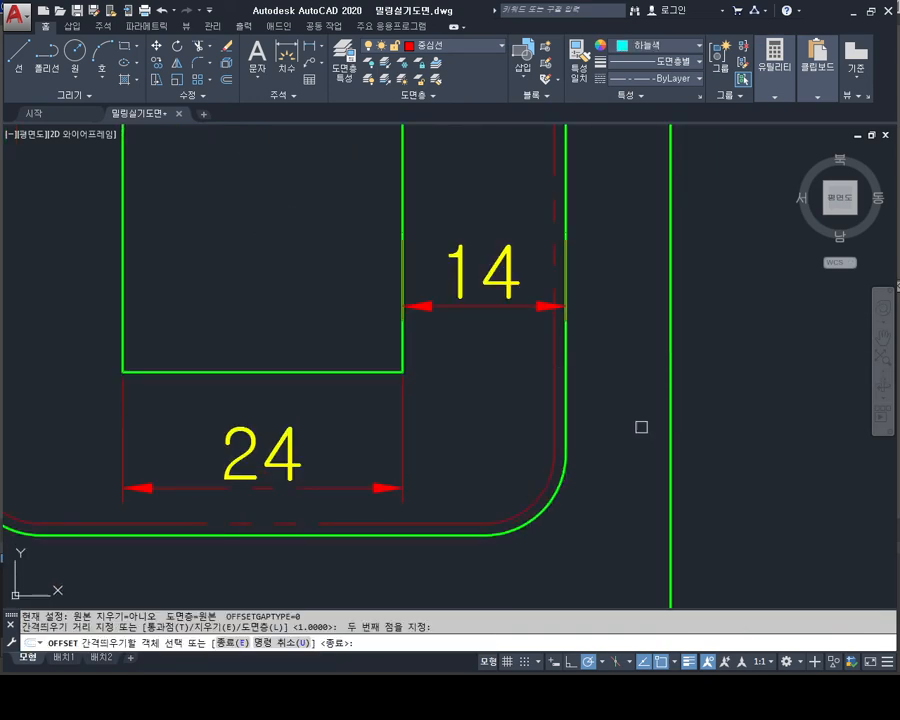
pyautogui.press('Escape')
# Step: Add a linear dimension from the outer rounded outline's right side to the plate's right edge
pyautogui.click(311, 46)
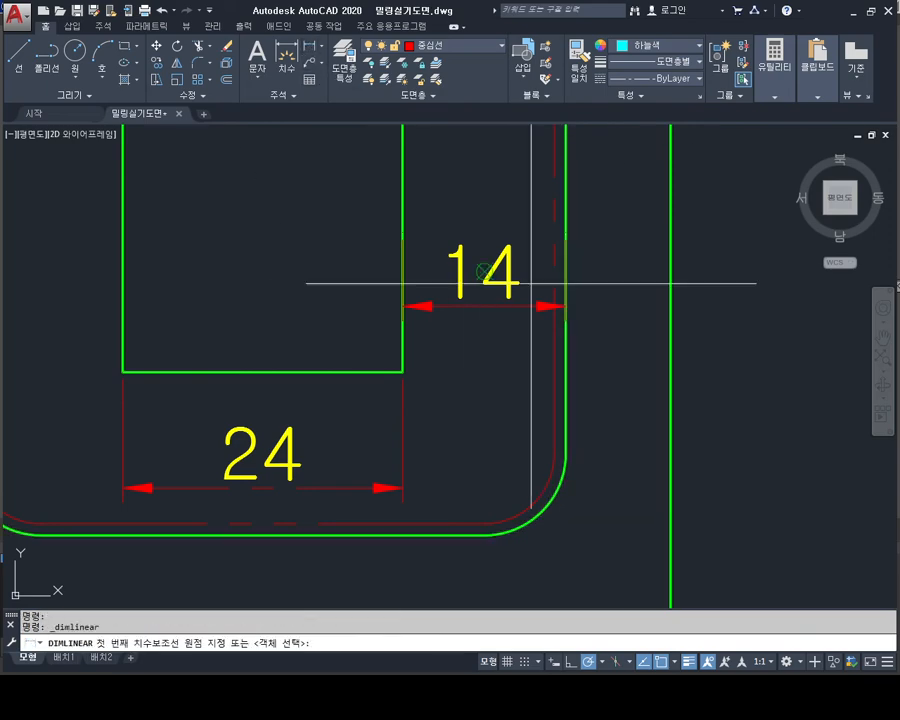
pyautogui.click(566, 346)
pyautogui.click(659, 346)
pyautogui.press('Escape')
pyautogui.press('Return')
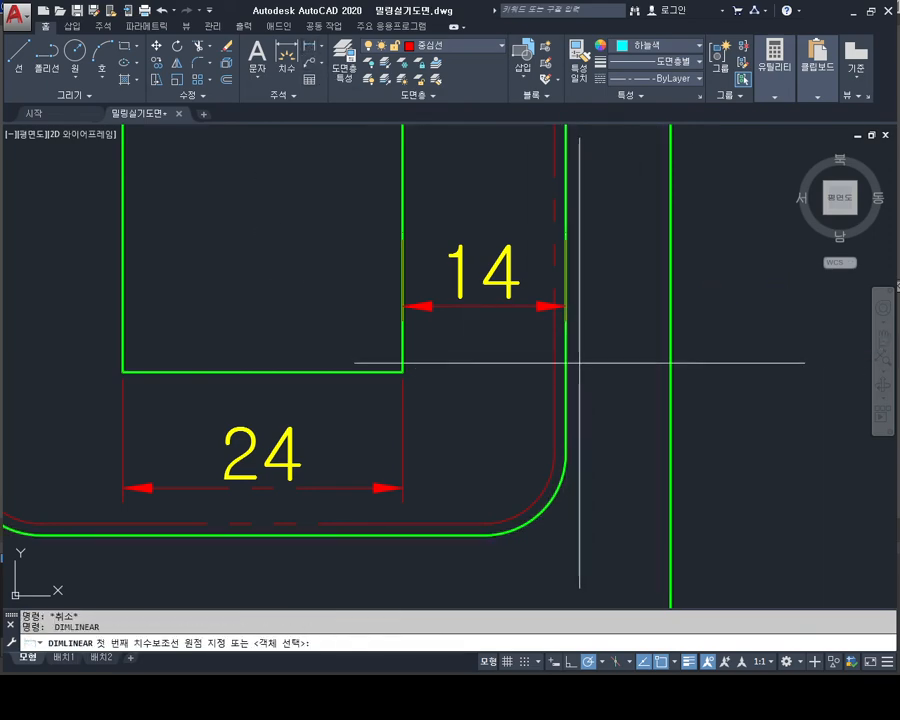
pyautogui.click(566, 346)
pyautogui.click(670, 346)
pyautogui.click(656, 390)
pyautogui.press('Escape')
# Step: Delete the inner red dashed rounded outline of the lower plate's pocket
pyautogui.scroll(-4, 644, 380)
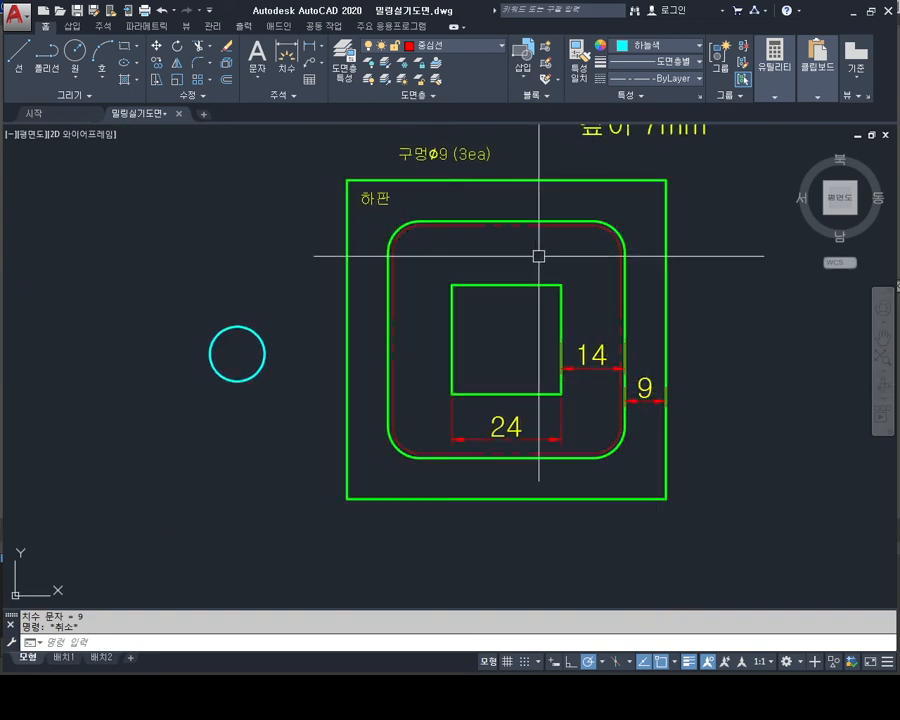
pyautogui.scroll(2, 620, 225)
pyautogui.click(605, 237)
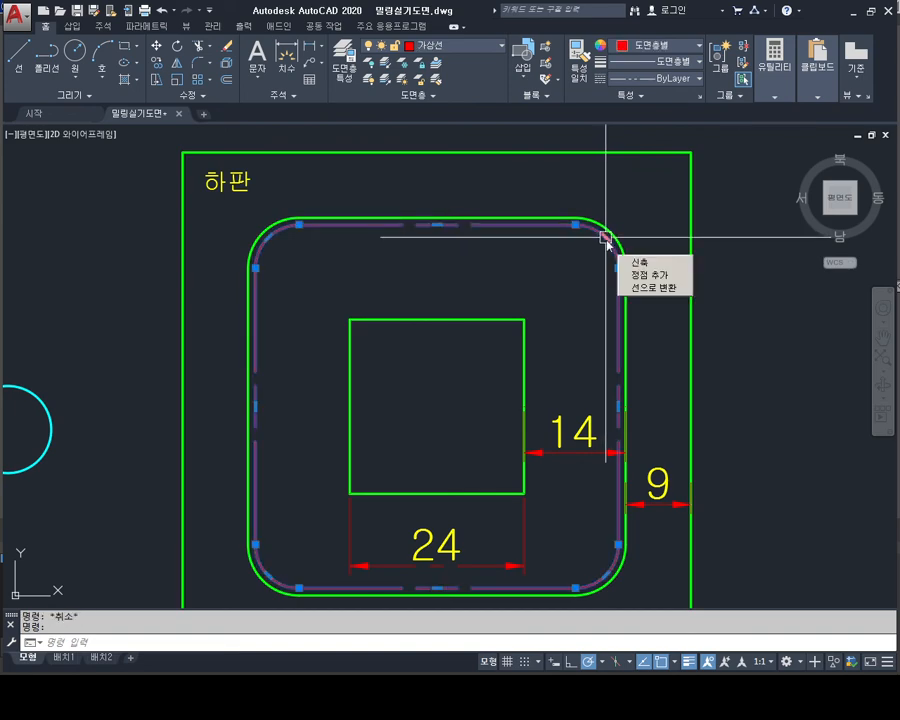
pyautogui.press('Escape')
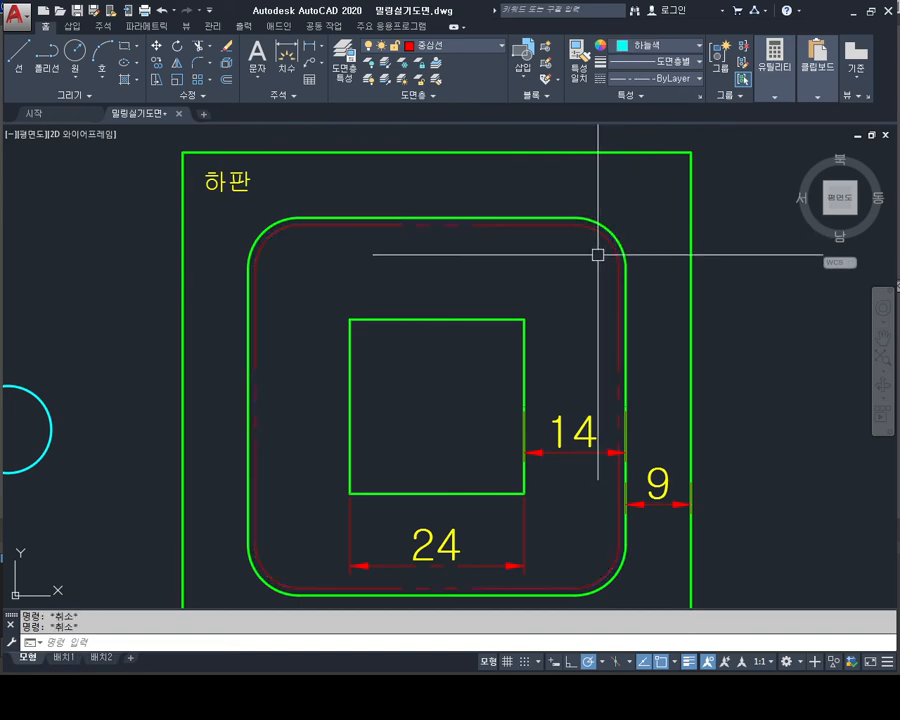
pyautogui.click(607, 244)
pyautogui.press('Delete')
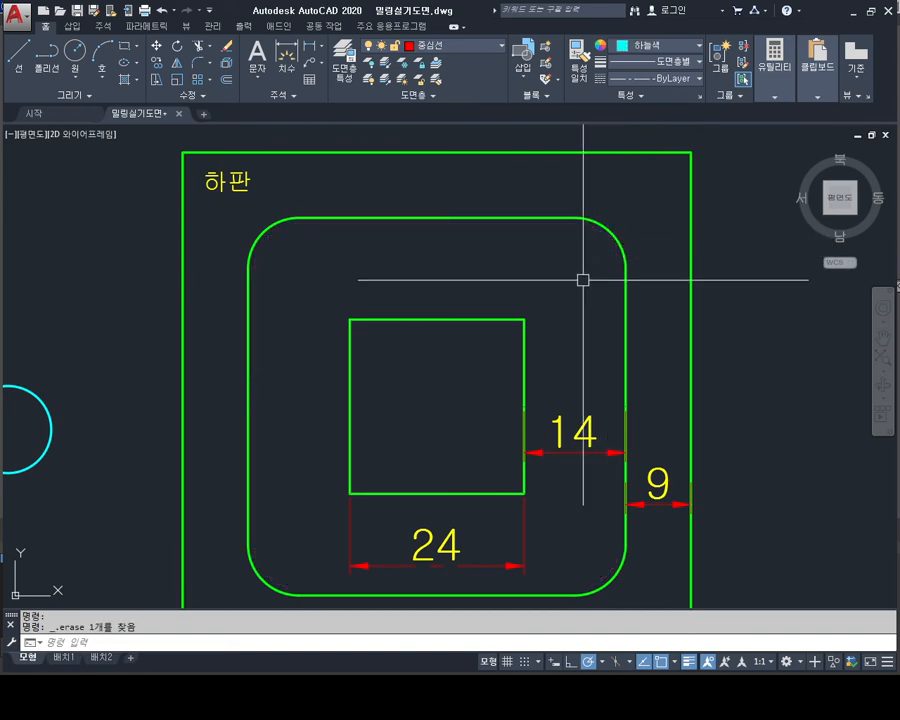
pyautogui.press('Escape')
# Step: Try moving the cyan 12 mm circle by its centre through the channel between the rounded outline and the square island
pyautogui.scroll(-2, 473, 297)
pyautogui.moveTo(473, 297); pyautogui.dragTo(471, 326, button='middle')
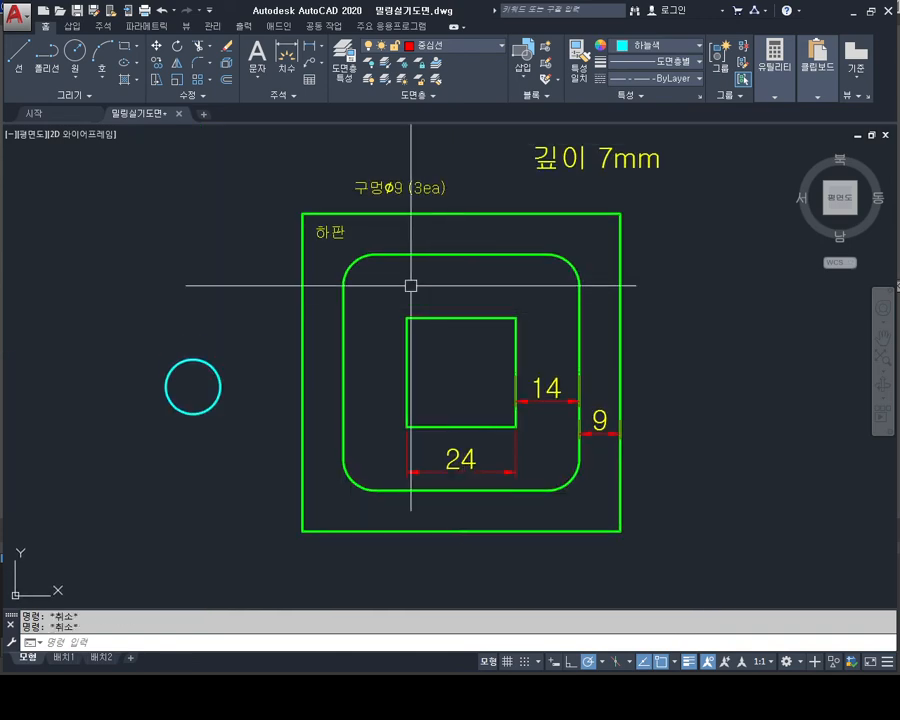
pyautogui.write('m')
pyautogui.press('space')
pyautogui.click(247, 338)
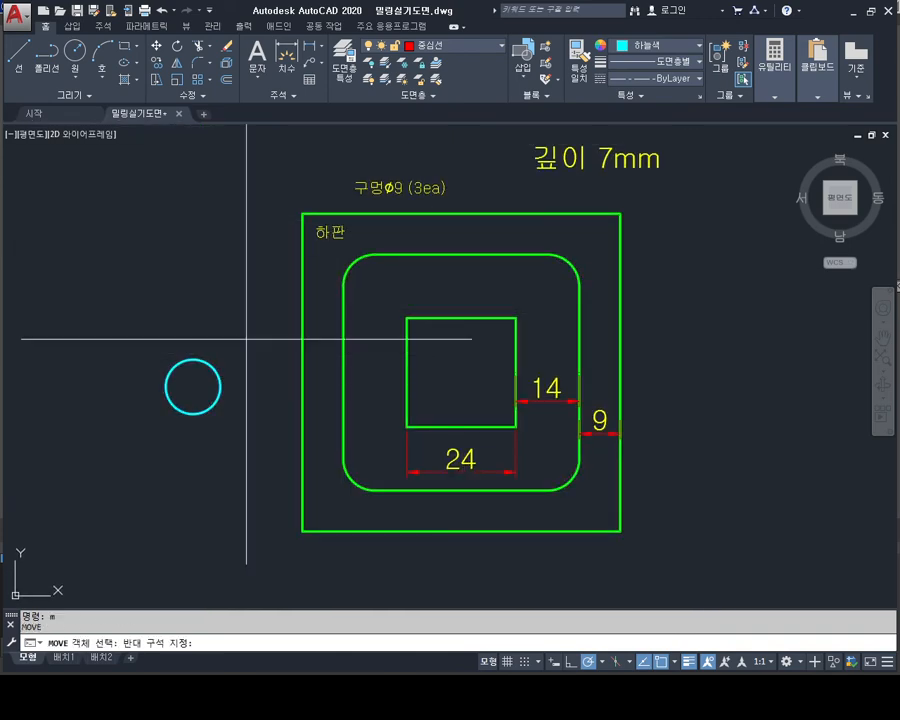
pyautogui.click(203, 391)
pyautogui.press('space')
pyautogui.click(192, 386)
pyautogui.scroll(2, 404, 270)
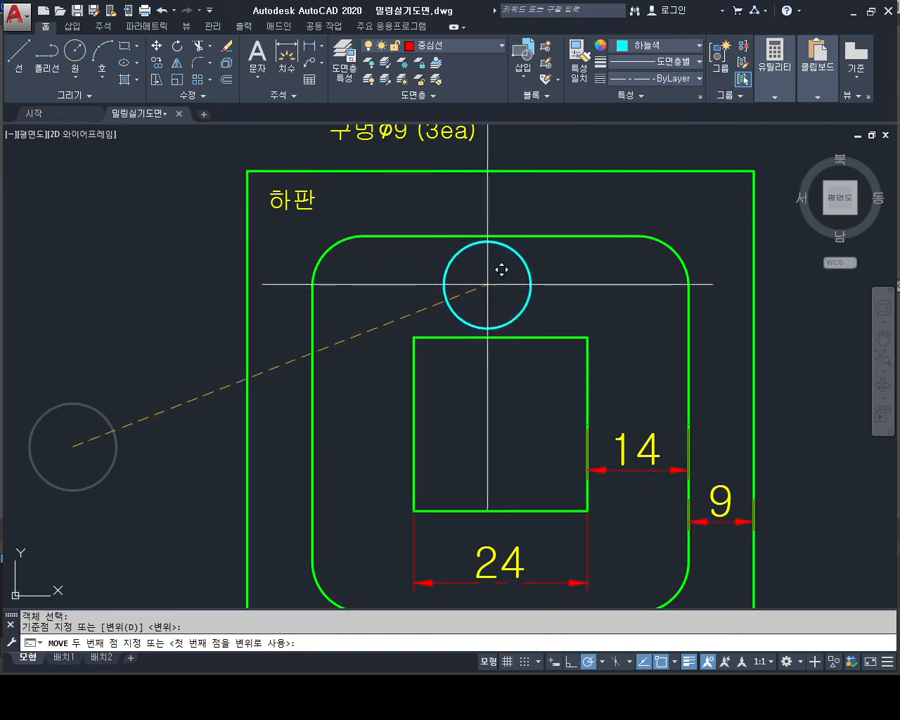
pyautogui.scroll(2, 453, 269)
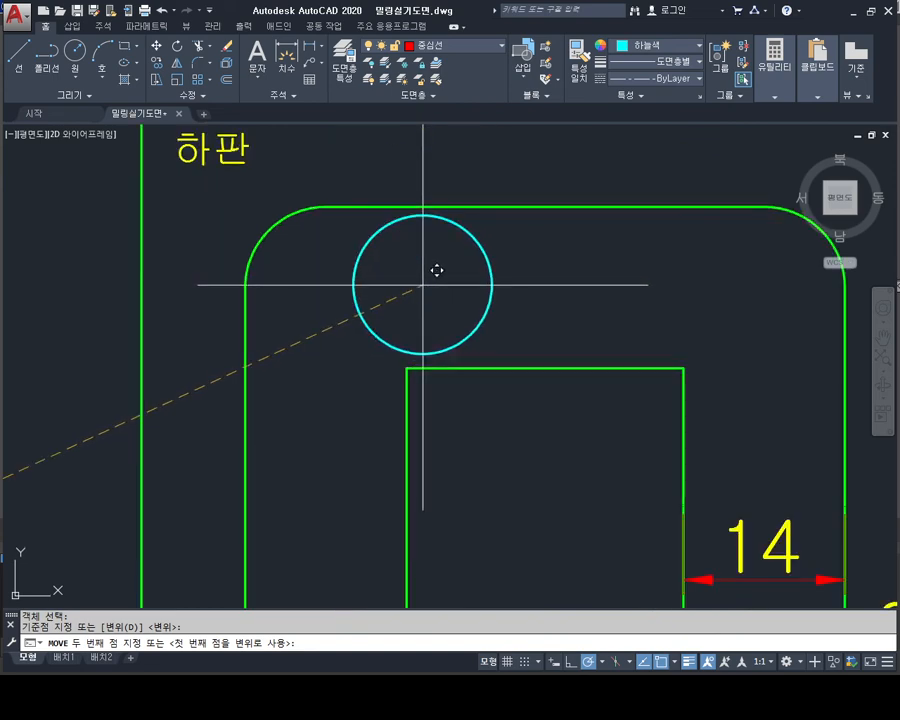
pyautogui.scroll(-2, 392, 301)
pyautogui.moveTo(423, 301); pyautogui.dragTo(367, 300, button='middle')
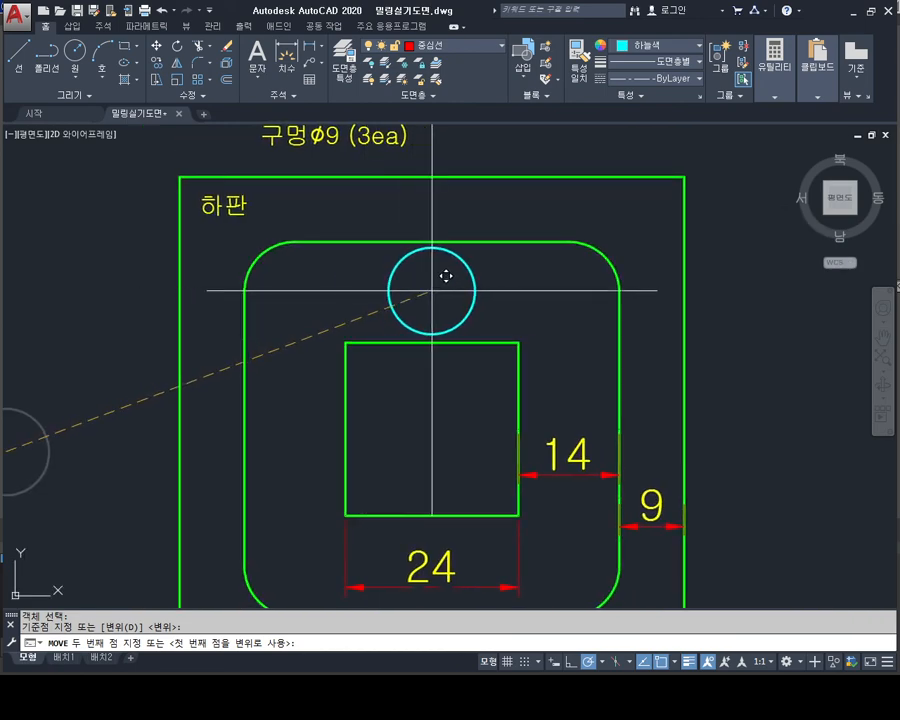
pyautogui.moveTo(446, 276); pyautogui.dragTo(404, 276, button='middle')
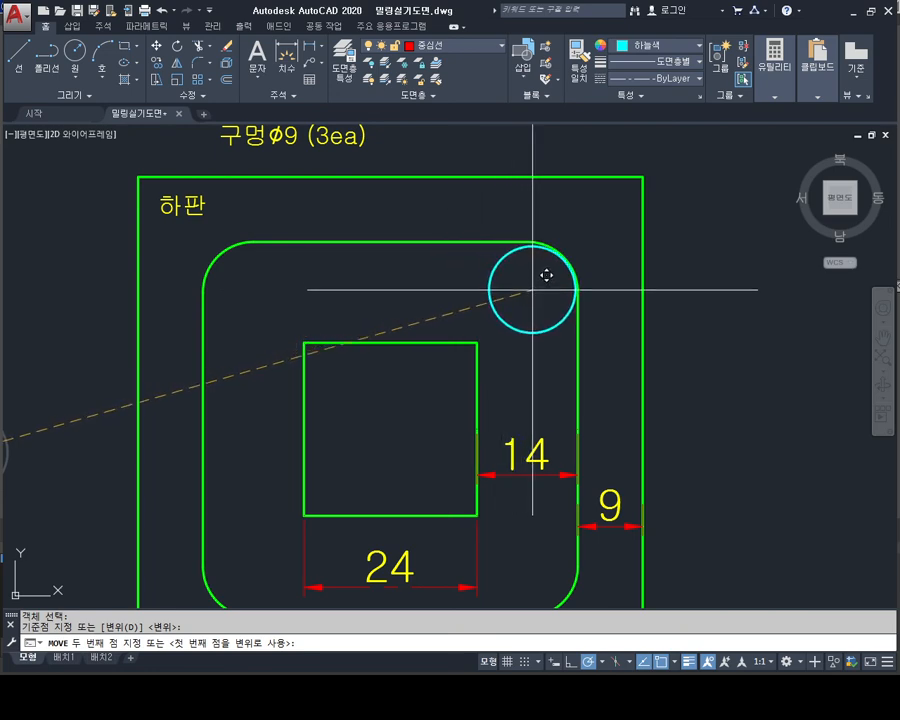
pyautogui.moveTo(546, 275); pyautogui.dragTo(529, 223, button='middle')
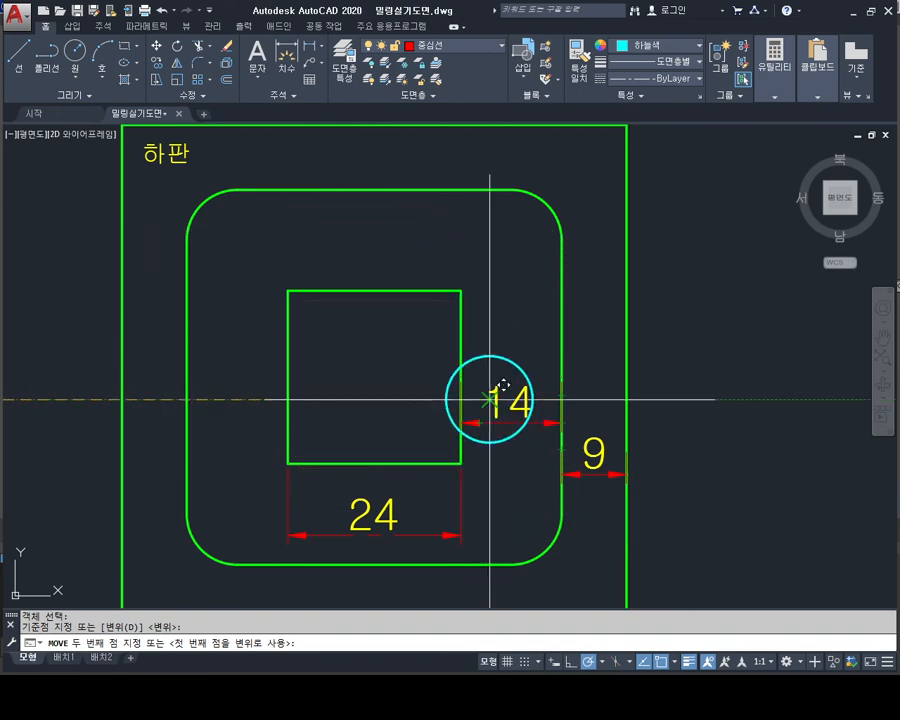
pyautogui.press('Escape')
pyautogui.press('Escape')
# Step: Delete the 9, 14 and 24 dimensions from the lower plate
pyautogui.scroll(-3, 480, 380)
pyautogui.scroll(2, 490, 374)
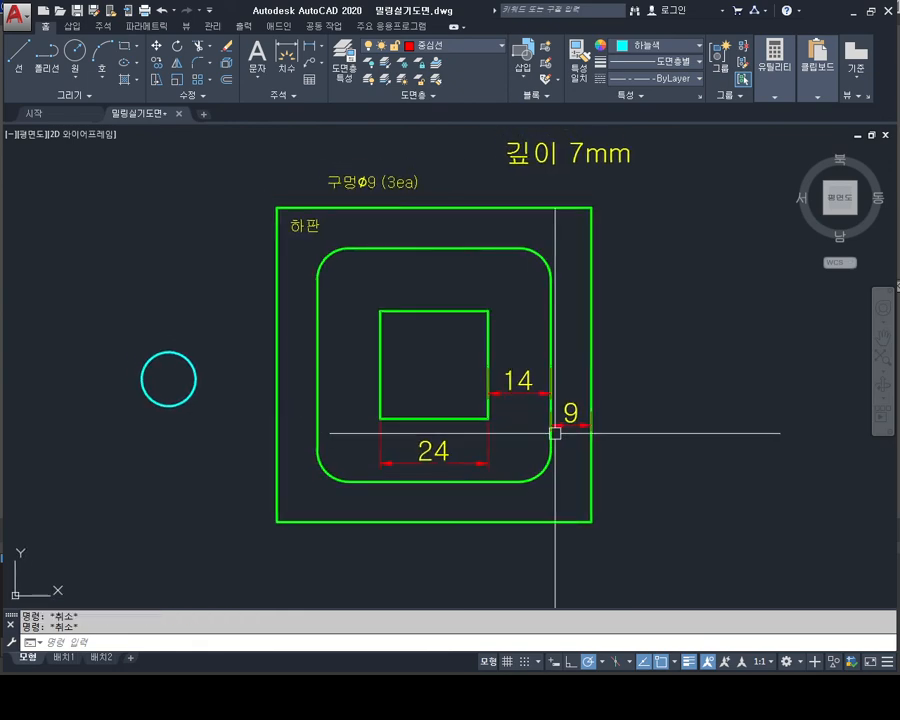
pyautogui.press('Delete')
pyautogui.click(520, 381)
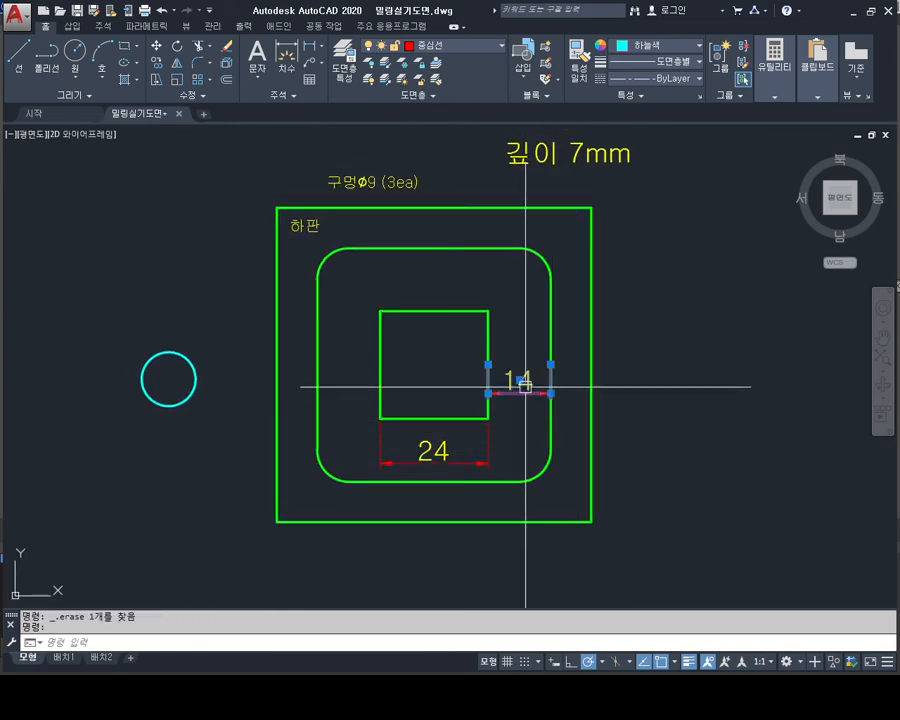
pyautogui.press('Delete')
pyautogui.click(472, 463)
pyautogui.press('Delete')
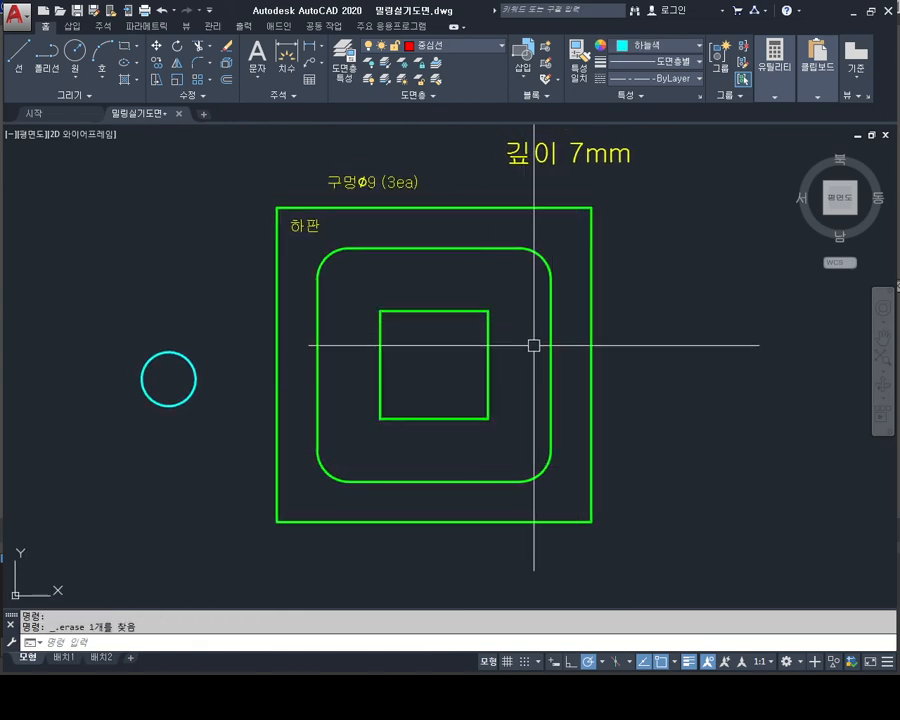
pyautogui.scroll(-2, 534, 369)
pyautogui.scroll(5, 462, 292)
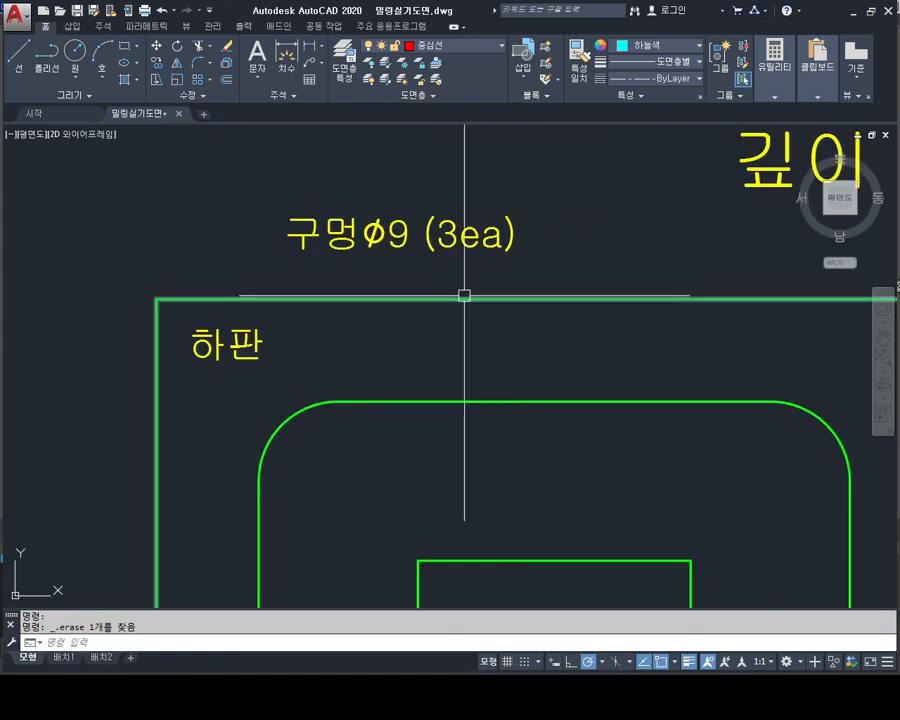
pyautogui.scroll(-2, 444, 268)
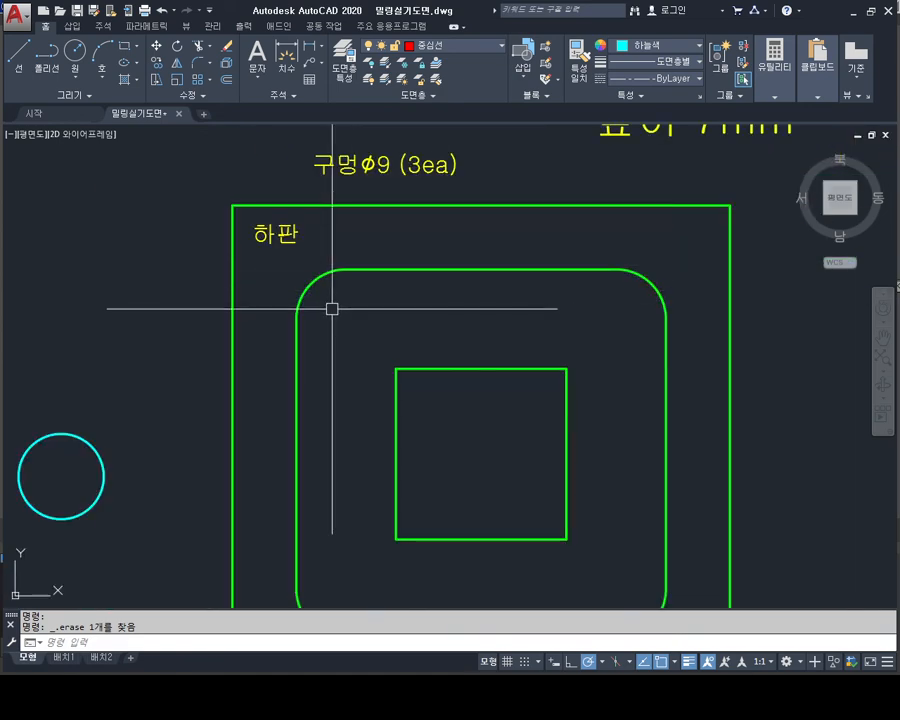
pyautogui.moveTo(365, 317)
pyautogui.mouseDown(button='middle')
pyautogui.moveTo(352, 312)
pyautogui.moveTo(384, 342)
pyautogui.mouseUp(button='middle')
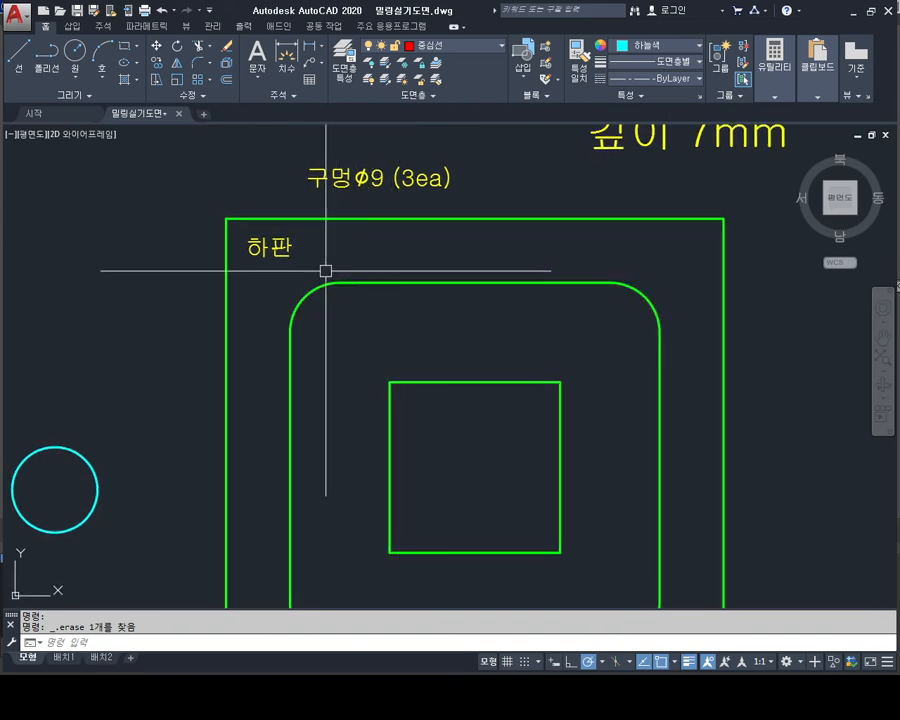
pyautogui.scroll(-2, 336, 300)
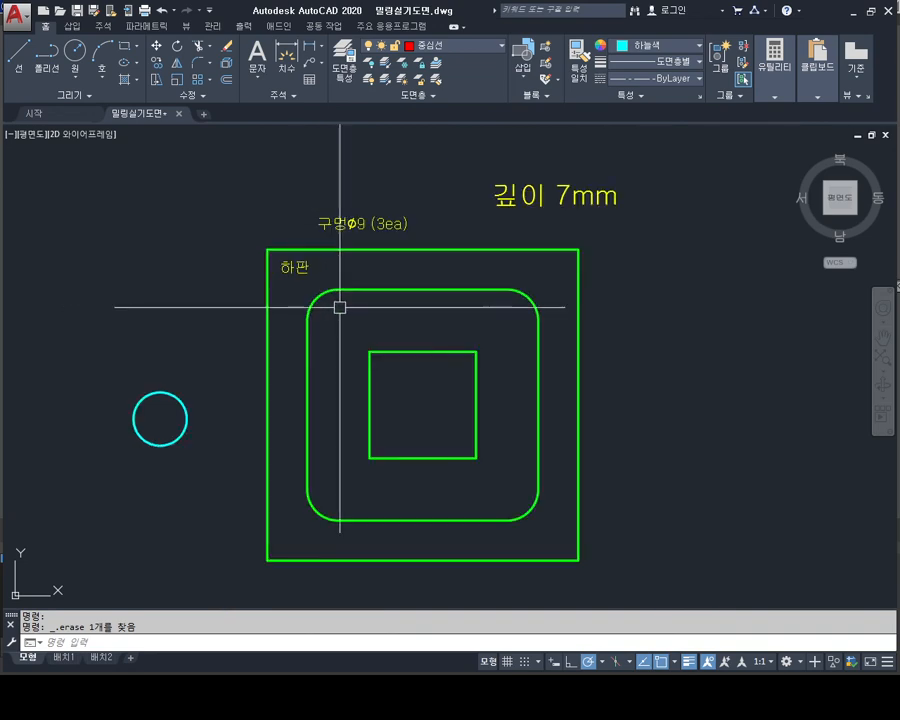
pyautogui.moveTo(341, 308); pyautogui.dragTo(374, 230, button='middle')
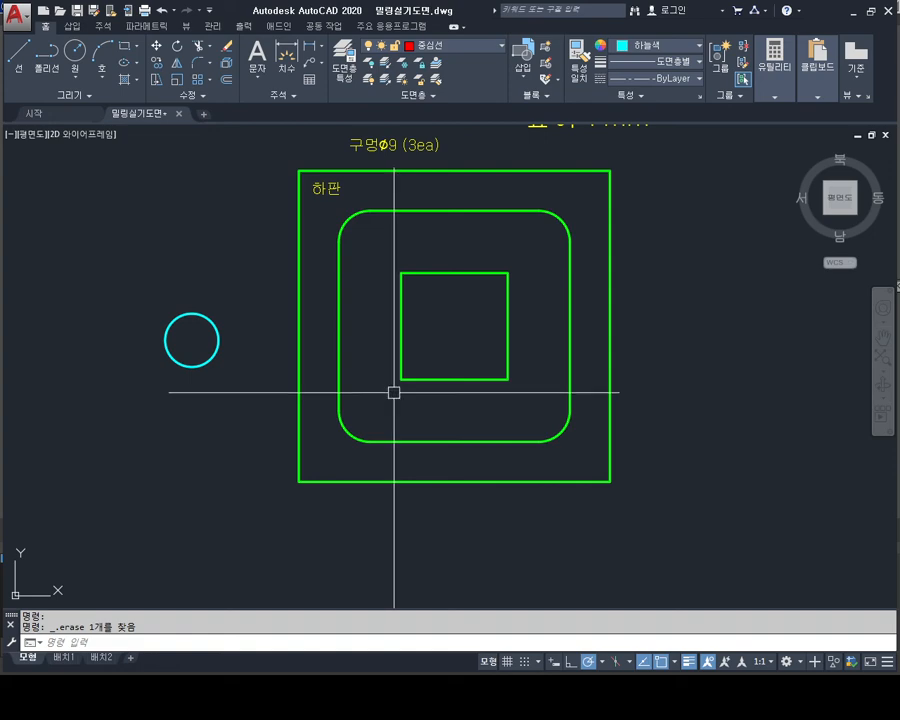
pyautogui.scroll(2, 370, 270)
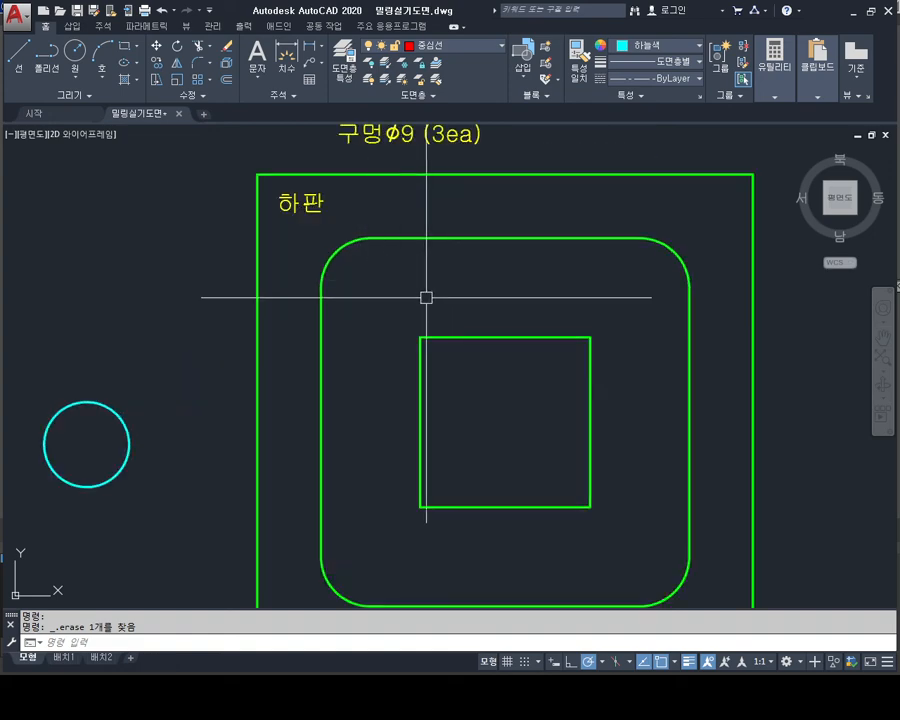
# Step: Set the Fillet radius to 0
pyautogui.write('f')
pyautogui.press('space')
pyautogui.press('Escape')
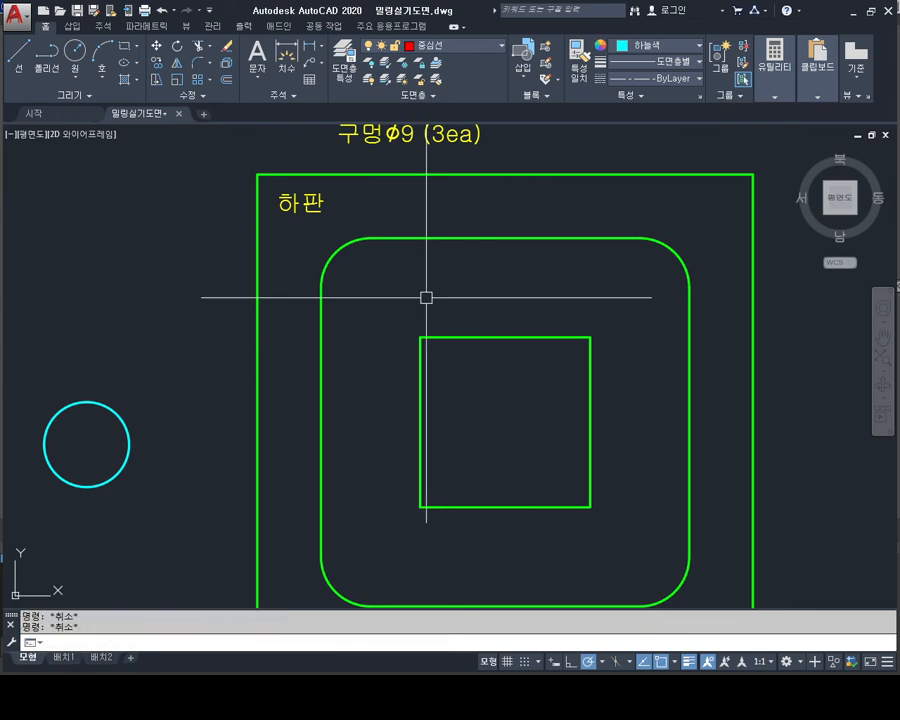
pyautogui.write('f')
pyautogui.press('space')
pyautogui.write('r')
pyautogui.press('space')
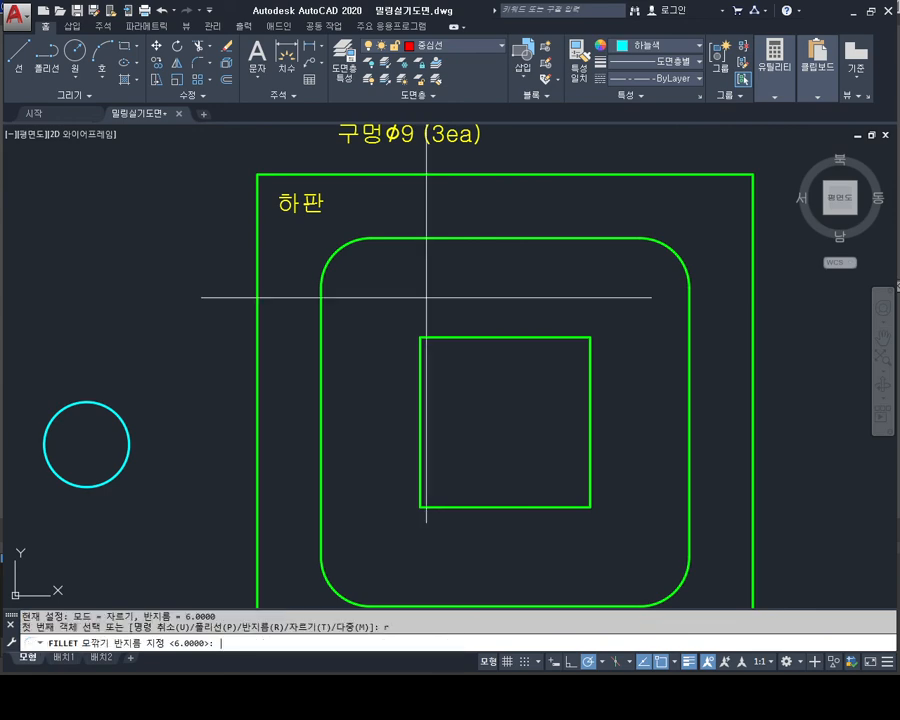
pyautogui.write('0')
pyautogui.press('space')
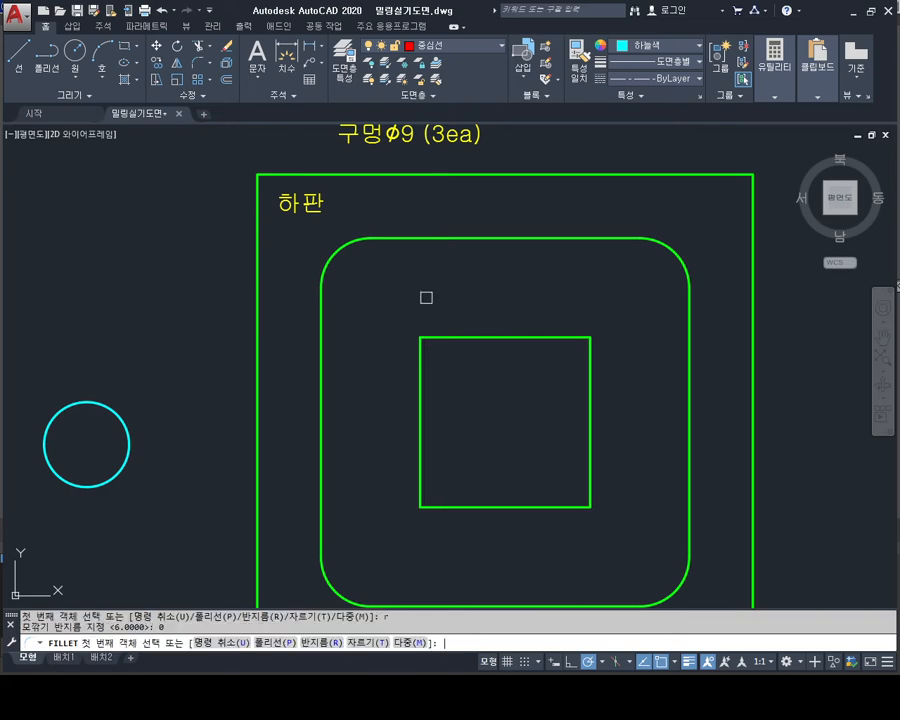
# Step: Switch Fillet to no-trim mode and try it on the rounded pocket outline's upper-left corner
pyautogui.write('t')
pyautogui.press('space')
pyautogui.write('n')
pyautogui.press('space')
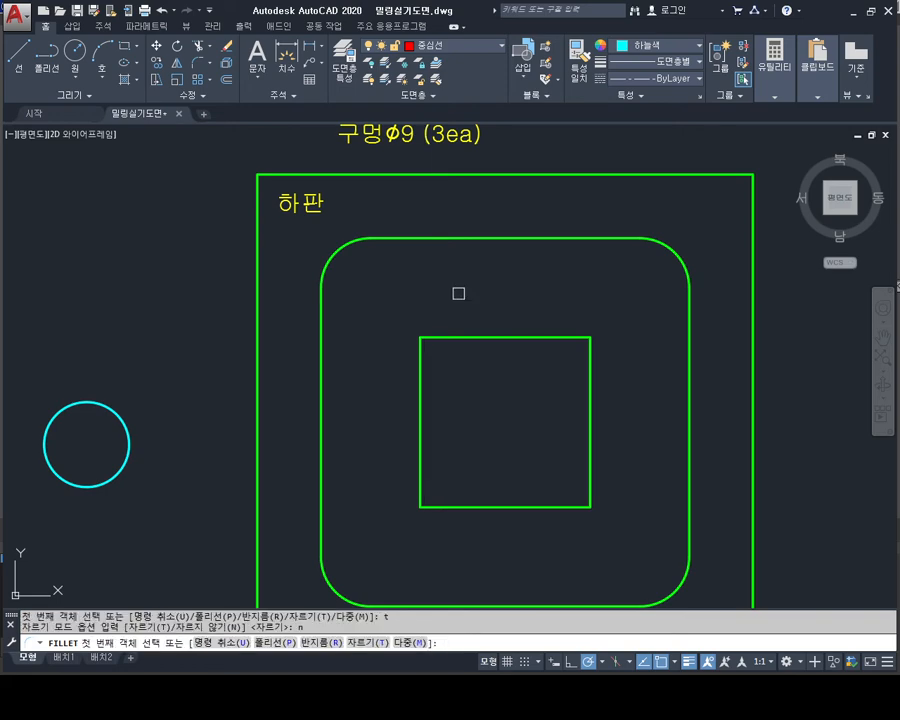
pyautogui.click(395, 238)
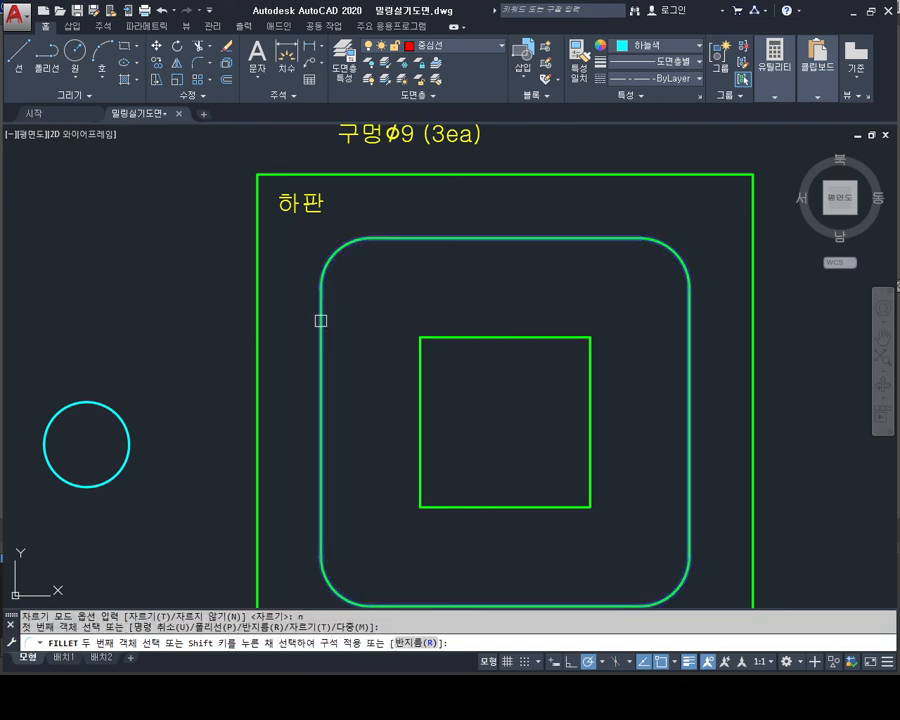
pyautogui.press('Escape')
pyautogui.press('Escape')
pyautogui.moveTo(356, 292); pyautogui.dragTo(362, 297, button='middle')
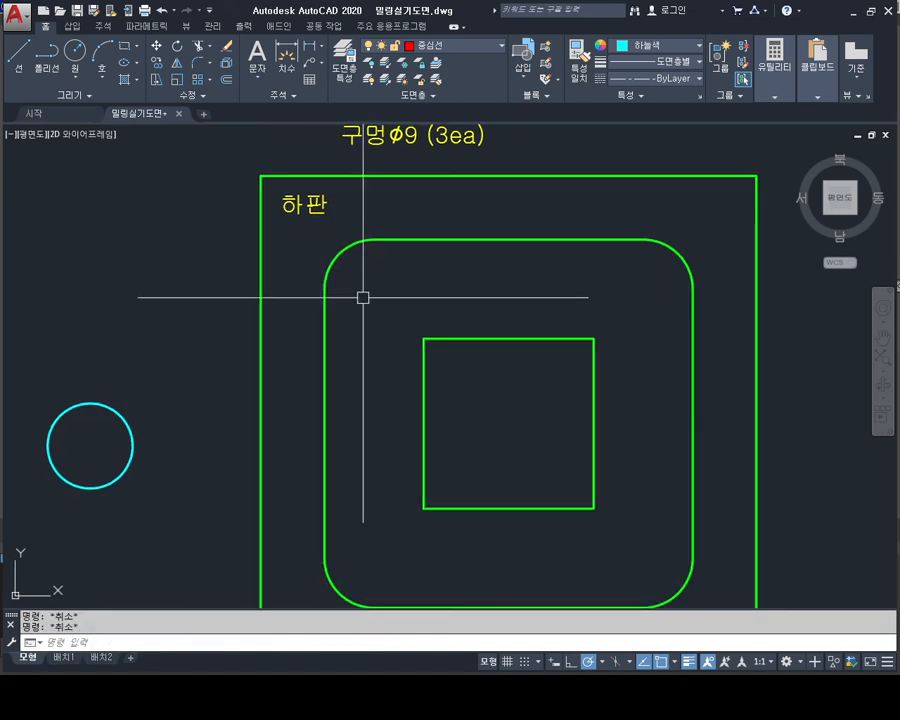
# Step: Explode the rounded pocket outline into separate lines and arcs
pyautogui.write('x')
pyautogui.press('space')
pyautogui.click(324, 316)
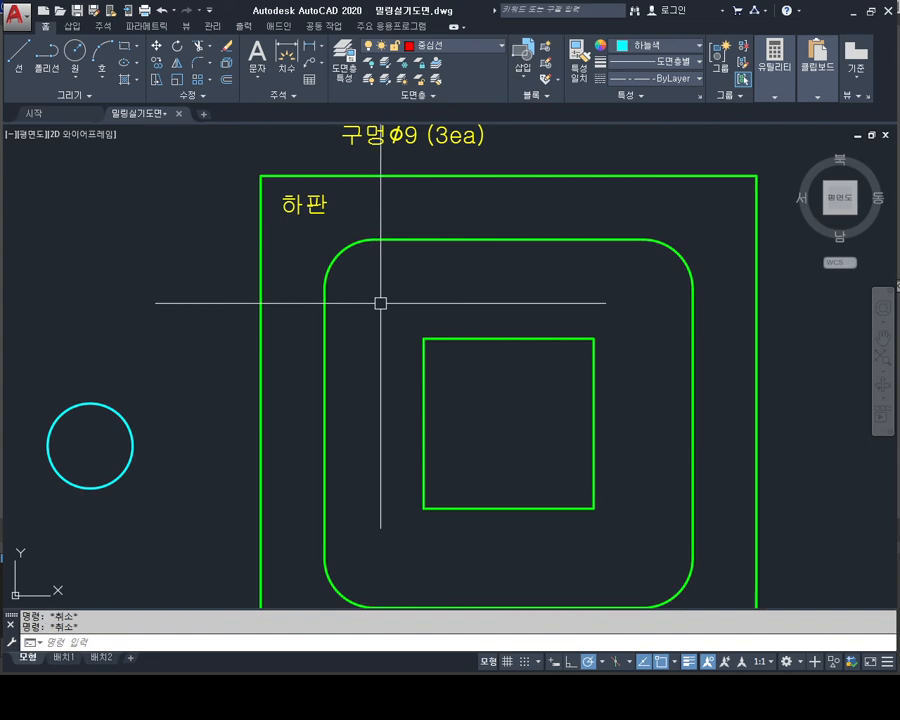
# Step: Try a radius 0 Fillet in no-trim mode between the pocket outline's top and left lines
pyautogui.write('f')
pyautogui.press('space')
pyautogui.write('r')
pyautogui.press('space')
pyautogui.press('Return')
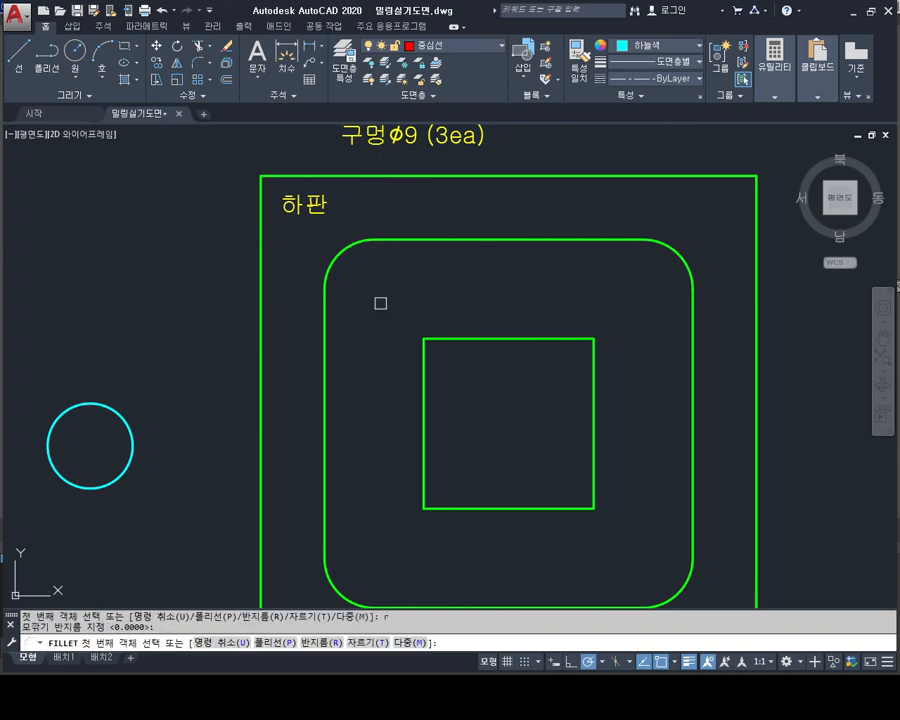
pyautogui.write('t')
pyautogui.press('space')
pyautogui.write('n')
pyautogui.press('space')
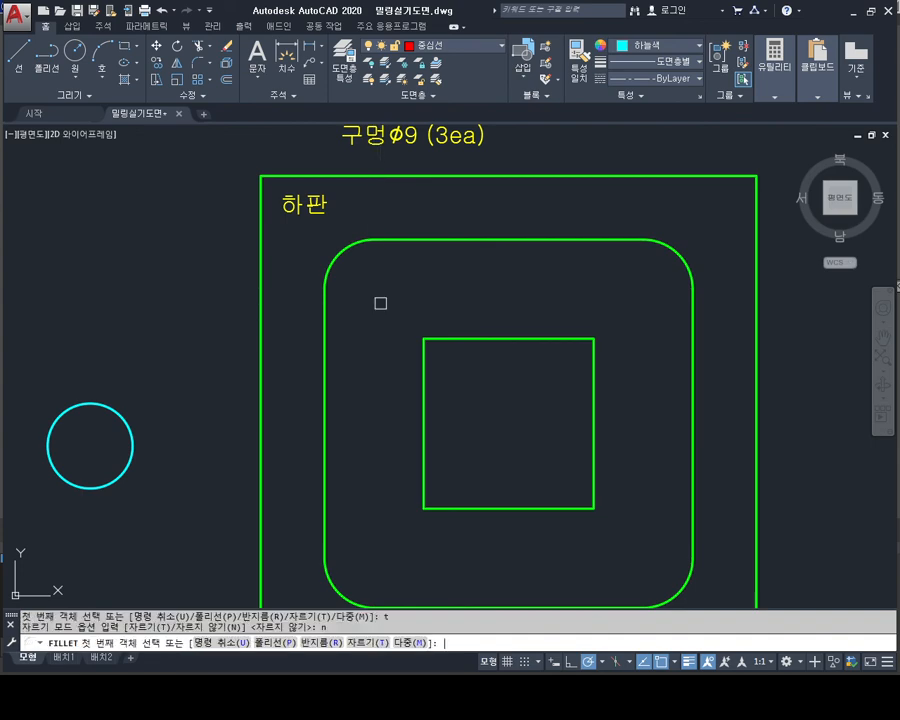
pyautogui.click(400, 241)
pyautogui.click(326, 315)
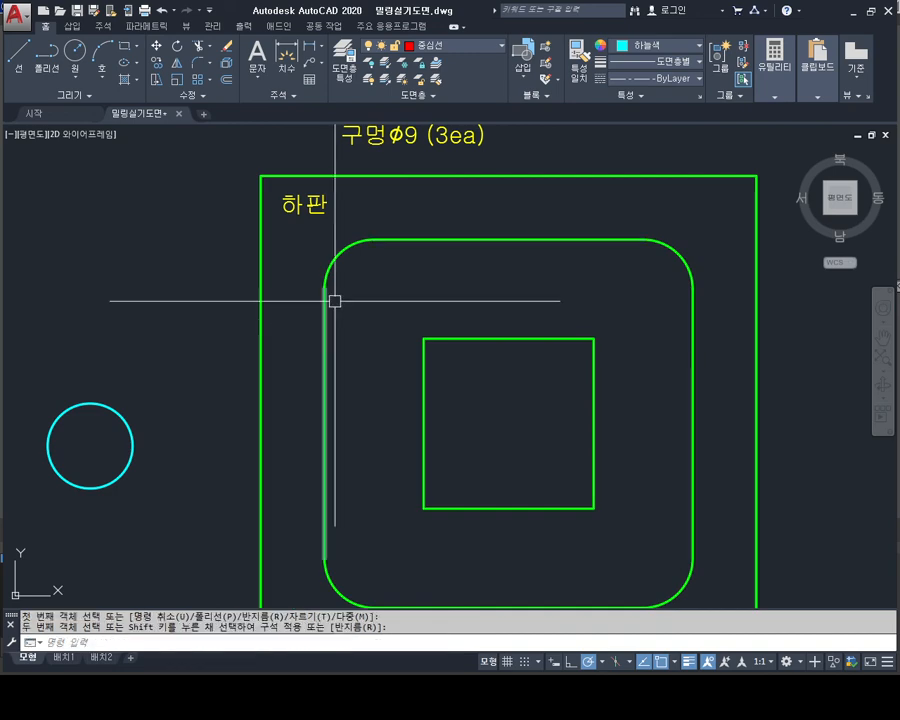
# Step: Examine the pocket outline's upper-left corner up close for the effect of the no-trim fillet
pyautogui.scroll(-4, 390, 266)
pyautogui.scroll(6, 393, 290)
pyautogui.press('Escape')
pyautogui.press('Escape')
pyautogui.moveTo(393, 290)
pyautogui.mouseDown(button='middle')
pyautogui.moveTo(408, 299)
pyautogui.moveTo(380, 305)
pyautogui.mouseUp(button='middle')
pyautogui.click(428, 253)
pyautogui.press('Escape')
pyautogui.press('Escape')
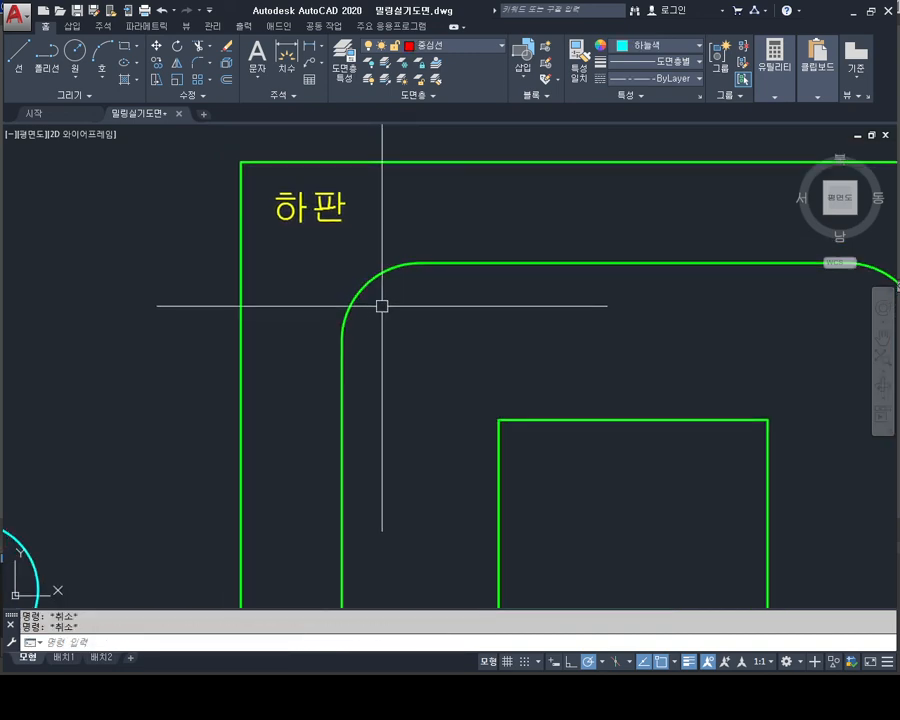
# Step: Fillet the pocket outline's left and top lines with radius 0 in trim mode to form a sharp upper-left corner
pyautogui.write('f')
pyautogui.press('space')
pyautogui.write('r')
pyautogui.press('space')
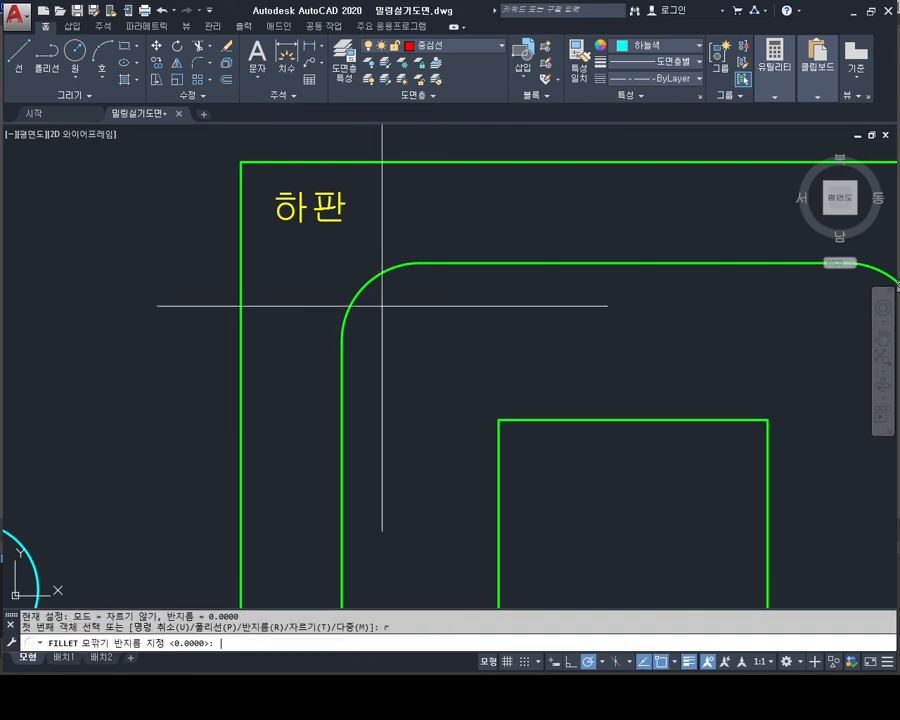
pyautogui.press('space')
pyautogui.write('t')
pyautogui.press('space')
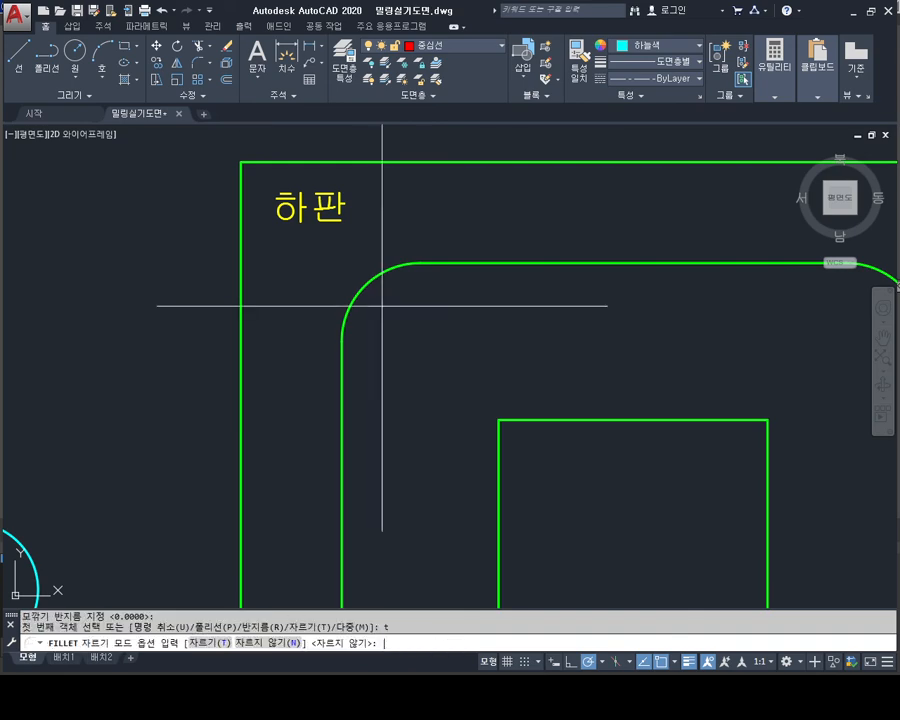
pyautogui.write('t')
pyautogui.press('space')
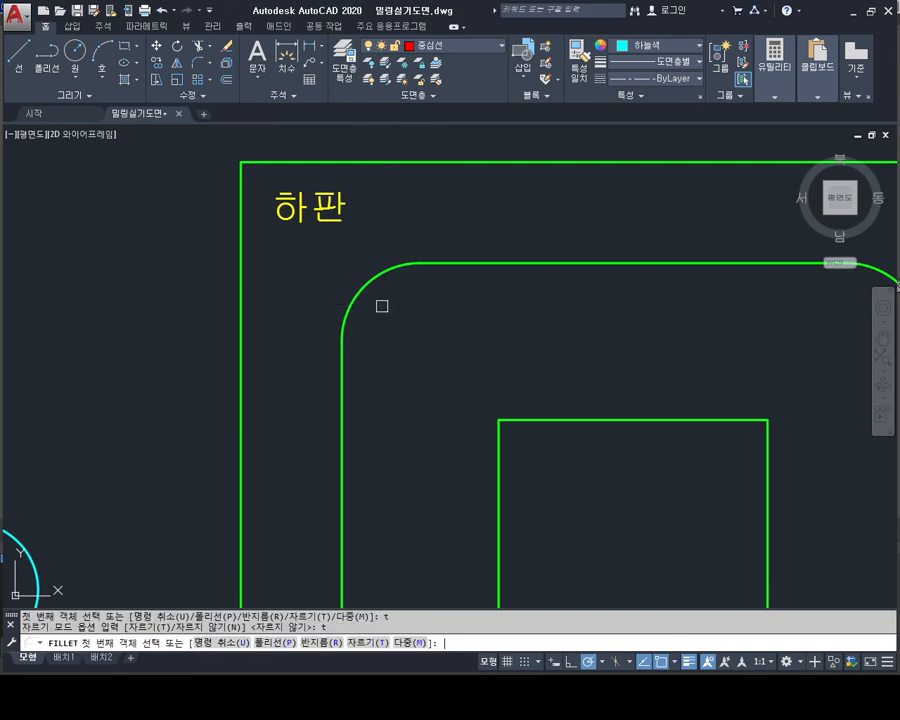
pyautogui.click(340, 370)
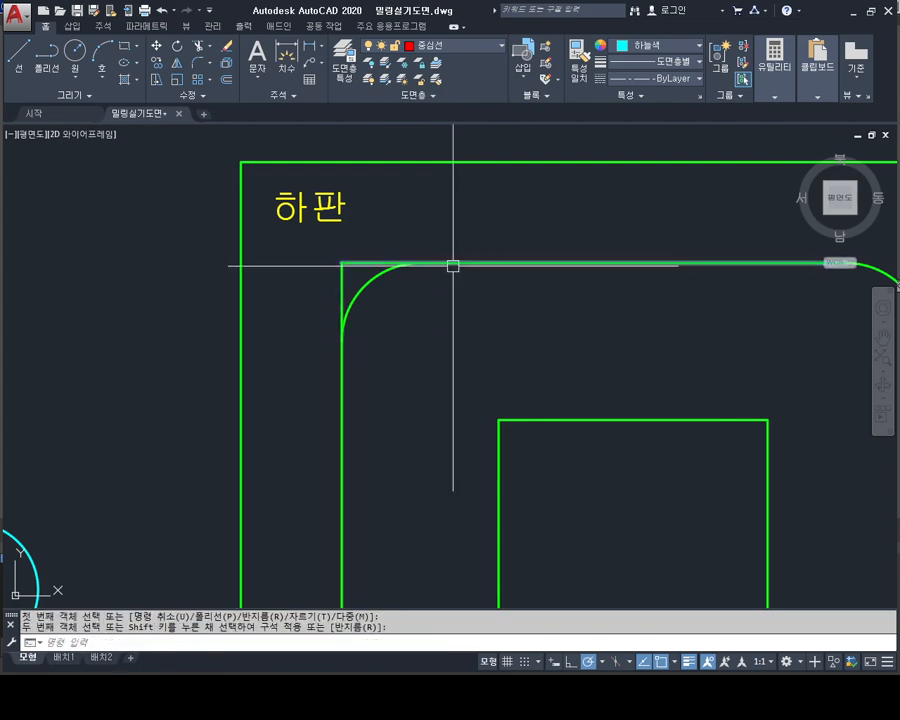
pyautogui.press('Escape')
pyautogui.press('Escape')
pyautogui.moveTo(406, 382); pyautogui.dragTo(298, 307, button='middle')
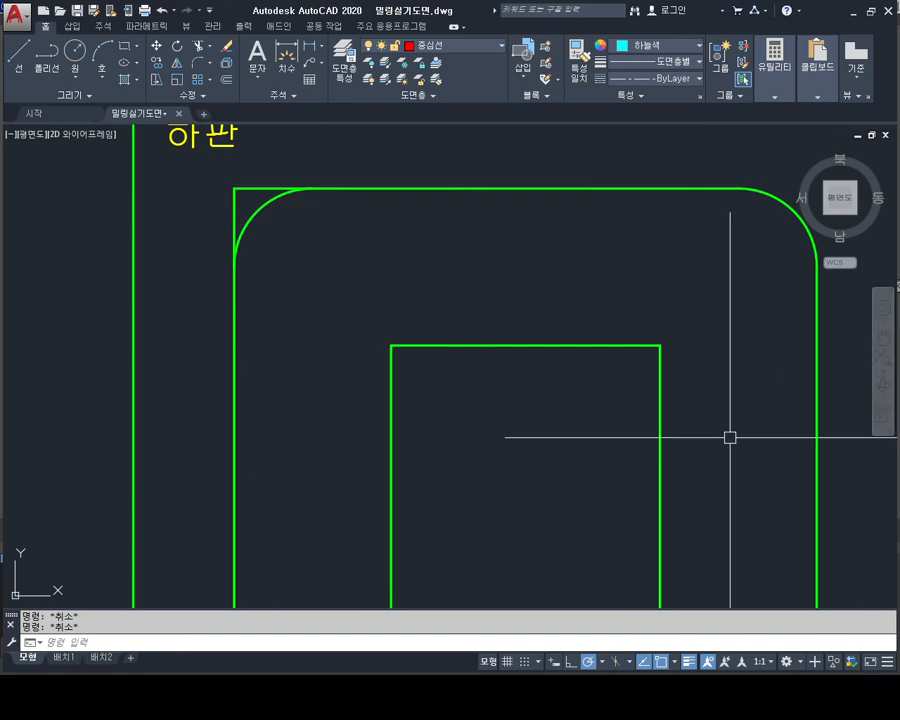
# Step: Undo the corner fillets and the explosion of the rounded pocket outline
pyautogui.moveTo(733, 440); pyautogui.dragTo(664, 361, button='middle')
pyautogui.scroll(-2, 553, 373)
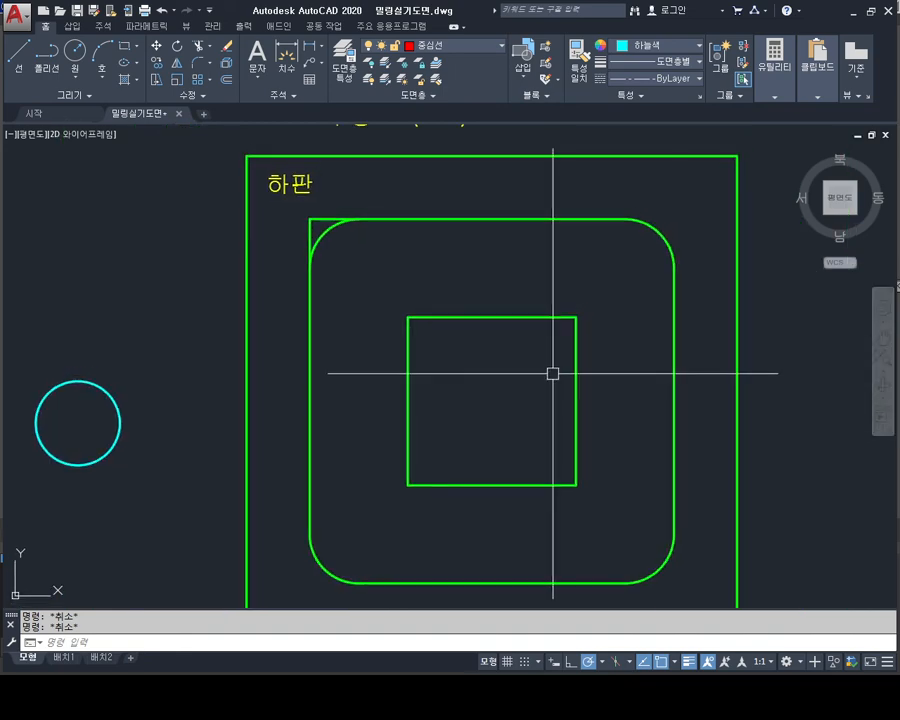
pyautogui.scroll(2, 553, 373)
pyautogui.write('ㅂ')
pyautogui.scroll(-2, 553, 373)
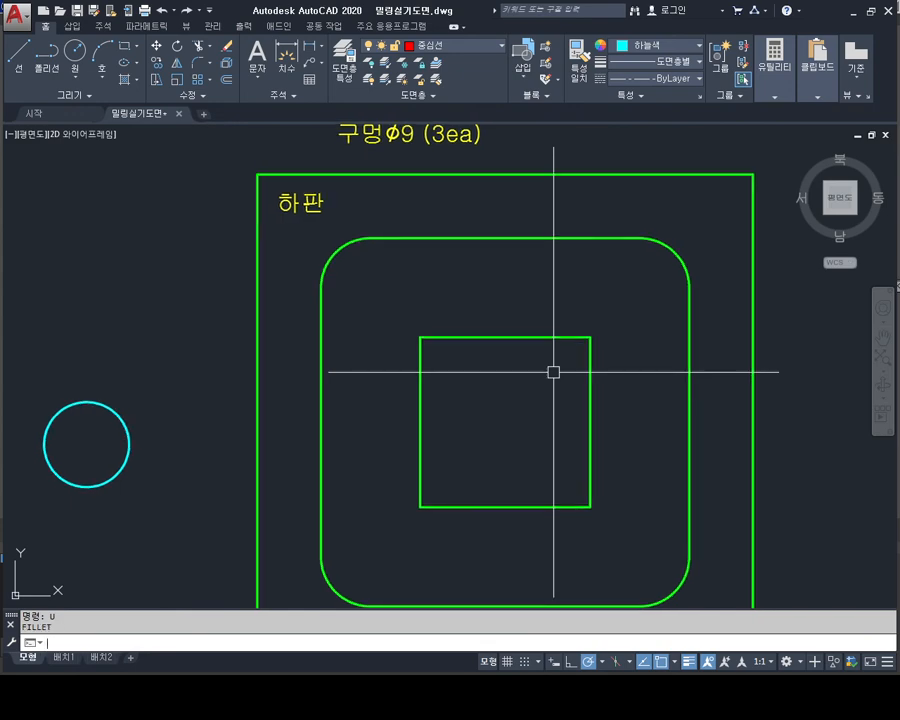
pyautogui.scroll(-2, 553, 373)
pyautogui.press('Escape')
pyautogui.press('Escape')
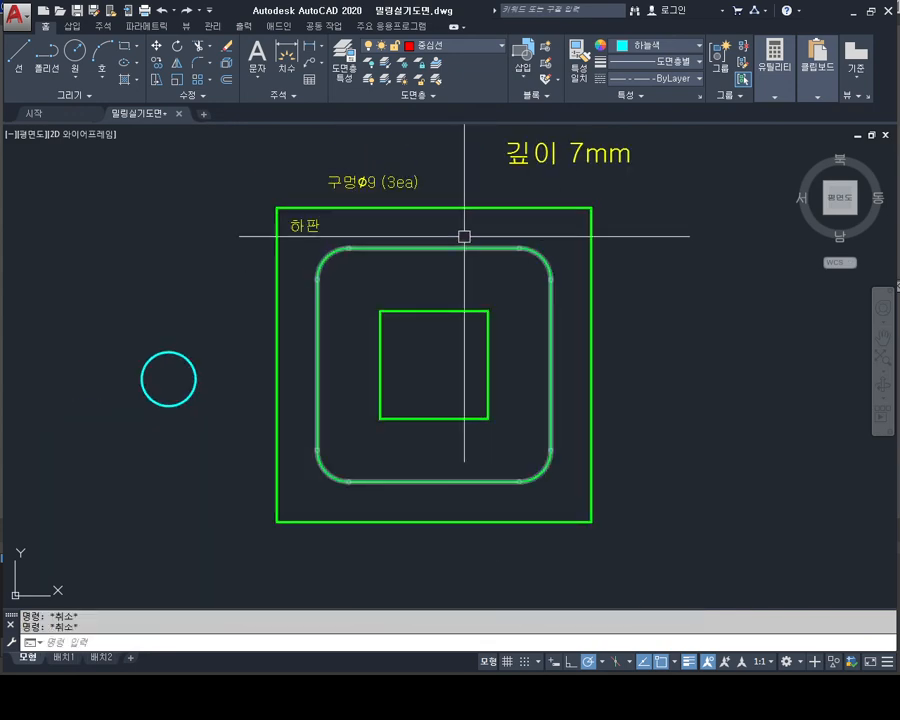
pyautogui.click(460, 236)
pyautogui.click(416, 270)
pyautogui.press('Escape')
pyautogui.press('Escape')
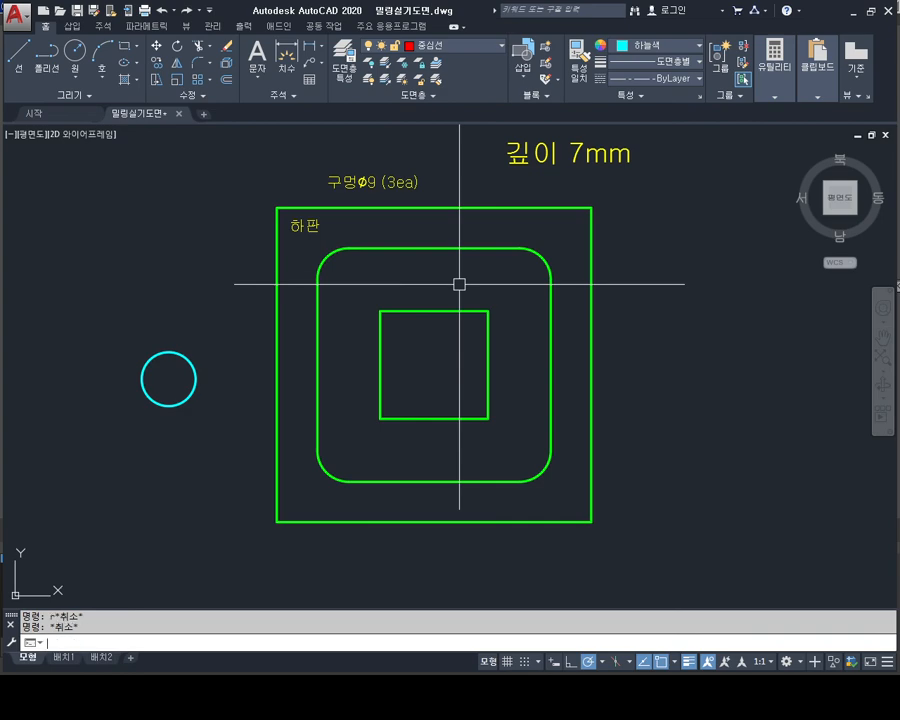
pyautogui.write('f')
pyautogui.press('Return')
pyautogui.write('r')
pyautogui.press('Return')
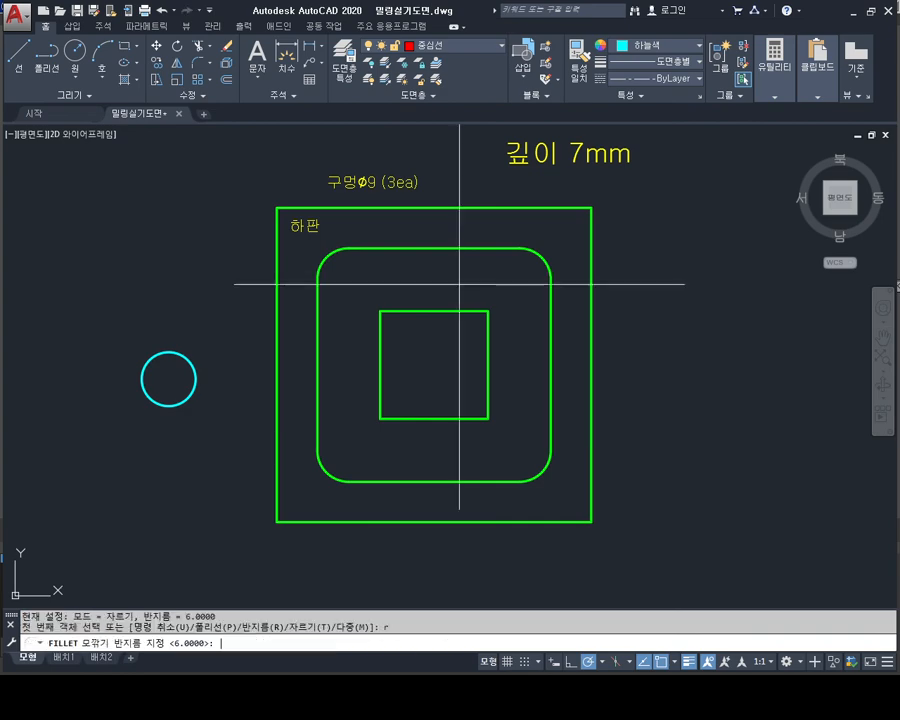
pyautogui.press('Return')
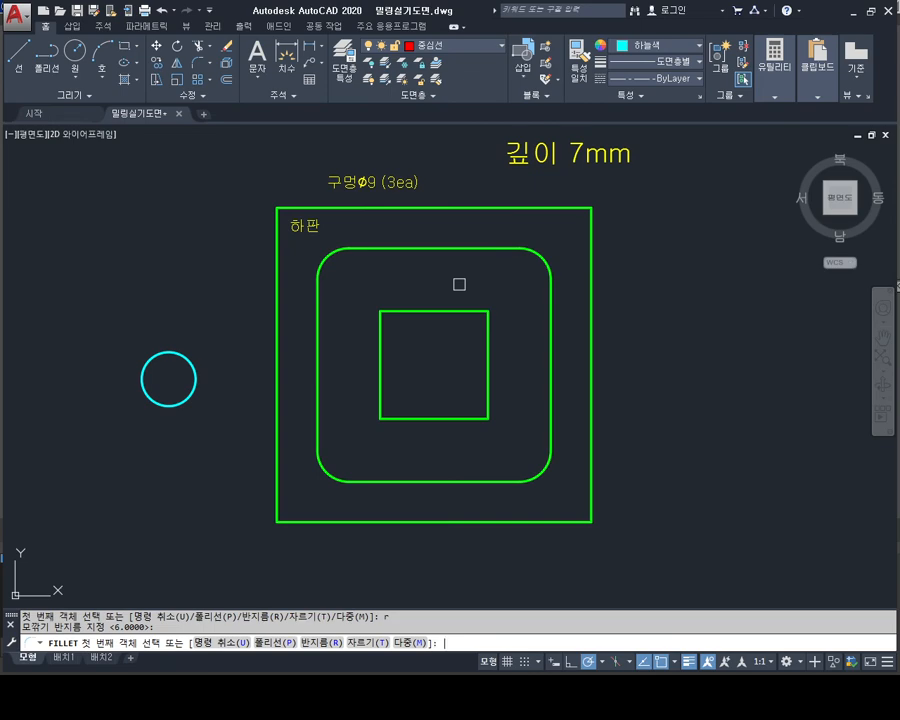
pyautogui.write('t')
pyautogui.press('Return')
pyautogui.press('Escape')
# Step: Fillet the unexploded pocket outline's upper-left corner with radius 0 in trim mode
pyautogui.write('f')
pyautogui.press('Return')
pyautogui.write('r')
pyautogui.press('Return')
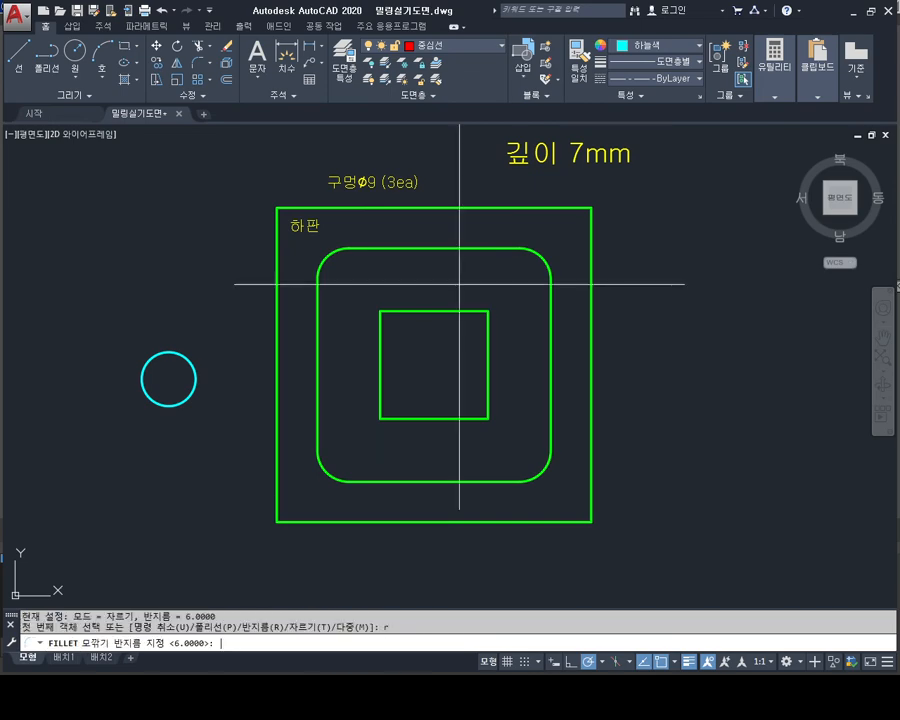
pyautogui.write('0')
pyautogui.press('Return')
pyautogui.write('t')
pyautogui.press('Return')
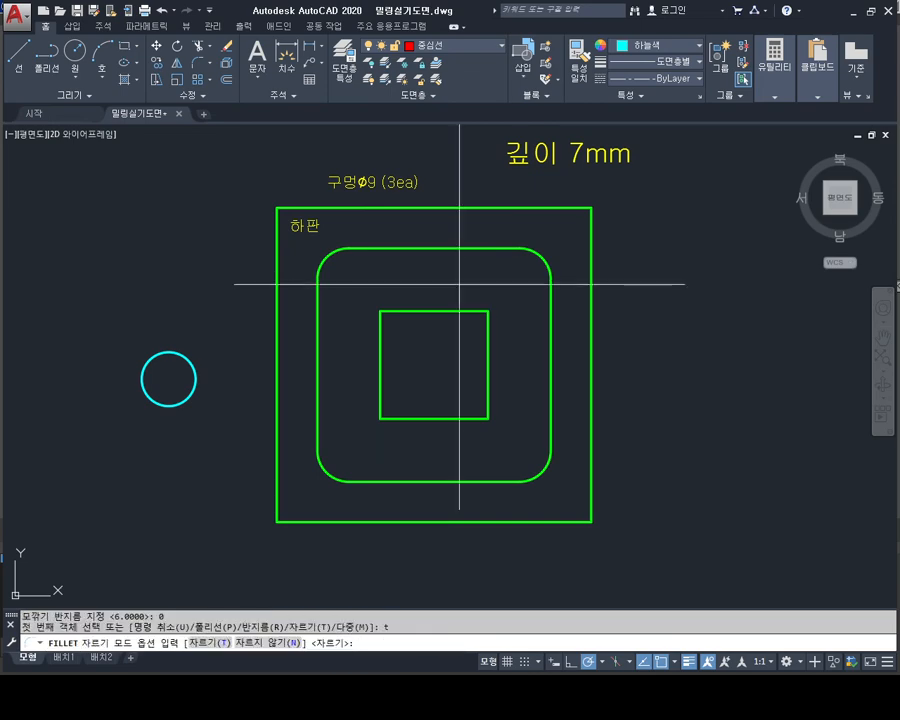
pyautogui.write('t')
pyautogui.press('Return')
pyautogui.click(370, 250)
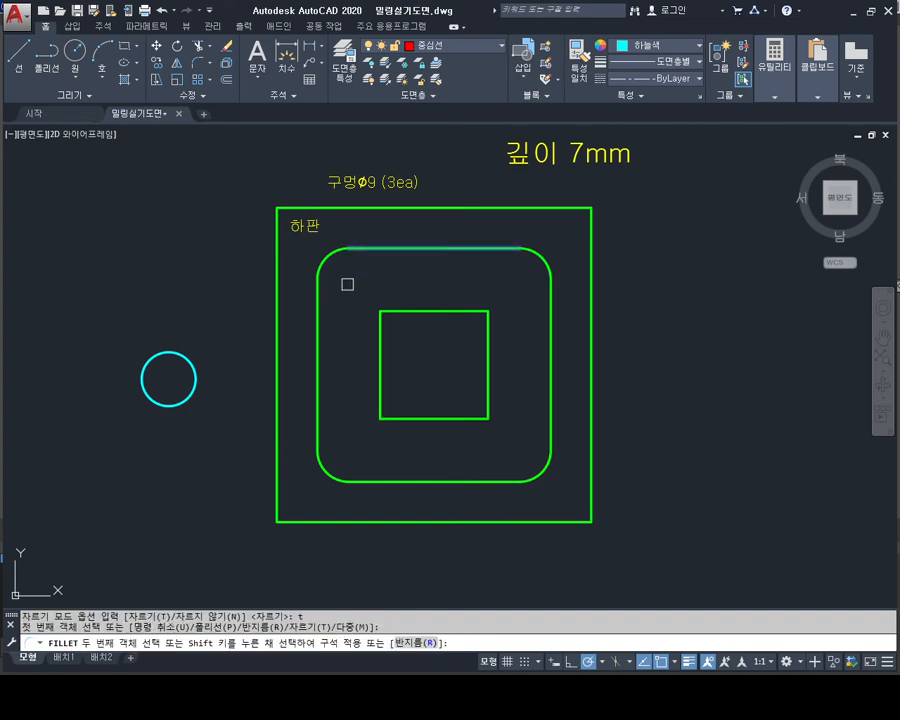
pyautogui.press('Escape')
pyautogui.press('Escape')
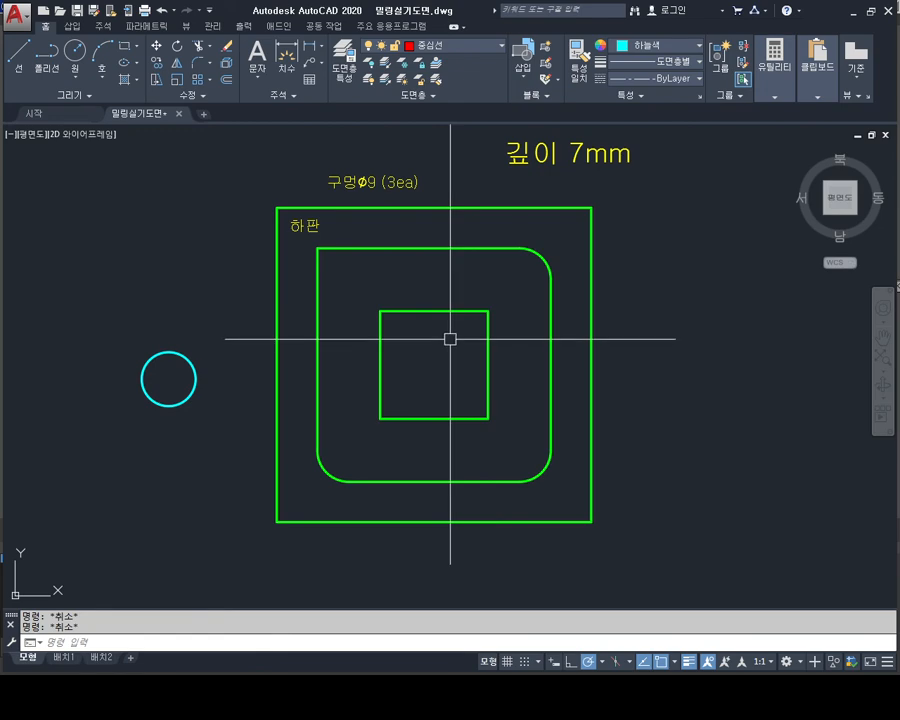
# Step: Undo the radius 0 fillet on the pocket outline's upper-left corner
pyautogui.write('u')
pyautogui.press('Return')
pyautogui.press('Escape')
pyautogui.press('Escape')
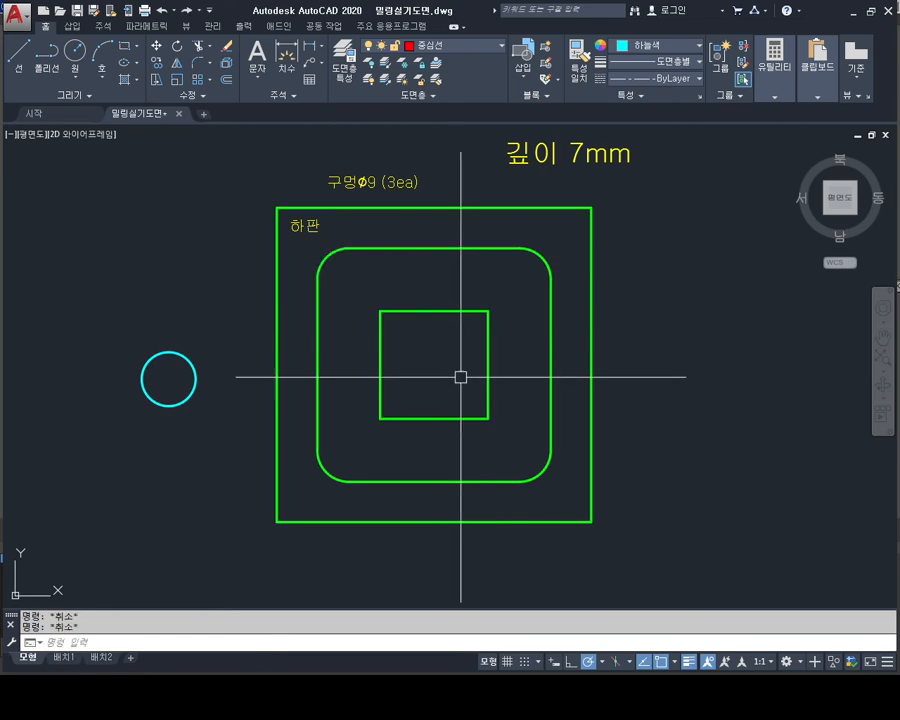
# Step: Select the rounded pocket outline to check whether it is one continuous object, and clear the selection
pyautogui.scroll(3, 443, 287)
pyautogui.click(462, 245)
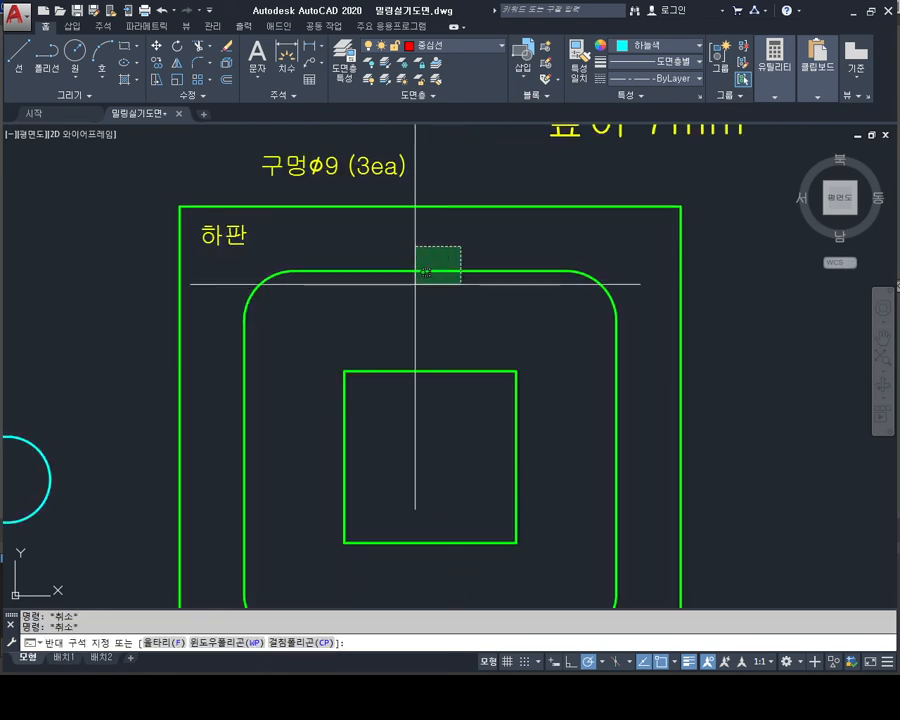
pyautogui.click(376, 318)
pyautogui.moveTo(374, 321); pyautogui.dragTo(382, 259, button='middle')
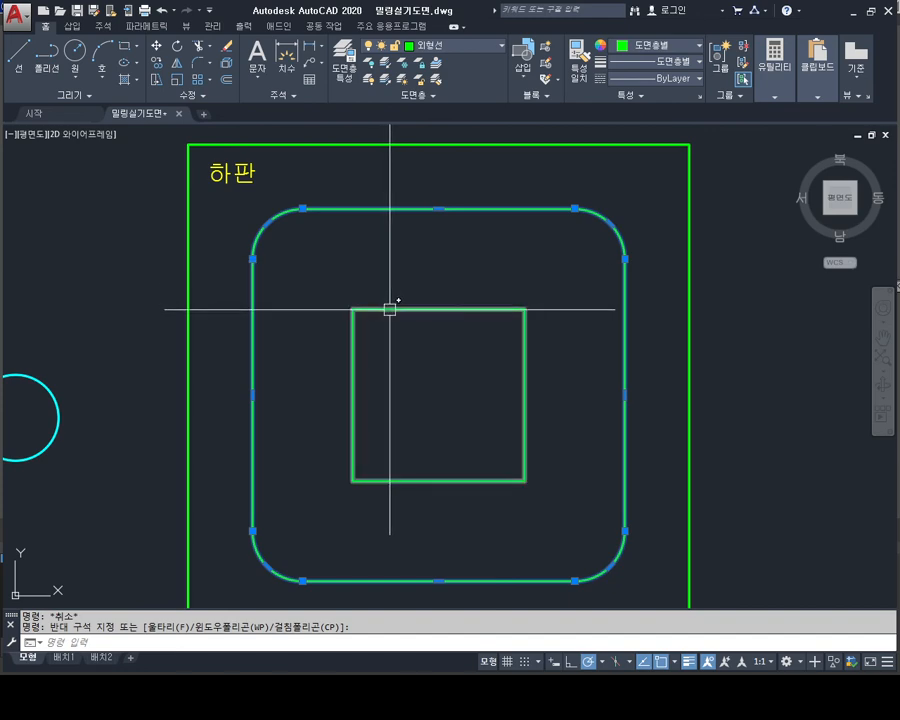
pyautogui.press('Escape')
pyautogui.press('Escape')
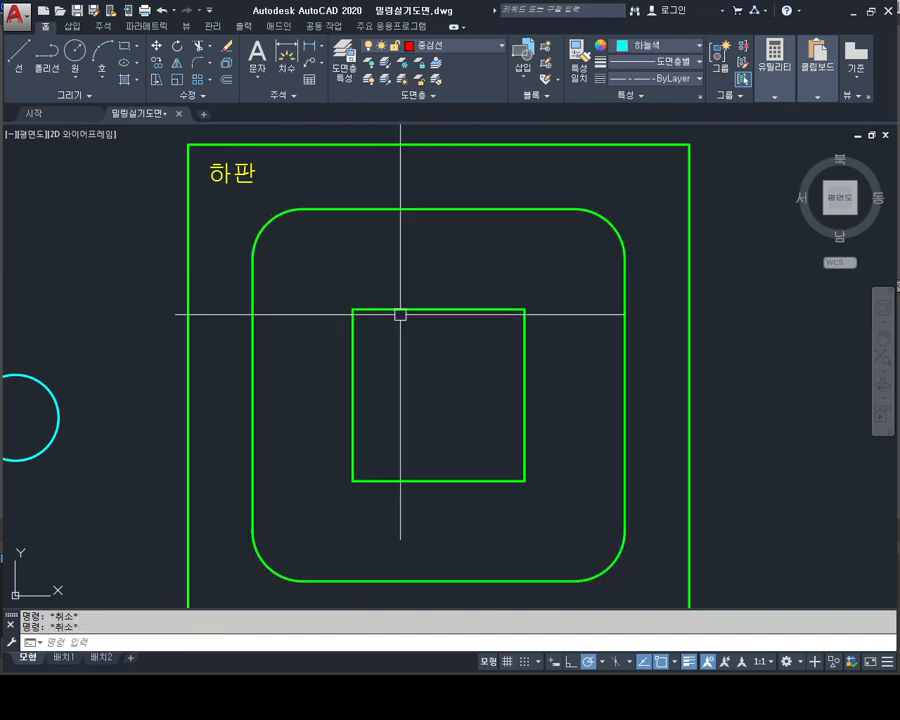
# Step: Explode the rounded pocket outline into separate lines and arcs
pyautogui.write('x')
pyautogui.press('Return')
pyautogui.click(442, 186)
pyautogui.click(392, 238)
pyautogui.press('Return')
# Step: Select the outline's upper-left arc and its top line one after the other to check that they are separate
pyautogui.click(321, 247)
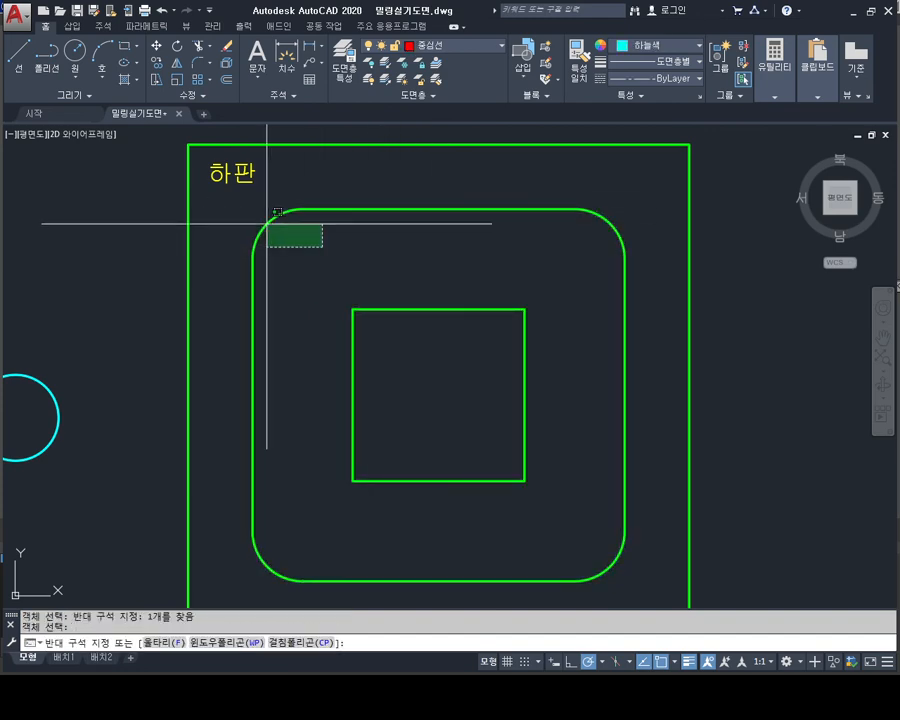
pyautogui.click(252, 214)
pyautogui.press('Escape')
pyautogui.click(411, 190)
pyautogui.click(384, 256)
pyautogui.press('Escape')
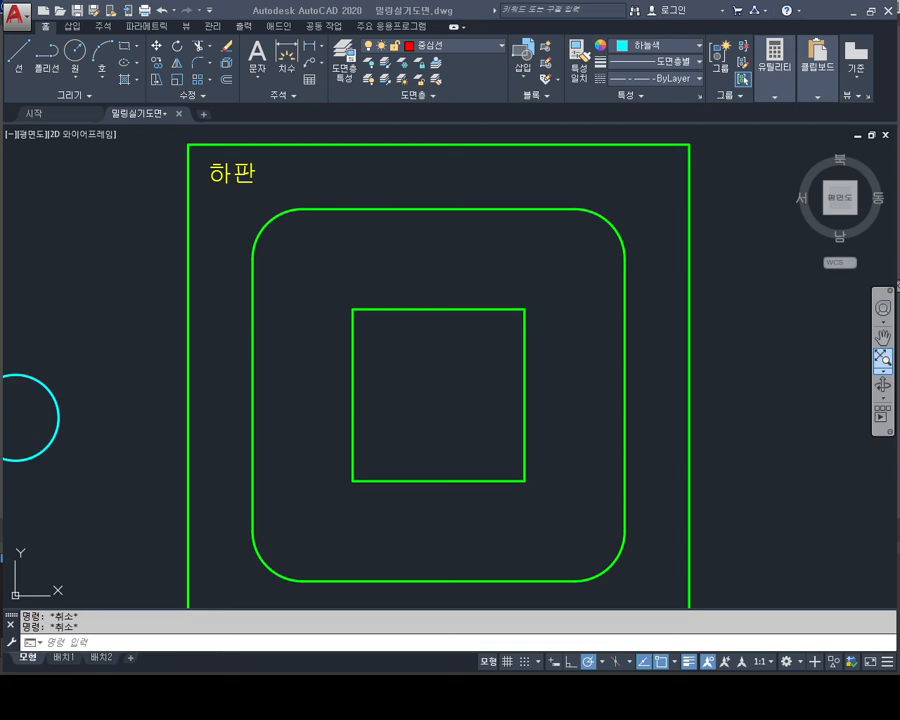
# Step: Switch to the blank Notepad window, place it over the drawing and enlarge its text font
pyautogui.moveTo(899, 72); pyautogui.dragTo(771, 70)
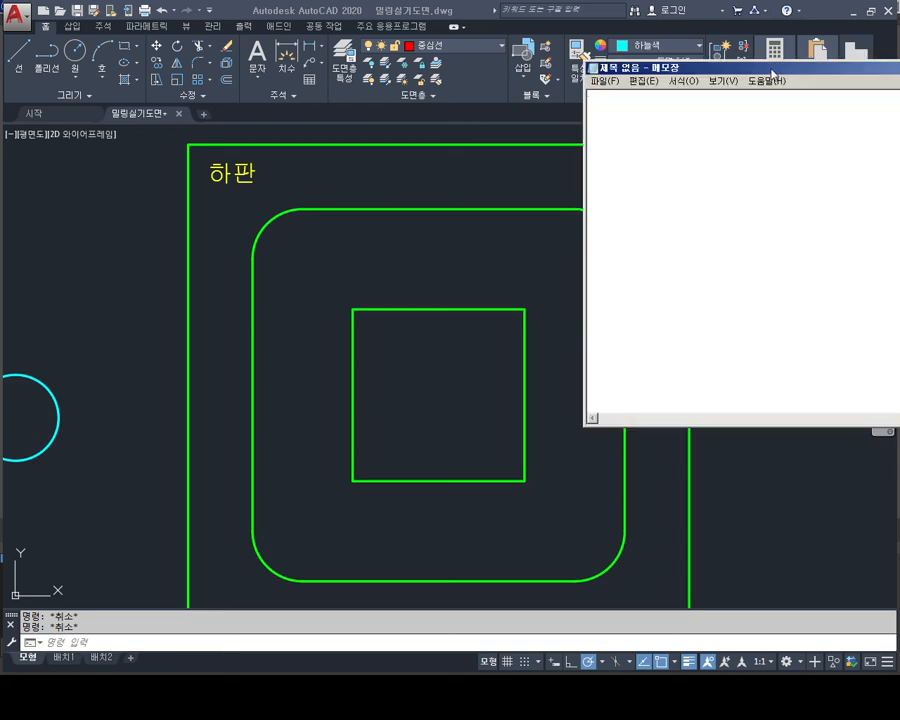
pyautogui.click(684, 80)
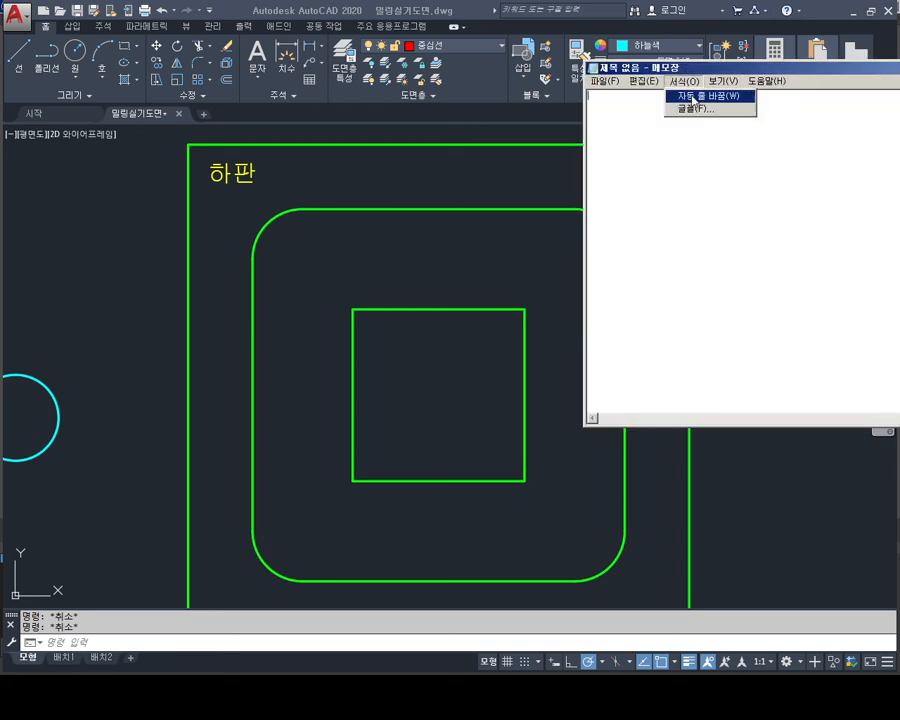
pyautogui.click(694, 108)
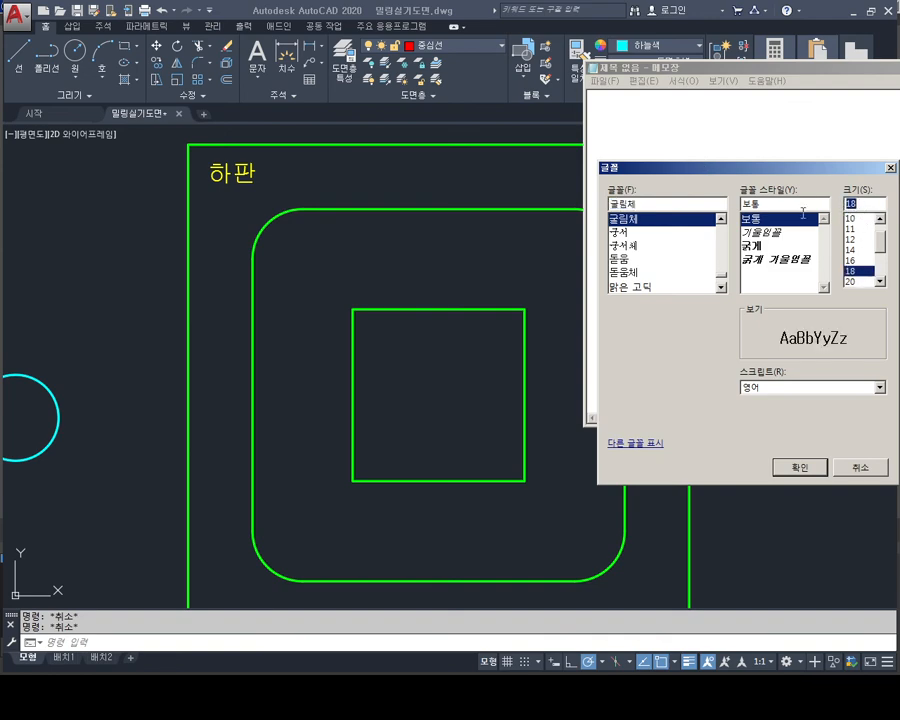
pyautogui.press('Return')
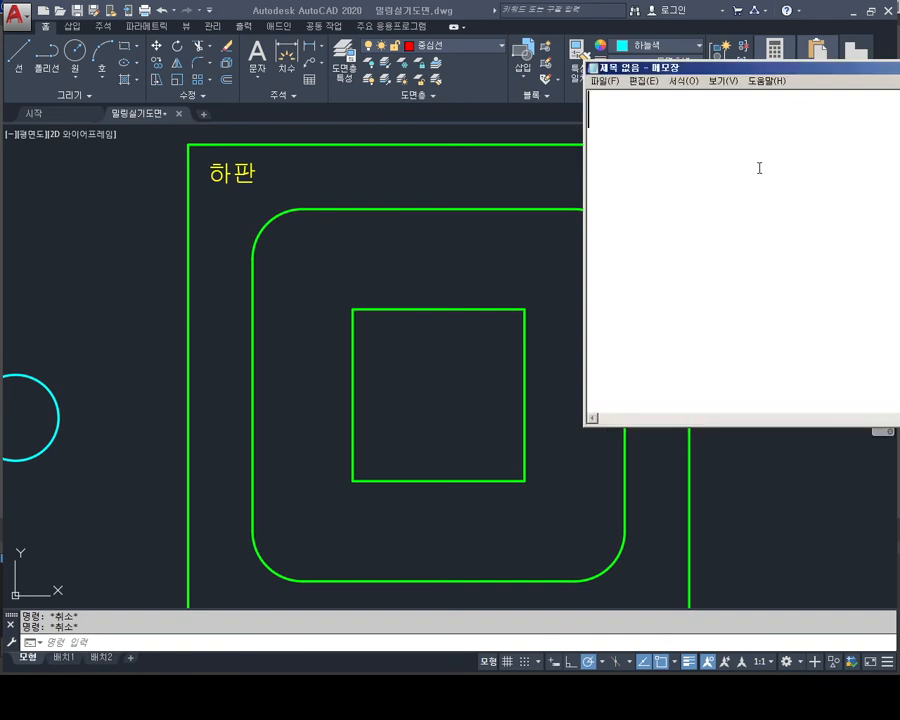
# Step: Write "X엔터" as the first line of the command notes
pyautogui.write('ㅌ')
pyautogui.press('BackSpace')
pyautogui.write('ㅌ')
pyautogui.press('BackSpace')
pyautogui.write('ㅌ')
pyautogui.press('BackSpace')
pyautogui.write('X')
pyautogui.press('BackSpace')
pyautogui.write('ㅌ')
pyautogui.press('BackSpace')
pyautogui.write('X엔ㅌ')
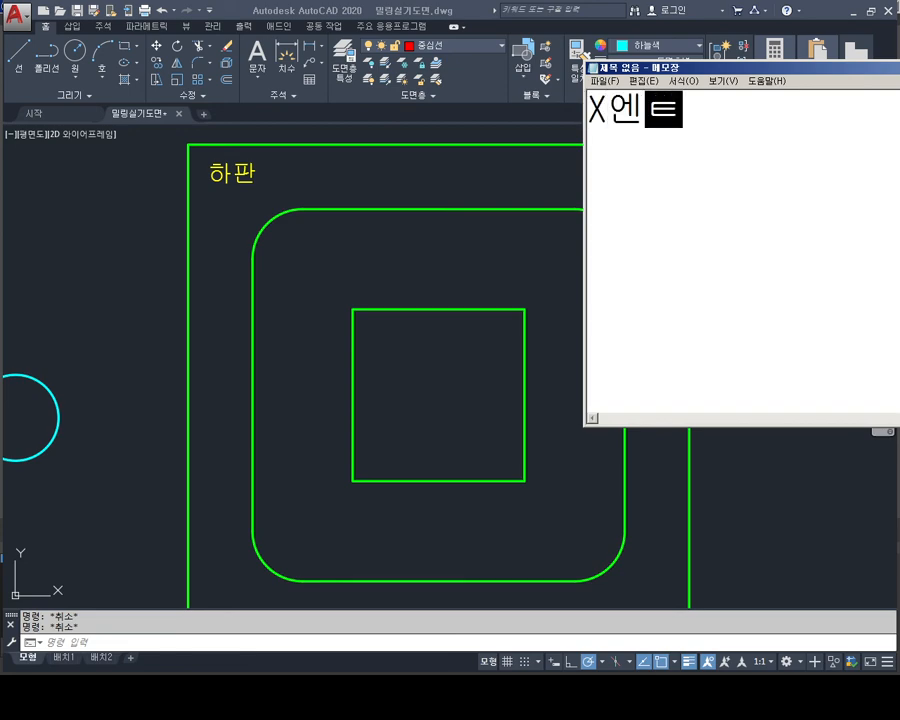
pyautogui.write('ㅓ')
pyautogui.press('Left')
pyautogui.press('Left')
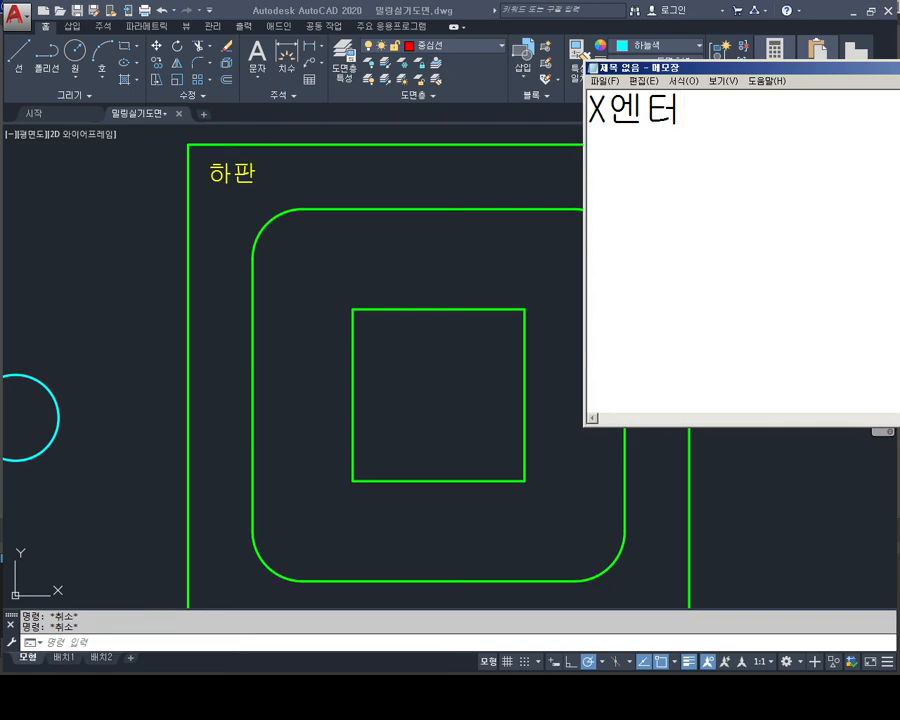
# Step: Add the lines "F엔터" and "R엔터" to the command notes
pyautogui.write('엔터')
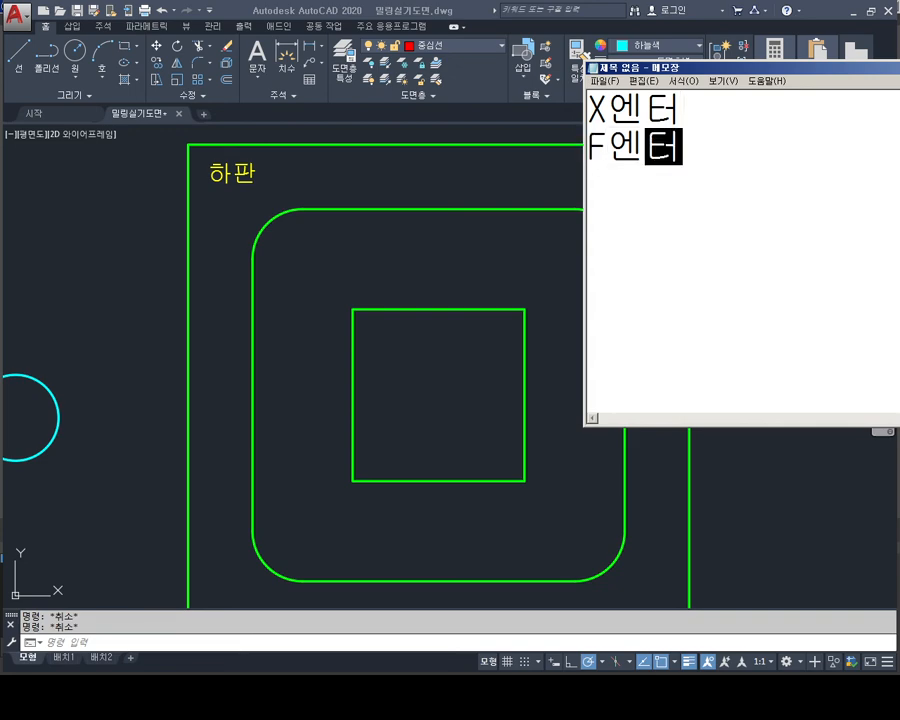
pyautogui.press('Return')
pyautogui.write('R엔터')
pyautogui.press('Return')
# Step: Add the line "0엔터" to the command notes
pyautogui.write('이')
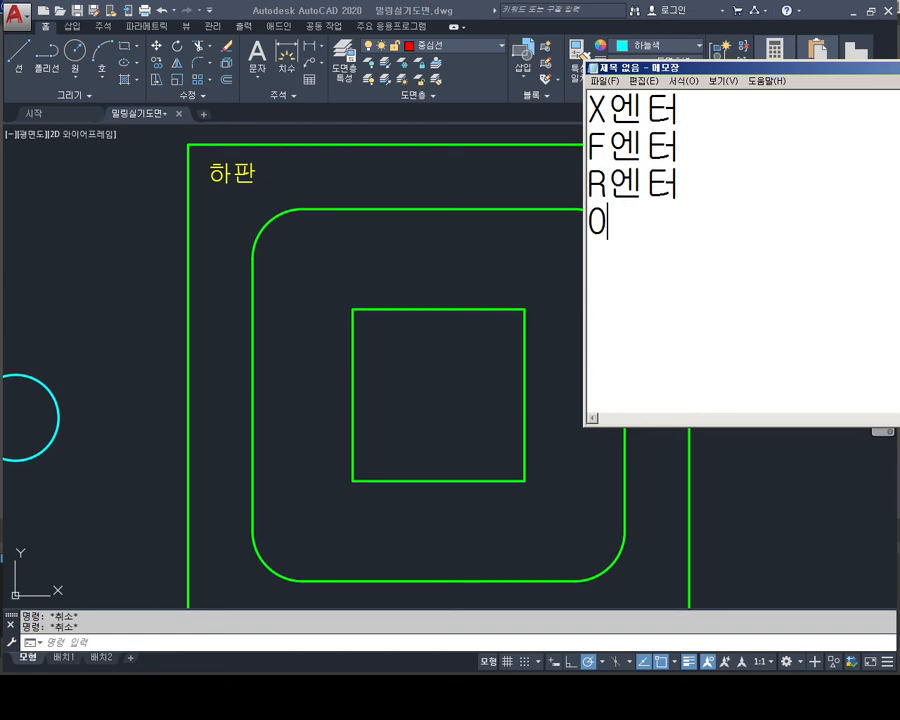
pyautogui.write('DPSX')
pyautogui.press('BackSpace')
pyautogui.press('BackSpace')
pyautogui.press('BackSpace')
pyautogui.press('BackSpace')
pyautogui.write('엔터')
pyautogui.press('Return')
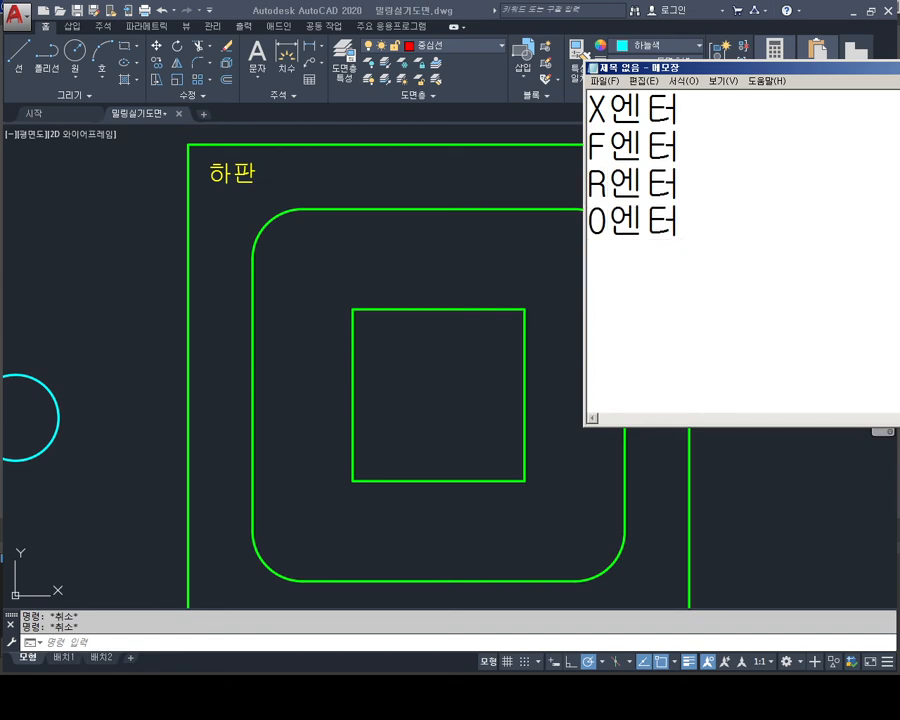
# Step: Add two "T엔터" lines to the command notes
pyautogui.write('T엔터')
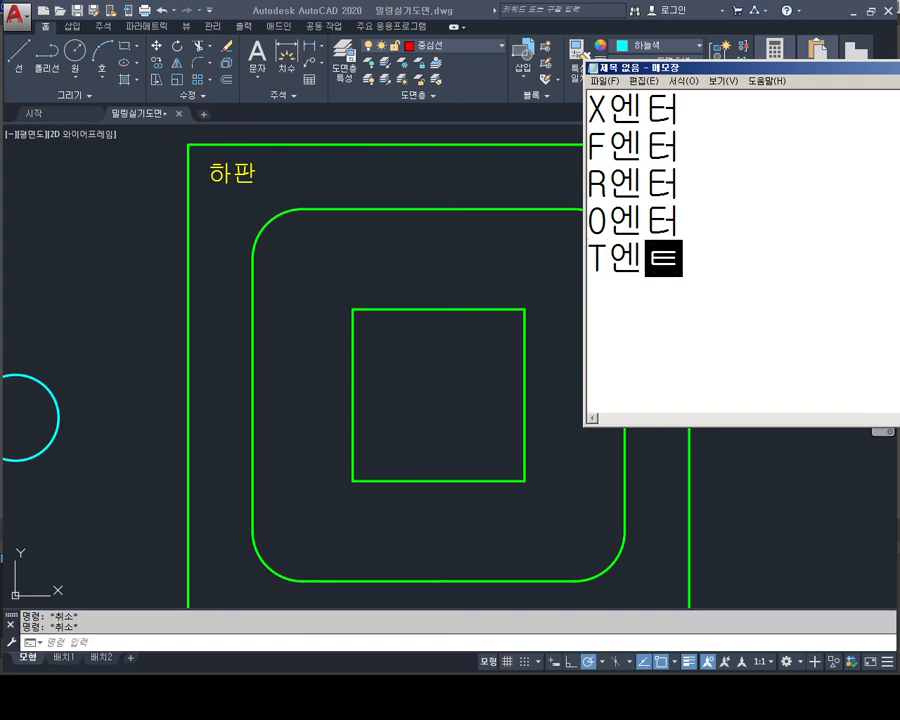
pyautogui.press('Return')
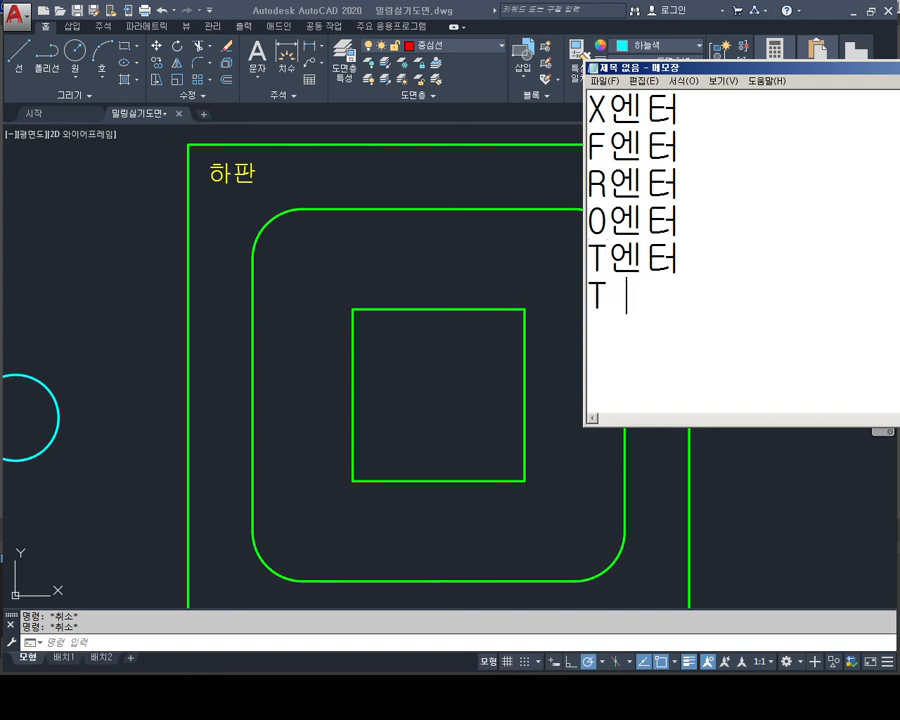
pyautogui.write('엔터')
pyautogui.press('Return')
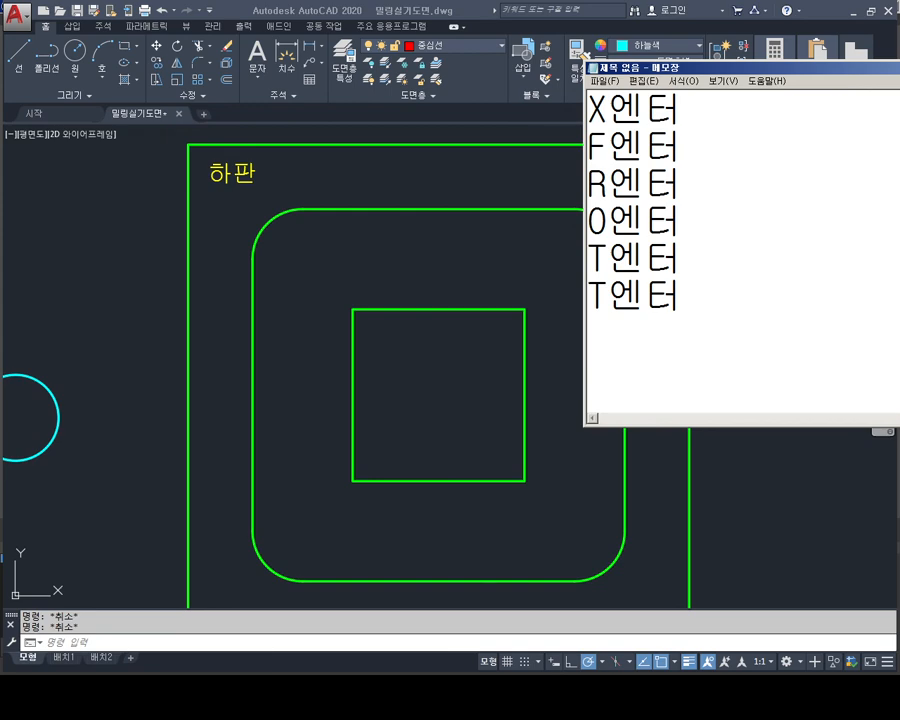
# Step: Finish the command notes with the line "선 2개 선택" and switch back to the AutoCAD drawing
pyautogui.write('선 2개 선택')
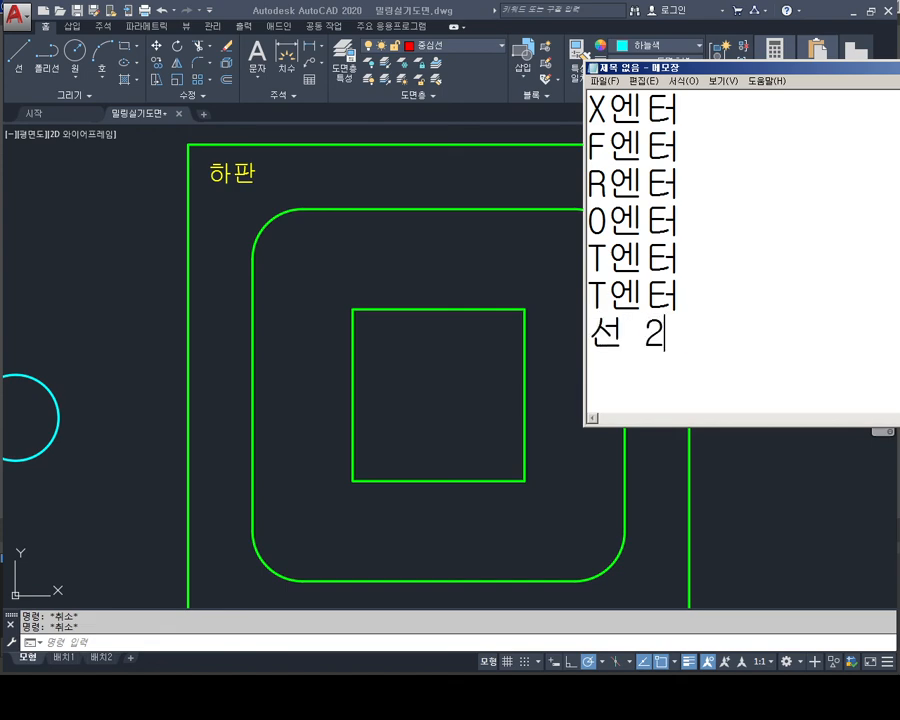
pyautogui.press('Return')
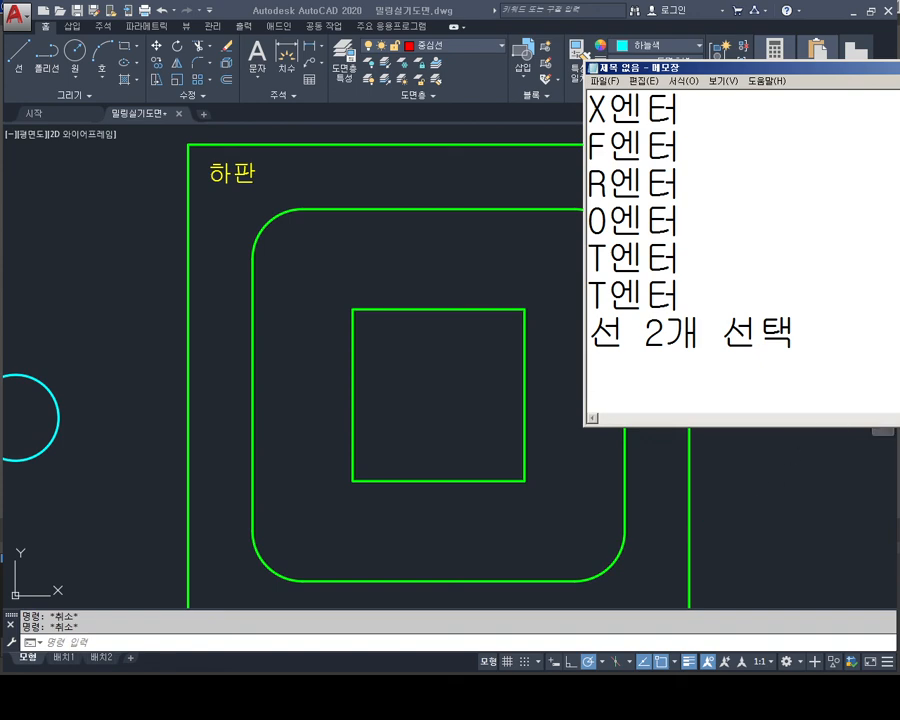
pyautogui.click(585, 56)
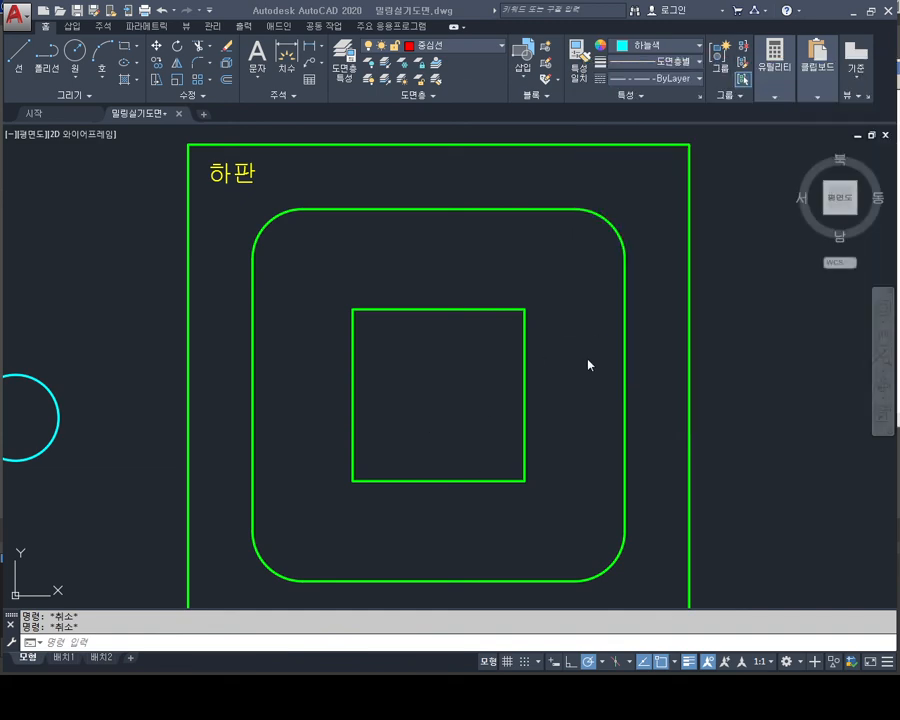
pyautogui.write('f')
pyautogui.press('Return')
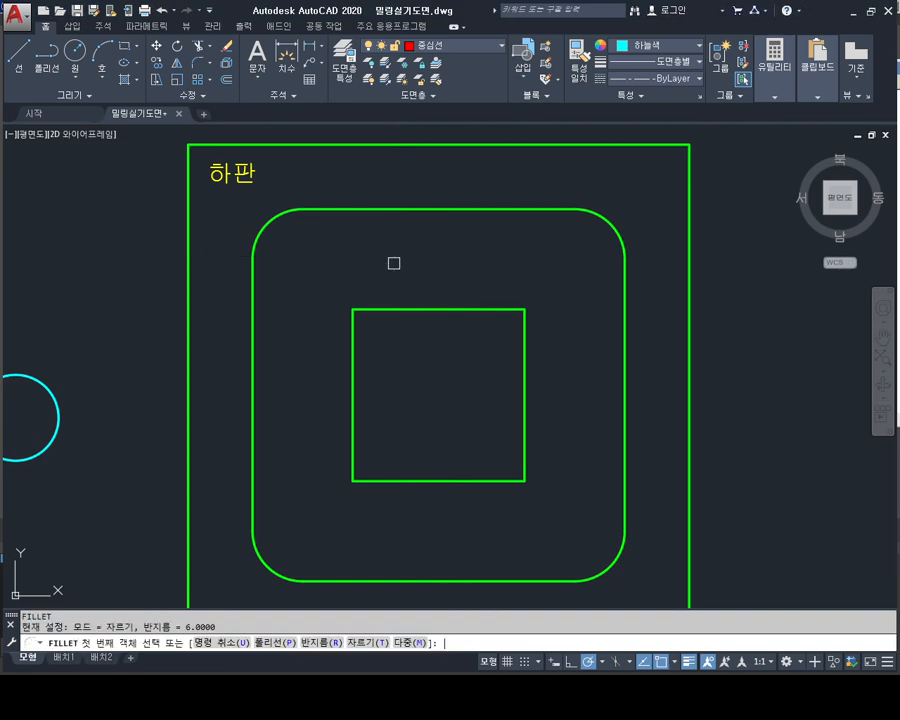
pyautogui.press('Escape')
pyautogui.press('Escape')
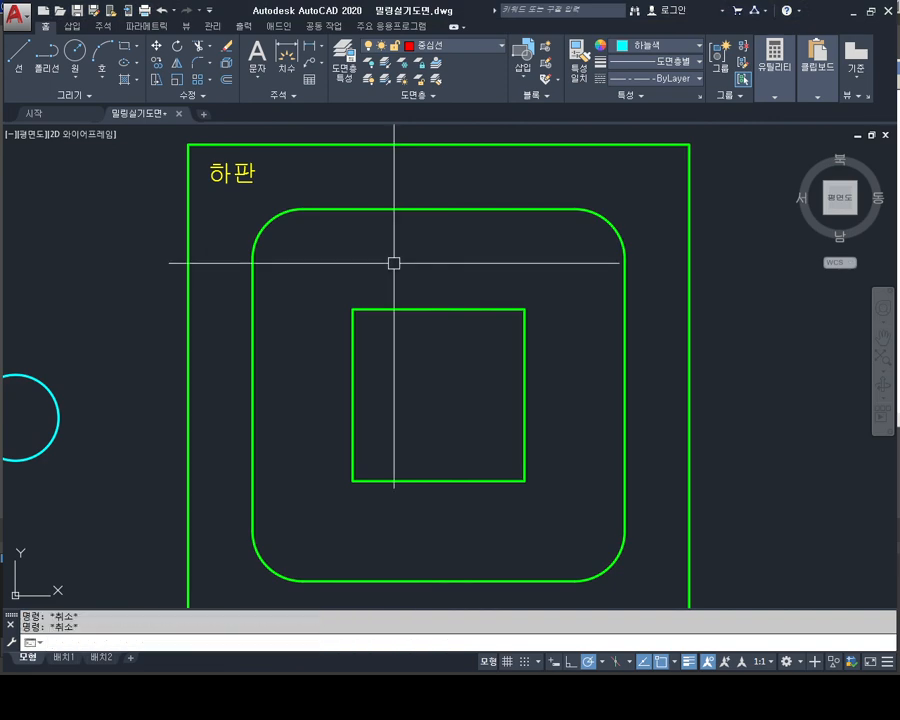
# Step: Square the pocket outline's upper-left corner with a radius 0 Fillet in trim mode, joining its top and left lines
pyautogui.write('f')
pyautogui.press('Return')
pyautogui.write('r')
pyautogui.press('Return')
pyautogui.write('0')
pyautogui.press('Return')
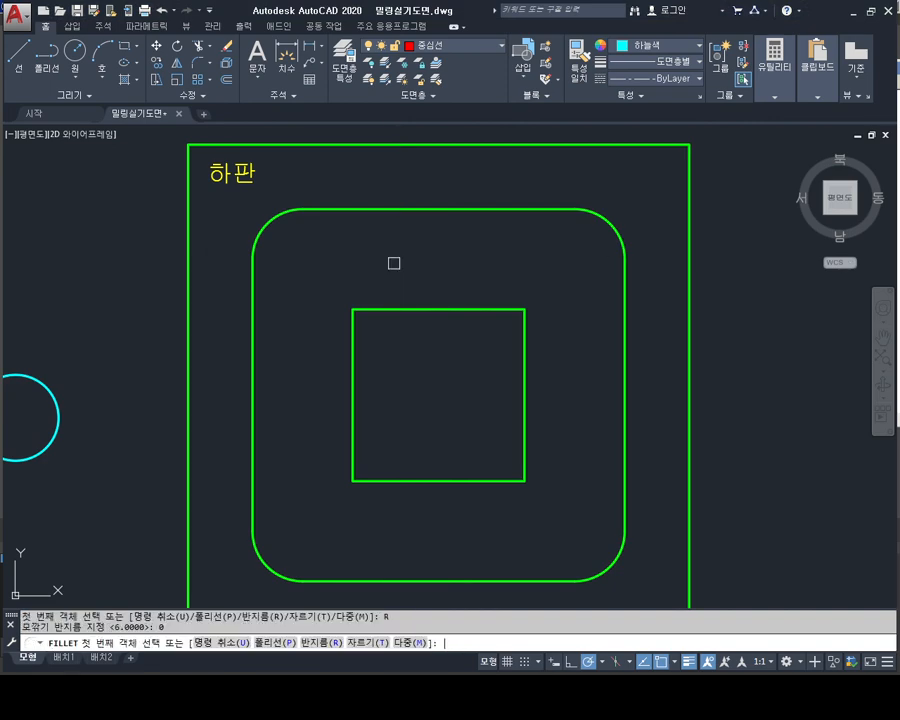
pyautogui.write('t')
pyautogui.press('Return')
pyautogui.write('t')
pyautogui.press('Return')
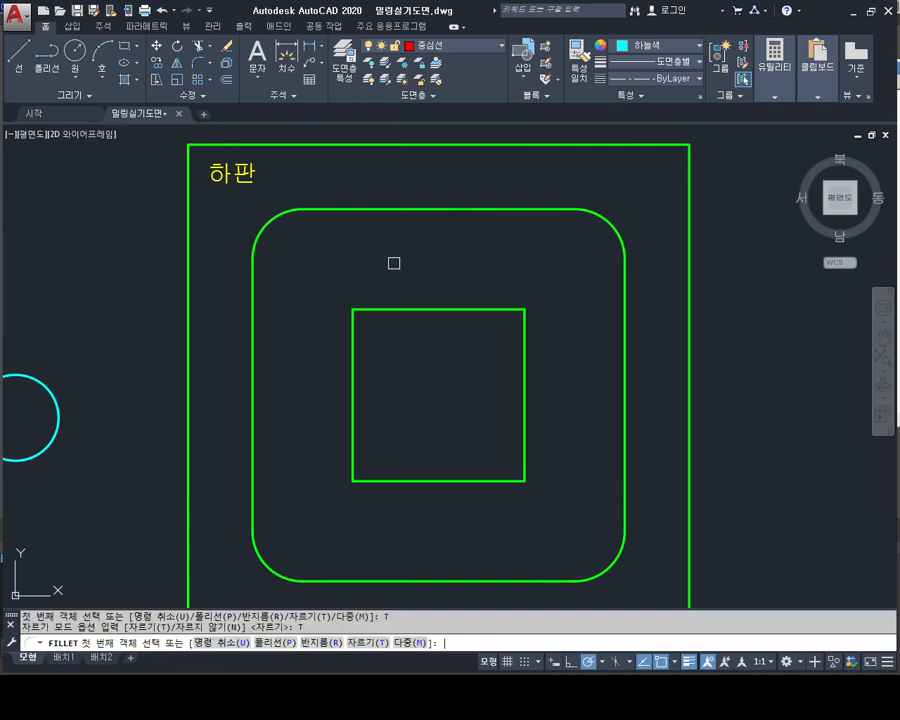
pyautogui.click(336, 209)
pyautogui.click(254, 294)
pyautogui.press('Return')
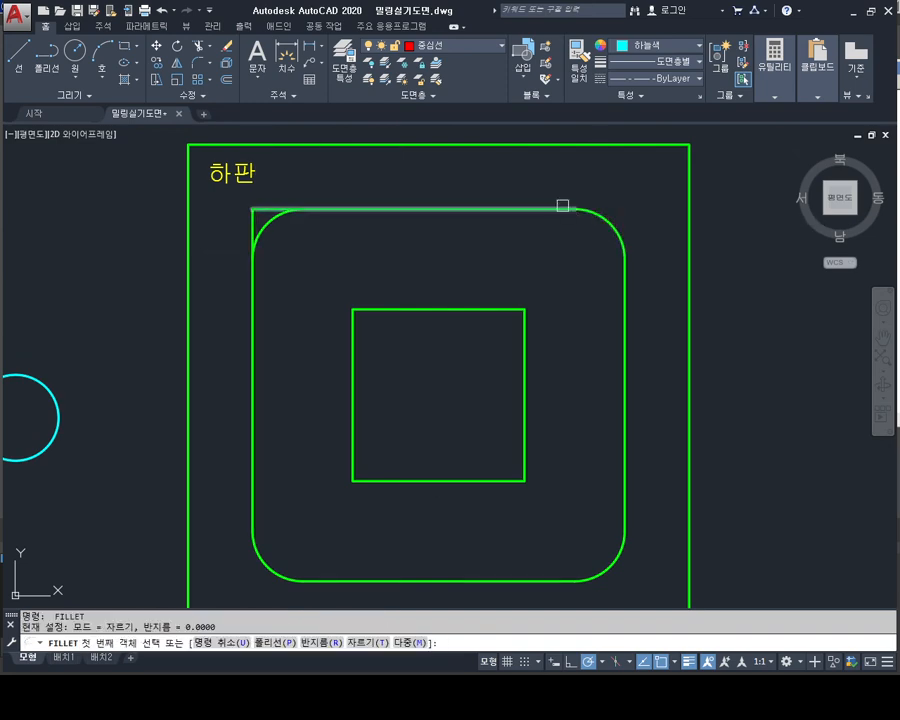
# Step: Square the pocket outline's upper-right, lower-right and lower-left corners with the same zero-radius Fillet
pyautogui.click(564, 207)
pyautogui.click(622, 275)
pyautogui.press('Return')
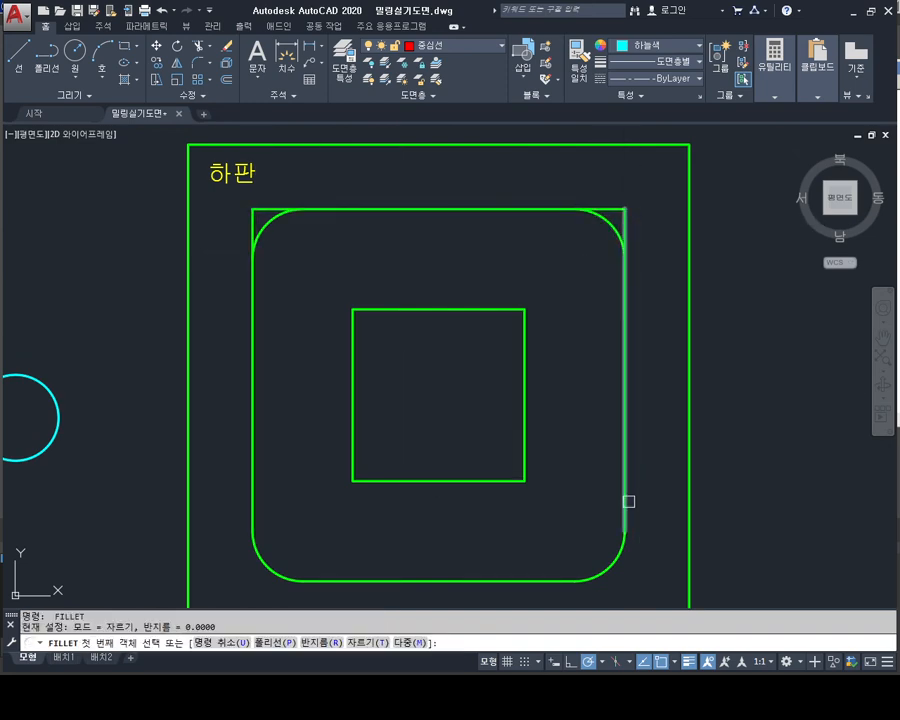
pyautogui.click(626, 496)
pyautogui.click(541, 585)
pyautogui.press('Return')
pyautogui.click(325, 580)
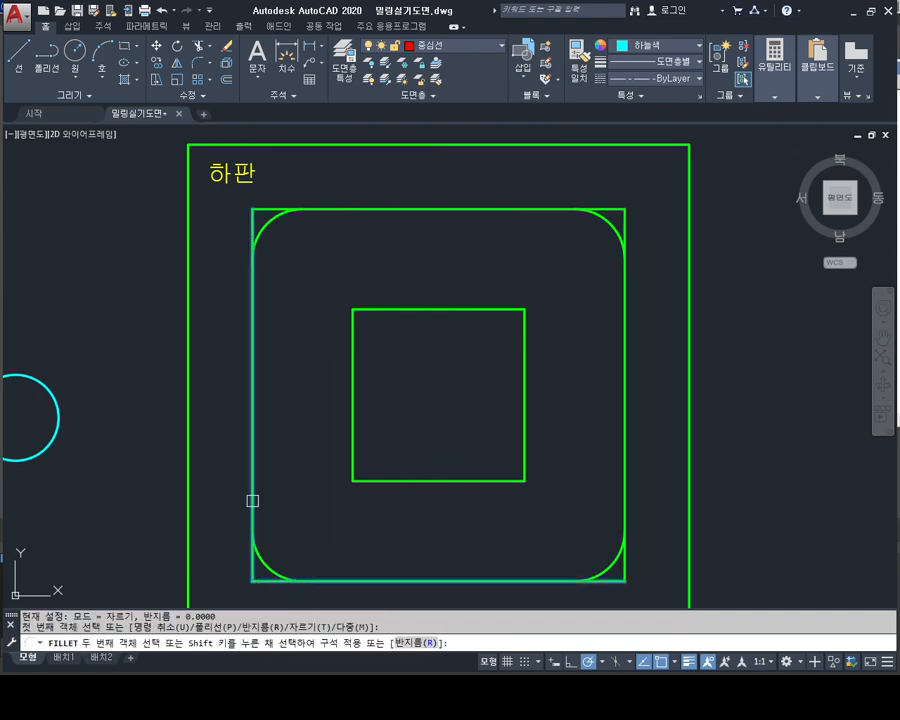
pyautogui.click(251, 498)
pyautogui.press('Return')
pyautogui.moveTo(295, 497); pyautogui.dragTo(312, 432, button='middle')
pyautogui.press('Escape')
pyautogui.press('Escape')
pyautogui.press('Escape')
# Step: Draw a circle by diameter centred on the squared outline's lower-left corner
pyautogui.write('c')
pyautogui.press('Return')
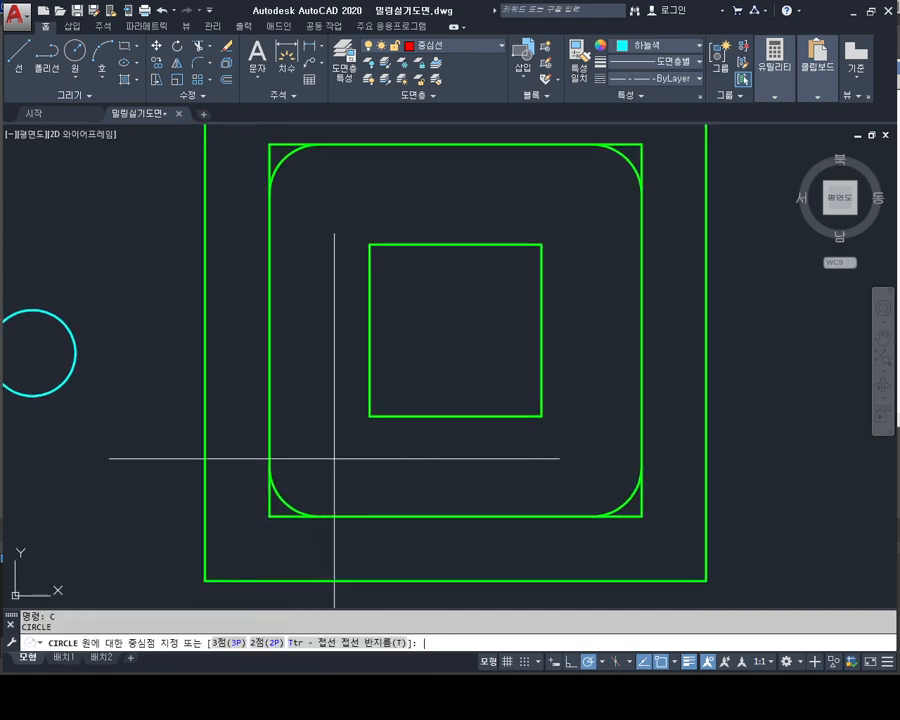
pyautogui.click(269, 516)
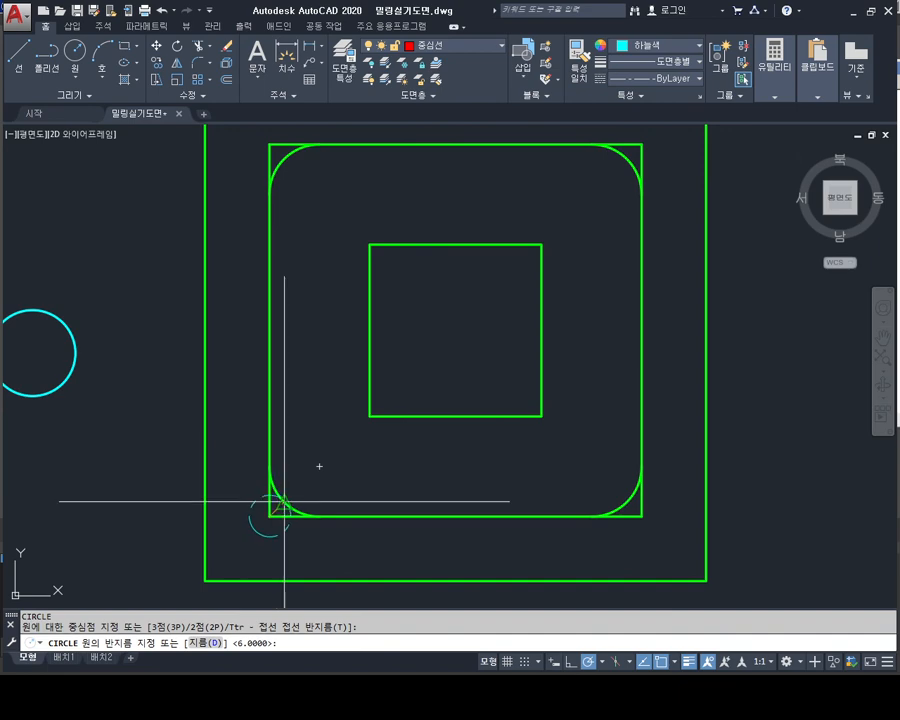
pyautogui.write('d')
pyautogui.press('Return')
pyautogui.press('Escape')
pyautogui.press('Escape')
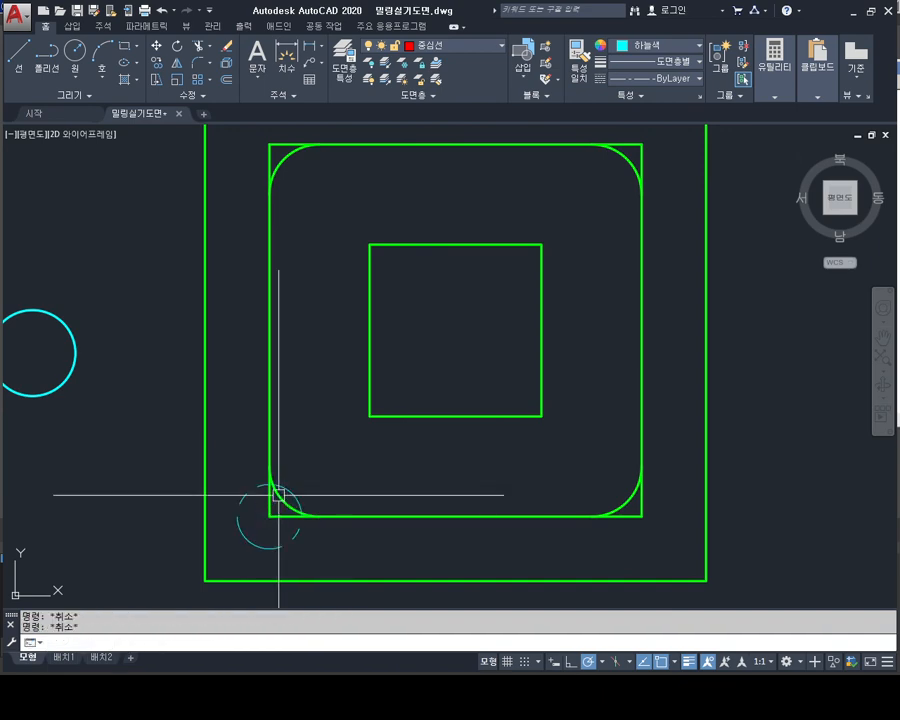
# Step: Put the corner circle on the 외형선 layer and set its colour to ByLayer
pyautogui.click(267, 510)
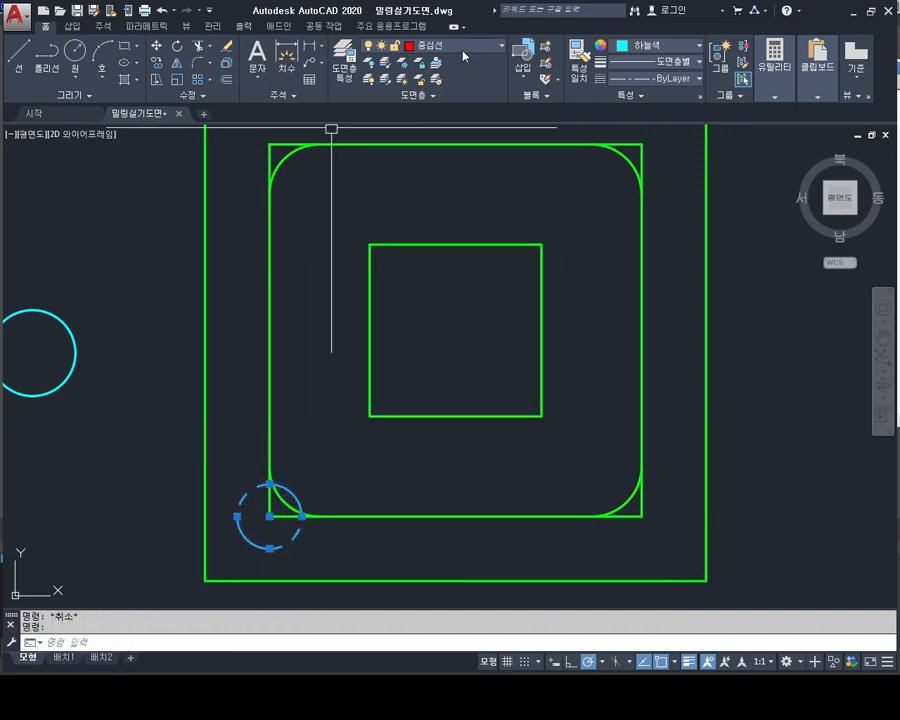
pyautogui.press('Escape')
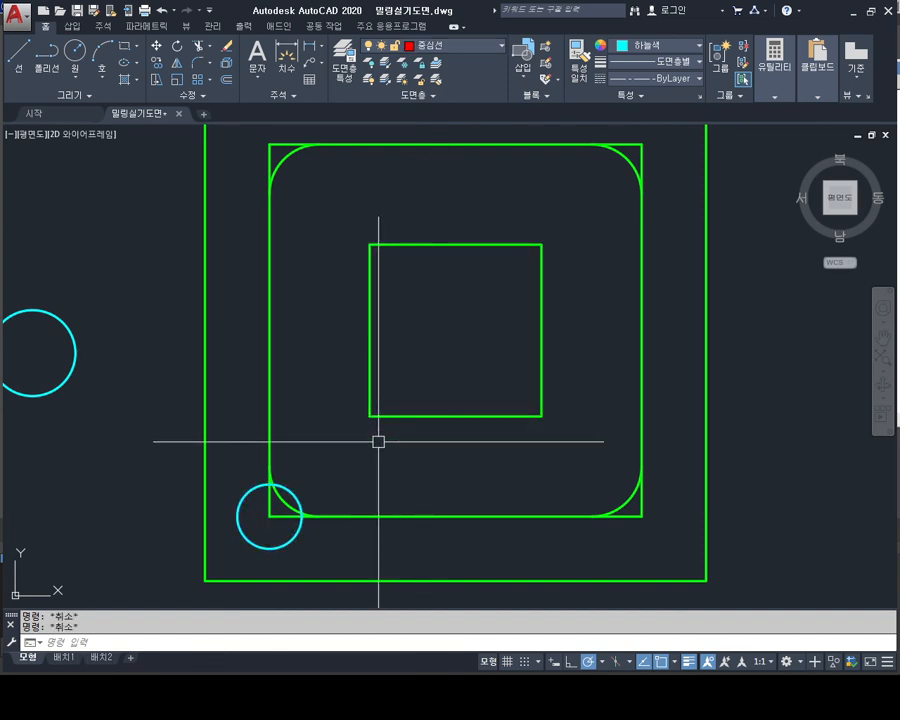
pyautogui.click(258, 485)
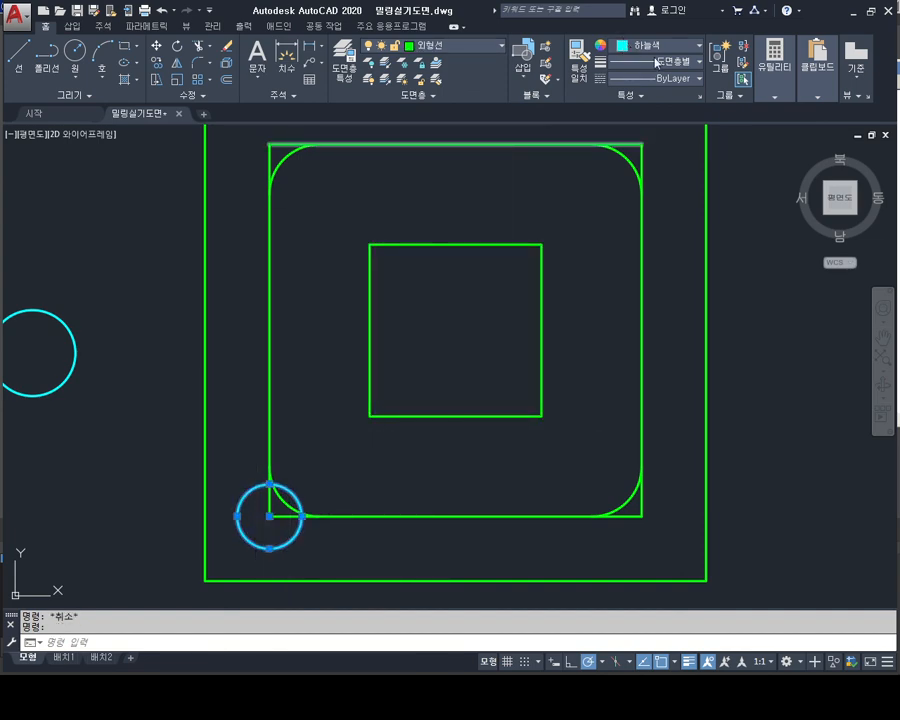
pyautogui.press('Escape')
pyautogui.write('co')
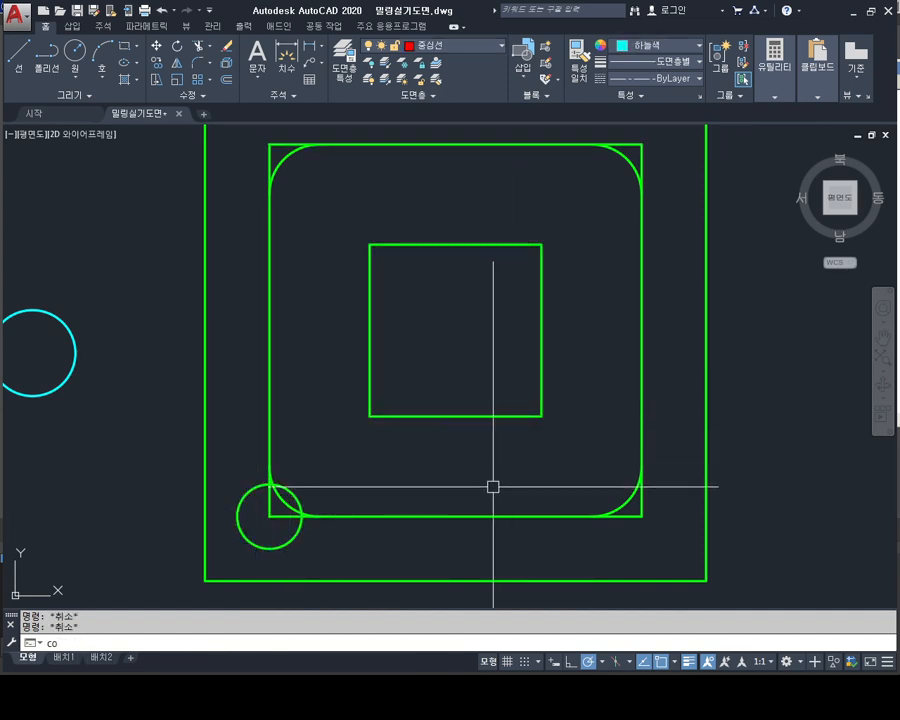
pyautogui.press('BackSpace')
pyautogui.press('BackSpace')
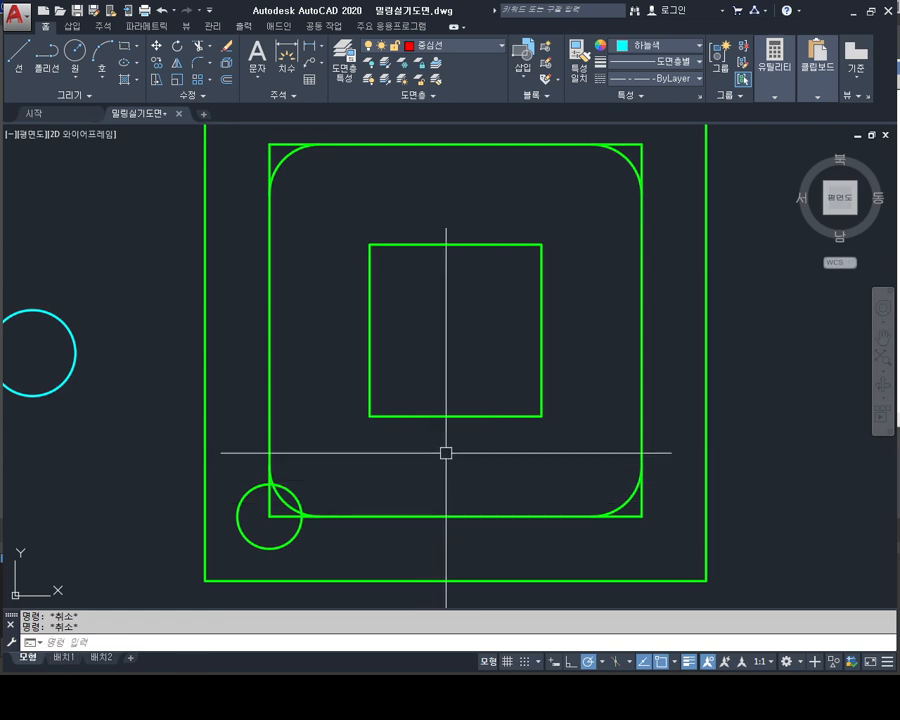
# Step: Move the circle from the outline's lower-left corner to a free spot inside the pocket
pyautogui.scroll(3, 352, 436)
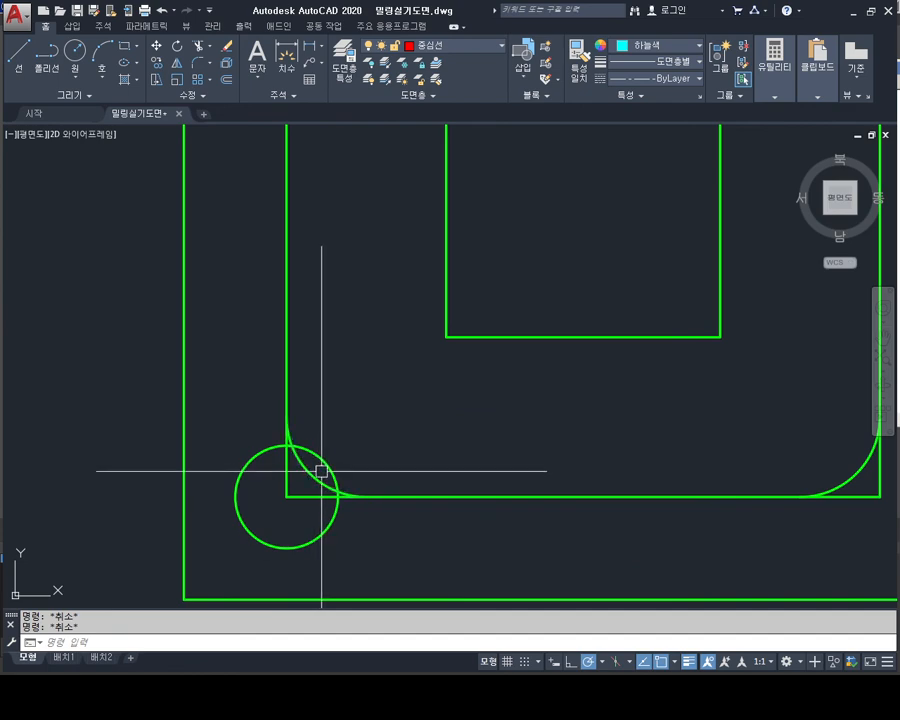
pyautogui.write('M')
pyautogui.press('Return')
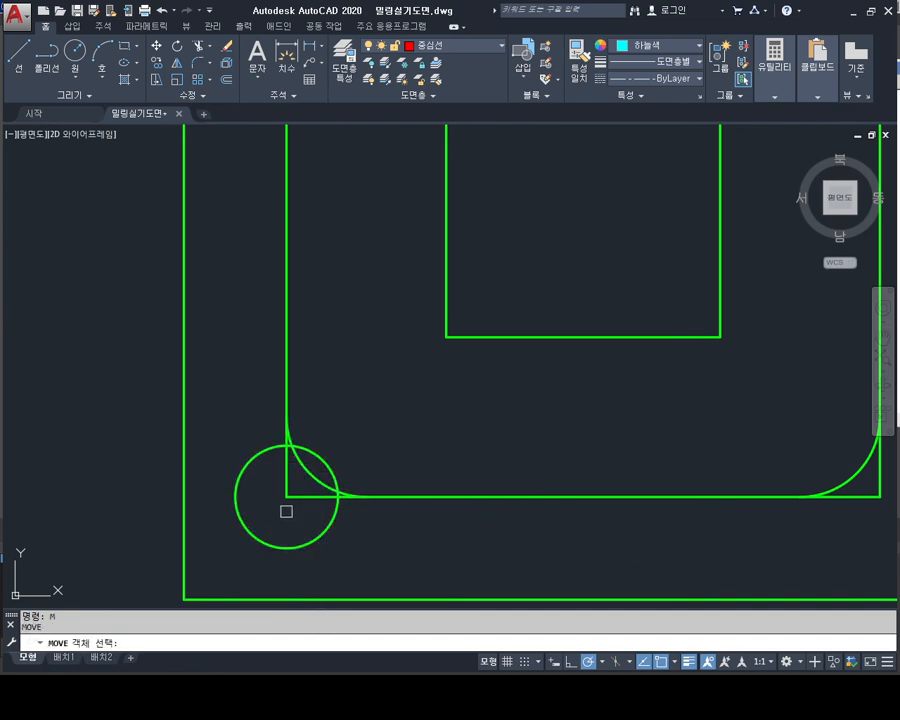
pyautogui.click(330, 533)
pyautogui.press('Return')
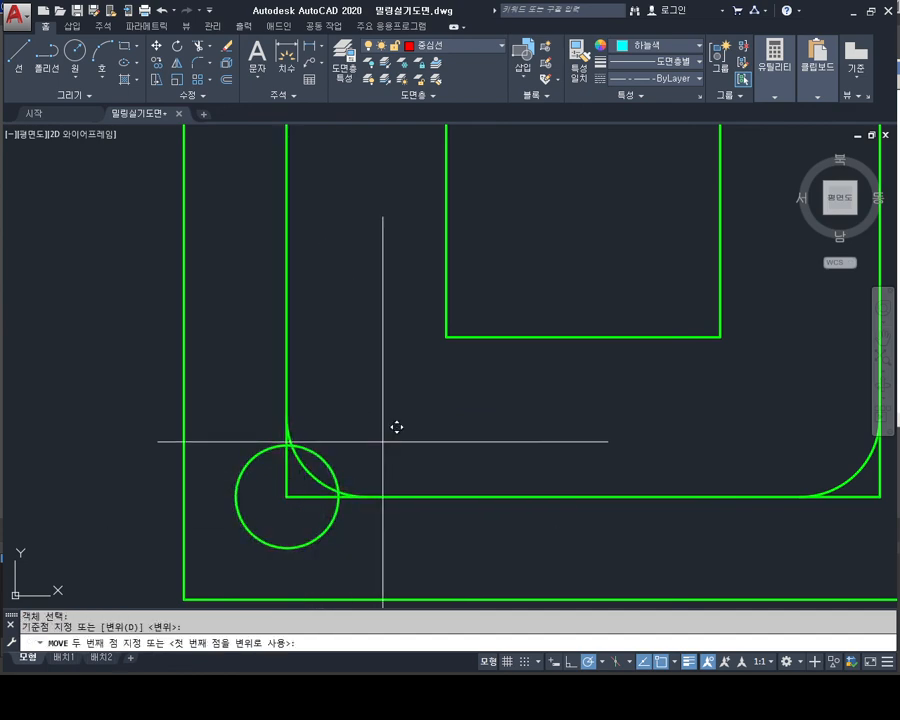
pyautogui.click(532, 374)
pyautogui.press('Escape')
pyautogui.press('Escape')
# Step: Move the circle by its centre point back onto the outline's squared lower-left corner
pyautogui.write('M')
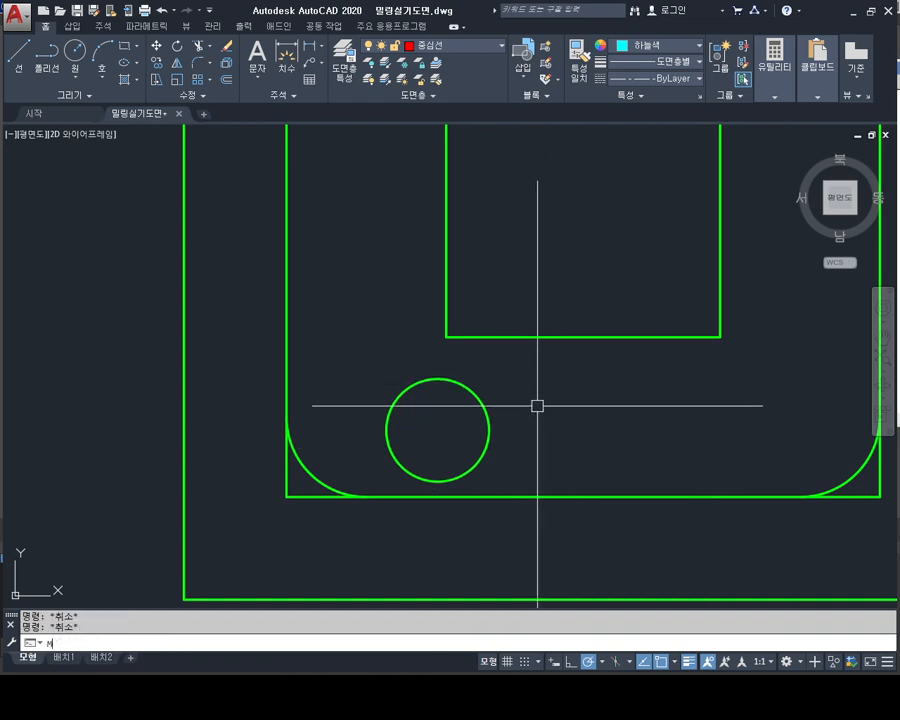
pyautogui.press('Return')
pyautogui.click(478, 462)
pyautogui.press('Return')
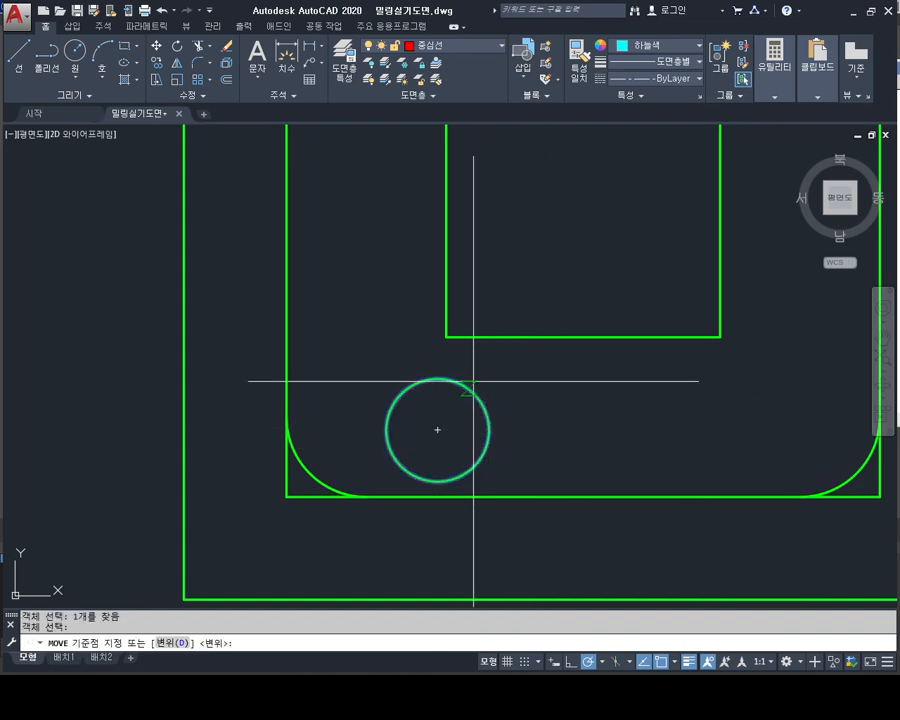
pyautogui.click(437, 429)
pyautogui.click(287, 496)
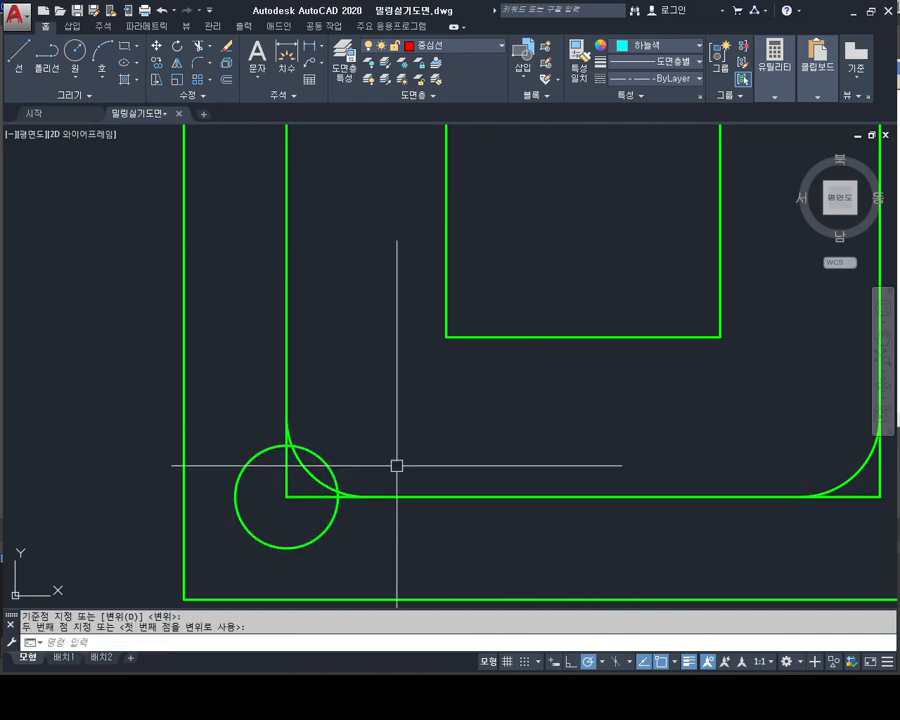
pyautogui.press('Escape')
pyautogui.moveTo(421, 438); pyautogui.dragTo(415, 386, button='middle')
pyautogui.press('Escape')
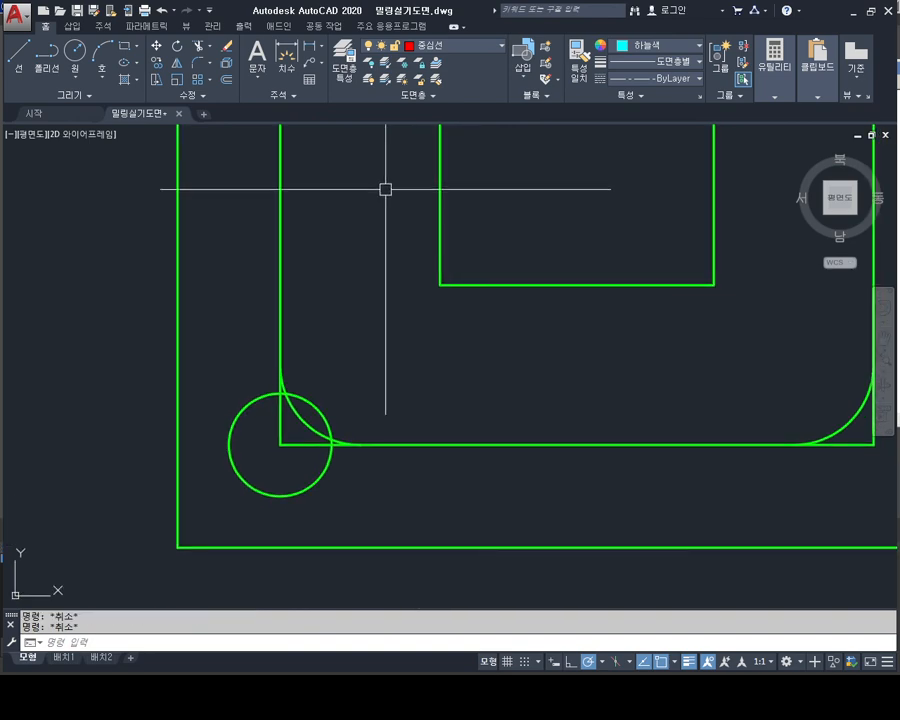
# Step: Measure the squared outline's bottom line from corner to corner with a linear dimension, without placing the dimension
pyautogui.click(286, 55)
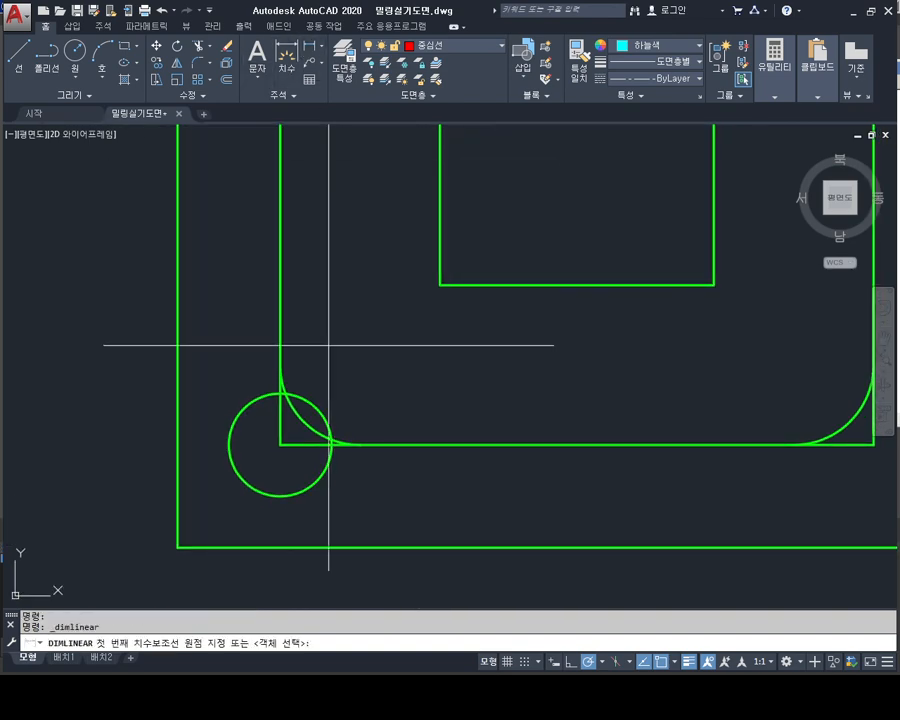
pyautogui.click(285, 440)
pyautogui.moveTo(462, 394); pyautogui.dragTo(364, 350, button='middle')
pyautogui.click(772, 400)
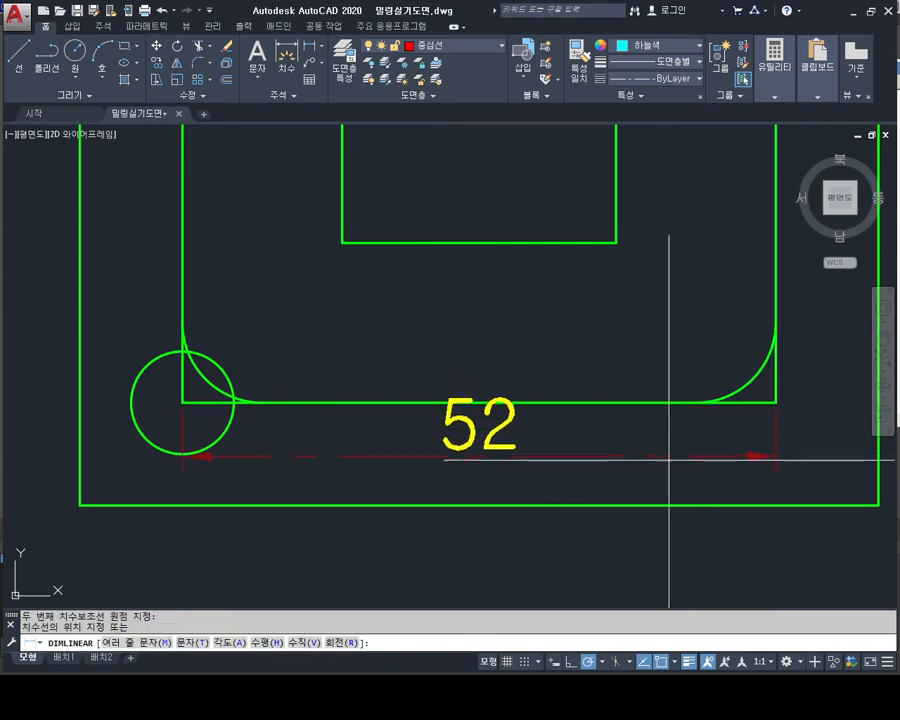
pyautogui.scroll(-2, 660, 460)
pyautogui.press('Escape')
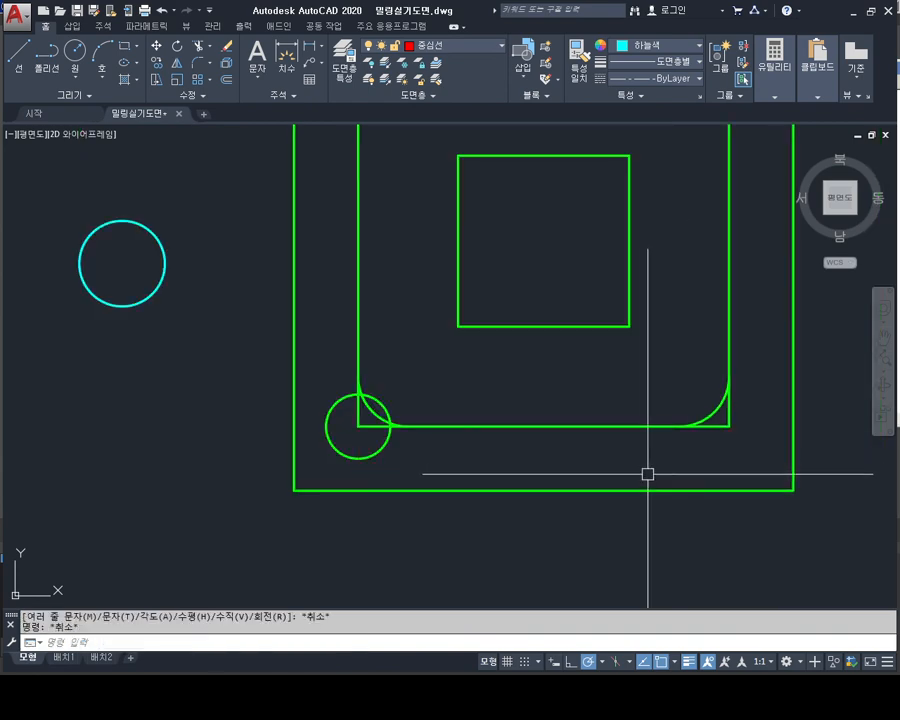
pyautogui.press('Escape')
pyautogui.moveTo(648, 393); pyautogui.dragTo(628, 446, button='middle')
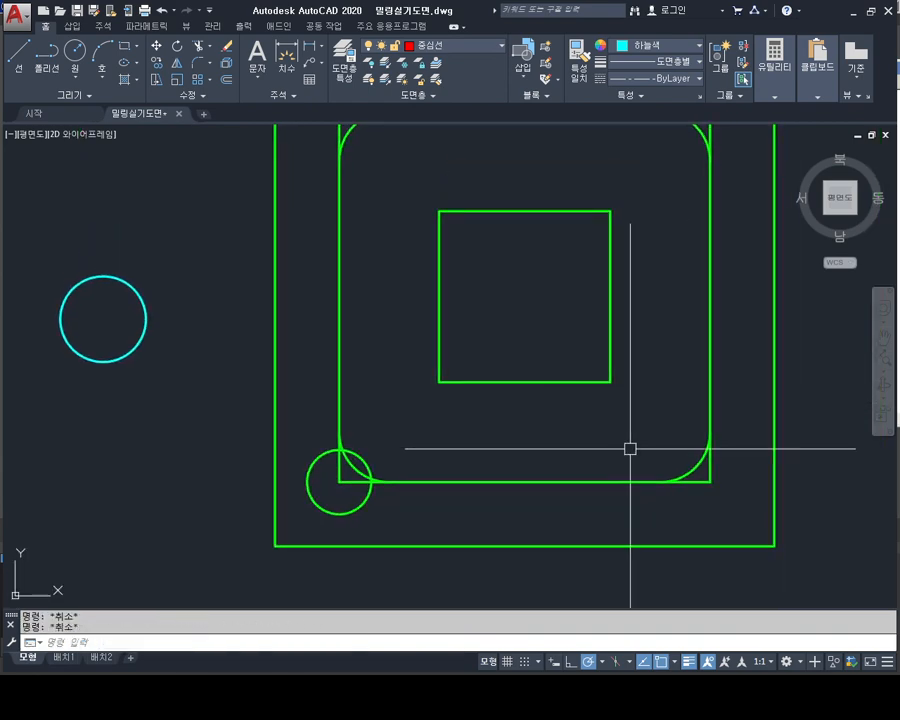
pyautogui.moveTo(604, 394); pyautogui.dragTo(595, 428, button='middle')
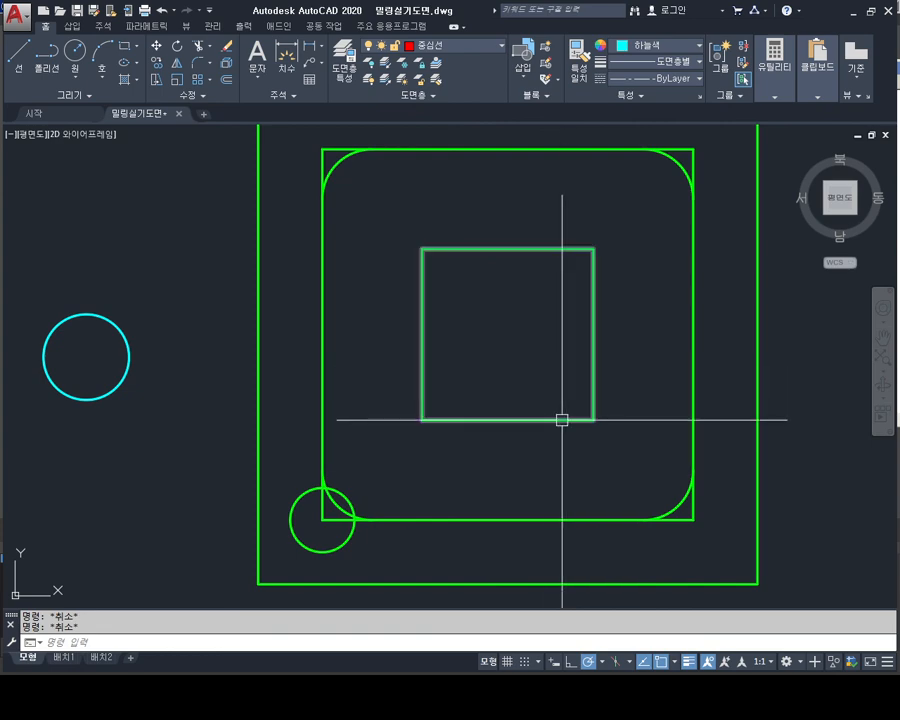
# Step: Create a rectangular array of the circle on the outline's lower-left corner with 2 columns and 2 rows
pyautogui.press('Return')
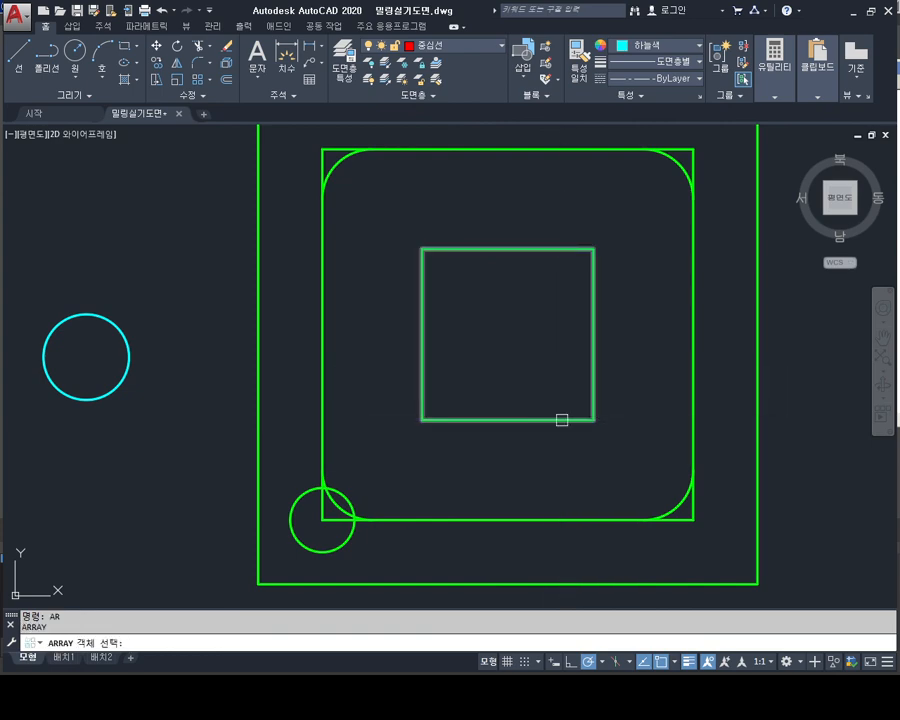
pyautogui.click(319, 551)
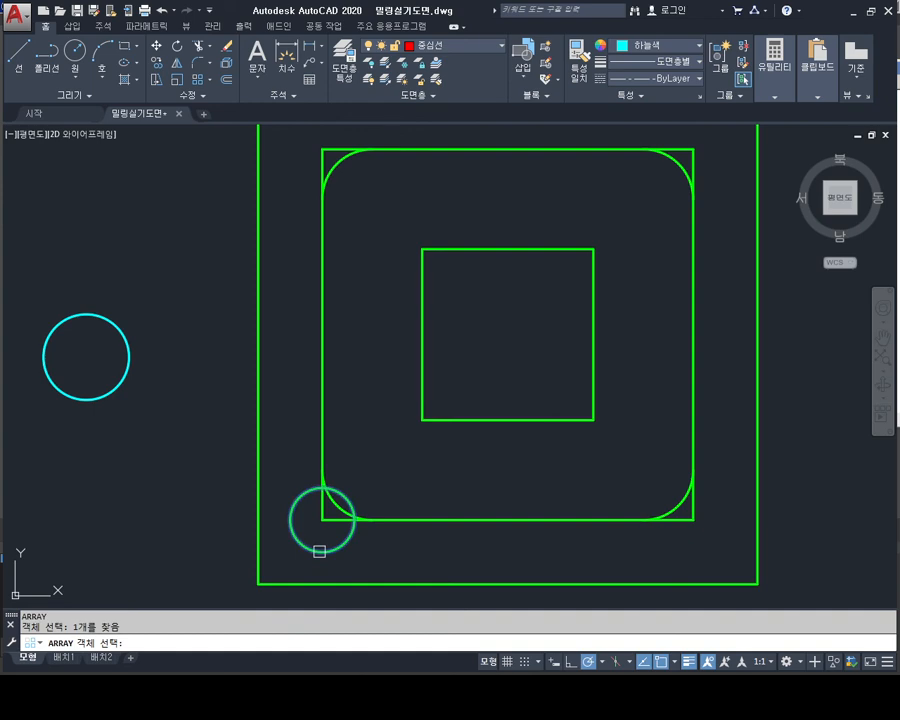
pyautogui.press('Return')
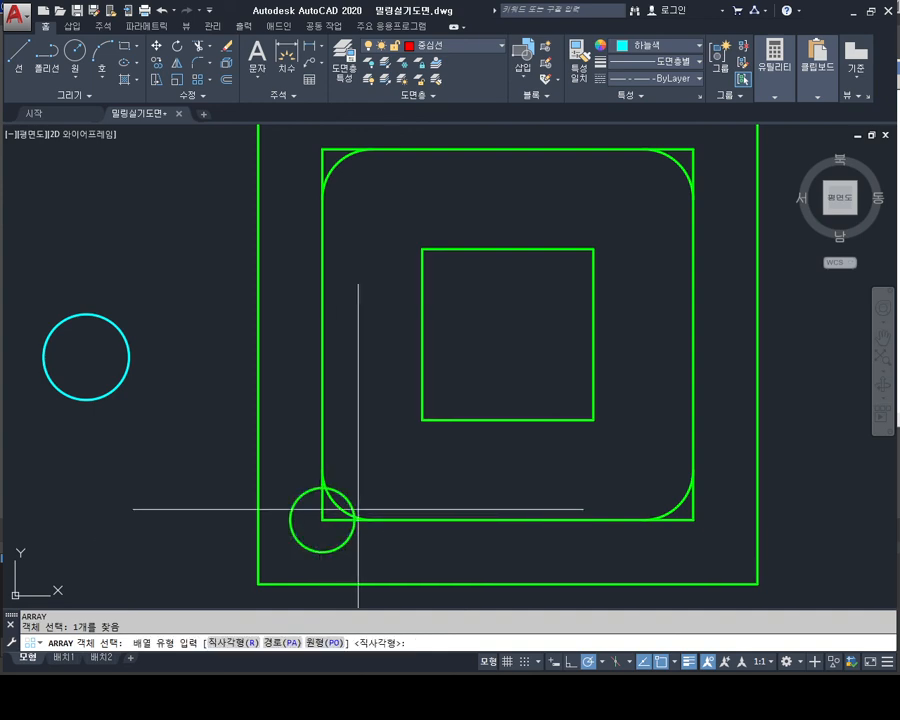
pyautogui.write('R')
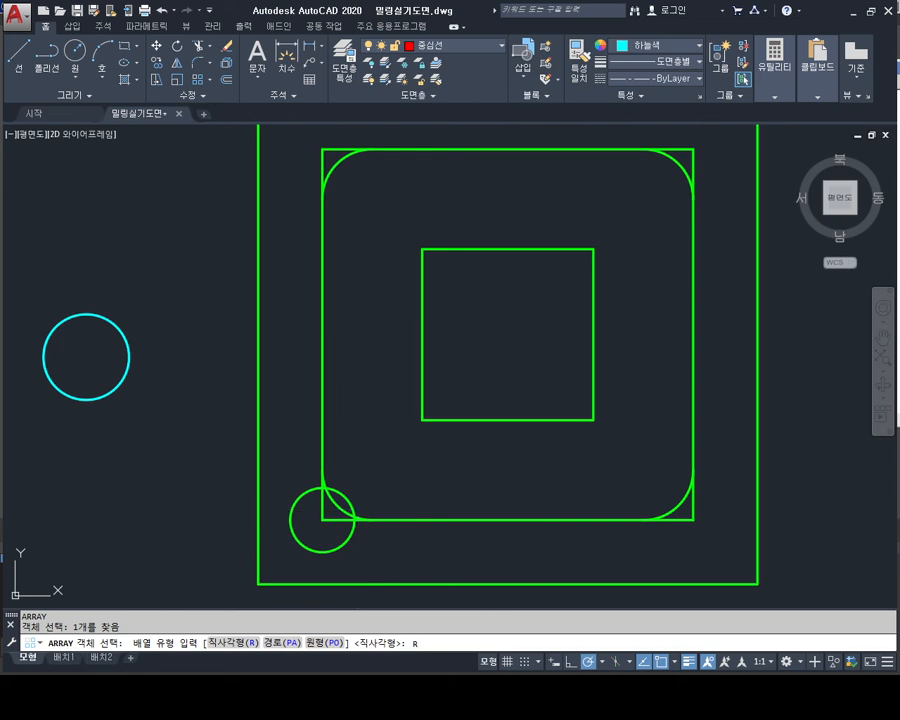
pyautogui.press('Return')
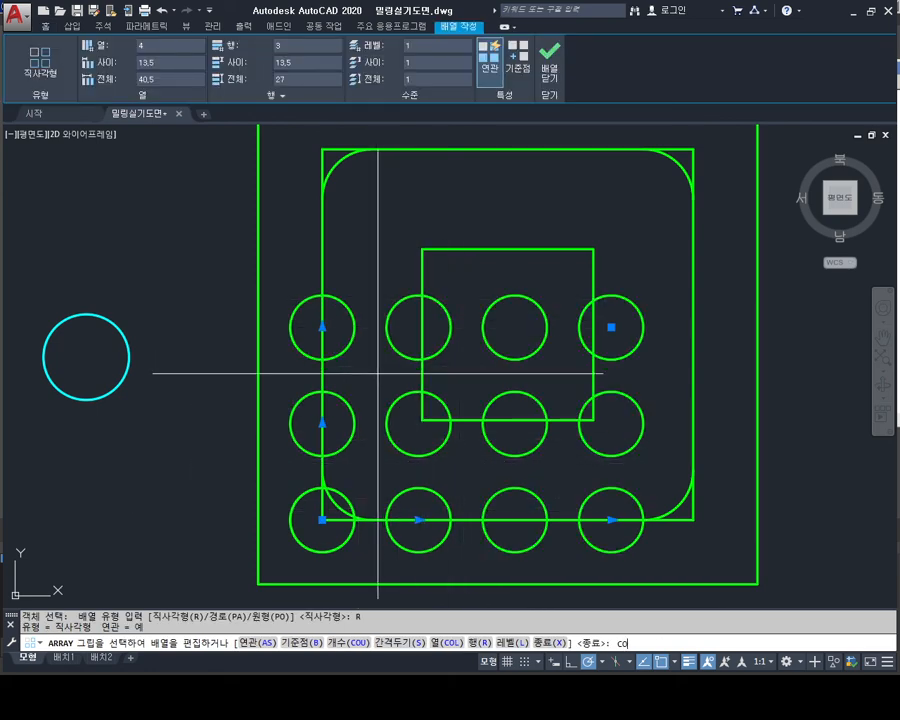
pyautogui.press('Return')
pyautogui.write('2')
pyautogui.press('Return')
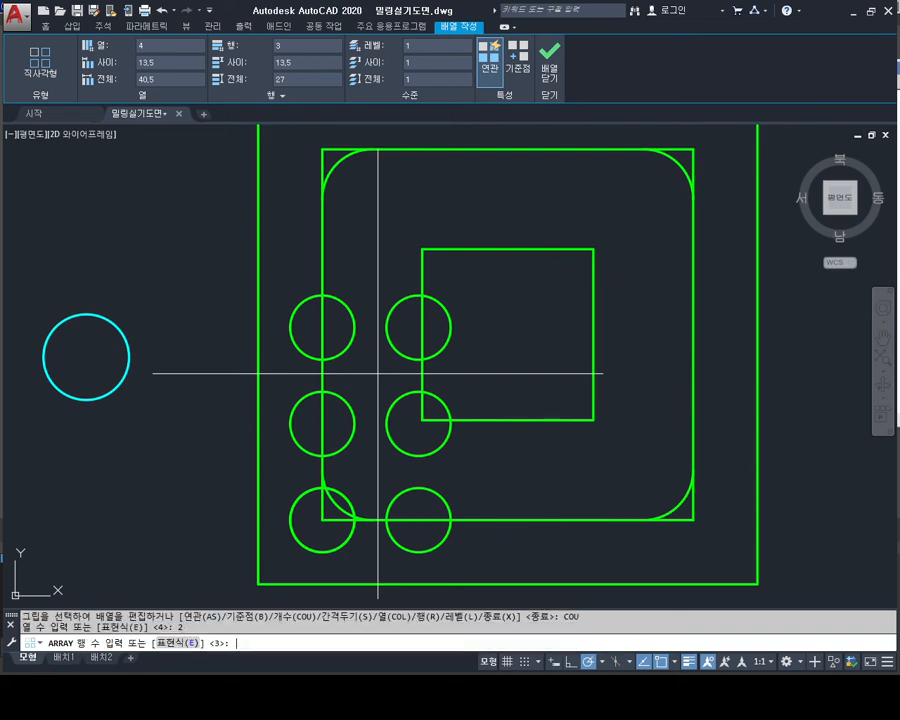
pyautogui.write('2')
pyautogui.press('Return')
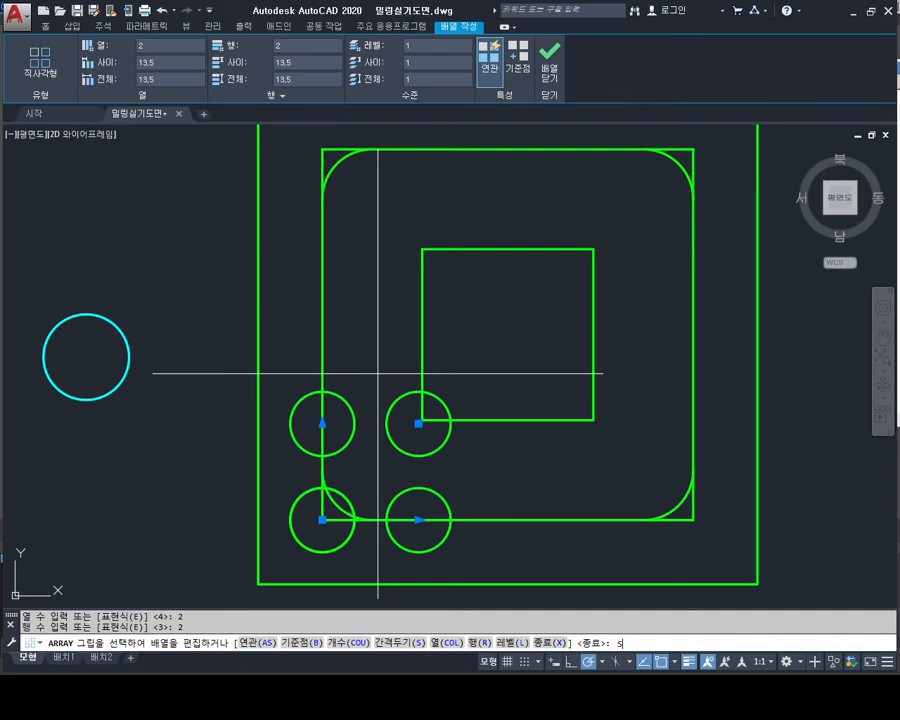
# Step: Set the array's column and row spacing to 52 each and finish the array
pyautogui.press('Return')
pyautogui.write('52')
pyautogui.press('Return')
pyautogui.write('52')
pyautogui.press('Return')
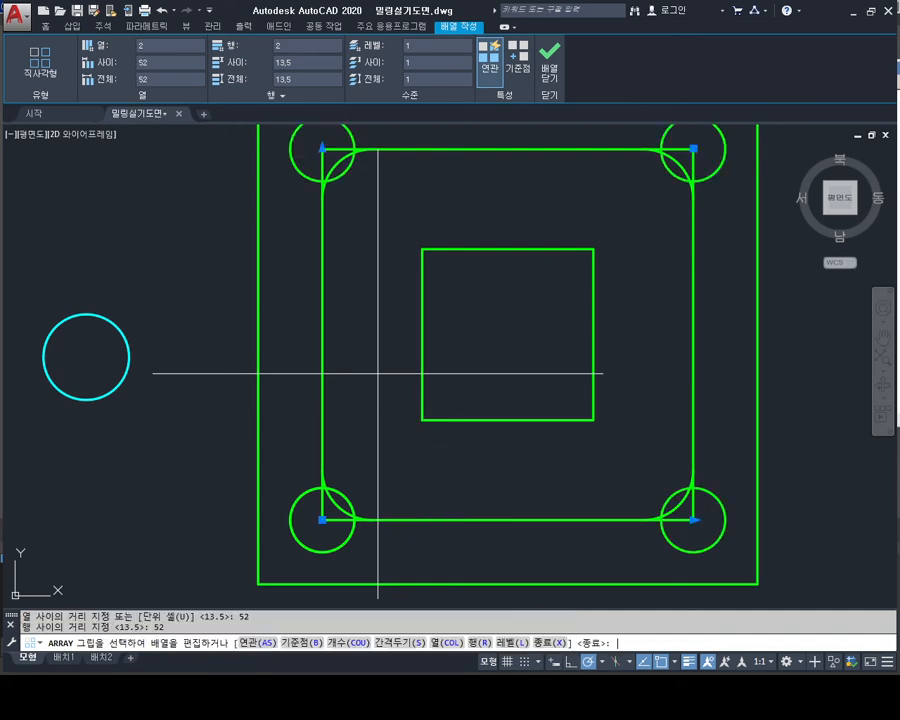
pyautogui.press('Return')
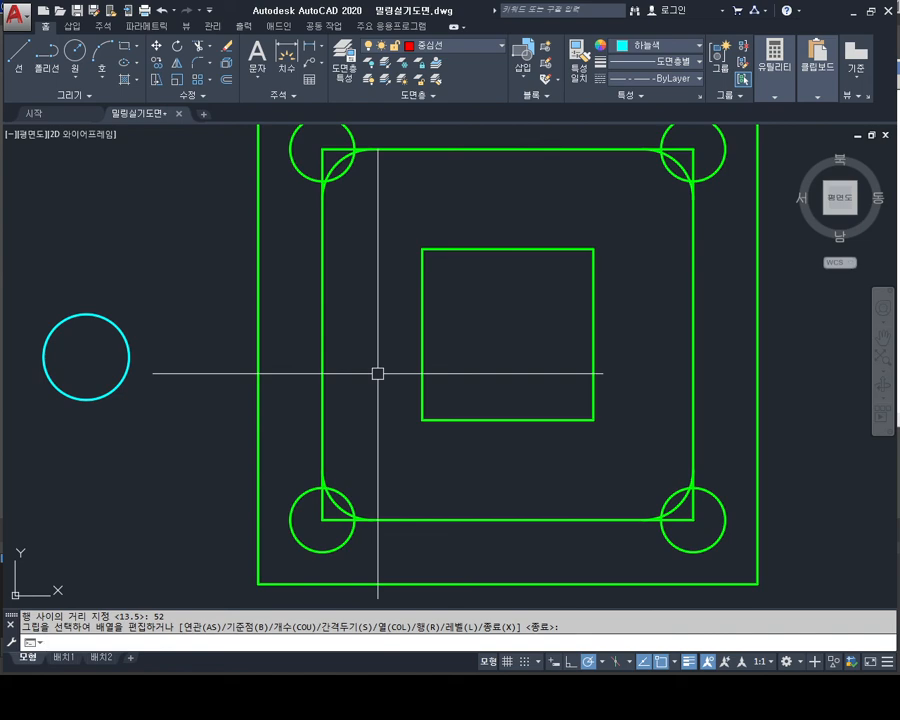
# Step: Move the 하판 label from inside the plate to a free spot outside its upper-left corner
pyautogui.scroll(-2, 430, 290)
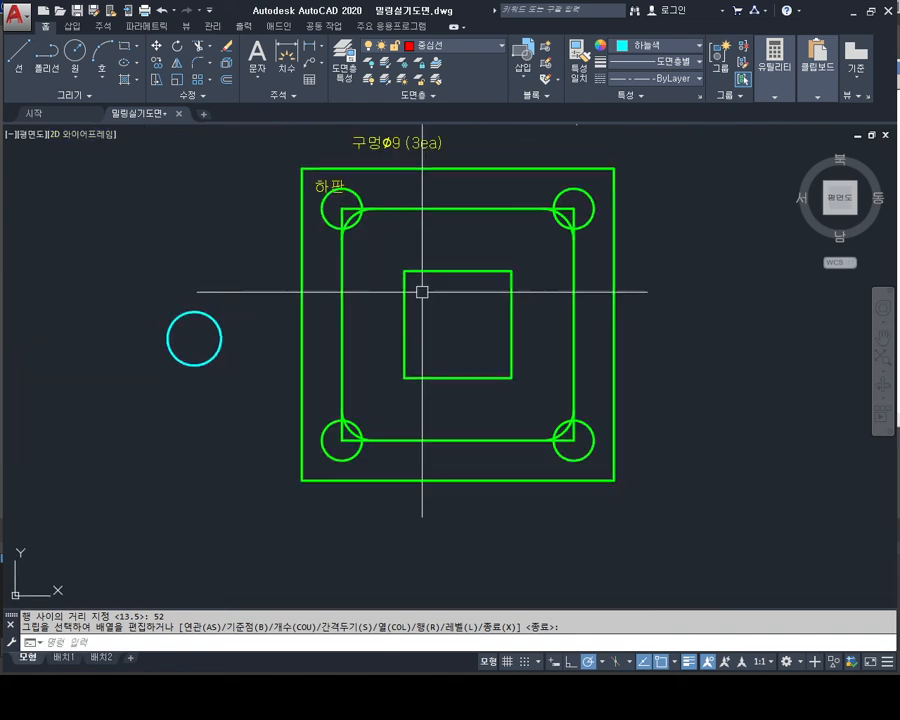
pyautogui.moveTo(420, 290); pyautogui.dragTo(395, 314, button='middle')
pyautogui.scroll(2, 321, 207)
pyautogui.press('Escape')
pyautogui.press('Escape')
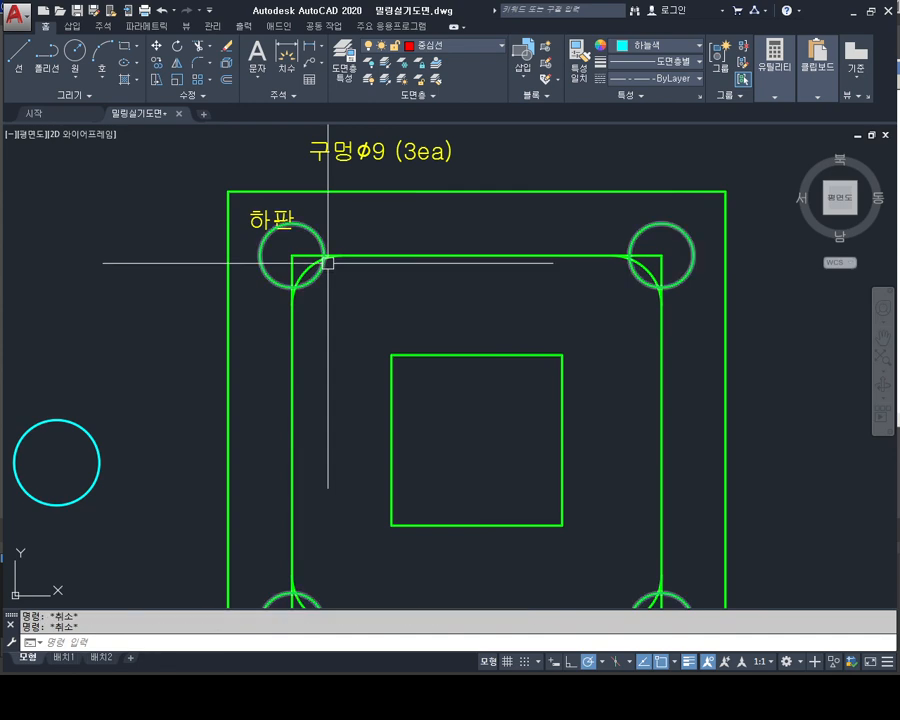
pyautogui.write('ㅂ')
pyautogui.press('space')
pyautogui.click(265, 216)
pyautogui.press('space')
pyautogui.click(250, 209)
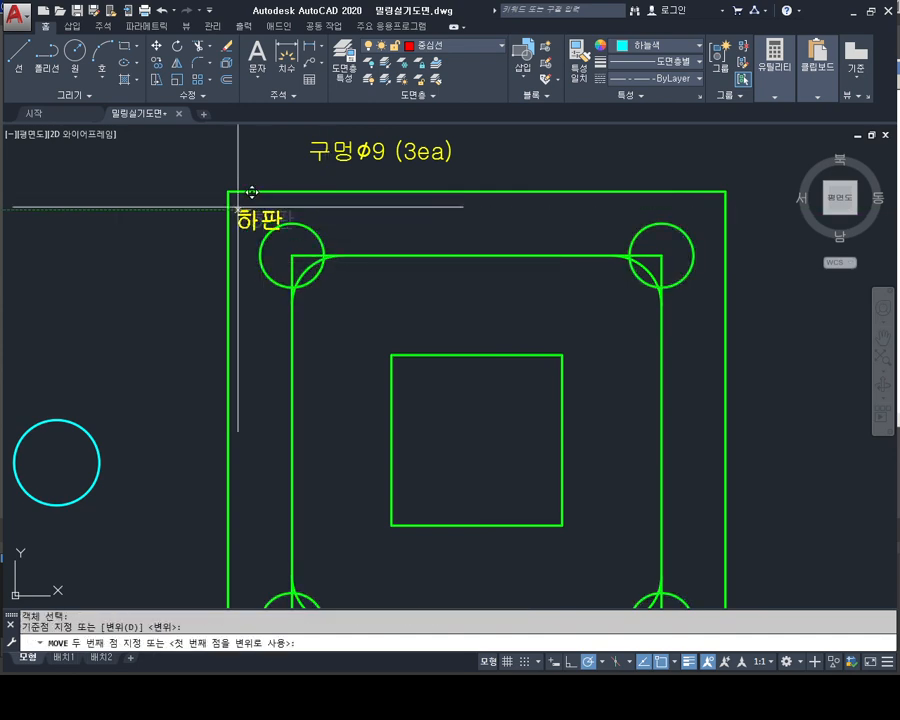
pyautogui.click(156, 163)
pyautogui.press('Escape')
pyautogui.press('Escape')
# Step: Trim away the fillet arc and the two corner lines inside the upper-left circle
pyautogui.moveTo(268, 284); pyautogui.dragTo(325, 302, button='middle')
pyautogui.write('TR')
pyautogui.press('space')
pyautogui.press('space')
pyautogui.scroll(4, 314, 251)
pyautogui.click(315, 245)
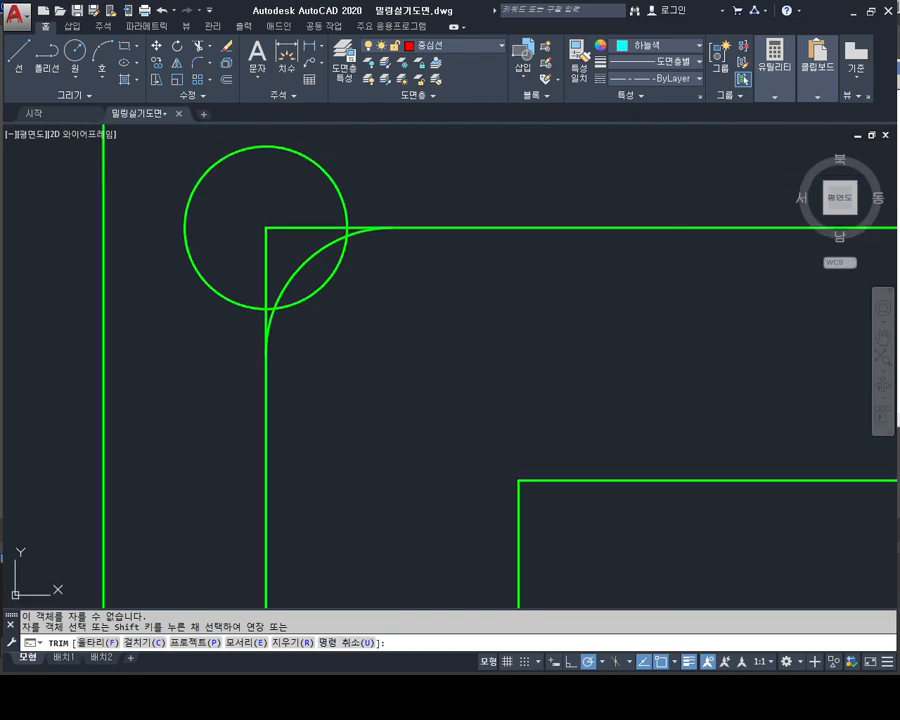
pyautogui.click(319, 279)
pyautogui.click(320, 280)
pyautogui.click(319, 278)
pyautogui.click(307, 261)
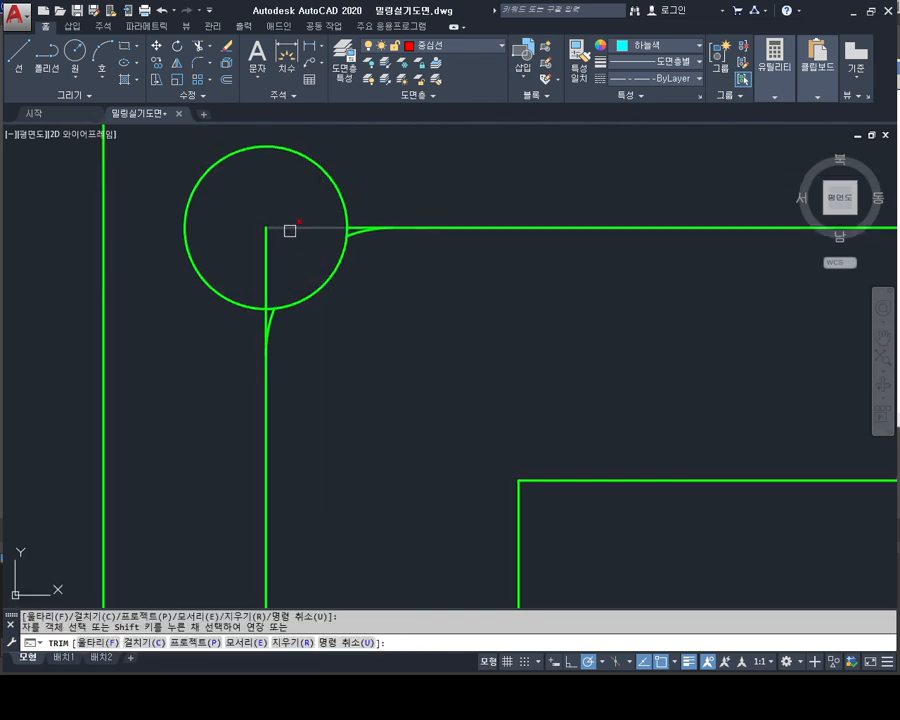
pyautogui.click(290, 228)
pyautogui.click(267, 271)
pyautogui.click(275, 307)
pyautogui.scroll(4, 274, 312)
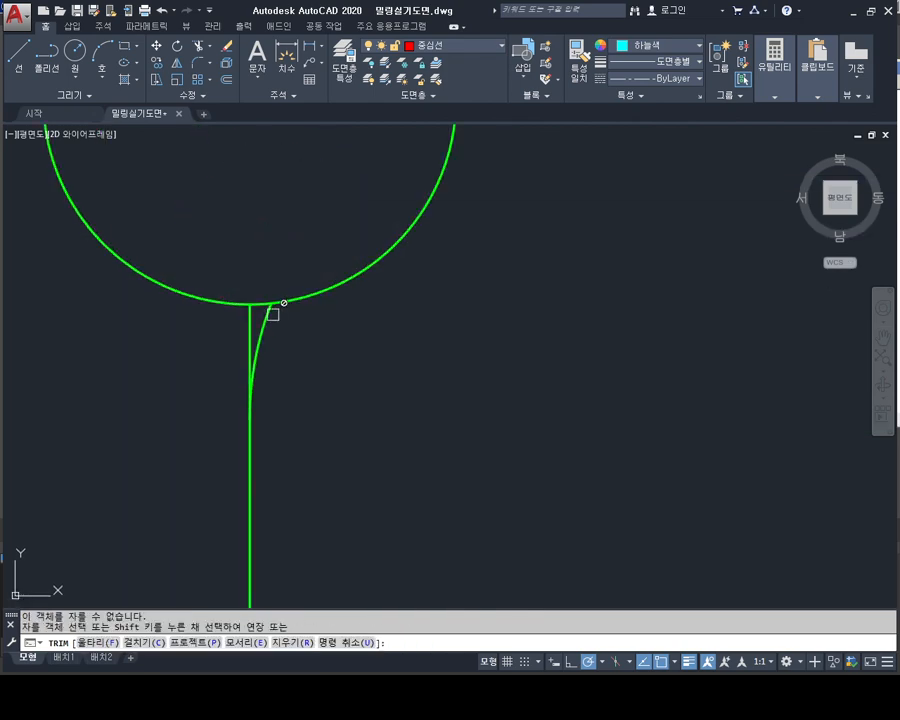
pyautogui.click(277, 296)
pyautogui.scroll(-4, 328, 297)
pyautogui.moveTo(376, 312); pyautogui.dragTo(372, 348, button='middle')
pyautogui.press('Escape')
pyautogui.press('Escape')
pyautogui.click(392, 322)
pyautogui.click(338, 288)
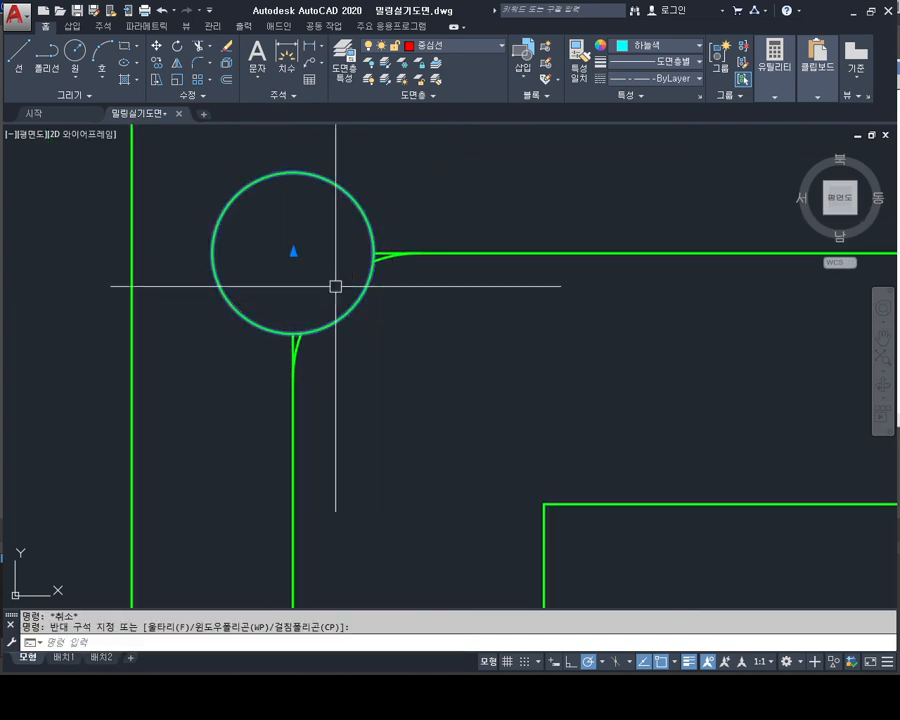
pyautogui.press('Escape')
pyautogui.press('Escape')
pyautogui.scroll(-5, 345, 298)
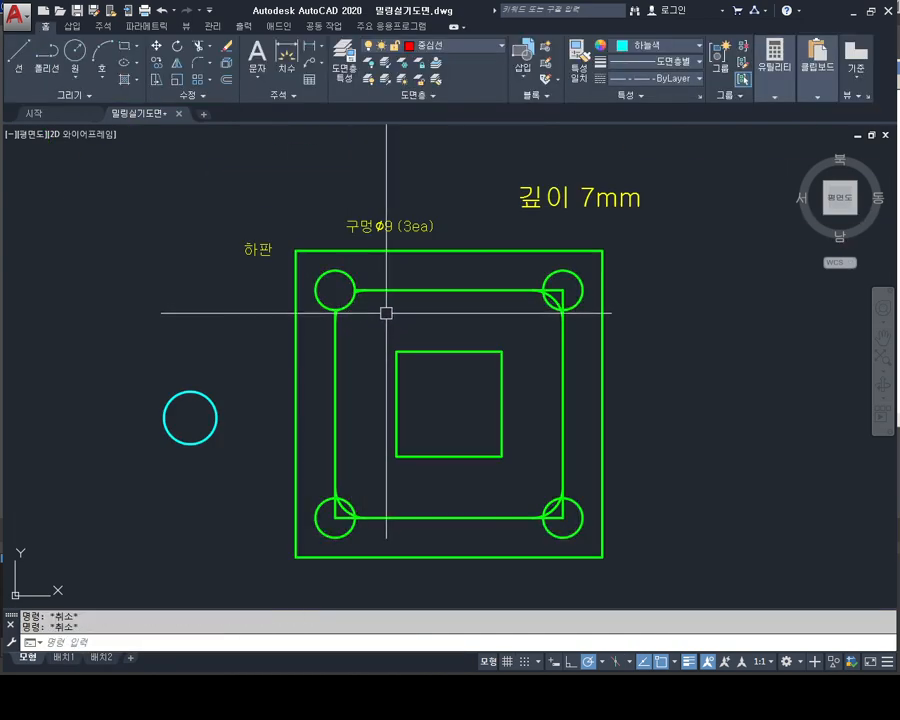
pyautogui.scroll(10, 358, 287)
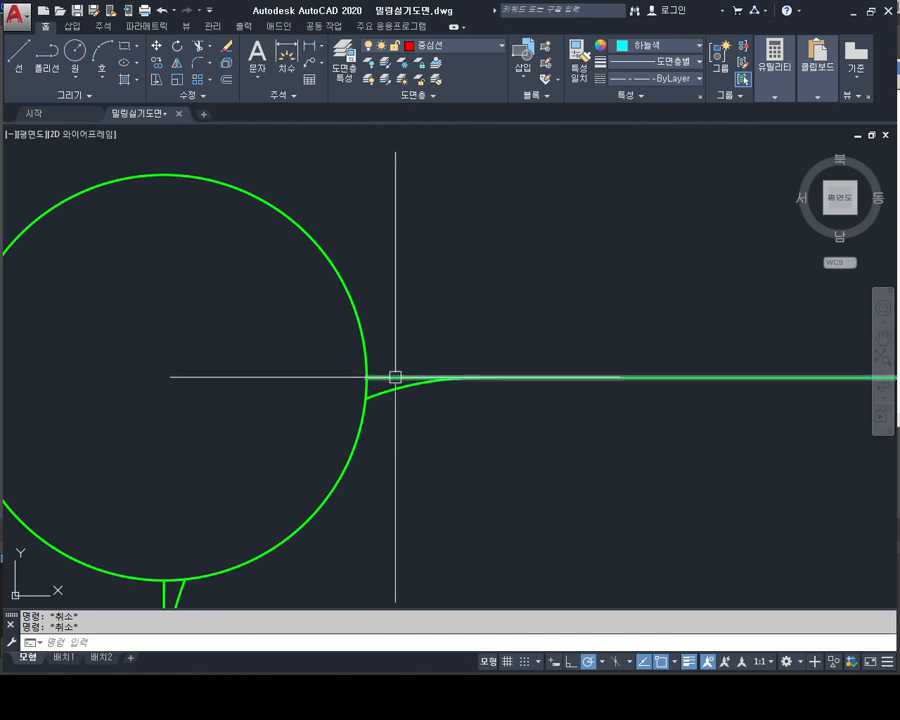
pyautogui.moveTo(480, 388)
pyautogui.mouseDown(button='middle')
pyautogui.moveTo(470, 338)
pyautogui.moveTo(424, 319)
pyautogui.mouseUp(button='middle')
pyautogui.scroll(-4, 470, 338)
pyautogui.scroll(-2, 424, 319)
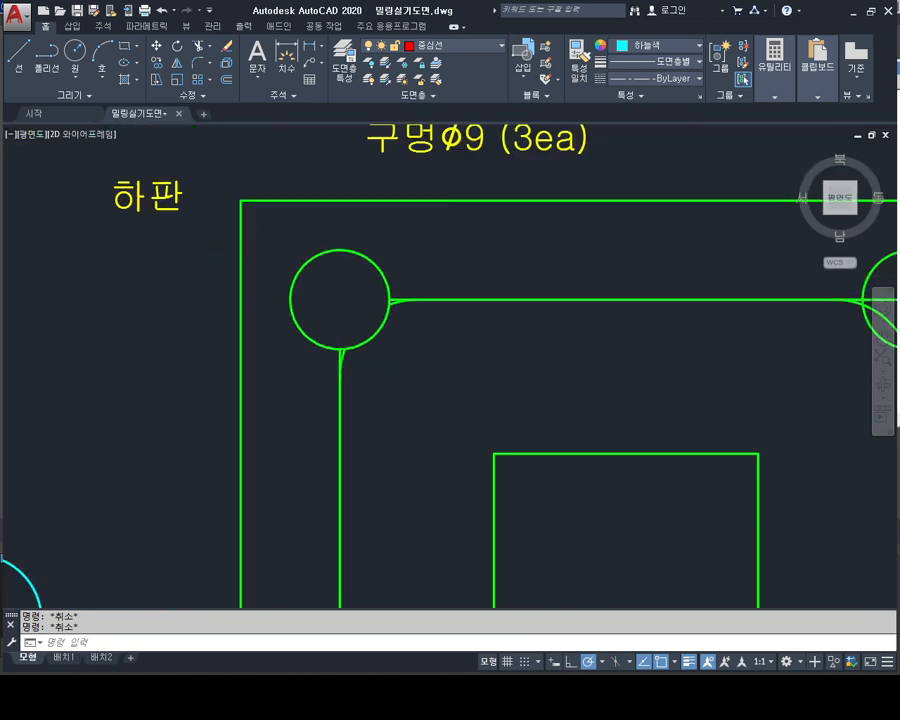
# Step: Trim the short straight line ends beside the remaining arc pieces at the upper-left circle
pyautogui.scroll(5, 402, 314)
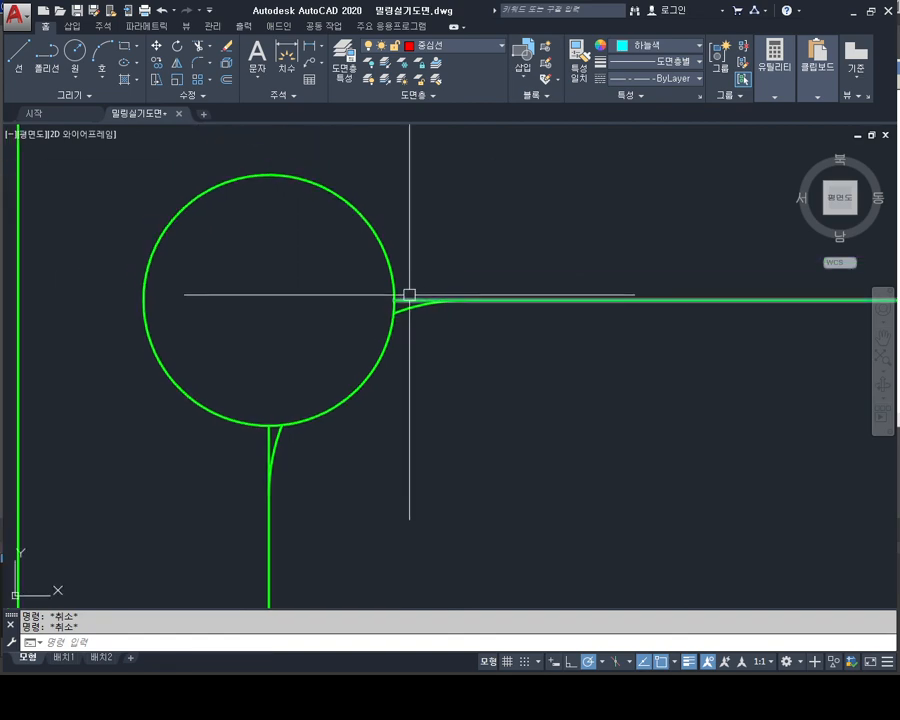
pyautogui.scroll(4, 408, 295)
pyautogui.write('TR')
pyautogui.click(405, 306)
pyautogui.scroll(-4, 407, 283)
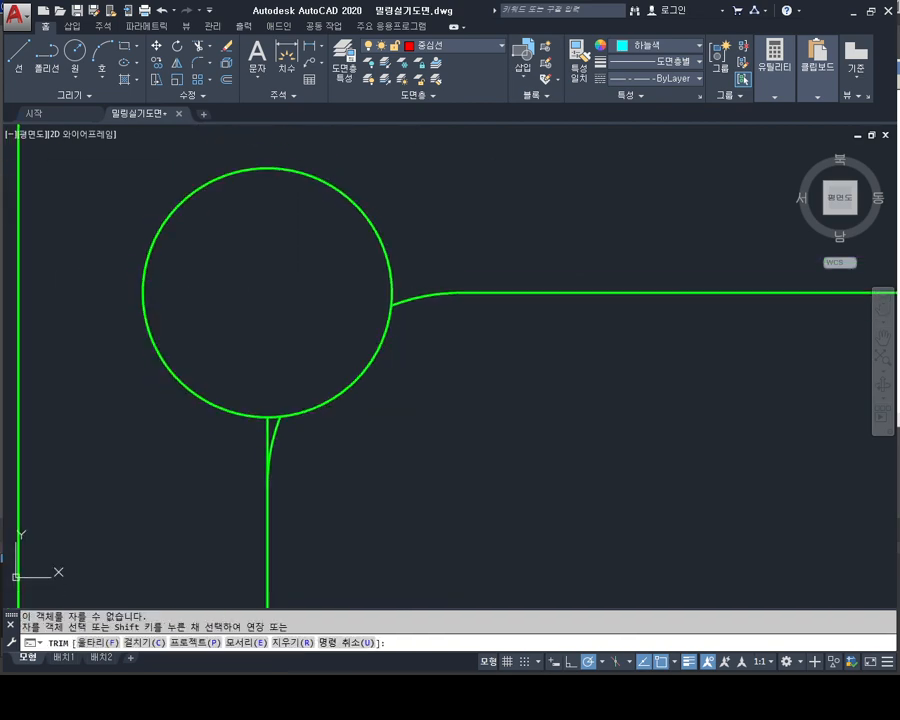
pyautogui.scroll(4, 281, 457)
pyautogui.click(246, 385)
pyautogui.scroll(-3, 253, 380)
pyautogui.moveTo(277, 424); pyautogui.dragTo(298, 337, button='middle')
pyautogui.scroll(-3, 312, 332)
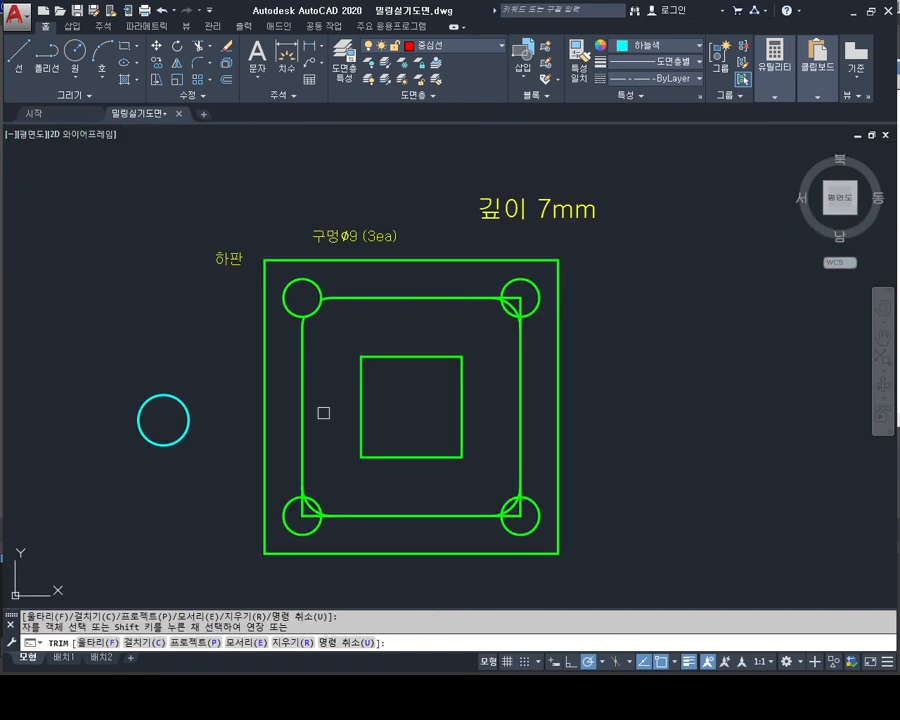
# Step: Trim the corner lines, fillet arc and leftover straight ends at the lower-left circle, keeping the short arc pieces outside it
pyautogui.moveTo(323, 405); pyautogui.dragTo(325, 180, button='middle')
pyautogui.scroll(1, 314, 160)
pyautogui.scroll(3, 290, 367)
pyautogui.moveTo(366, 370); pyautogui.dragTo(343, 420, button='middle')
pyautogui.click(346, 409)
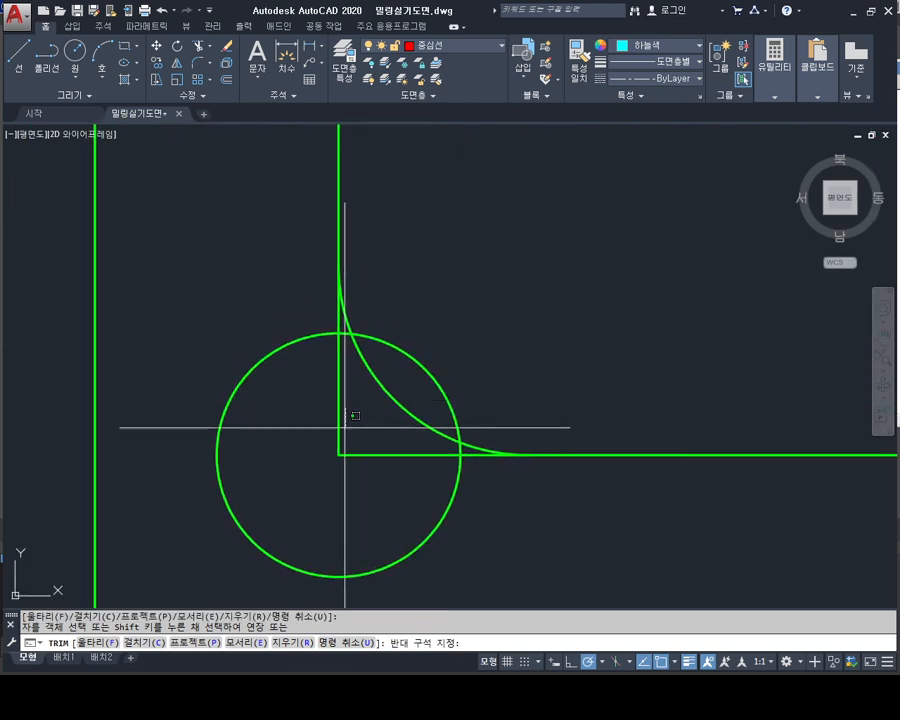
pyautogui.click(328, 472)
pyautogui.scroll(5, 361, 357)
pyautogui.click(266, 226)
pyautogui.scroll(-5, 266, 226)
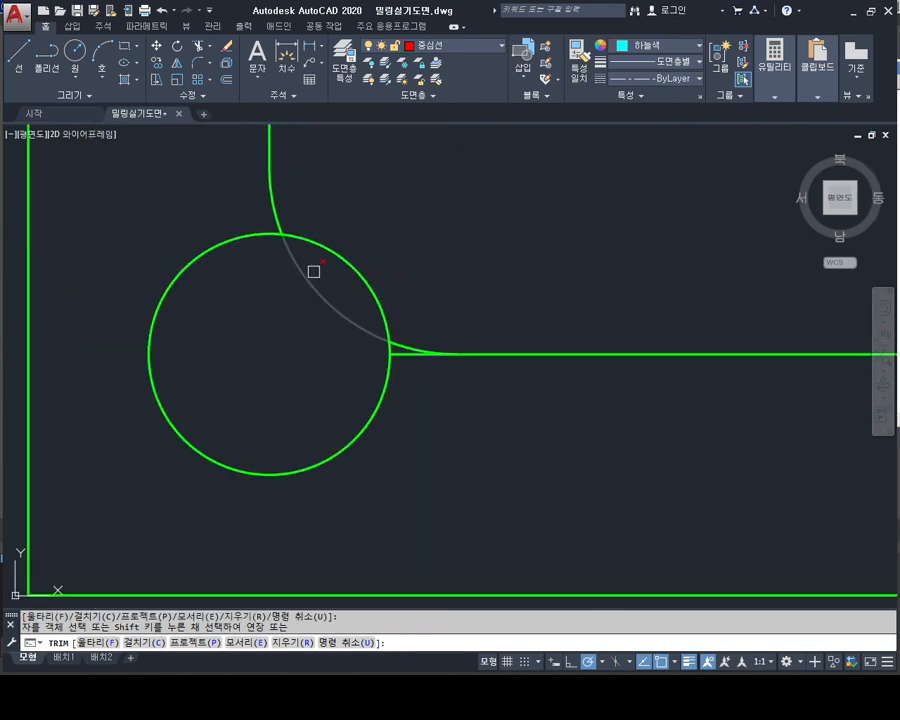
pyautogui.scroll(4, 396, 365)
pyautogui.click(403, 344)
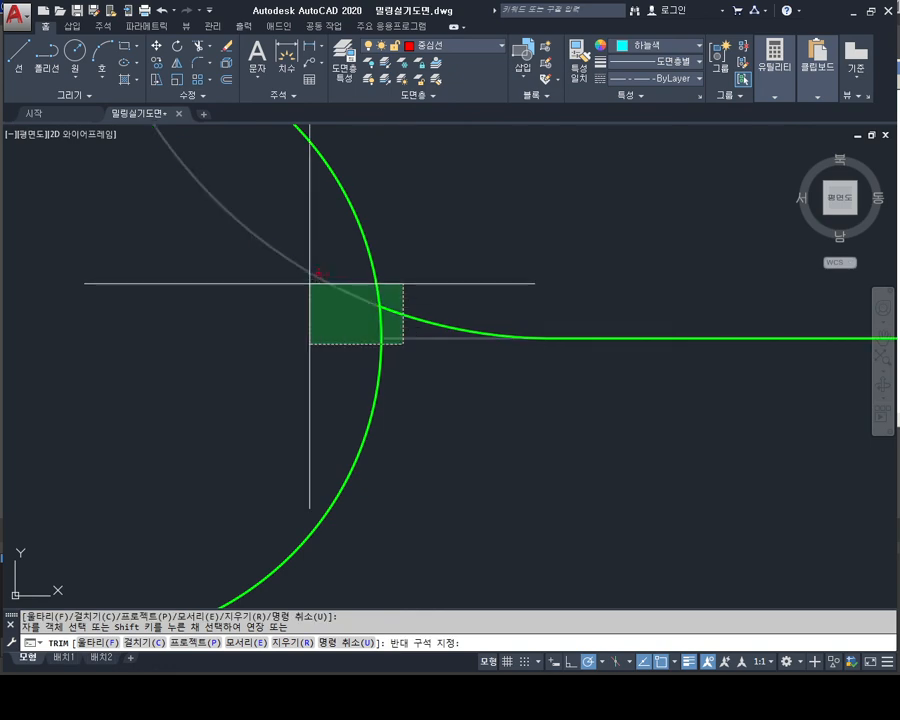
pyautogui.click(399, 341)
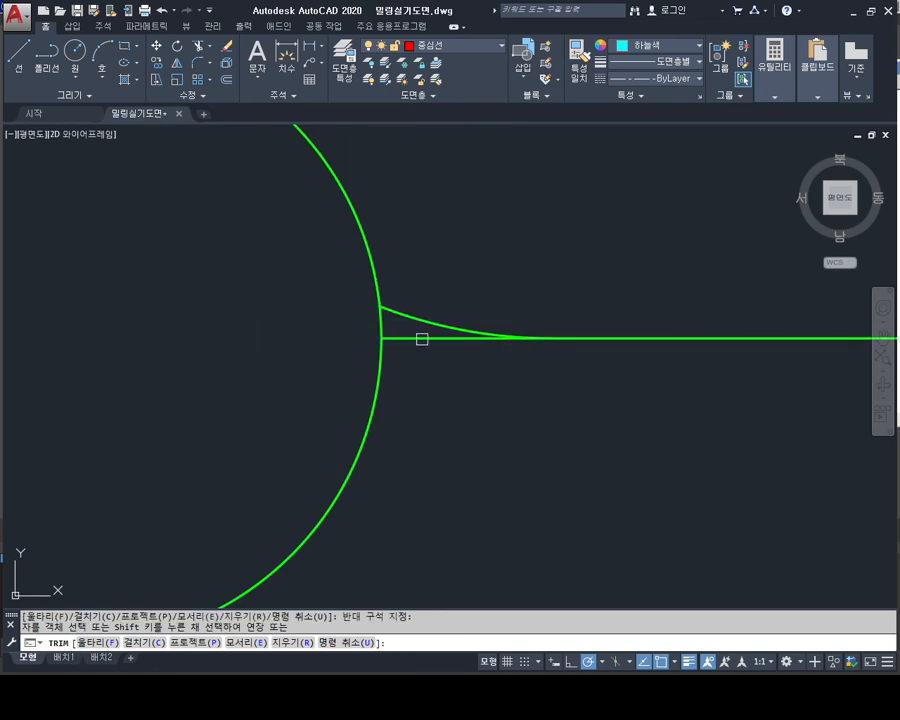
# Step: Trim the corner lines, fillet arc and leftover straight ends at the lower-right circle, keeping the short arc pieces outside it
pyautogui.scroll(-8, 248, 401)
pyautogui.moveTo(745, 388); pyautogui.dragTo(534, 412, button='middle')
pyautogui.scroll(6, 534, 412)
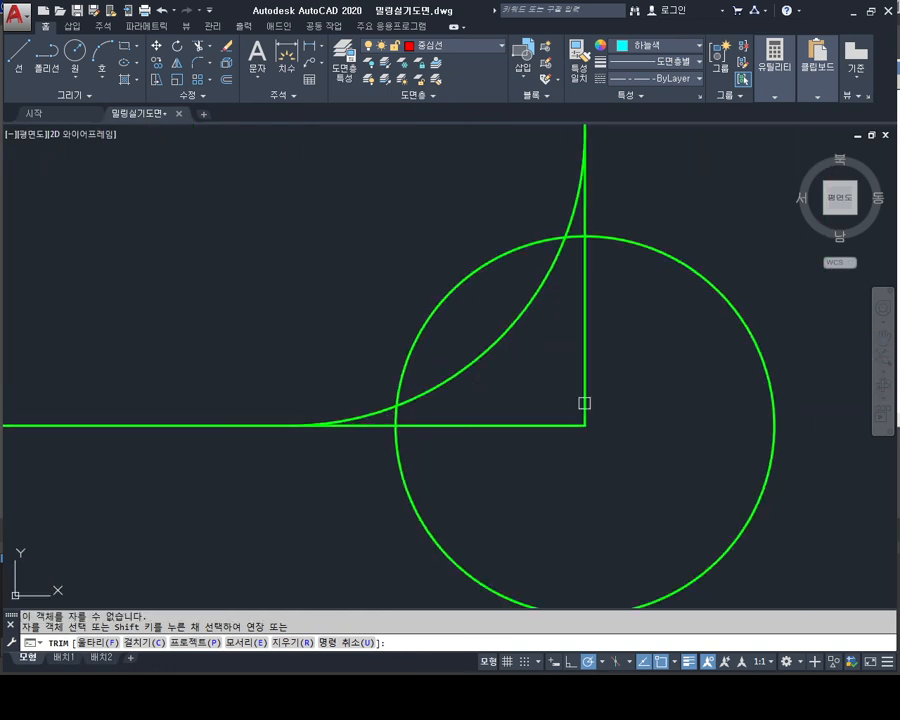
pyautogui.click(614, 391)
pyautogui.click(529, 454)
pyautogui.click(532, 374)
pyautogui.click(495, 322)
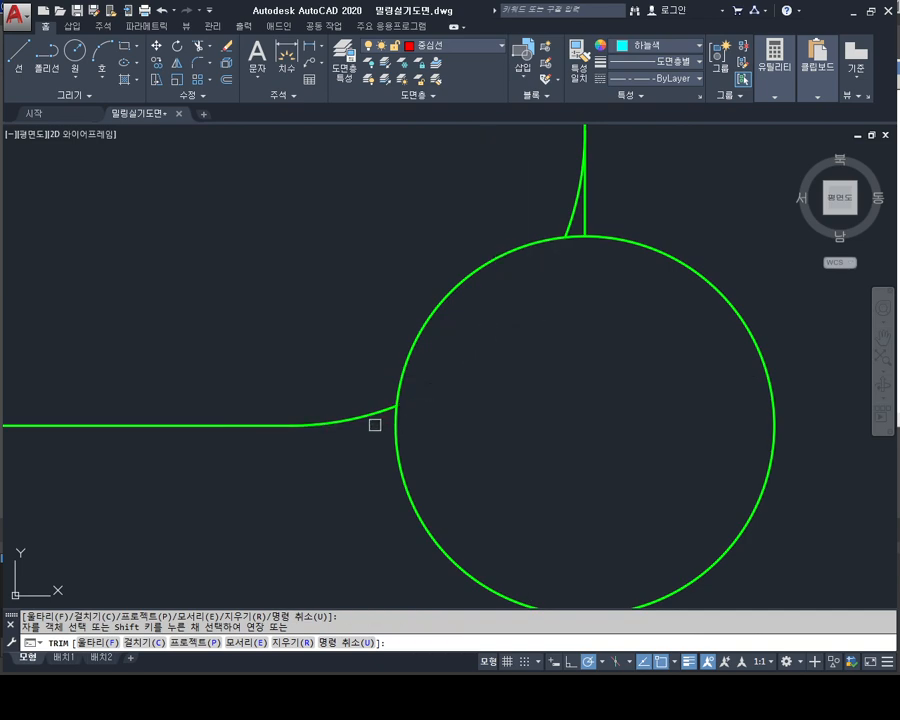
pyautogui.moveTo(574, 253); pyautogui.dragTo(520, 363, button='middle')
pyautogui.scroll(-8, 532, 331)
# Step: Trim the corner lines, fillet arc and leftover straight ends at the upper-right circle and finish trimming
pyautogui.scroll(3, 450, 301)
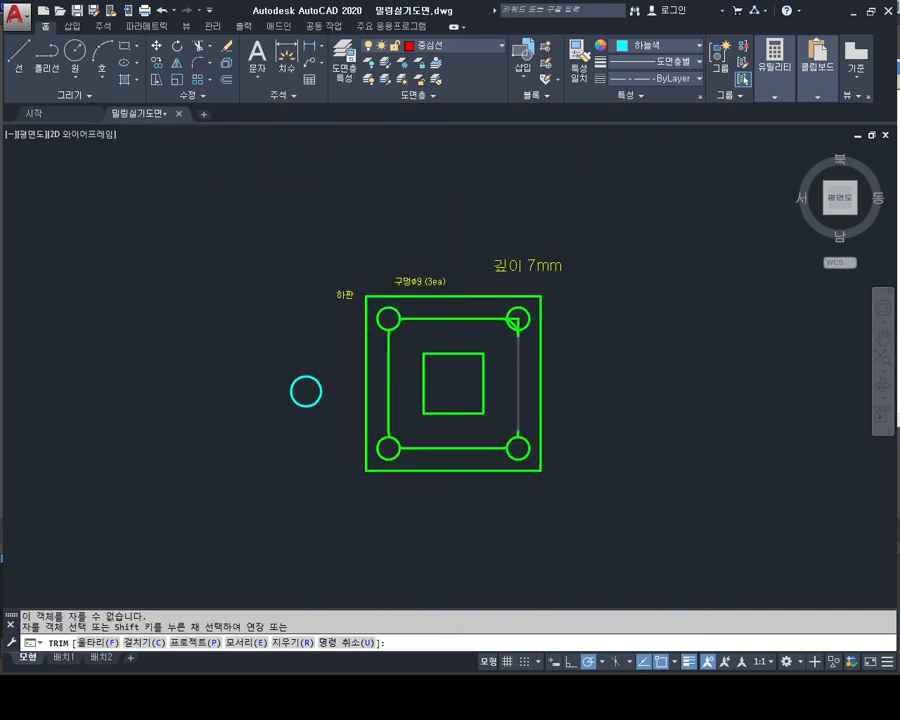
pyautogui.scroll(6, 515, 281)
pyautogui.moveTo(581, 219); pyautogui.dragTo(561, 265, button='middle')
pyautogui.click(622, 211)
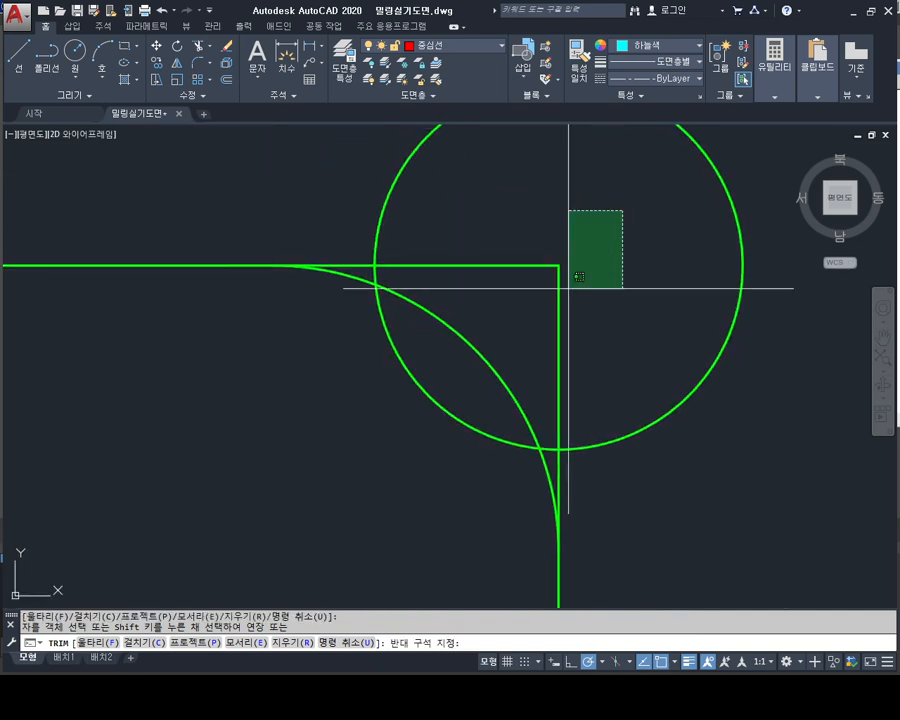
pyautogui.click(471, 362)
pyautogui.scroll(2, 364, 262)
pyautogui.scroll(-4, 356, 264)
pyautogui.scroll(6, 462, 365)
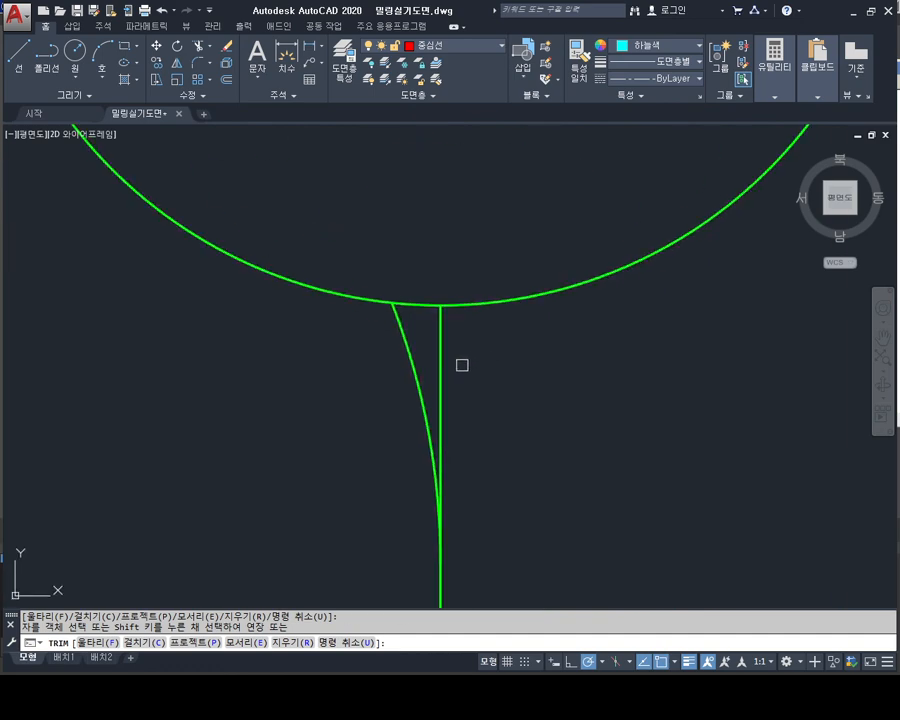
pyautogui.scroll(-10, 440, 352)
pyautogui.click(486, 332)
pyautogui.press('Escape')
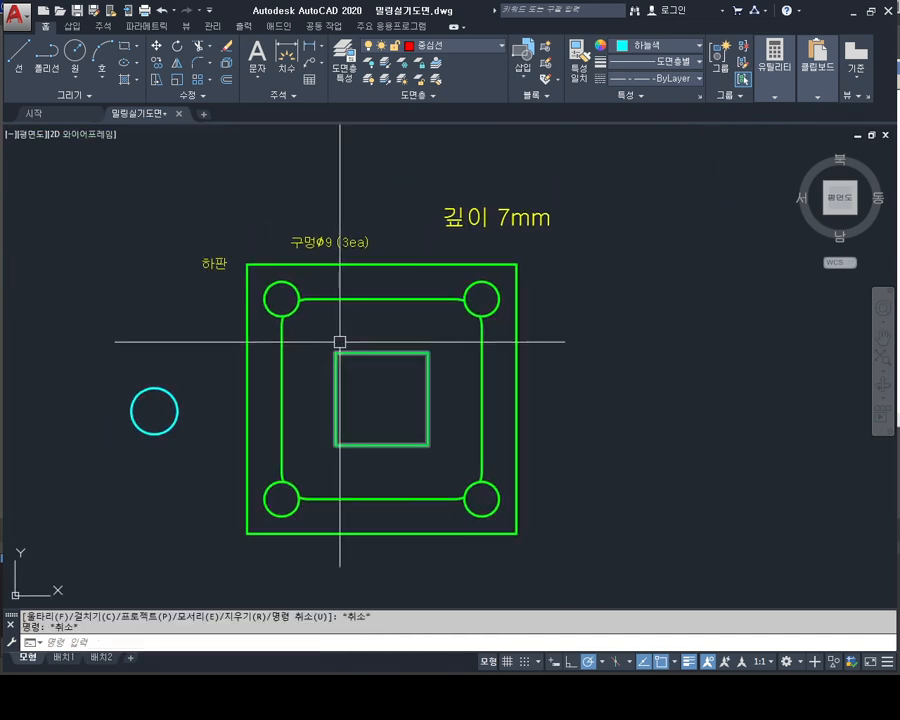
# Step: Delete the cyan circle lying outside the plate on its left side
pyautogui.scroll(2, 364, 319)
pyautogui.scroll(2, 368, 330)
pyautogui.scroll(-2, 385, 295)
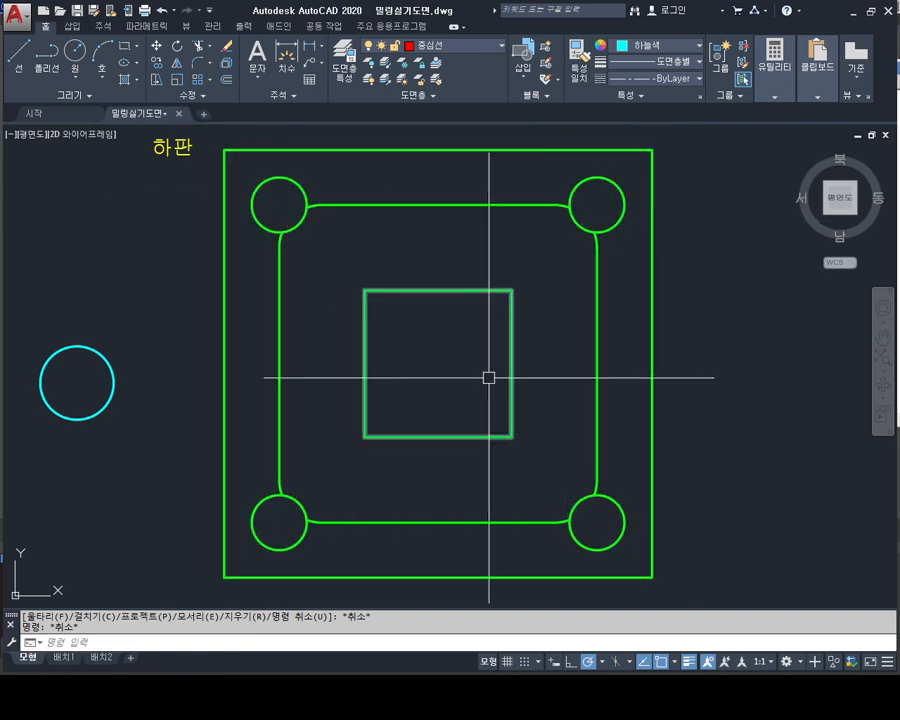
pyautogui.moveTo(473, 377); pyautogui.dragTo(485, 376, button='middle')
pyautogui.press('Escape')
pyautogui.click(163, 338)
pyautogui.click(64, 459)
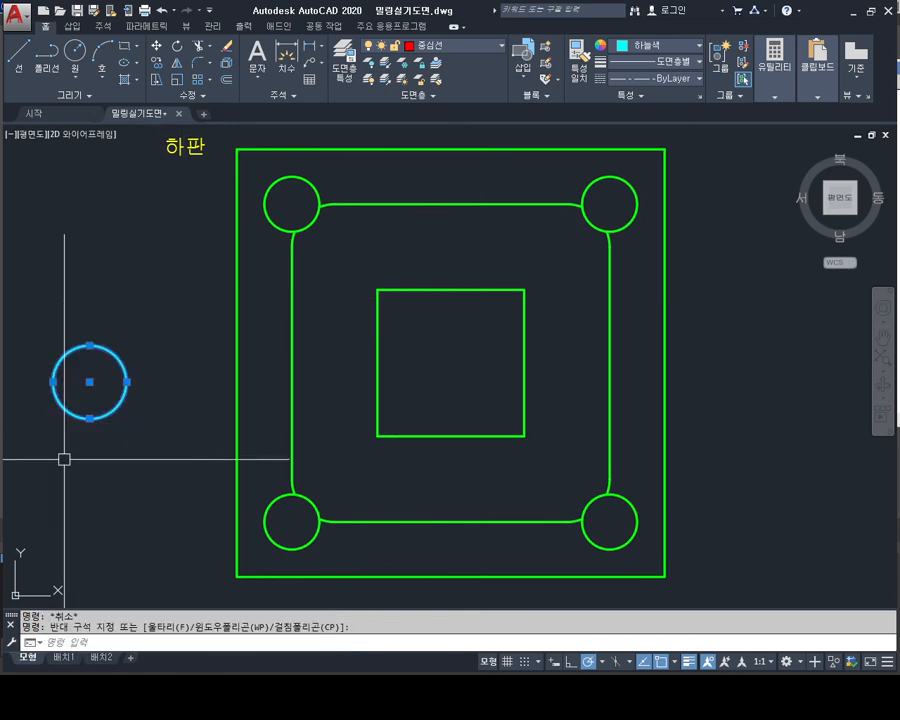
pyautogui.press('Delete')
pyautogui.scroll(-2, 386, 366)
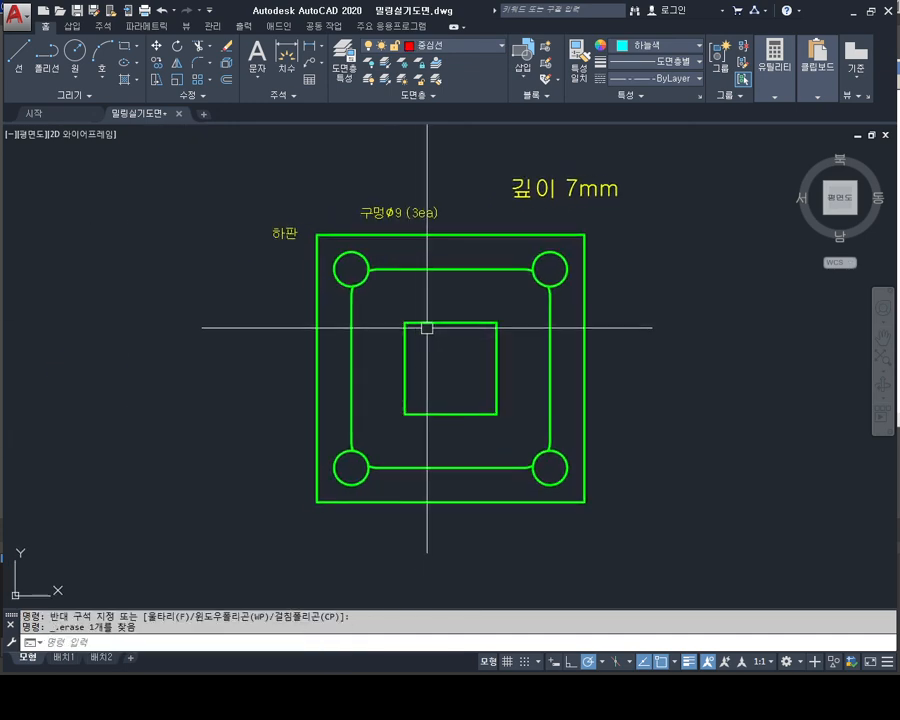
# Step: Examine the lower plate's pocket outline and the trimmed fillet ends at the corner circles
pyautogui.scroll(2, 424, 324)
pyautogui.moveTo(424, 324); pyautogui.dragTo(437, 325, button='middle')
pyautogui.press('Escape')
pyautogui.press('Escape')
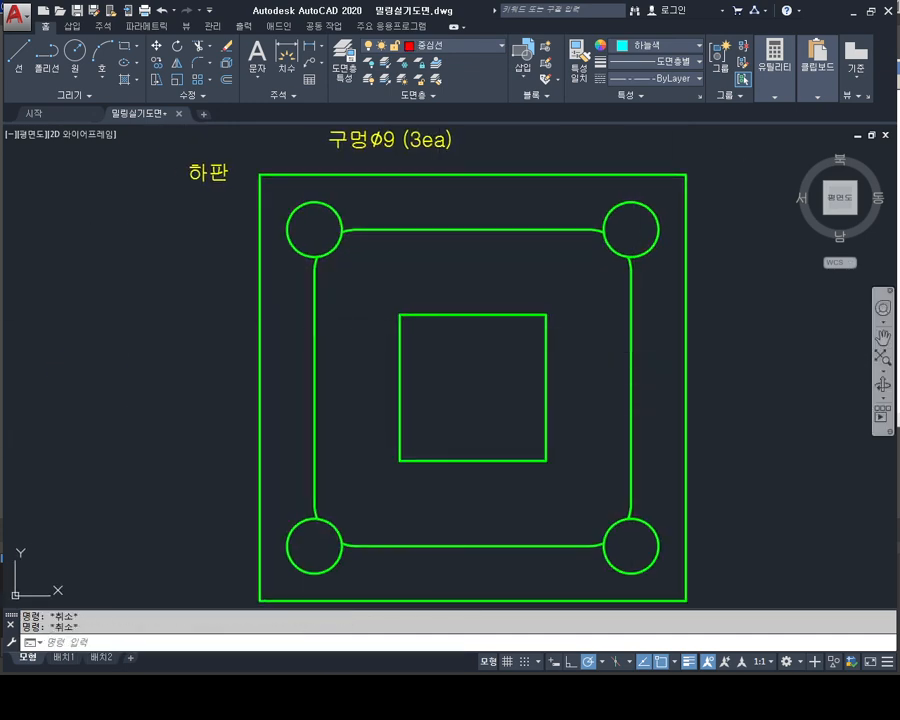
pyautogui.click(524, 294)
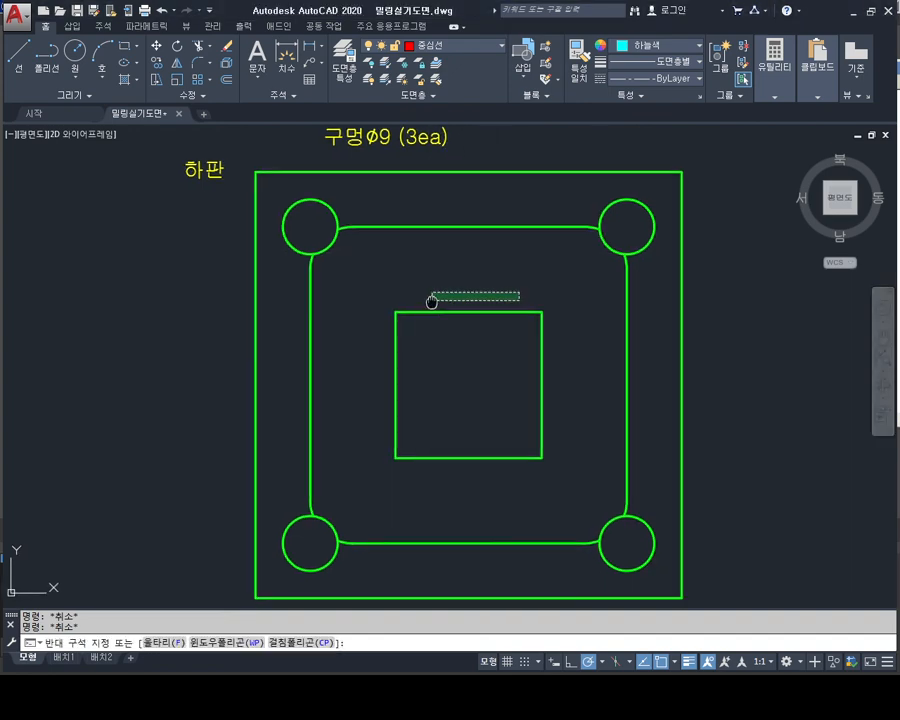
pyautogui.press('Escape')
pyautogui.press('Escape')
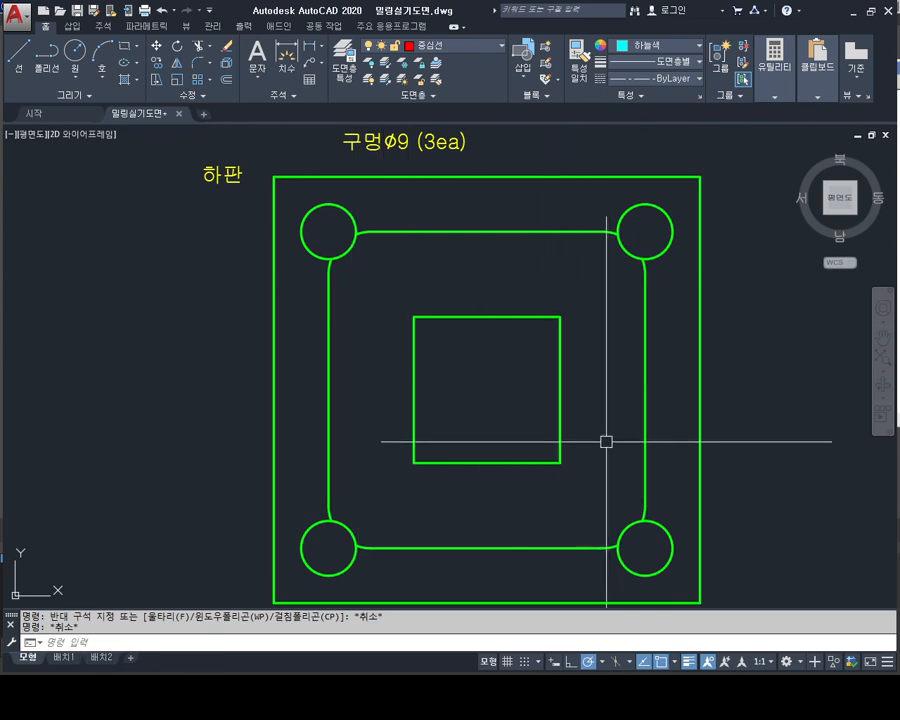
pyautogui.scroll(2, 342, 226)
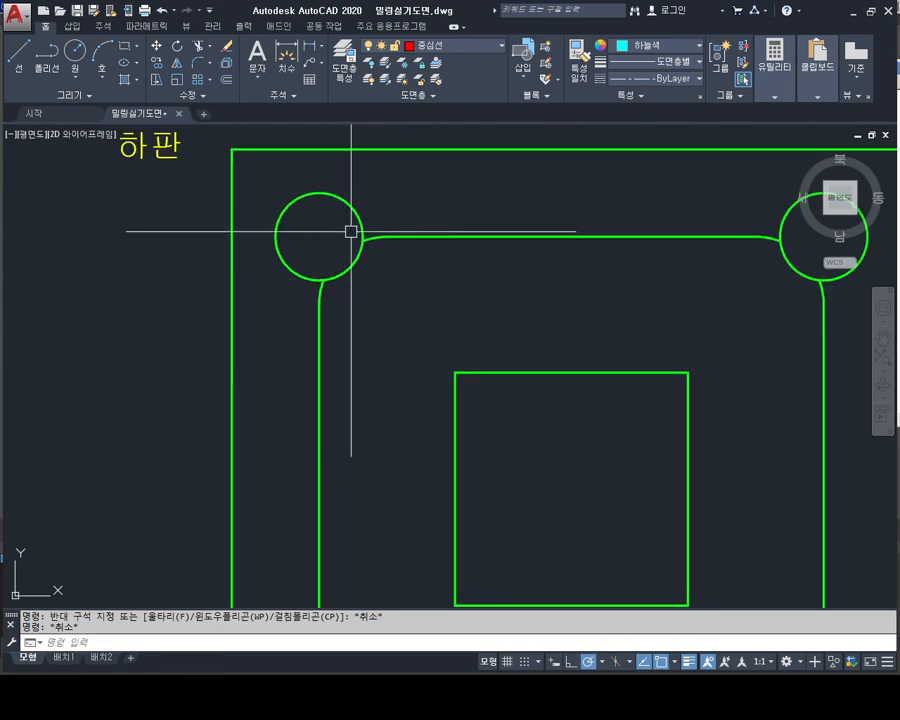
pyautogui.scroll(5, 394, 237)
pyautogui.scroll(-4, 426, 299)
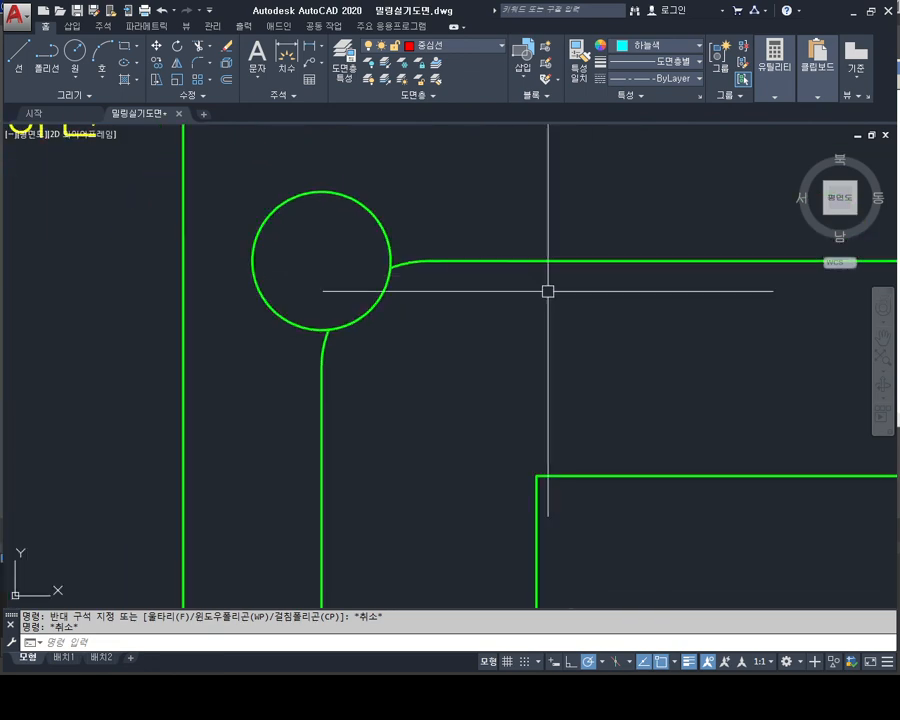
pyautogui.moveTo(554, 310); pyautogui.dragTo(452, 293, button='middle')
pyautogui.scroll(-4, 453, 293)
pyautogui.moveTo(479, 331)
pyautogui.mouseDown(button='middle')
pyautogui.moveTo(365, 251)
pyautogui.moveTo(293, 218)
pyautogui.mouseUp(button='middle')
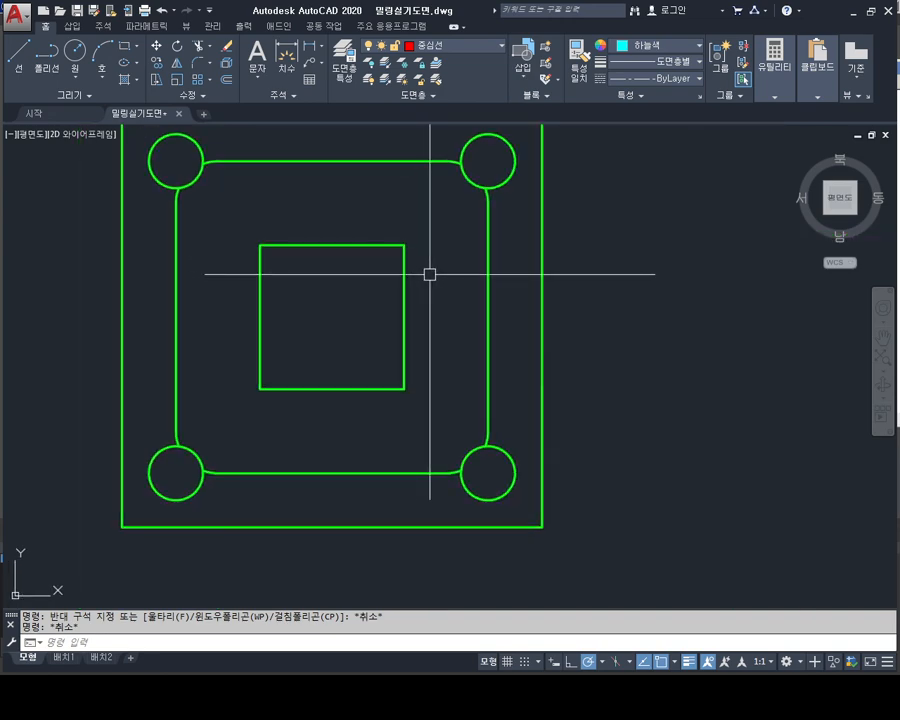
# Step: Measure the vertical distance between the pocket outline's upper and lower edges with a trial linear dimension
pyautogui.press('Escape')
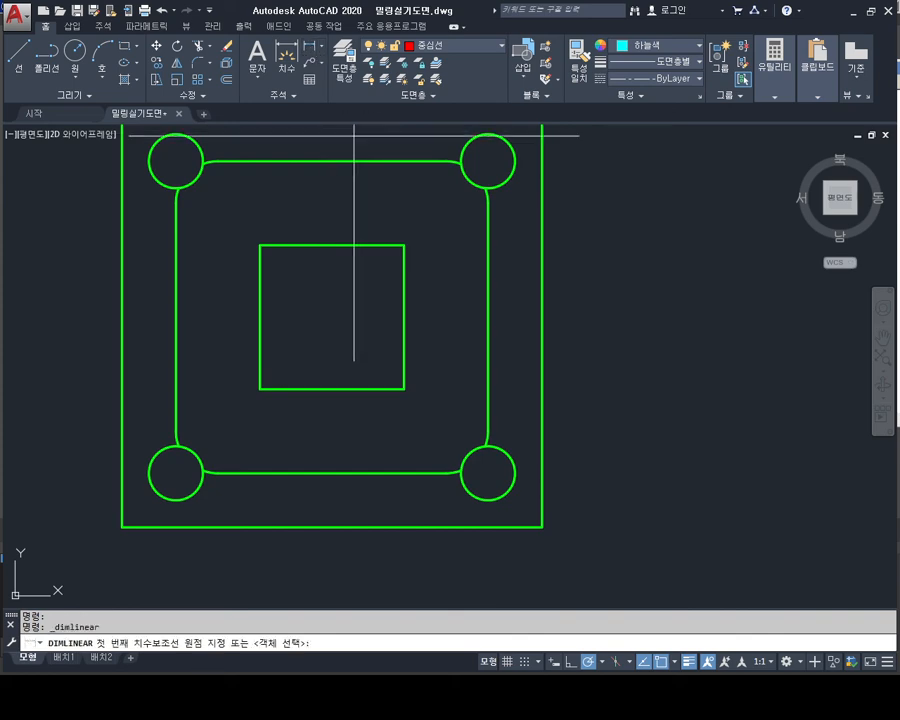
pyautogui.click(332, 160)
pyautogui.click(332, 472)
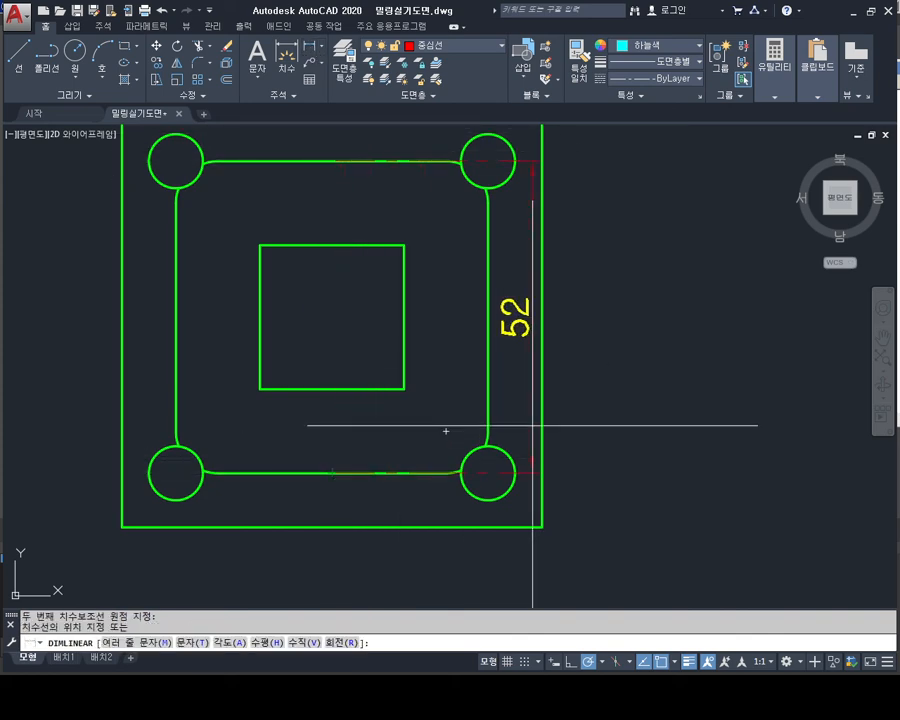
pyautogui.press('Escape')
pyautogui.press('Escape')
# Step: Draw a 52 by 52 mm rectangle in the empty area to the right of the lower plate
pyautogui.moveTo(554, 388)
pyautogui.mouseDown(button='middle')
pyautogui.moveTo(548, 334)
pyautogui.moveTo(589, 379)
pyautogui.mouseUp(button='middle')
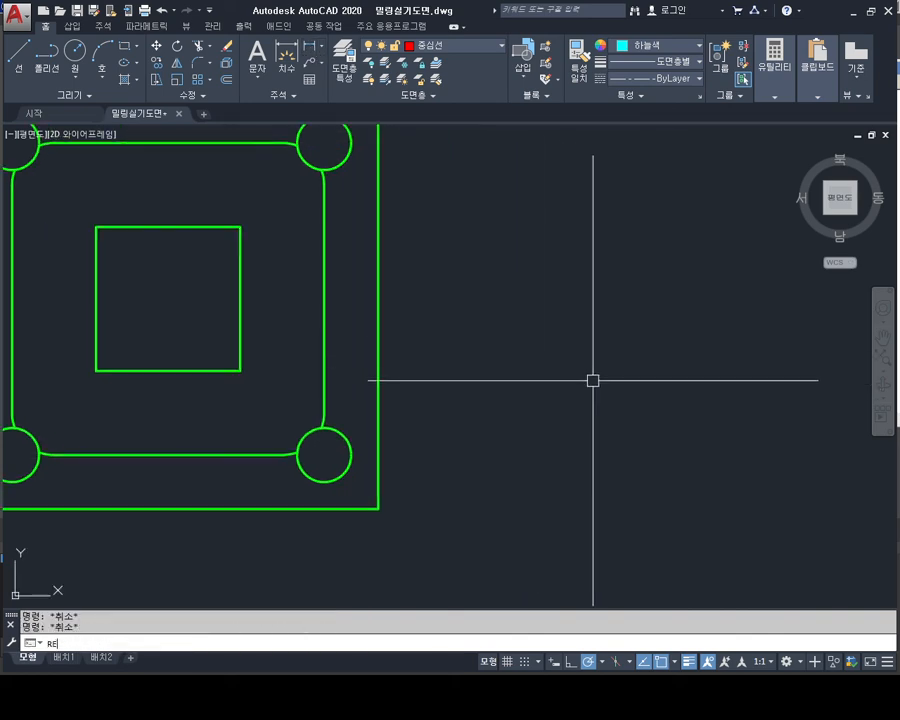
pyautogui.write('REC')
pyautogui.press('Return')
pyautogui.click(539, 474)
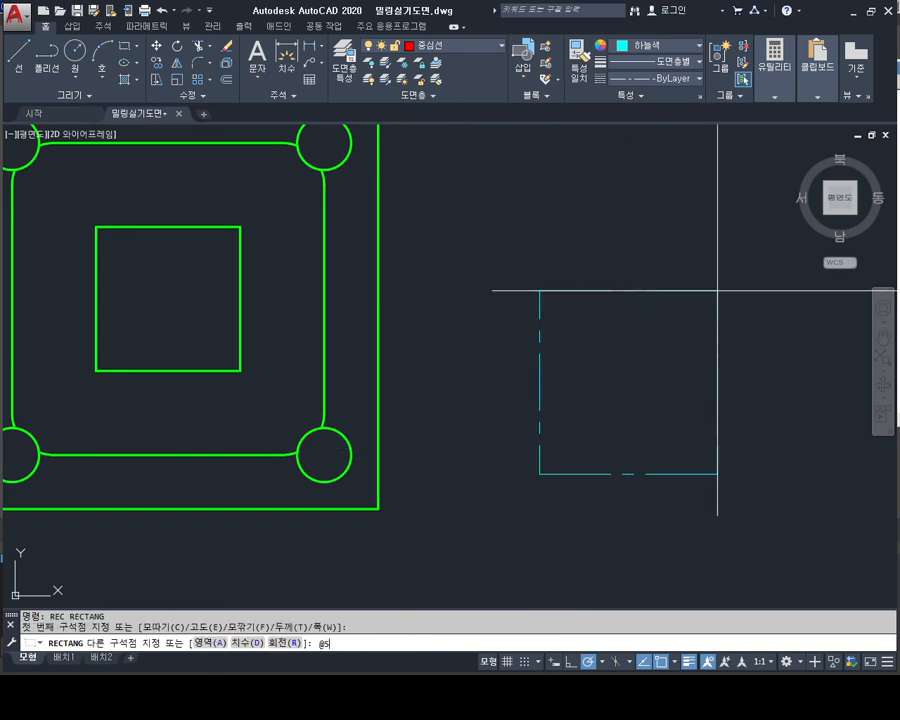
pyautogui.press('Return')
pyautogui.press('Escape')
pyautogui.press('Escape')
# Step: Assign the new rectangle to the 숨은선 layer and set its colour to yellow (노란색)
pyautogui.scroll(-5, 717, 291)
pyautogui.moveTo(637, 300); pyautogui.dragTo(520, 343, button='middle')
pyautogui.click(637, 229)
pyautogui.click(578, 309)
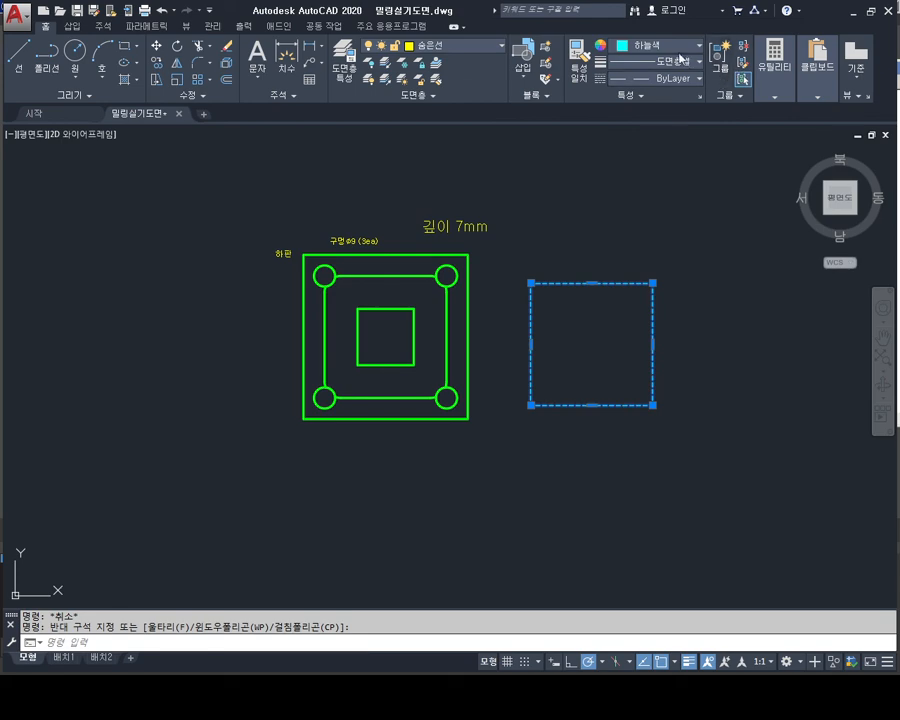
pyautogui.press('Escape')
# Step: Set the yellow rectangle's lineweight to 0.80 mm
pyautogui.click(644, 244)
pyautogui.click(606, 314)
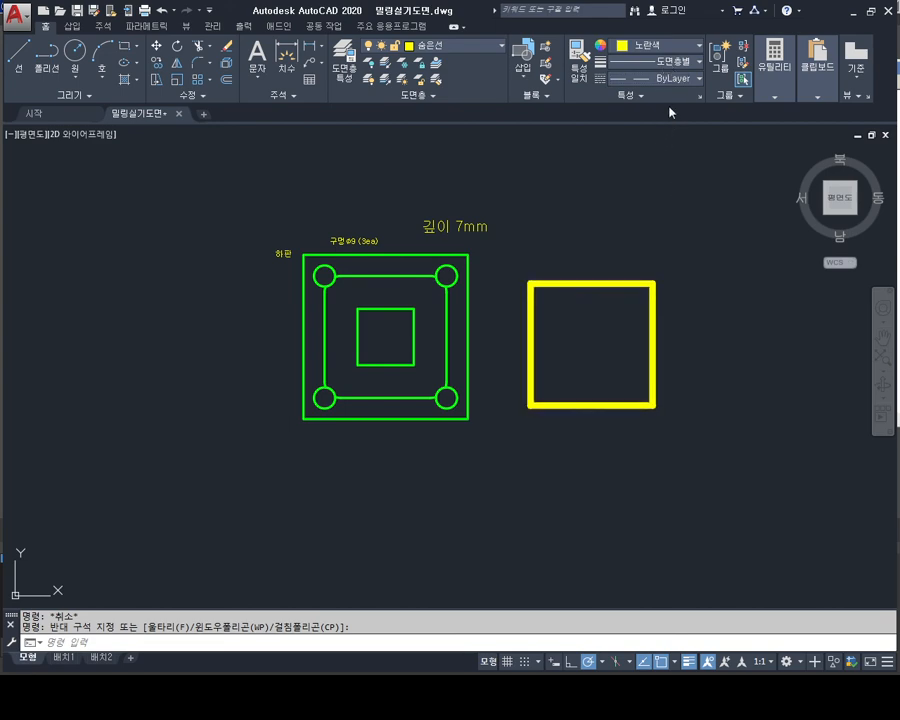
pyautogui.press('Escape')
# Step: Reduce the yellow rectangle's lineweight to 0.60 mm
pyautogui.scroll(4, 625, 325)
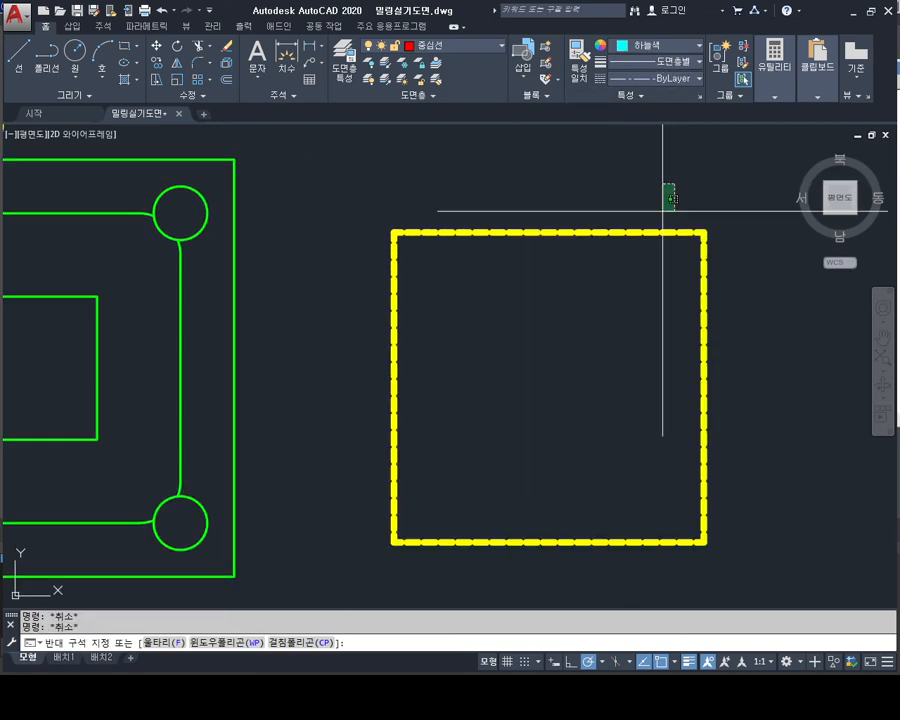
pyautogui.click(622, 259)
pyautogui.press('Escape')
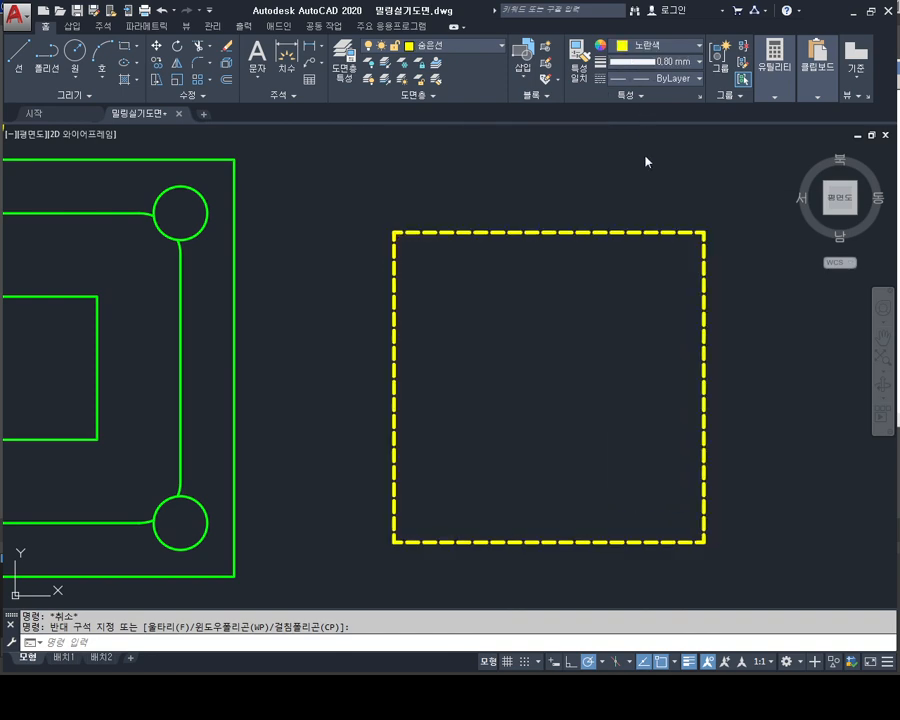
pyautogui.click(677, 232)
pyautogui.scroll(-2, 636, 316)
pyautogui.press('Escape')
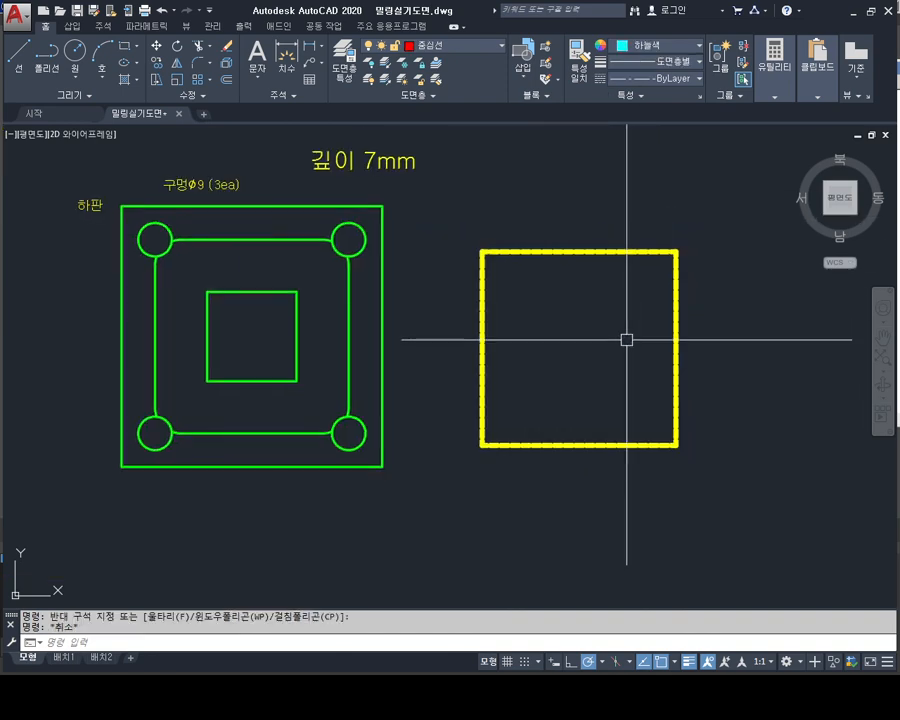
pyautogui.press('Escape')
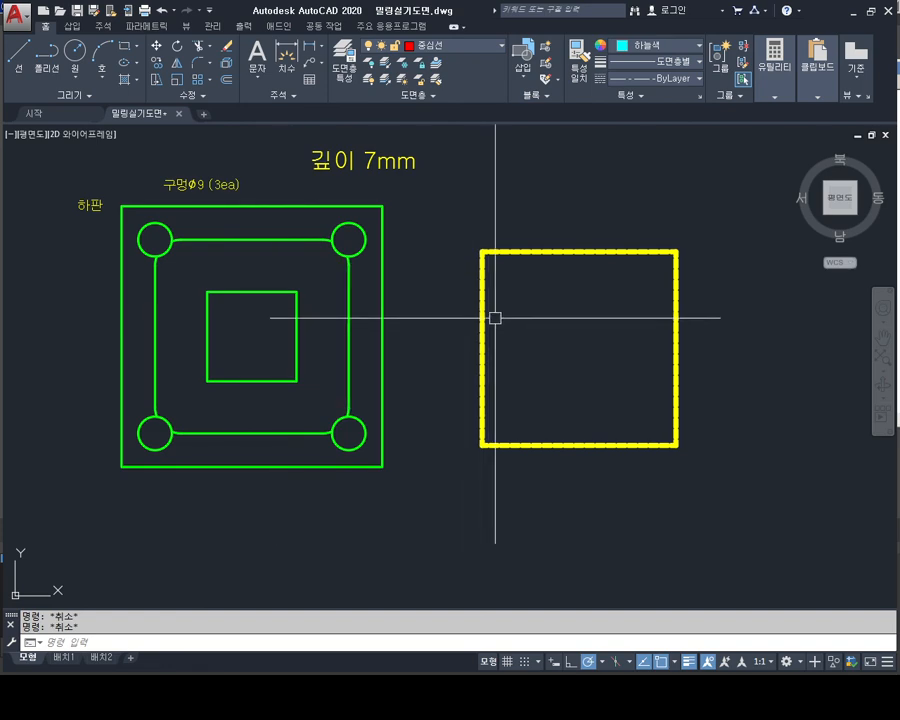
# Step: Draw a diagonal line from the yellow rectangle's upper-left corner to its lower-right corner
pyautogui.write('l')
pyautogui.press('Return')
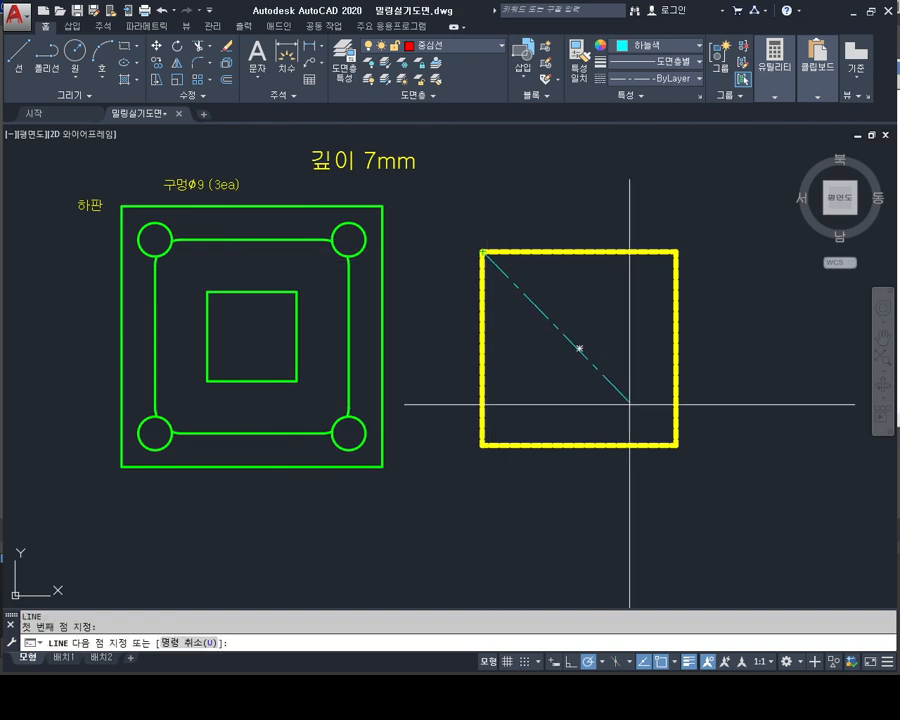
pyautogui.click(676, 444)
pyautogui.press('Escape')
pyautogui.press('Escape')
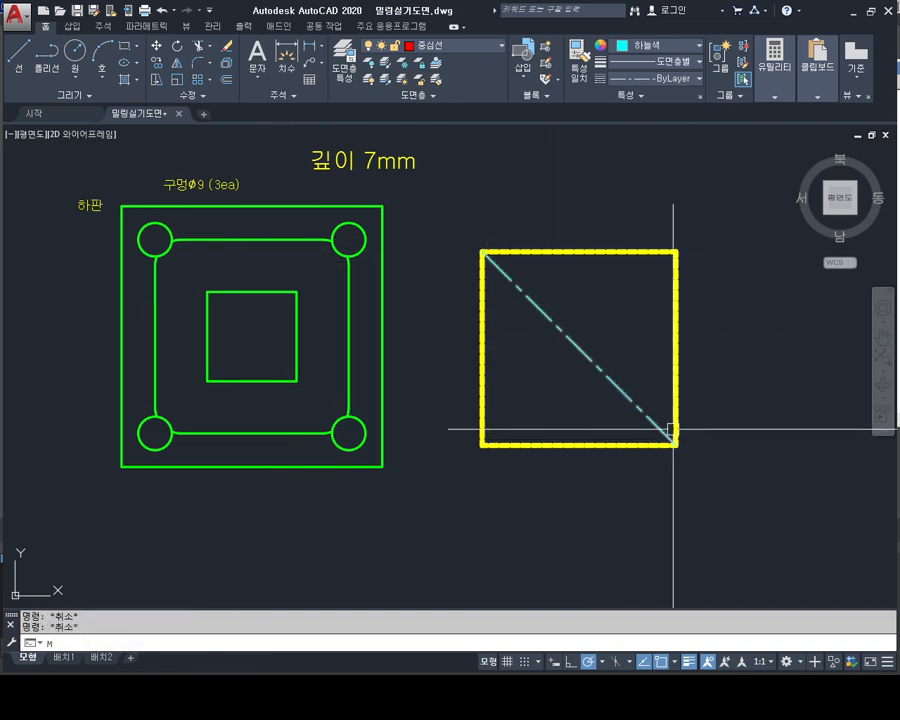
pyautogui.press('Return')
pyautogui.click(719, 305)
pyautogui.click(639, 353)
pyautogui.press('Return')
pyautogui.click(570, 339)
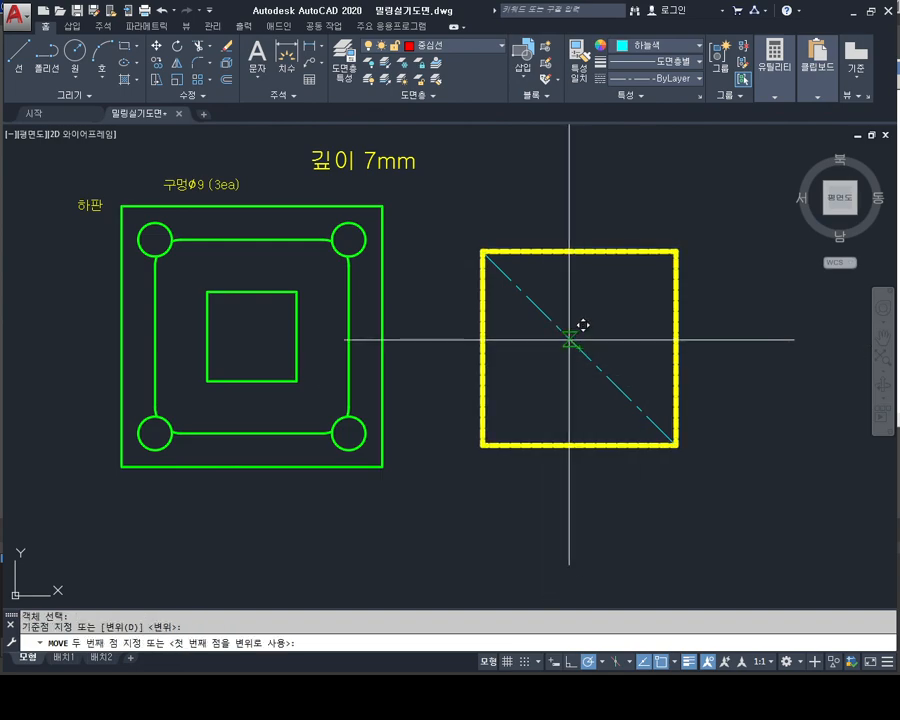
pyautogui.moveTo(318, 249); pyautogui.dragTo(511, 285, button='middle')
pyautogui.scroll(2, 464, 355)
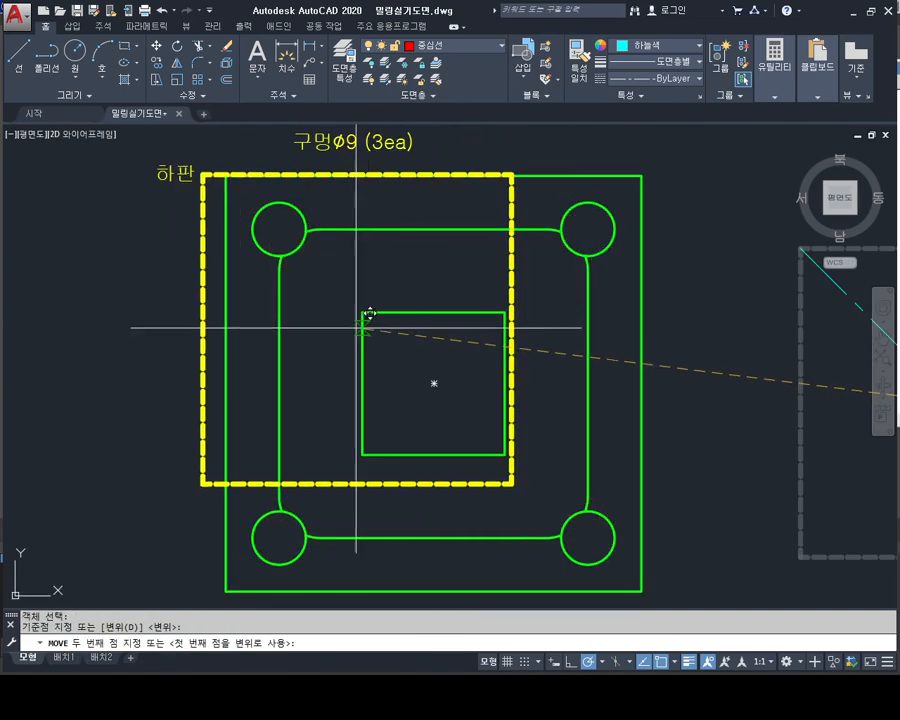
pyautogui.scroll(-4, 460, 356)
pyautogui.press('Escape')
pyautogui.press('Escape')
# Step: Draw a diagonal line across the plate's central square from its upper-left to its lower-right corner
pyautogui.write('L')
pyautogui.press('Return')
pyautogui.scroll(4, 435, 366)
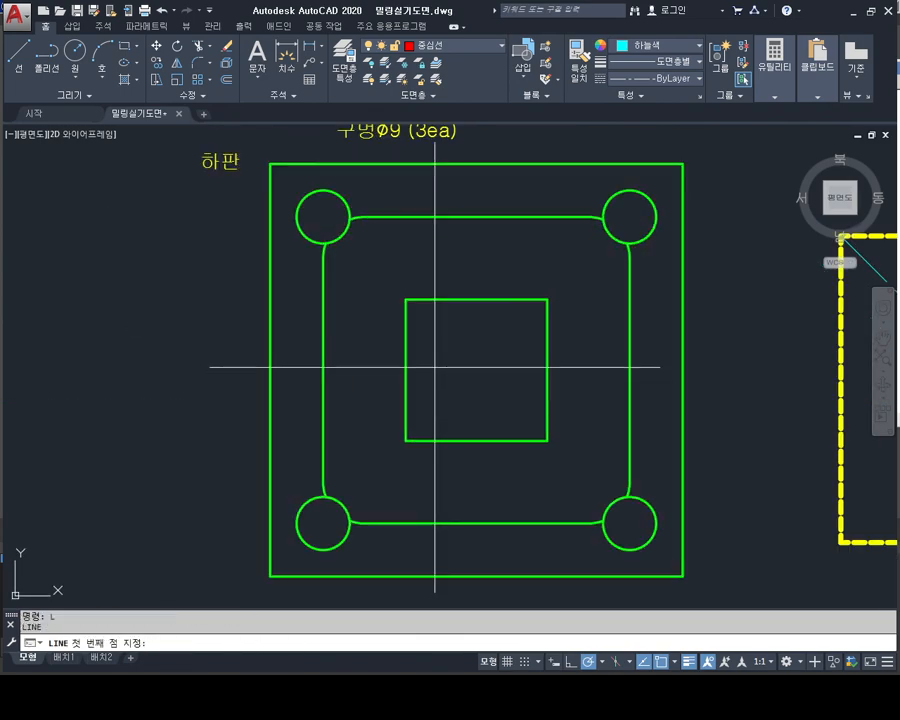
pyautogui.click(405, 299)
pyautogui.press('Escape')
pyautogui.press('Escape')
# Step: Move the yellow rectangle from its diagonal's midpoint to the midpoint of the central square's diagonal
pyautogui.moveTo(609, 386); pyautogui.dragTo(380, 320, button='middle')
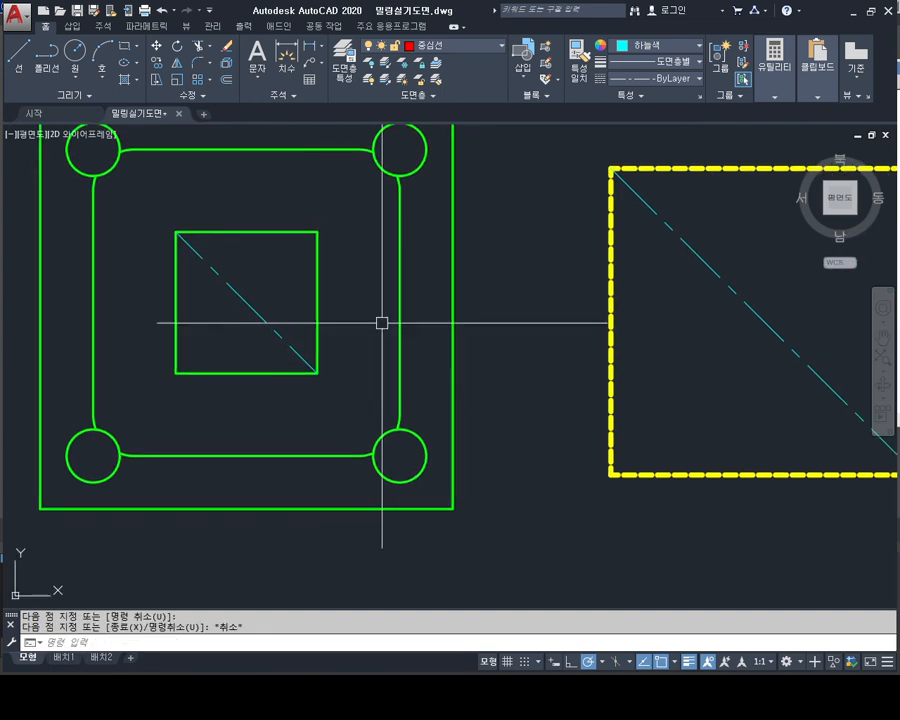
pyautogui.scroll(-2, 518, 352)
pyautogui.click(594, 389)
pyautogui.click(562, 464)
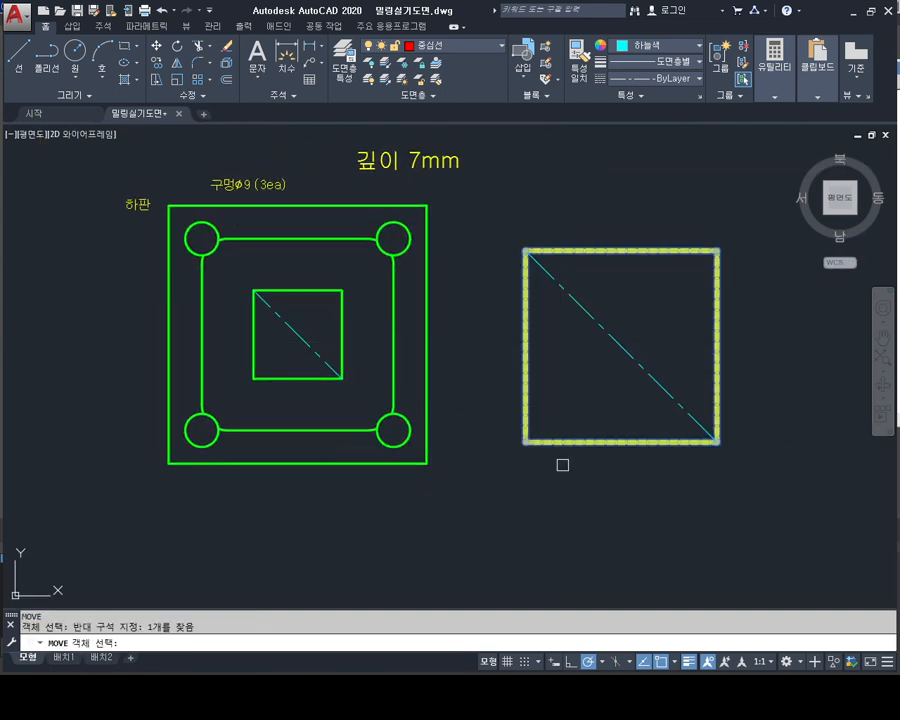
pyautogui.press('Return')
pyautogui.click(621, 346)
pyautogui.moveTo(394, 334); pyautogui.dragTo(541, 338, button='middle')
pyautogui.scroll(2, 493, 339)
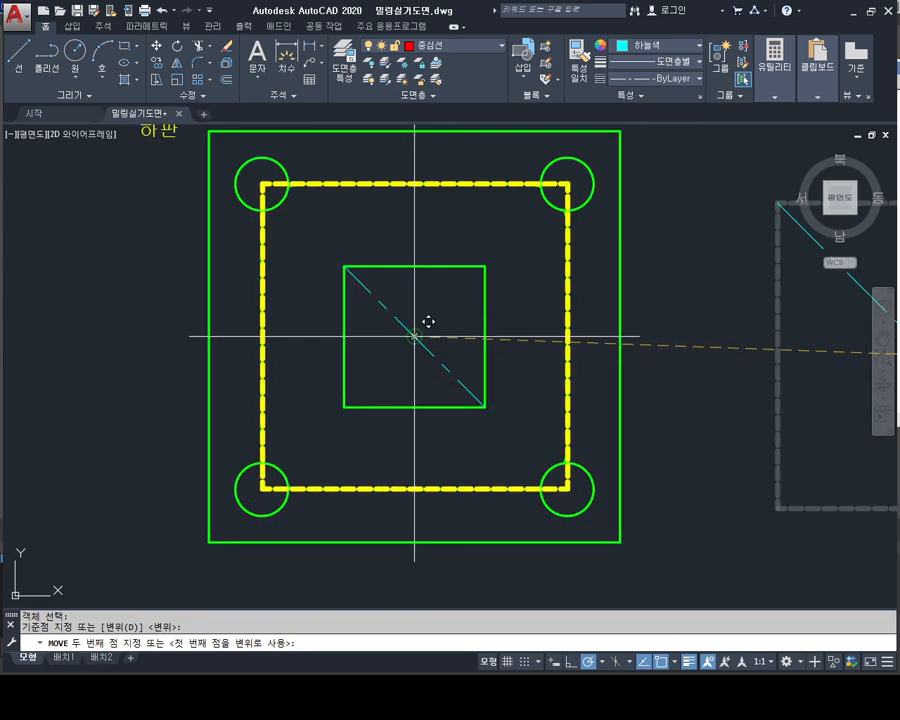
pyautogui.press('Escape')
pyautogui.press('Escape')
# Step: Change the yellow rectangle's lineweight to a thin line so it appears as a fine dashed outline
pyautogui.click(567, 240)
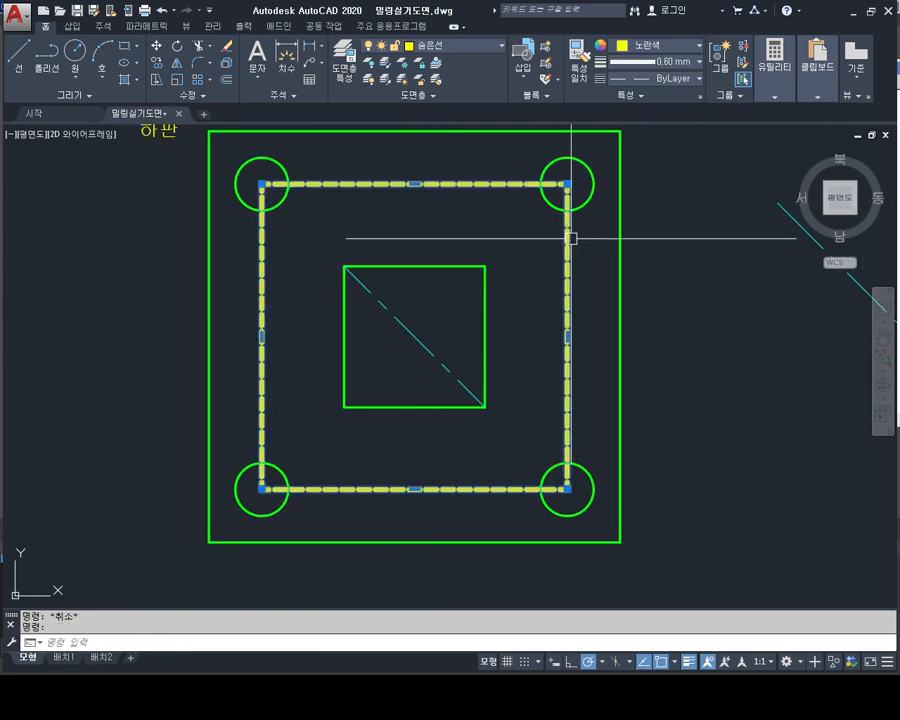
pyautogui.press('Escape')
pyautogui.click(566, 224)
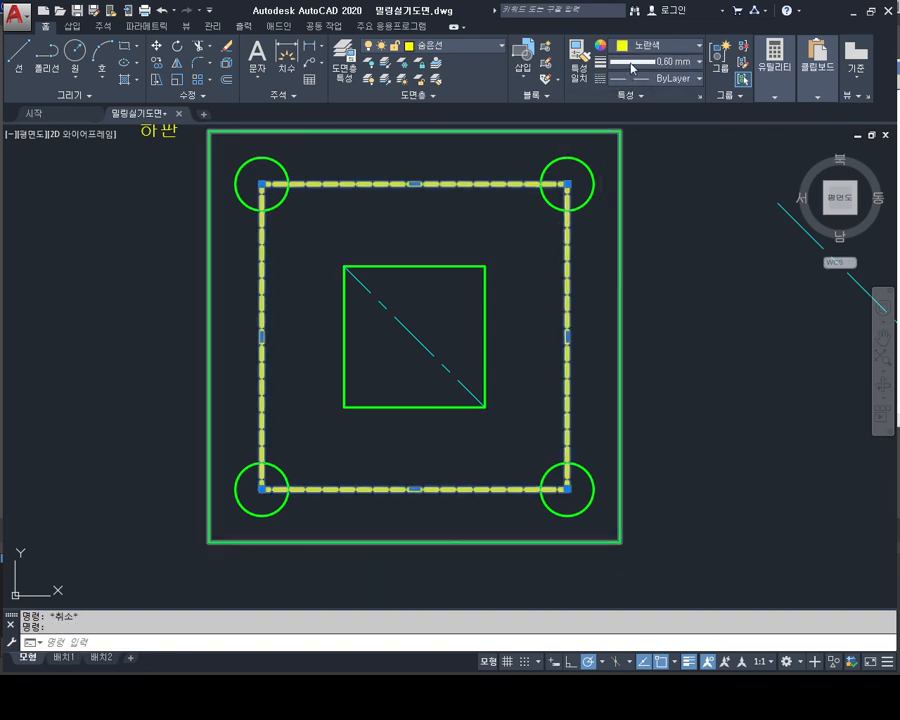
pyautogui.press('Escape')
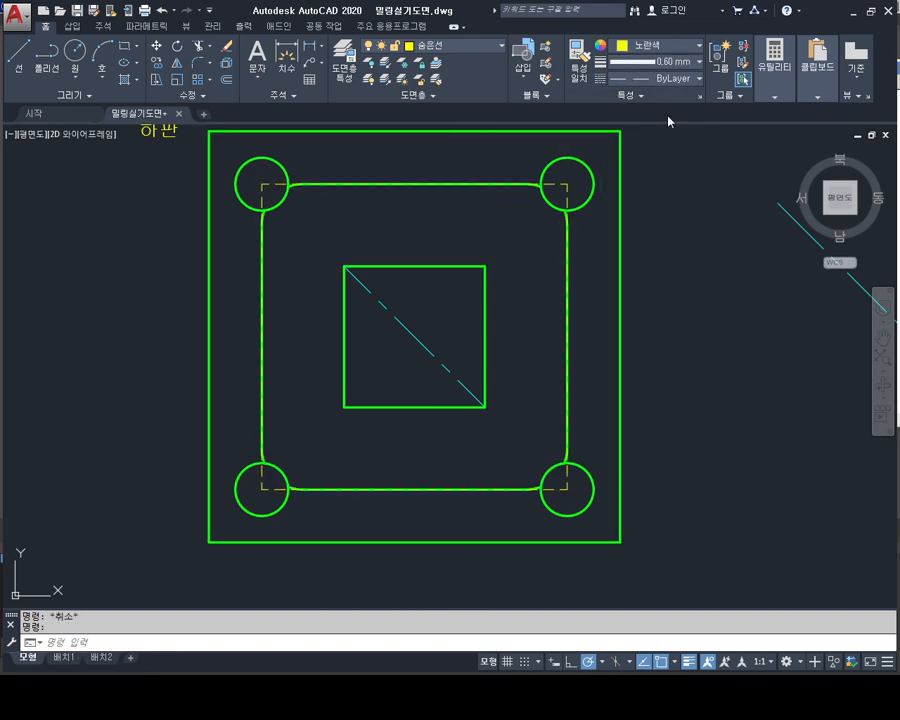
pyautogui.press('Escape')
pyautogui.press('Escape')
# Step: Hatch the narrow gaps between the fillet arcs and the dashed outline at the upper-left circle in solid red
pyautogui.scroll(4, 298, 178)
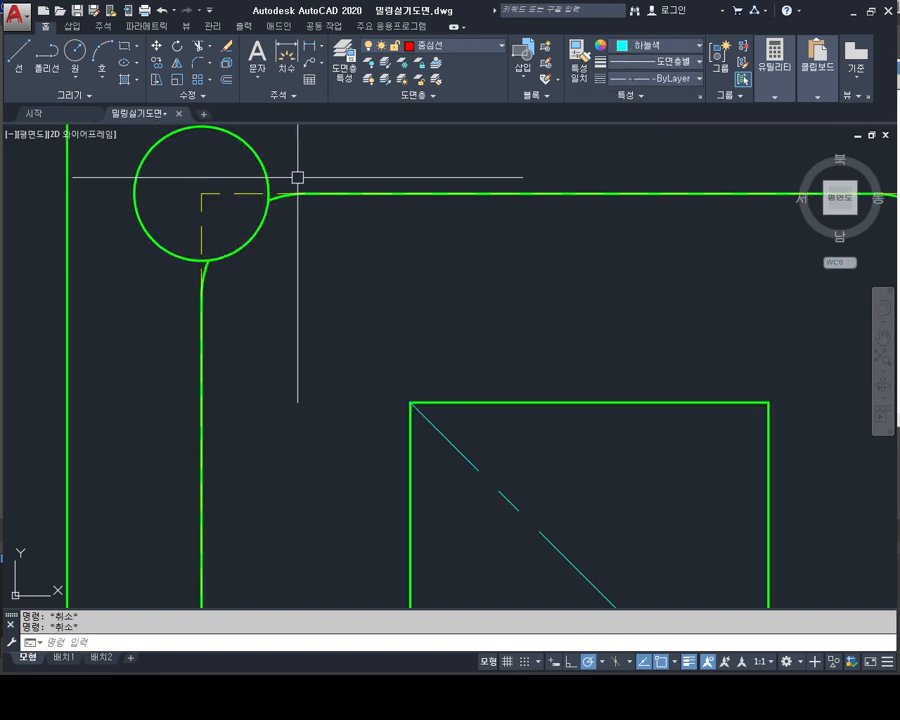
pyautogui.scroll(8, 298, 178)
pyautogui.moveTo(414, 249)
pyautogui.mouseDown(button='middle')
pyautogui.moveTo(401, 246)
pyautogui.moveTo(411, 248)
pyautogui.mouseUp(button='middle')
pyautogui.write('H')
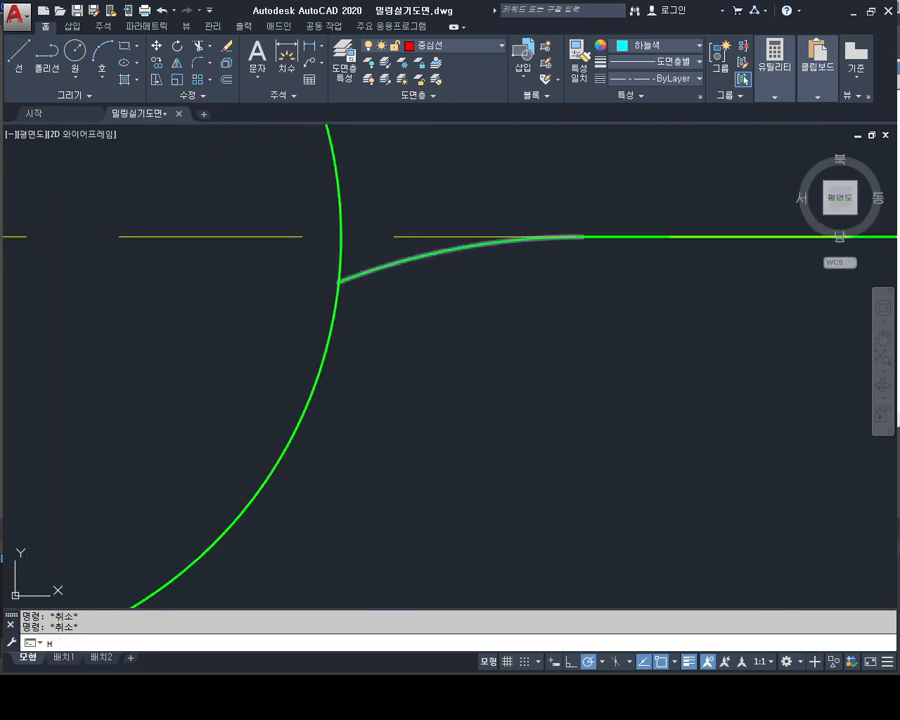
pyautogui.click(369, 256)
pyautogui.scroll(-6, 380, 230)
pyautogui.scroll(4, 270, 330)
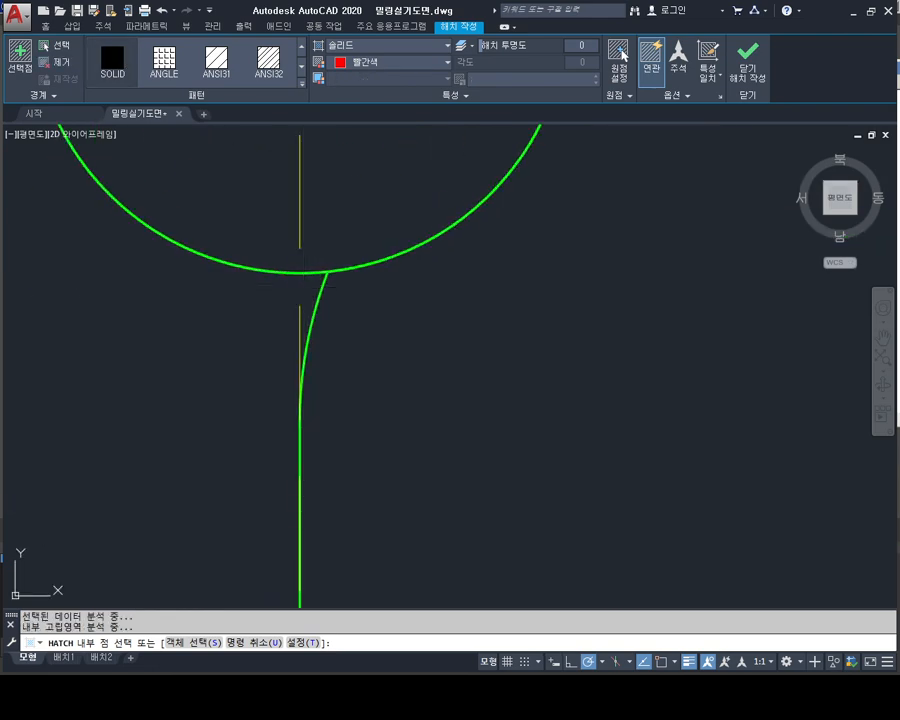
pyautogui.click(308, 288)
# Step: Try to extend the solid red hatch over the pocket interior and its lower-left corner gap, and finish hatching
pyautogui.scroll(-8, 315, 289)
pyautogui.moveTo(403, 372); pyautogui.dragTo(435, 149, button='middle')
pyautogui.scroll(8, 361, 418)
pyautogui.moveTo(308, 575); pyautogui.dragTo(339, 420, button='middle')
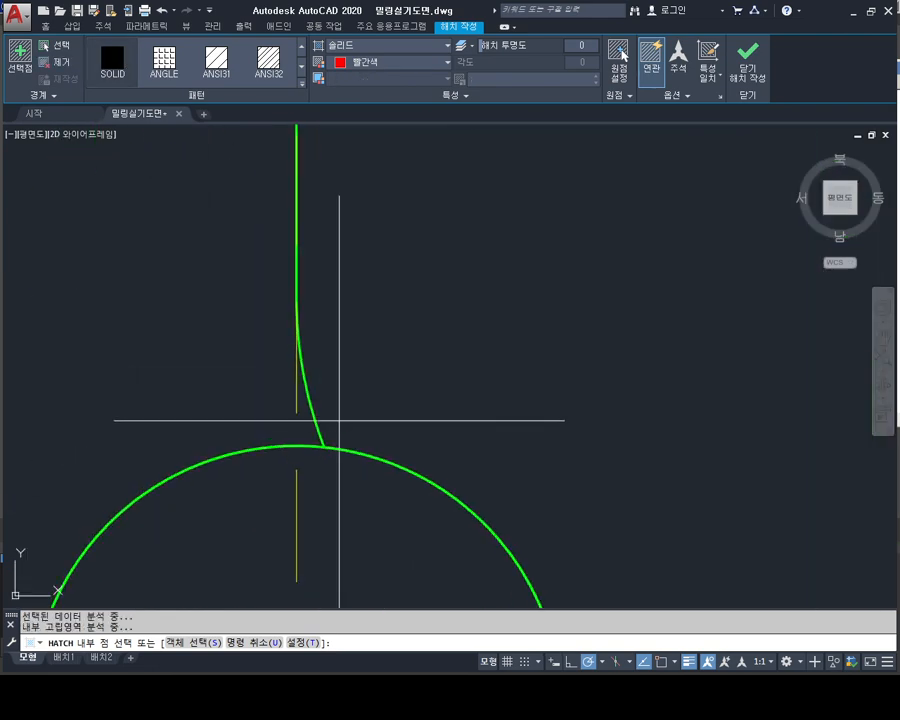
pyautogui.scroll(-8, 339, 420)
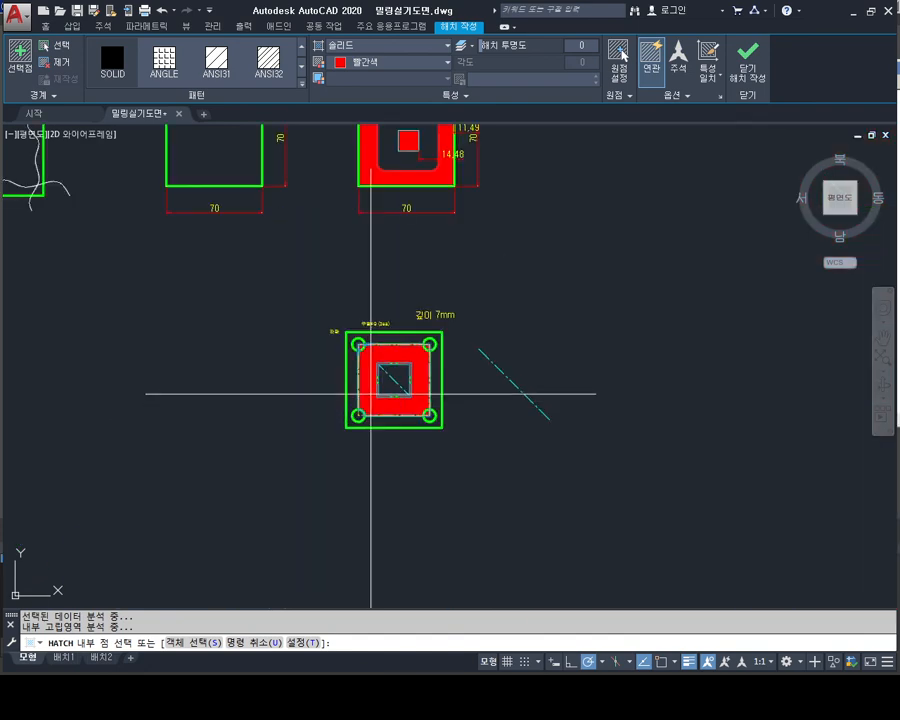
pyautogui.scroll(8, 371, 393)
pyautogui.moveTo(315, 454); pyautogui.dragTo(361, 352, button='middle')
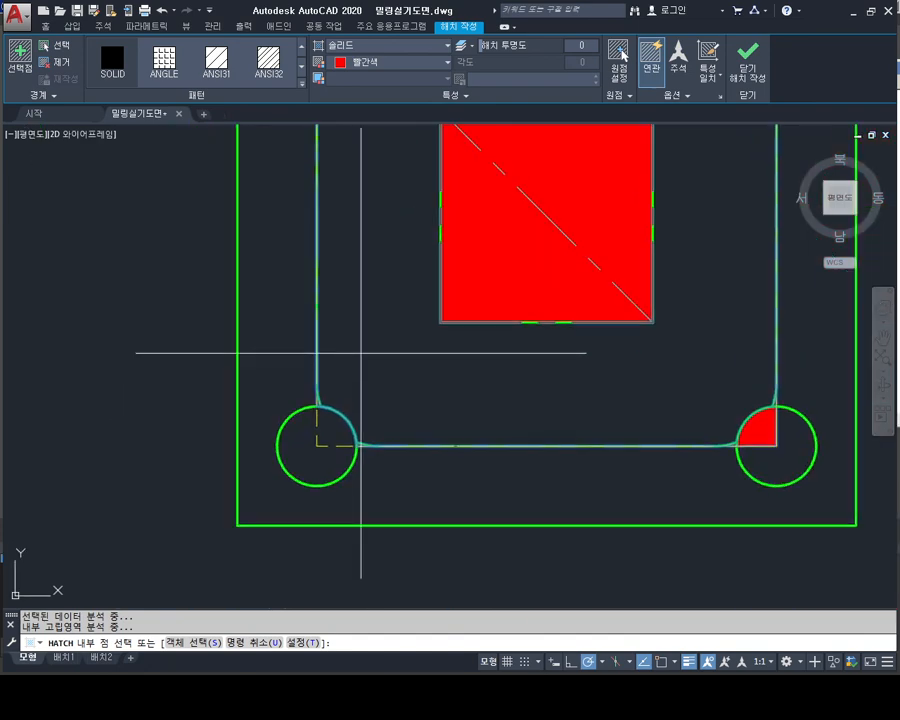
pyautogui.press('Return')
pyautogui.moveTo(464, 326); pyautogui.dragTo(456, 422, button='middle')
pyautogui.press('Escape')
pyautogui.press('Escape')
pyautogui.moveTo(629, 452); pyautogui.dragTo(593, 472, button='middle')
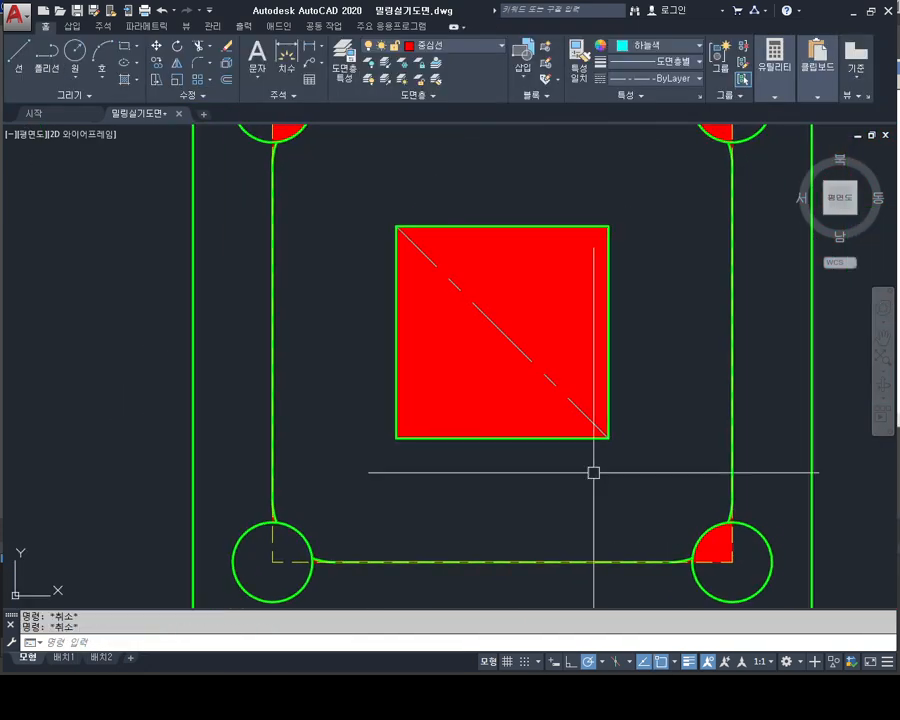
pyautogui.moveTo(590, 386)
pyautogui.mouseDown(button='middle')
pyautogui.moveTo(553, 408)
pyautogui.moveTo(460, 340)
pyautogui.mouseUp(button='middle')
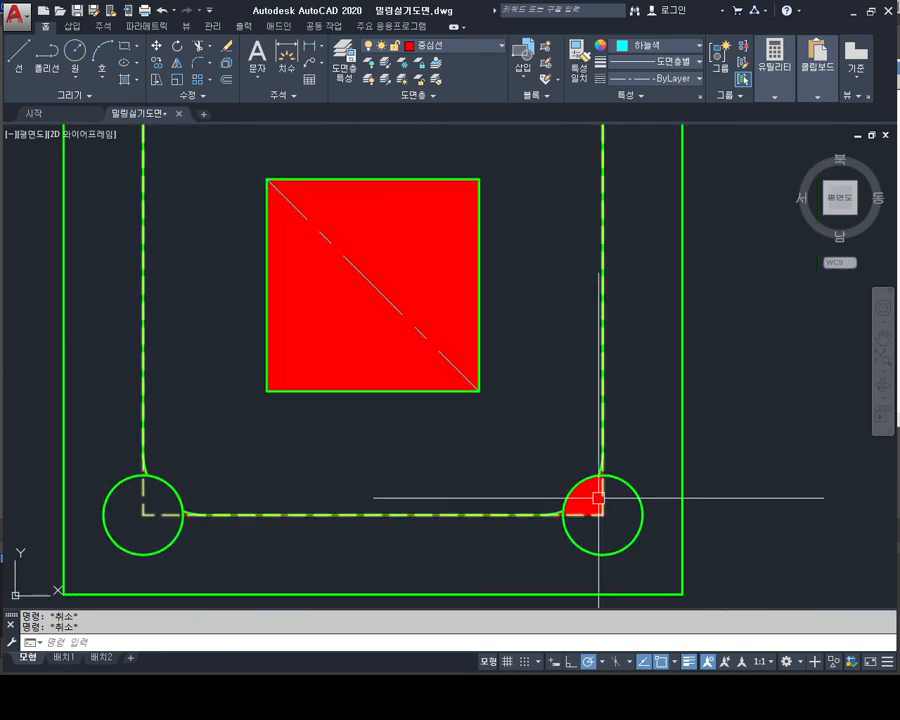
# Step: Examine the solid red hatch at the upper-left circle and in the narrow gaps between the fillet arcs and the dashed outline
pyautogui.moveTo(392, 266); pyautogui.dragTo(460, 380, button='middle')
pyautogui.moveTo(309, 172); pyautogui.dragTo(368, 295, button='middle')
pyautogui.scroll(3, 368, 295)
pyautogui.moveTo(210, 271); pyautogui.dragTo(290, 284, button='middle')
pyautogui.scroll(3, 227, 302)
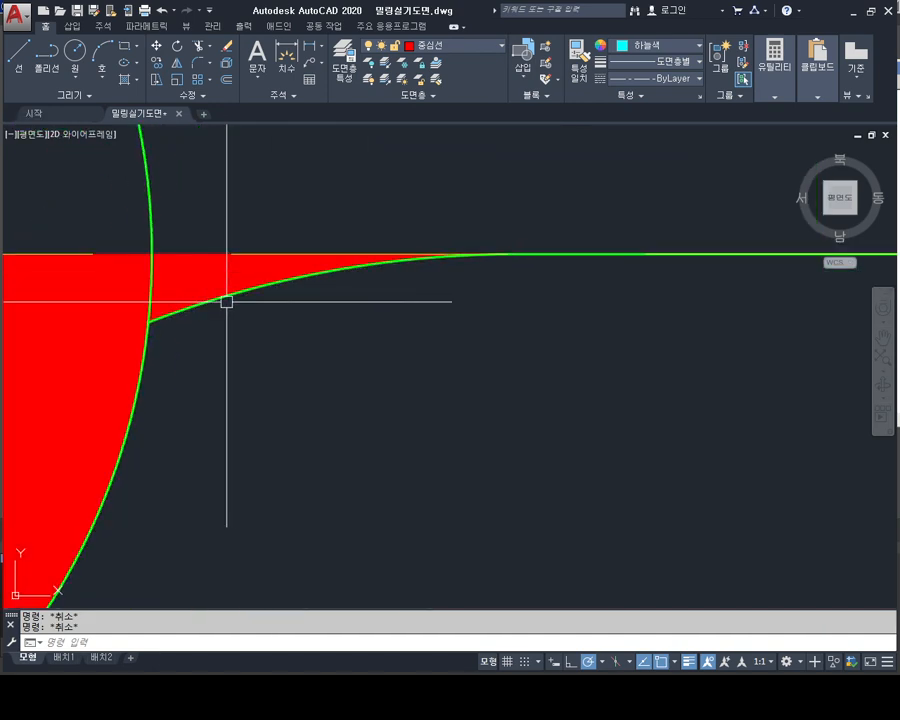
pyautogui.moveTo(227, 301); pyautogui.dragTo(354, 235, button='middle')
pyautogui.scroll(-5, 354, 235)
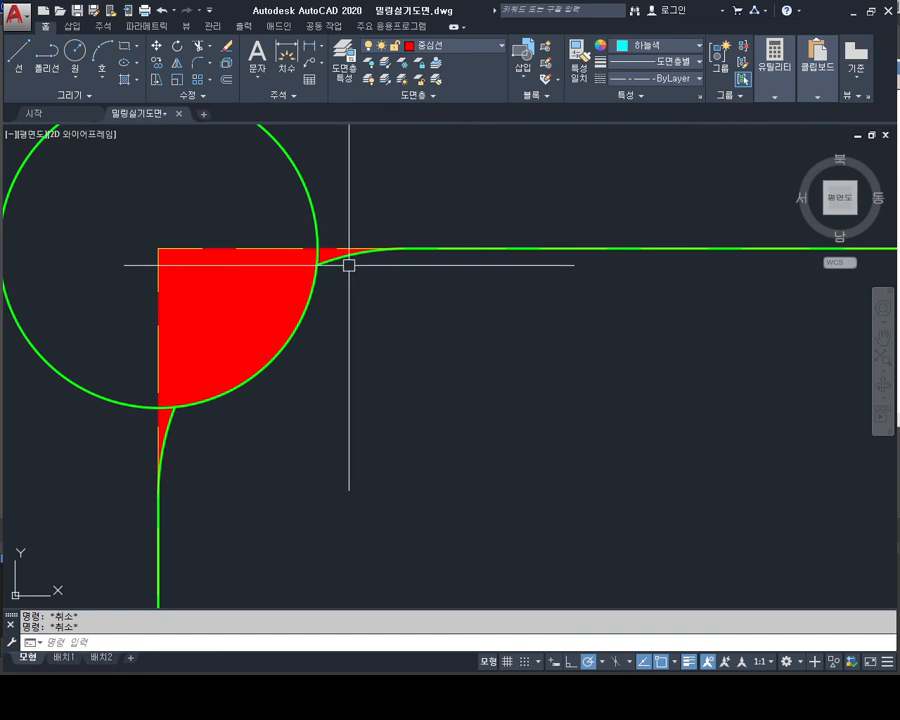
pyautogui.scroll(6, 337, 264)
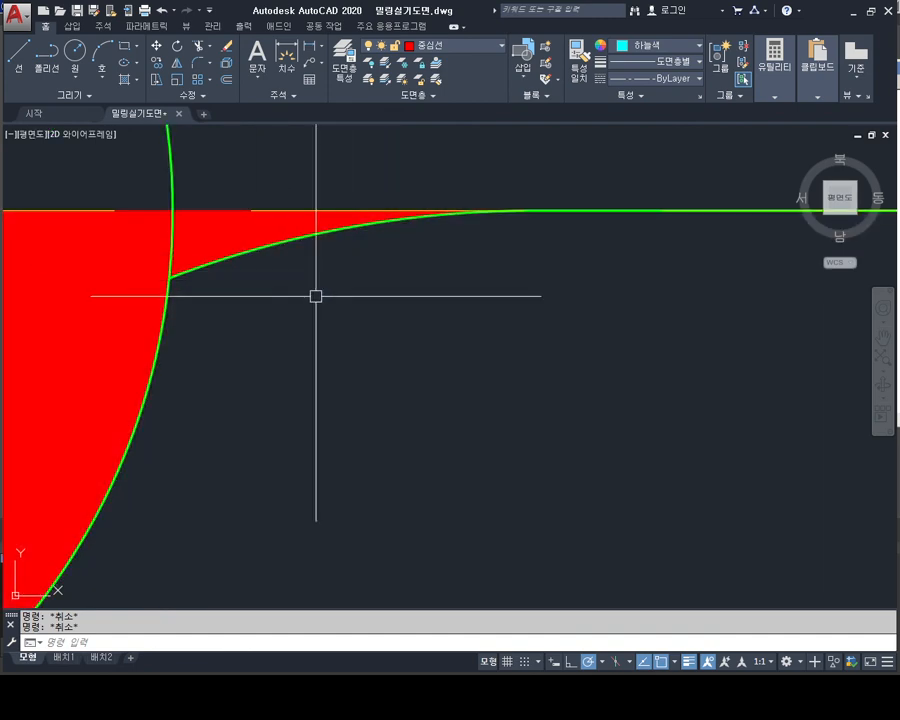
pyautogui.scroll(-3, 316, 296)
pyautogui.moveTo(315, 295); pyautogui.dragTo(405, 317, button='middle')
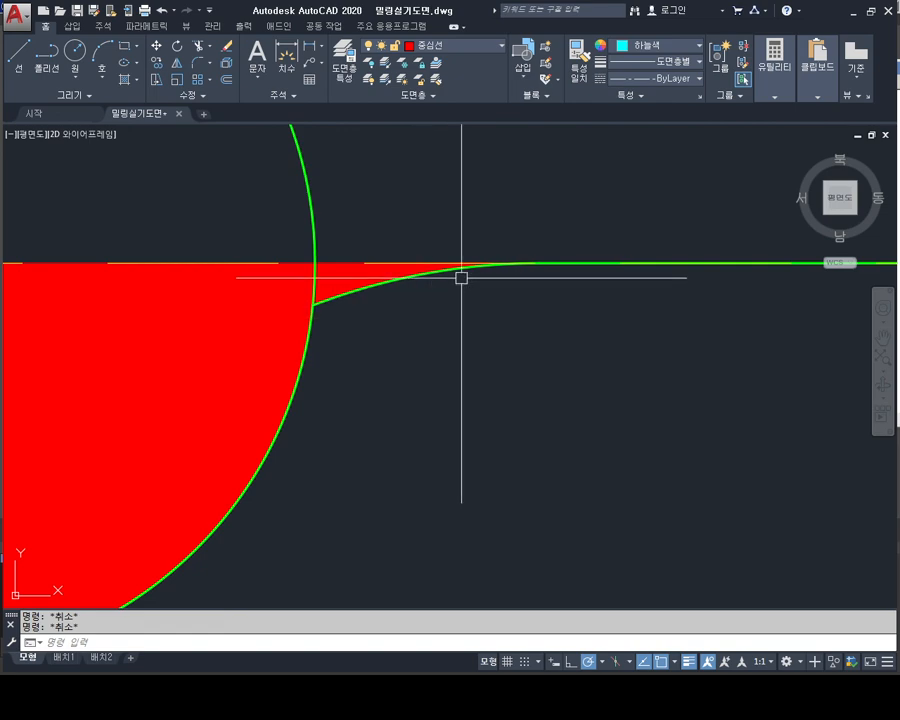
pyautogui.scroll(-3, 358, 269)
pyautogui.moveTo(267, 366); pyautogui.dragTo(295, 282, button='middle')
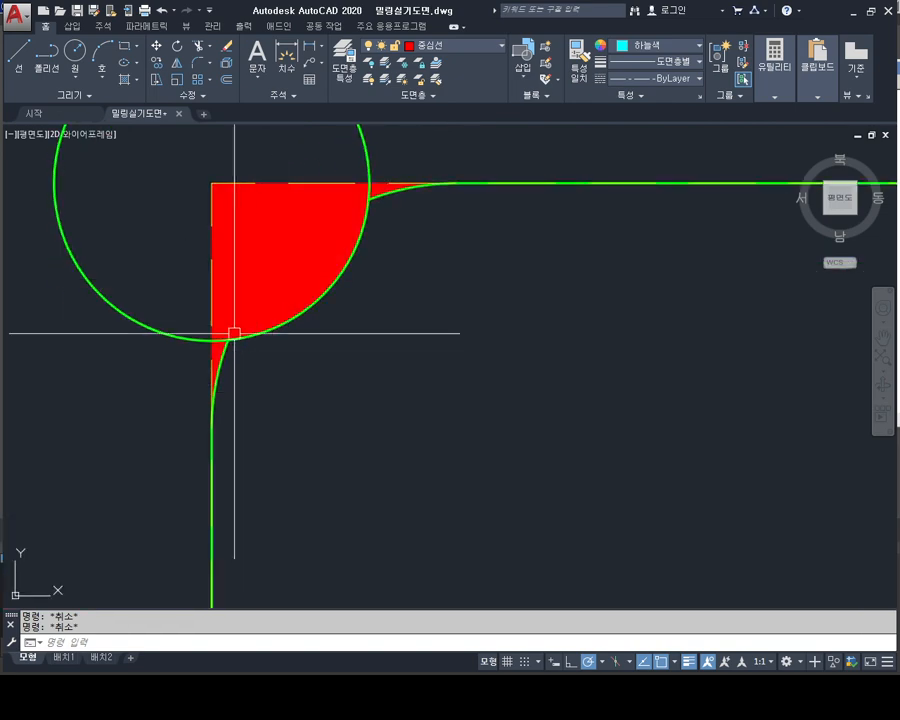
pyautogui.moveTo(243, 337); pyautogui.dragTo(251, 239, button='middle')
pyautogui.scroll(-3, 251, 239)
pyautogui.moveTo(330, 360); pyautogui.dragTo(304, 265, button='middle')
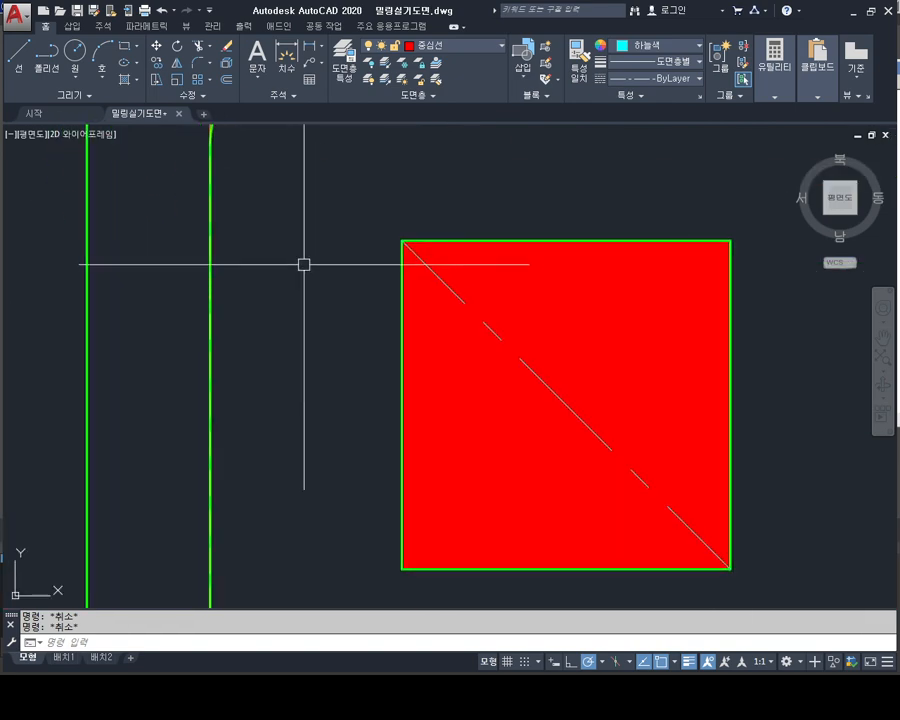
# Step: Delete the solid red hatch, the dashed yellow rectangle and the central square's diagonal line from the lower plate
pyautogui.scroll(-2, 313, 272)
pyautogui.scroll(-2, 383, 329)
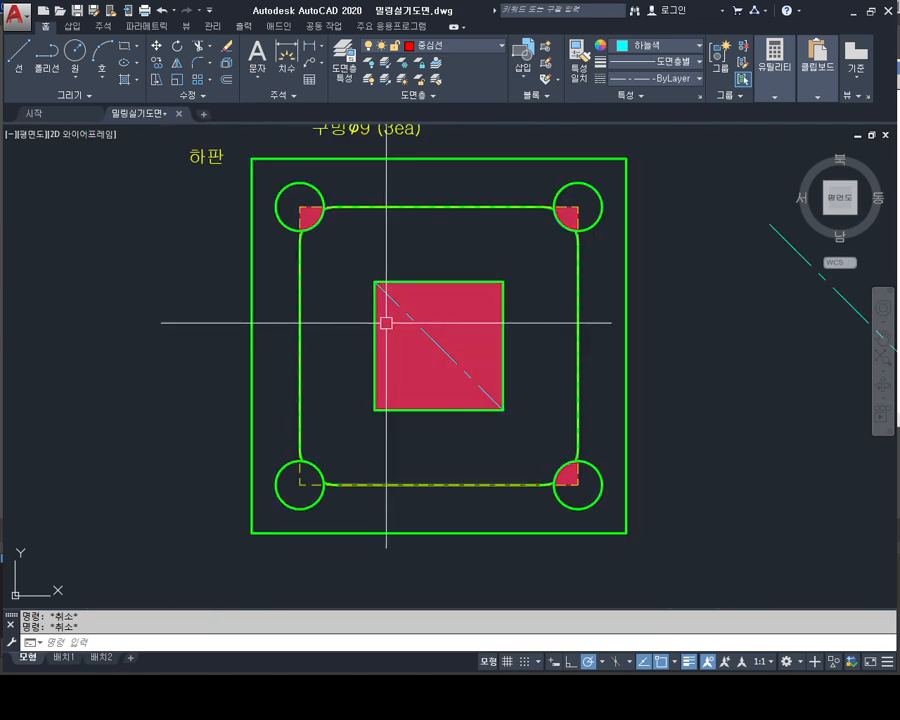
pyautogui.click(462, 305)
pyautogui.press('Delete')
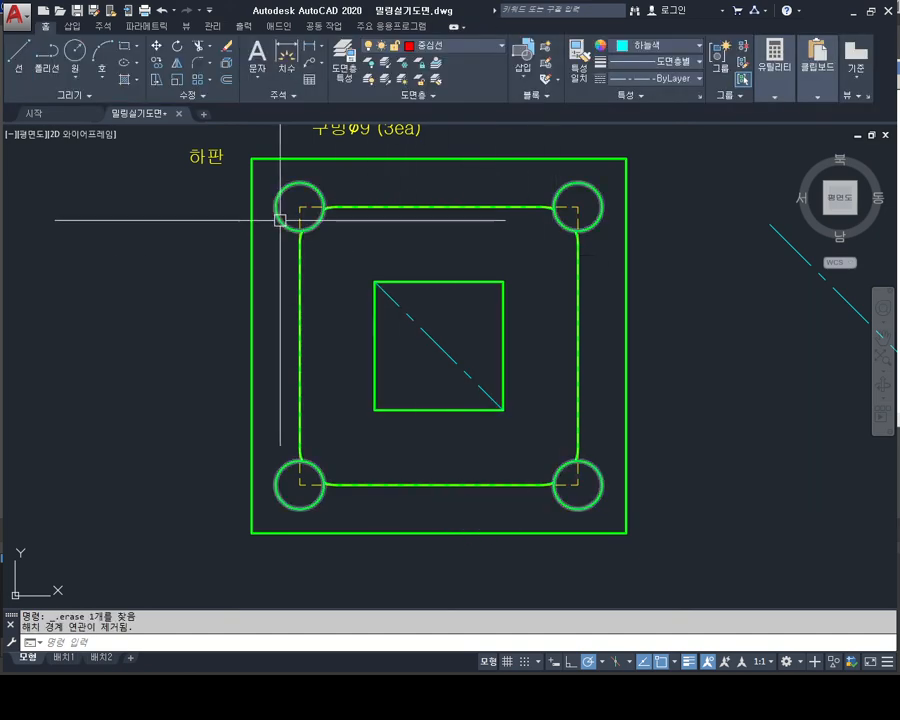
pyautogui.click(448, 347)
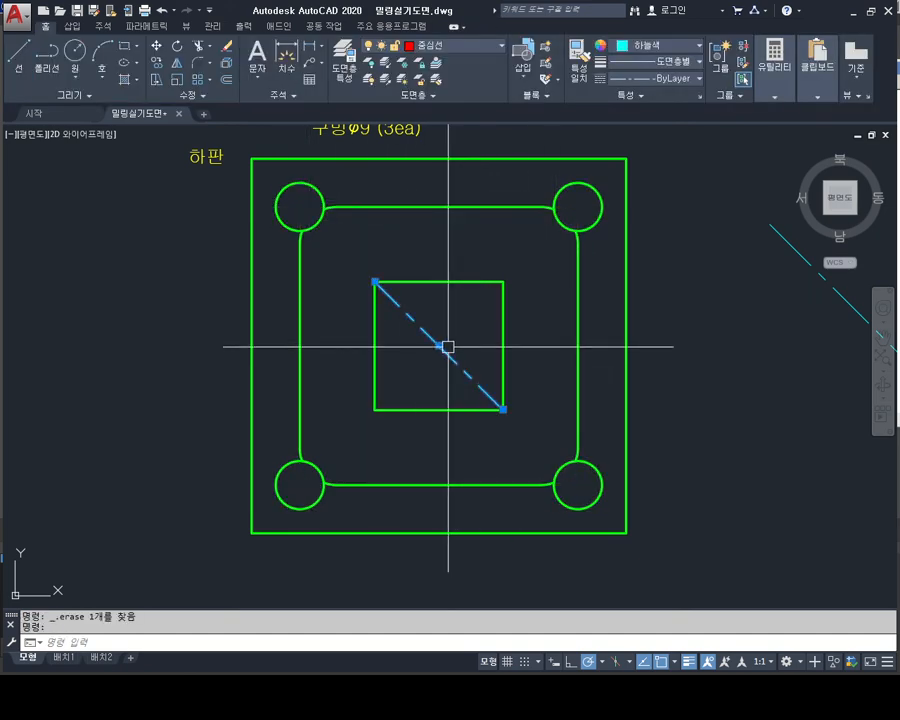
pyautogui.press('Delete')
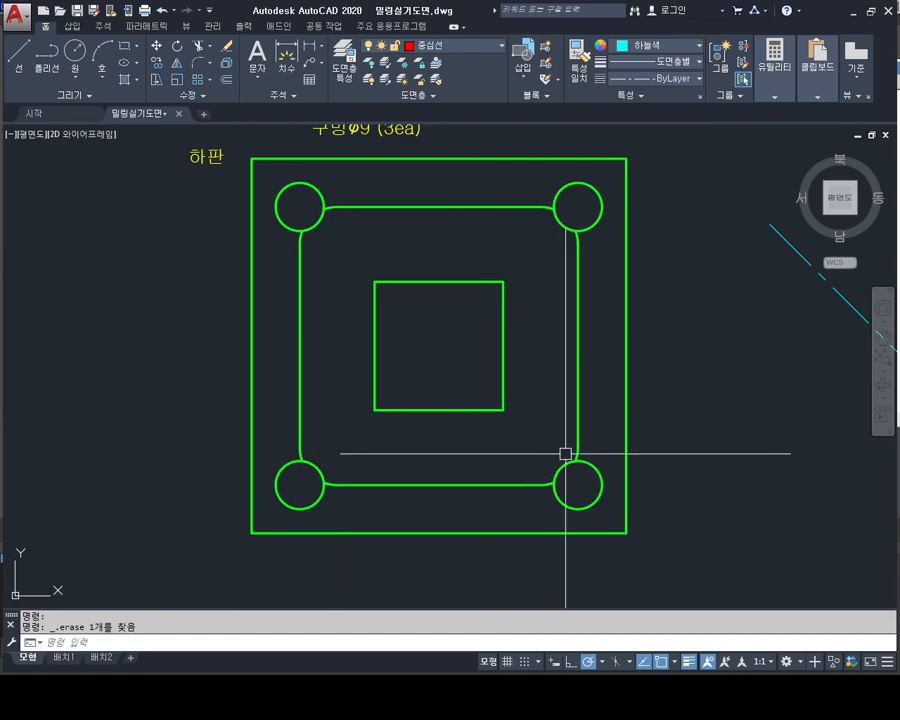